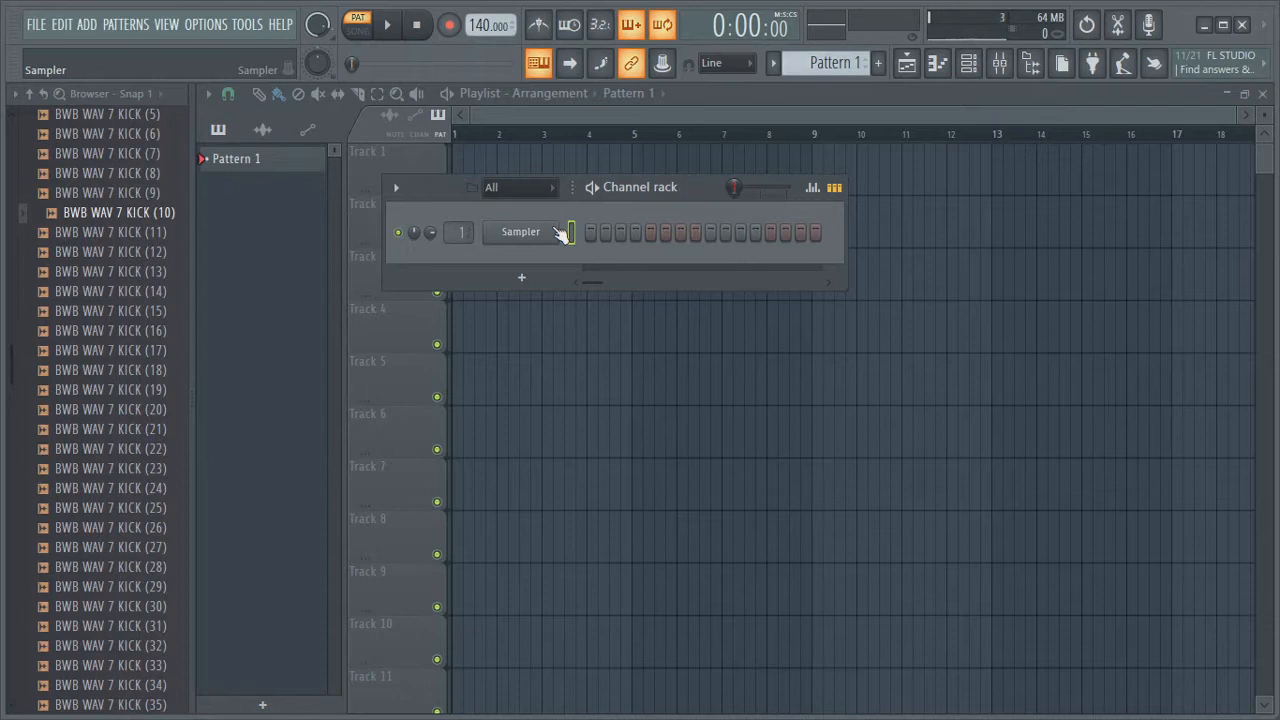
Replace the Sampler channel in the channel rack with the Keyzone Classic plugin
{"action": "right_click", "coordinate": [536, 240]}
{"action": "mouse_move", "coordinate": [615, 395]}
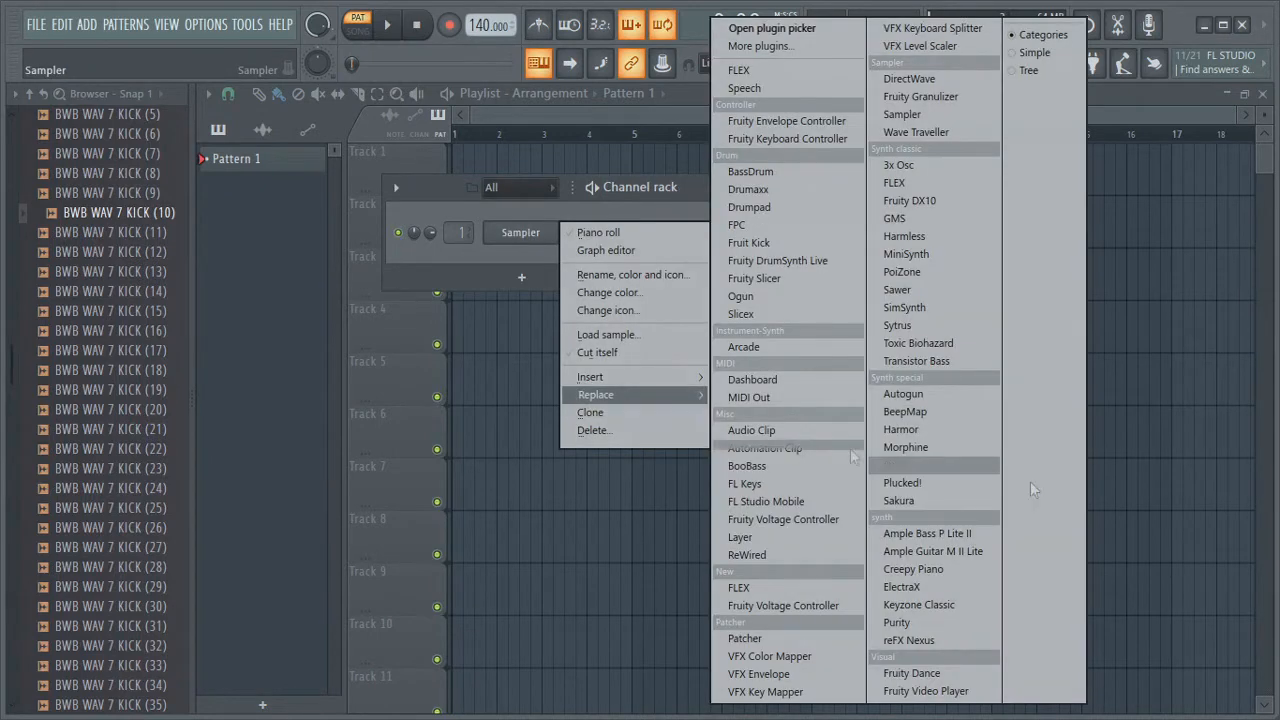
{"action": "left_click", "coordinate": [940, 604]}
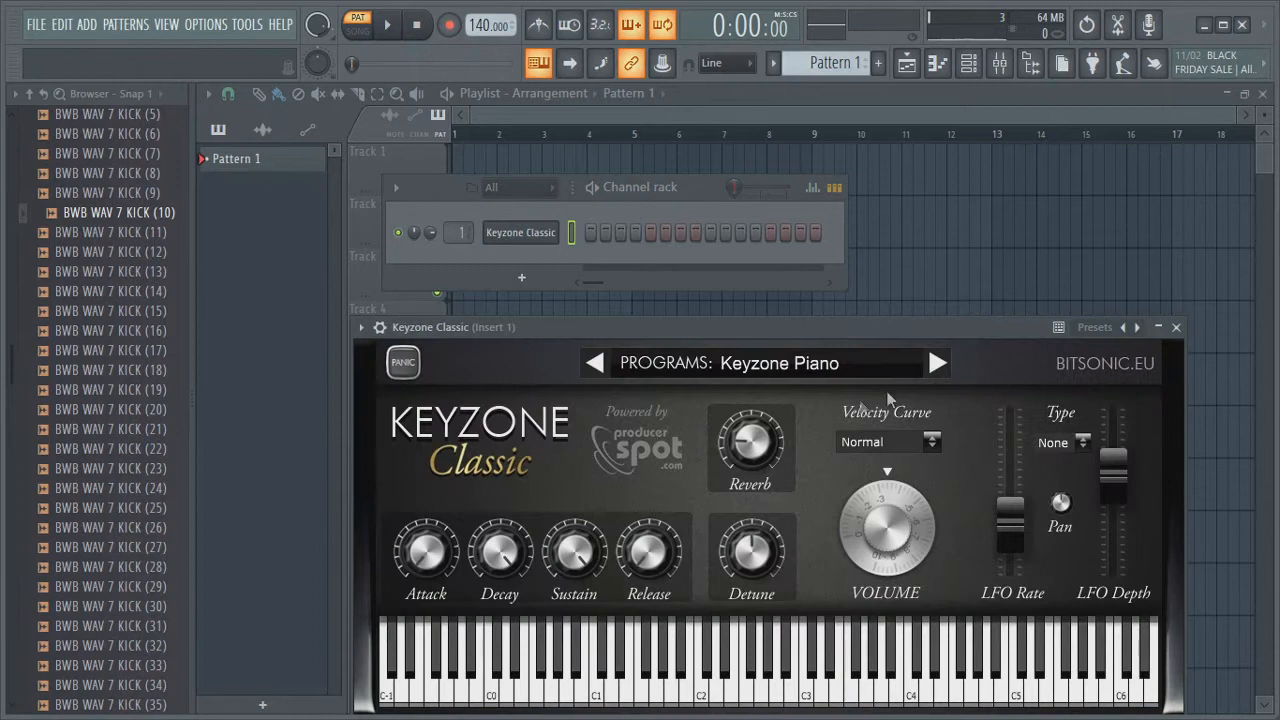
Switch Keyzone Classic's program to Yamaha Grand Piano and close the plugin window
{"action": "left_click", "coordinate": [938, 364]}
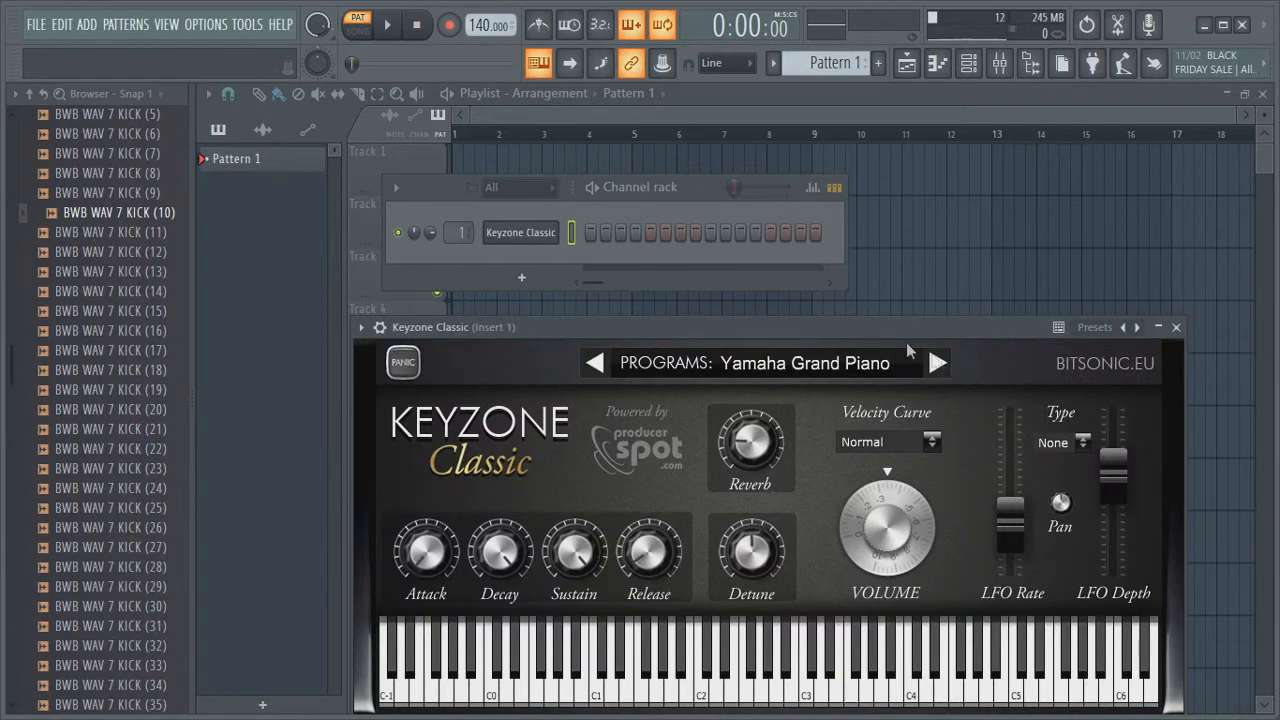
{"action": "left_click", "coordinate": [1177, 328]}
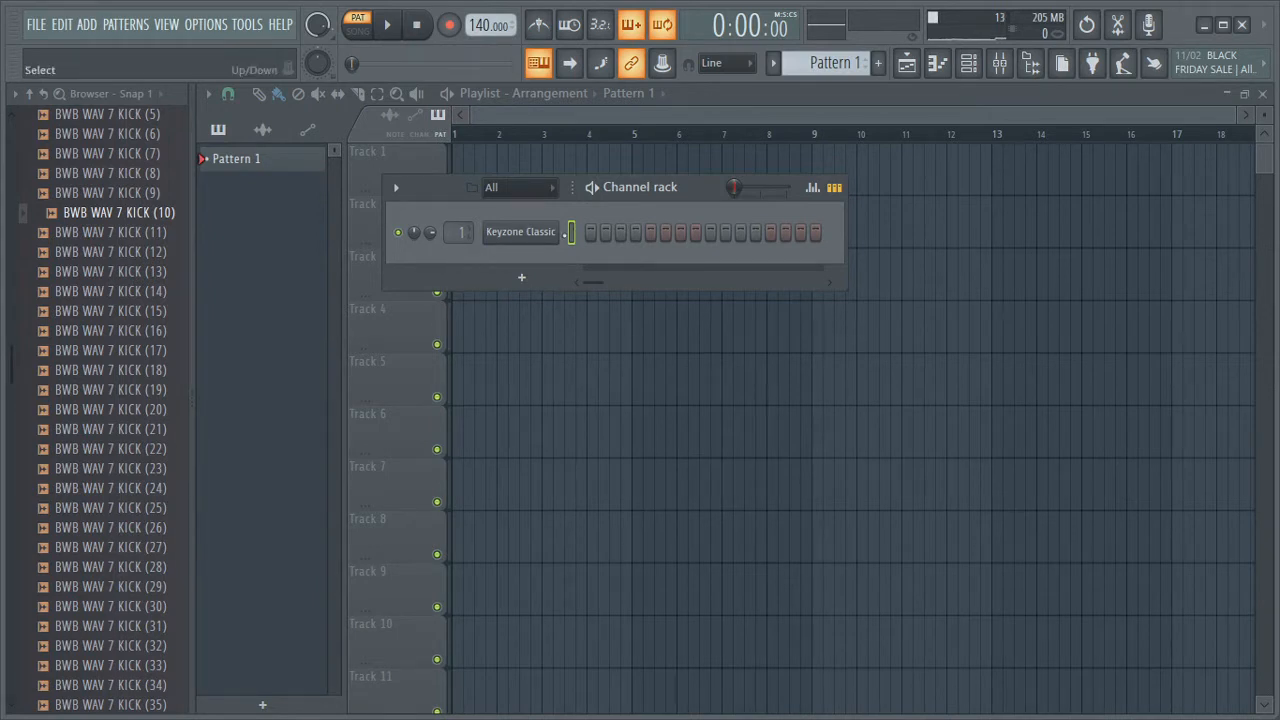
Set the project tempo to 144 and open the mixer with Insert 1 selected
{"action": "scroll", "coordinate": [481, 24], "scroll_direction": "up", "scroll_amount": 2}
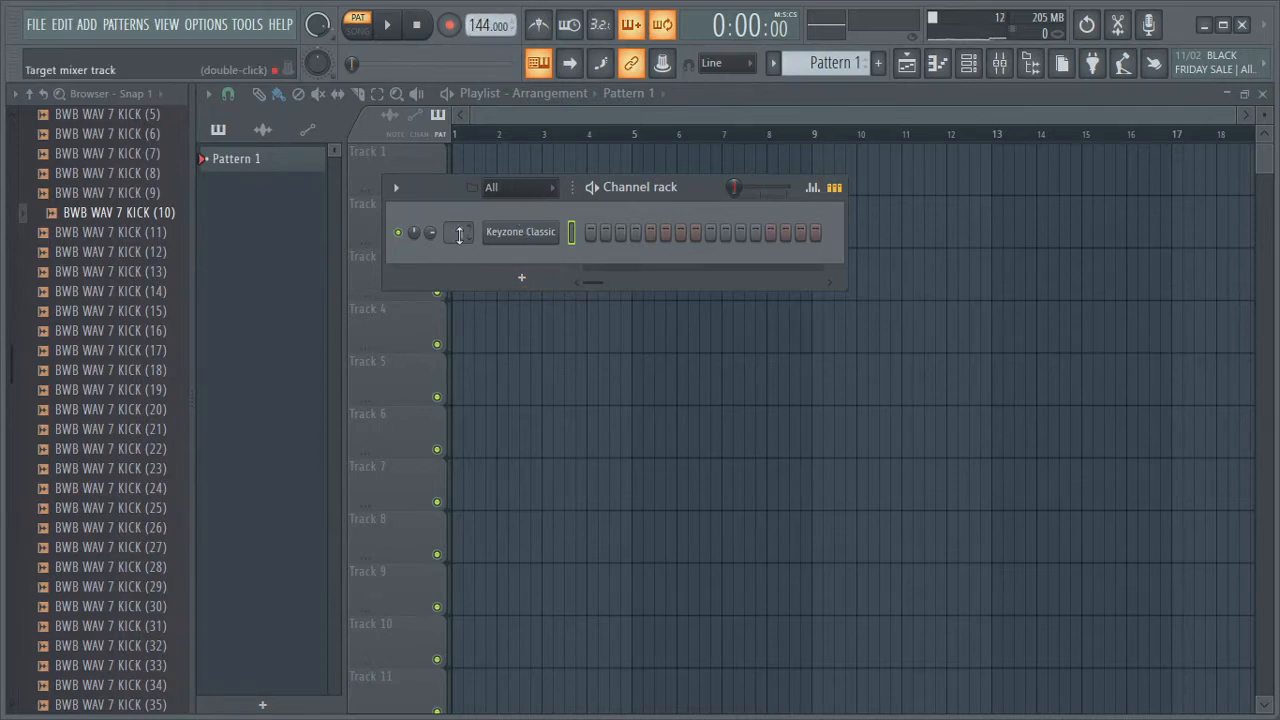
{"action": "left_click", "coordinate": [999, 62]}
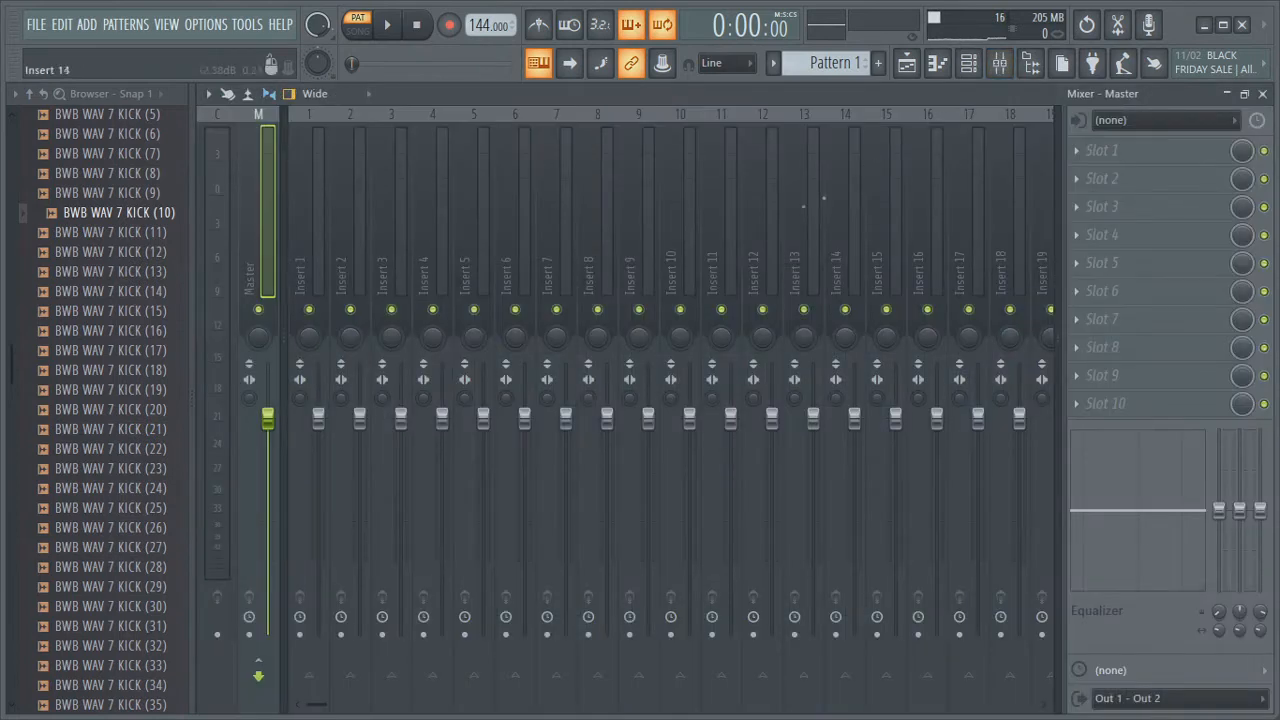
{"action": "left_click", "coordinate": [316, 220]}
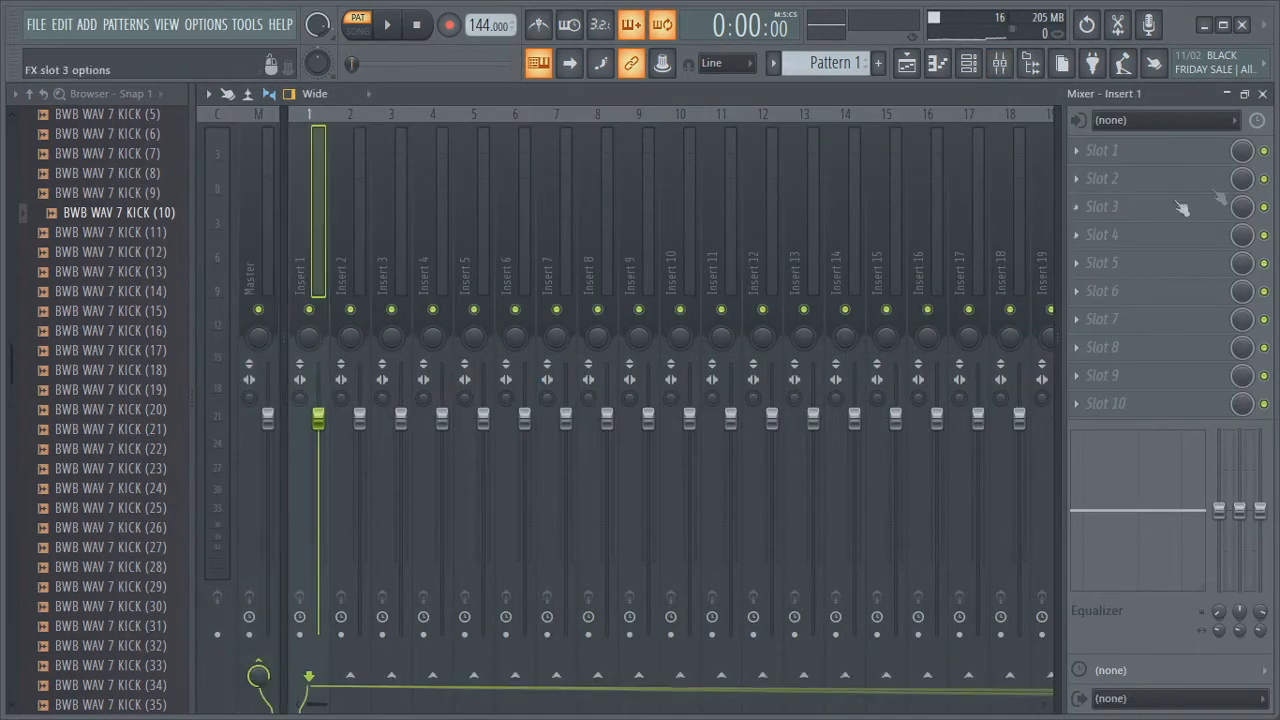
Load Gross Beat into the first effect slot of Insert 1
{"action": "left_click", "coordinate": [1088, 156]}
{"action": "left_click", "coordinate": [828, 340]}
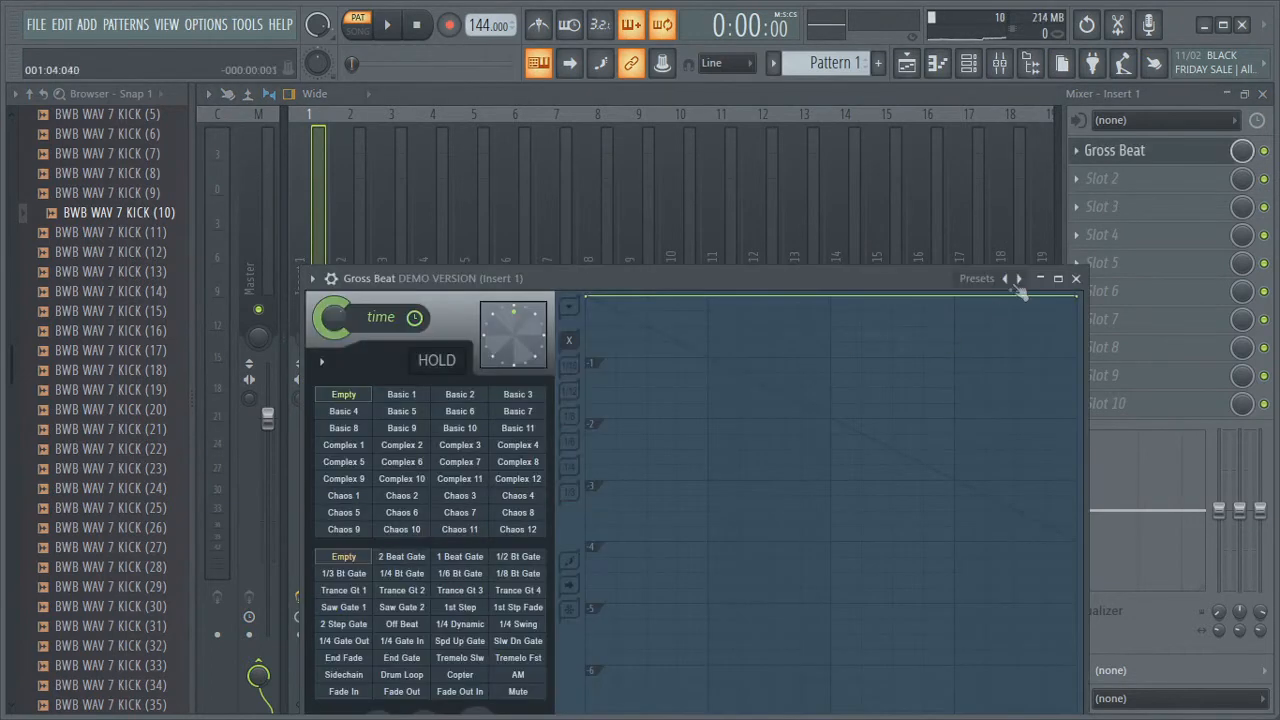
Choose the 1/2 Speed time preset in Gross Beat and close its window
{"action": "left_click", "coordinate": [1019, 279]}
{"action": "left_click", "coordinate": [1019, 279]}
{"action": "left_click", "coordinate": [1019, 279]}
{"action": "left_click", "coordinate": [464, 513]}
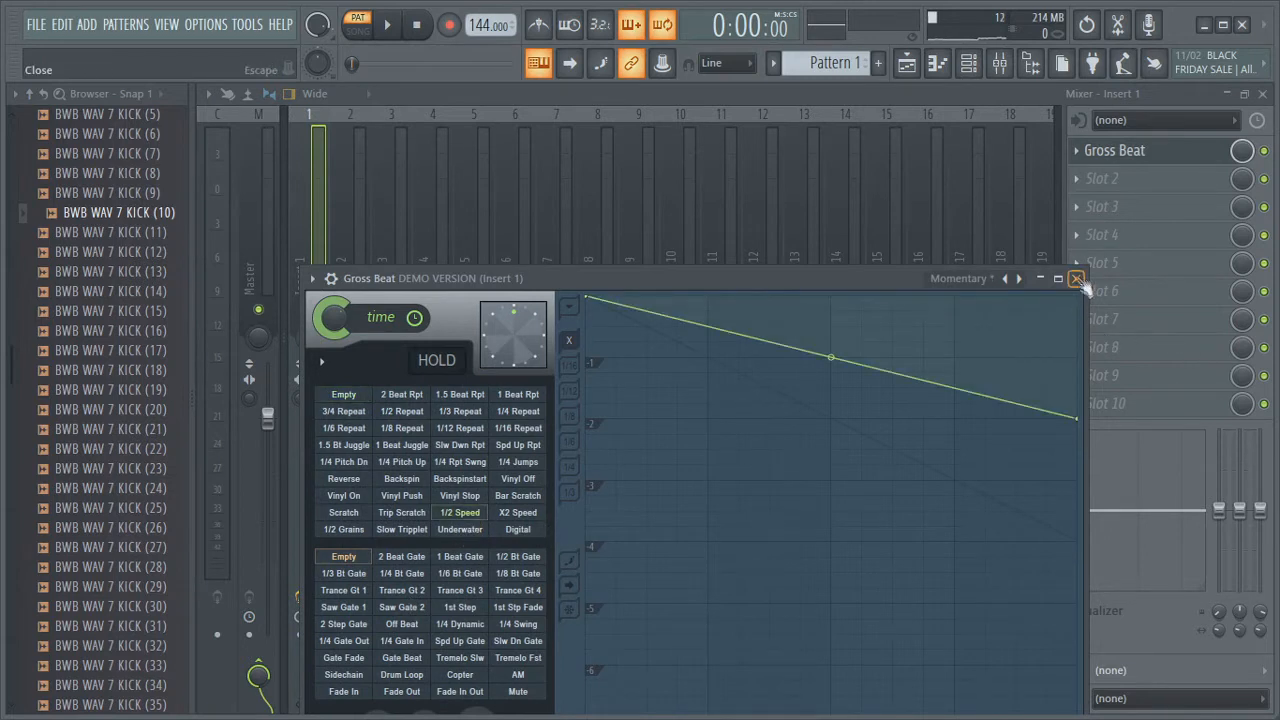
{"action": "left_click", "coordinate": [1076, 279]}
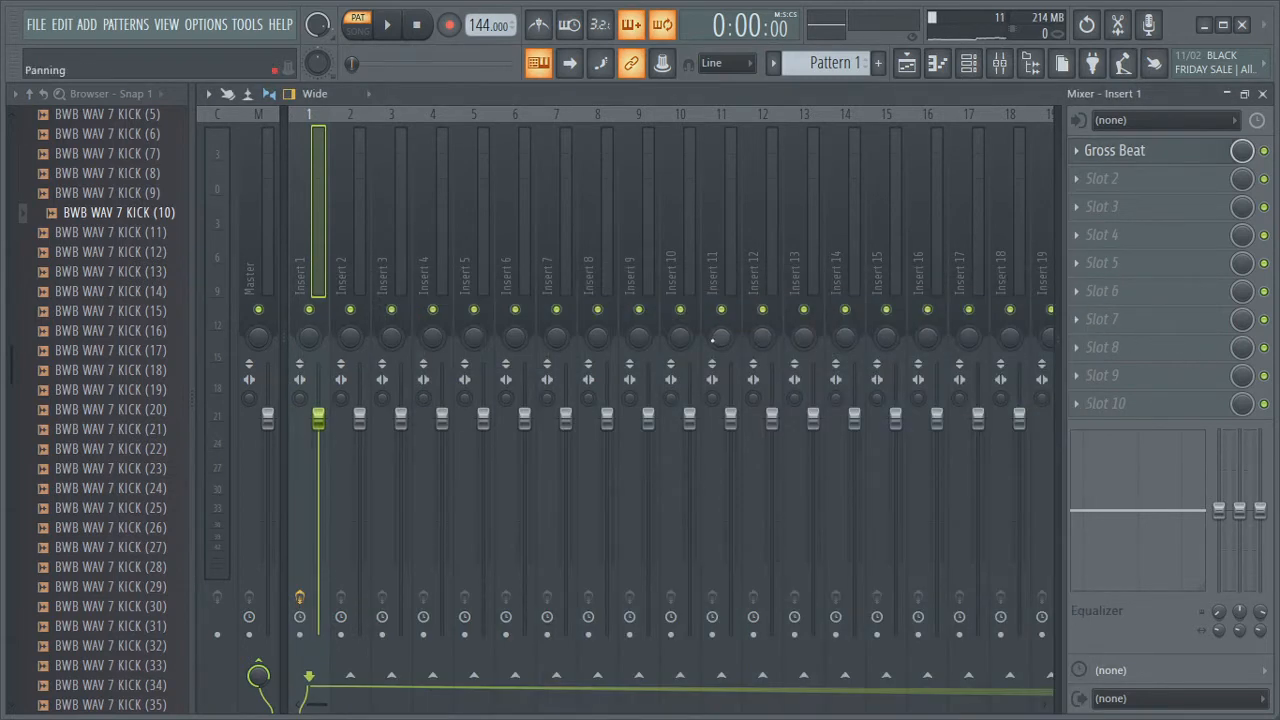
Open the Keyzone Classic channel in the piano roll
{"action": "left_click", "coordinate": [1078, 181]}
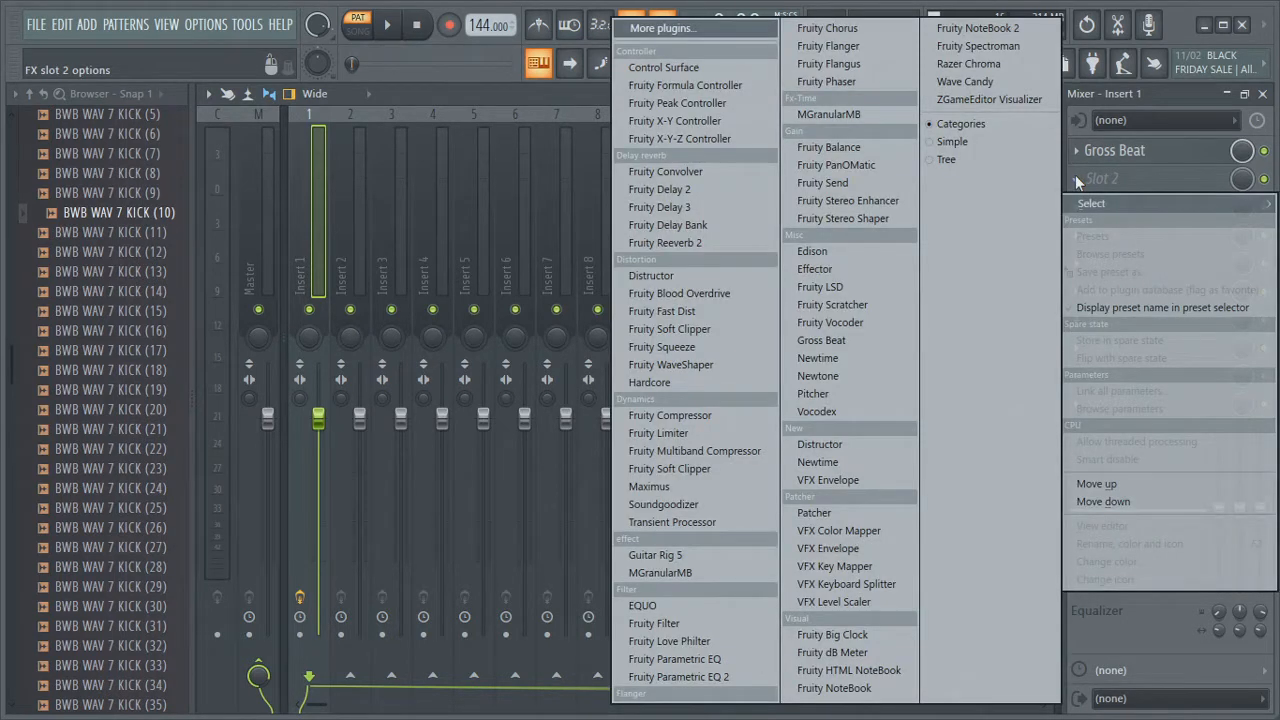
{"action": "left_click", "coordinate": [1076, 178]}
{"action": "left_click", "coordinate": [909, 66]}
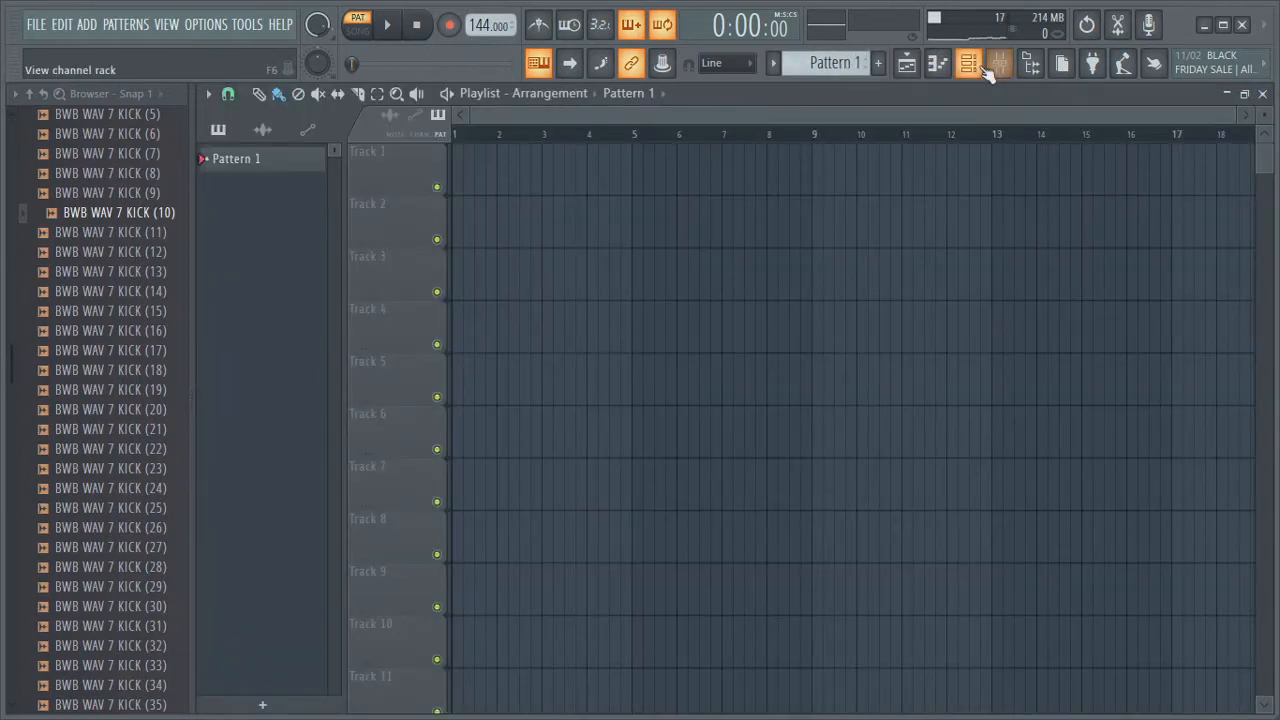
{"action": "left_click", "coordinate": [968, 63]}
{"action": "right_click", "coordinate": [556, 233]}
{"action": "left_click", "coordinate": [600, 235]}
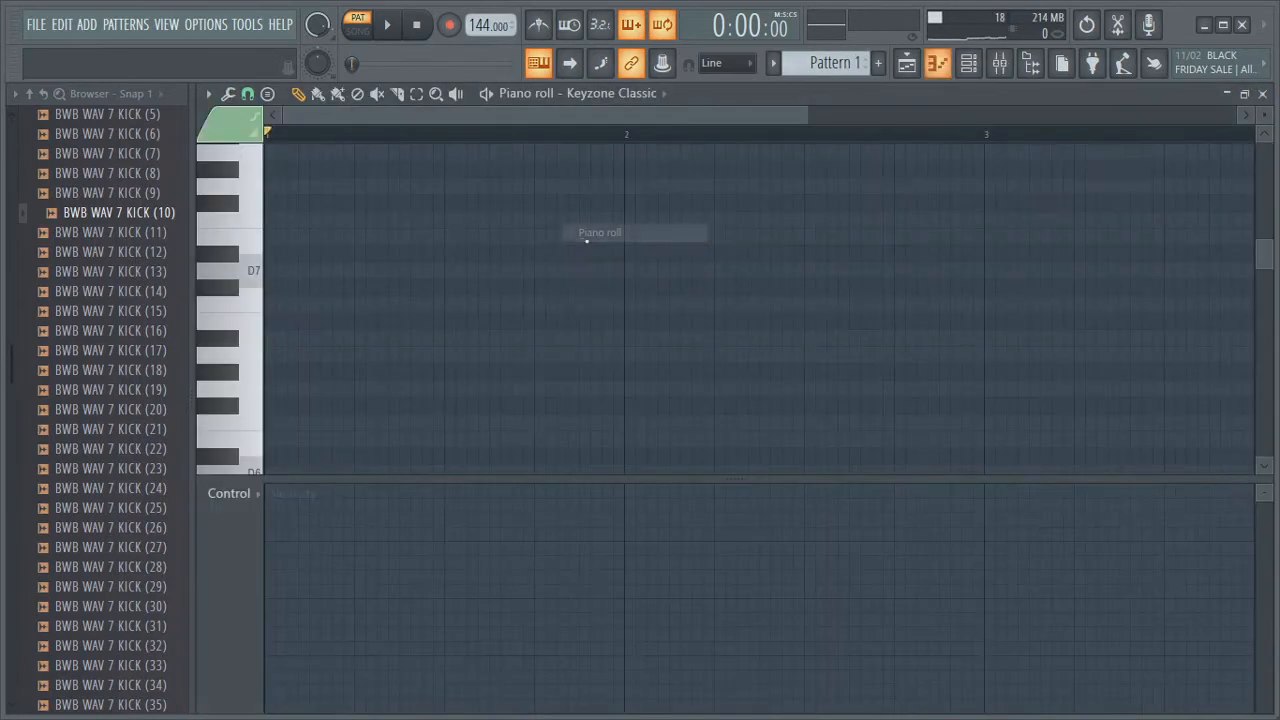
Set the piano roll's scale highlighting root note to C
{"action": "scroll", "coordinate": [331, 329], "scroll_direction": "up", "scroll_amount": 3}
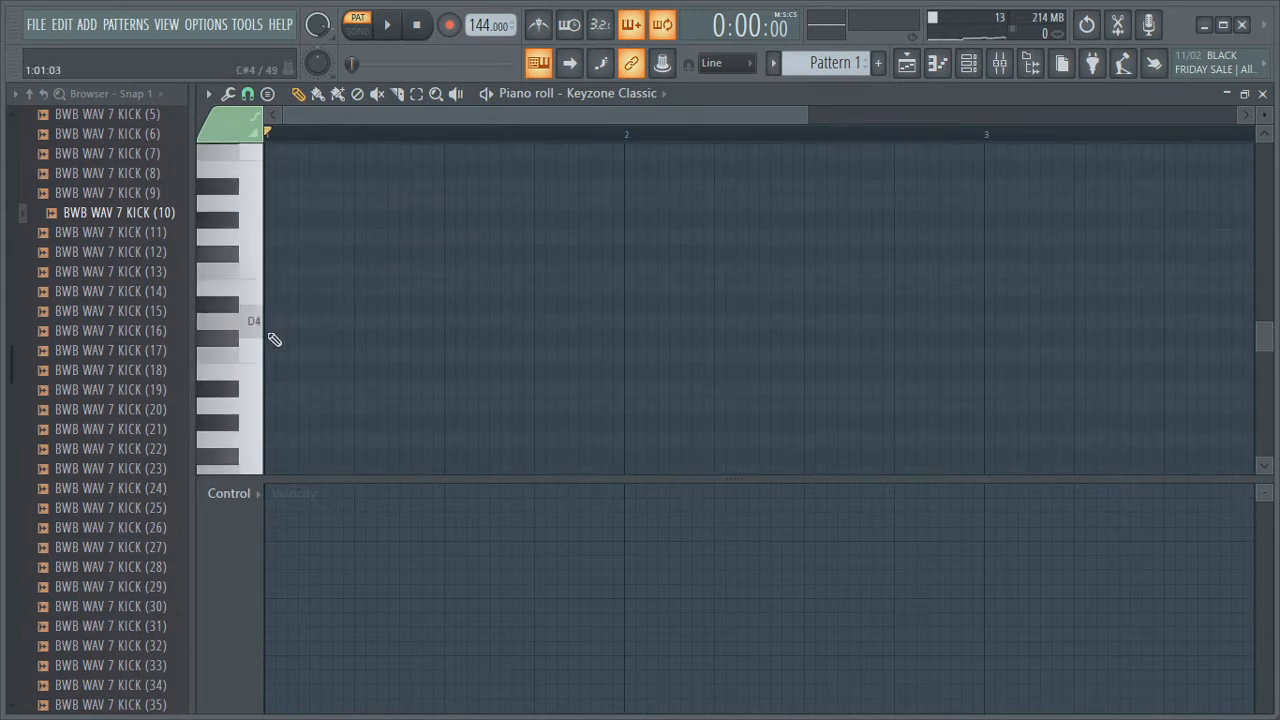
{"action": "left_click", "coordinate": [208, 93]}
{"action": "mouse_move", "coordinate": [233, 206]}
{"action": "mouse_move", "coordinate": [370, 224]}
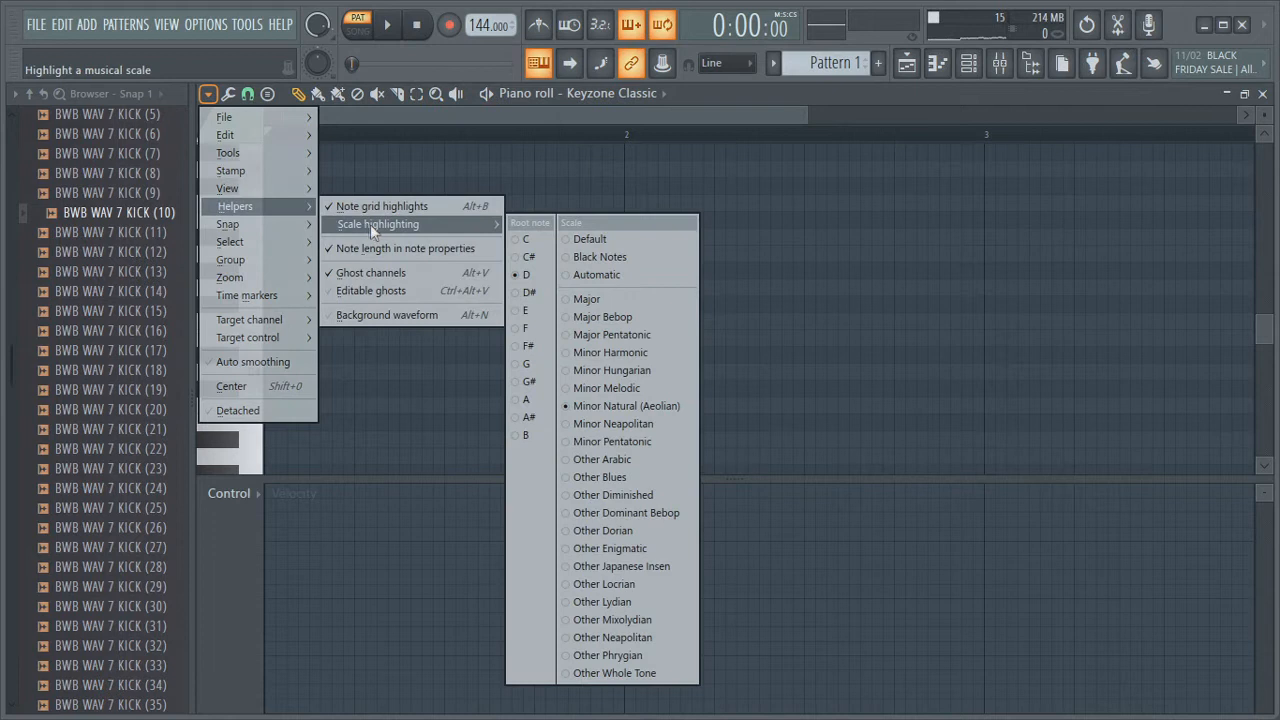
{"action": "left_click", "coordinate": [529, 245]}
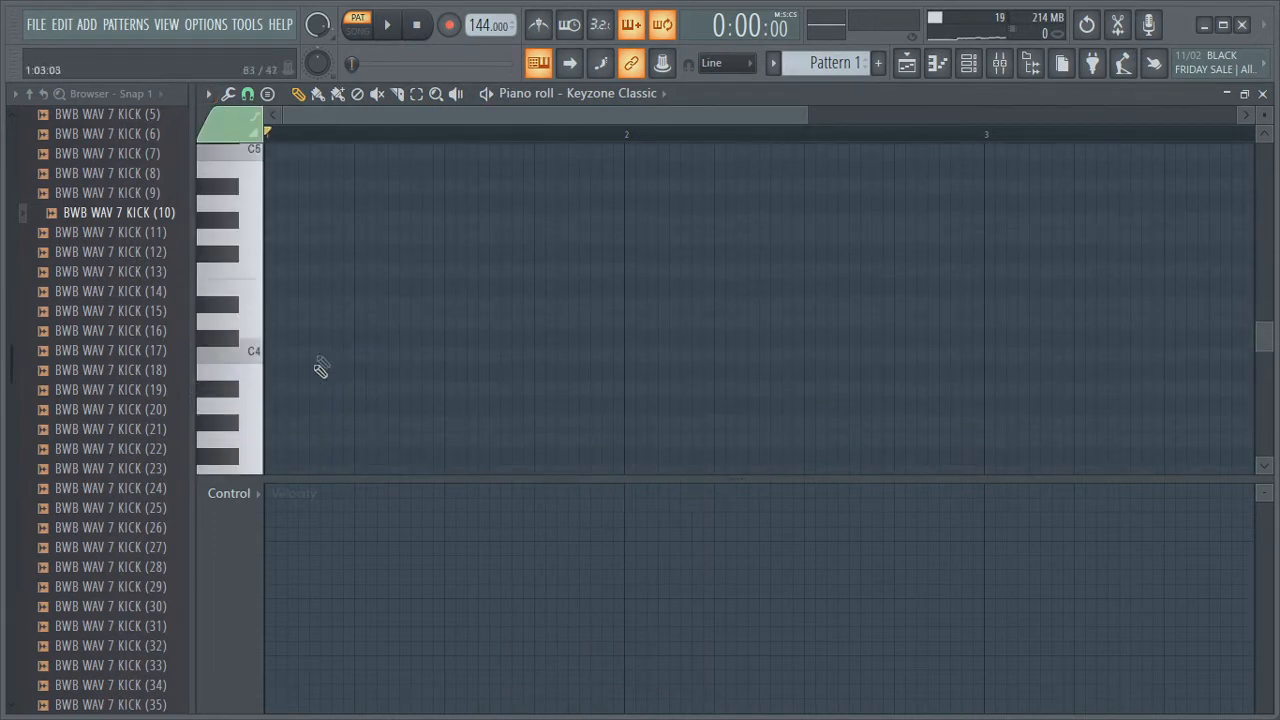
Place a one-beat C4 note at the start of bar 1
{"action": "left_click_drag", "start_coordinate": [320, 356], "coordinate": [244, 358]}
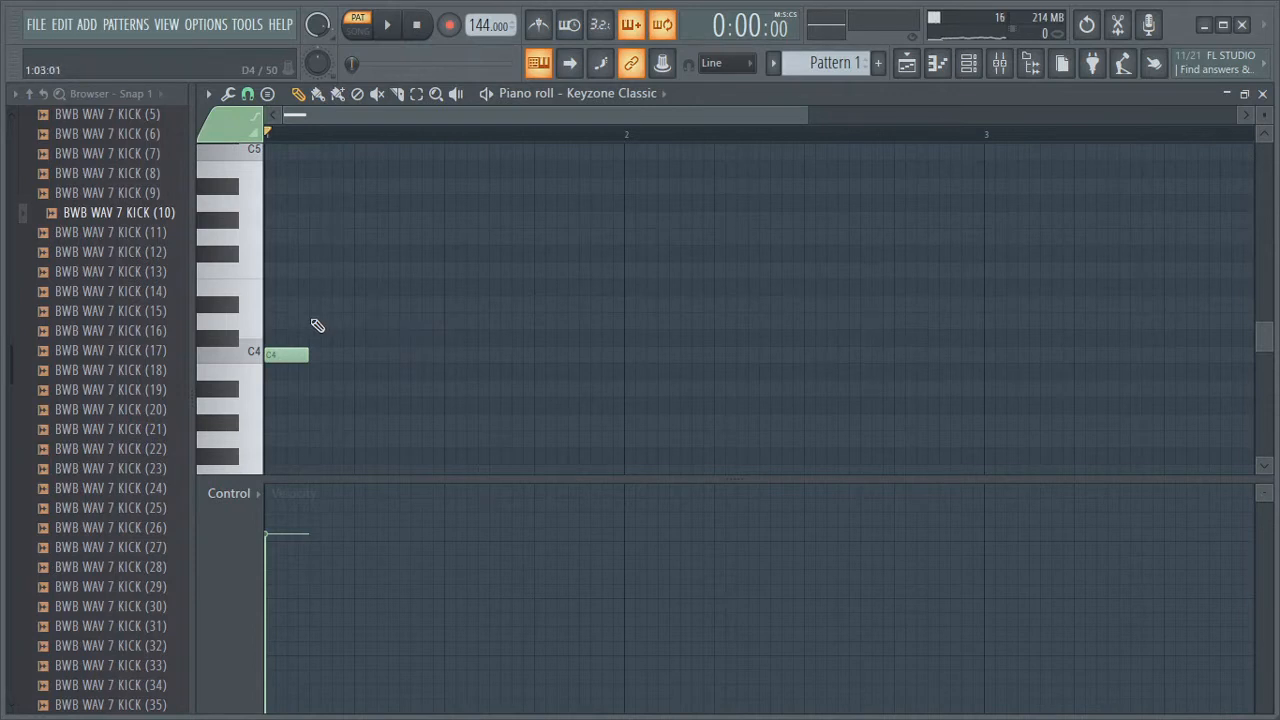
{"action": "key", "text": "space"}
{"action": "key", "text": "space"}
{"action": "left_click_drag", "start_coordinate": [308, 357], "coordinate": [352, 358]}
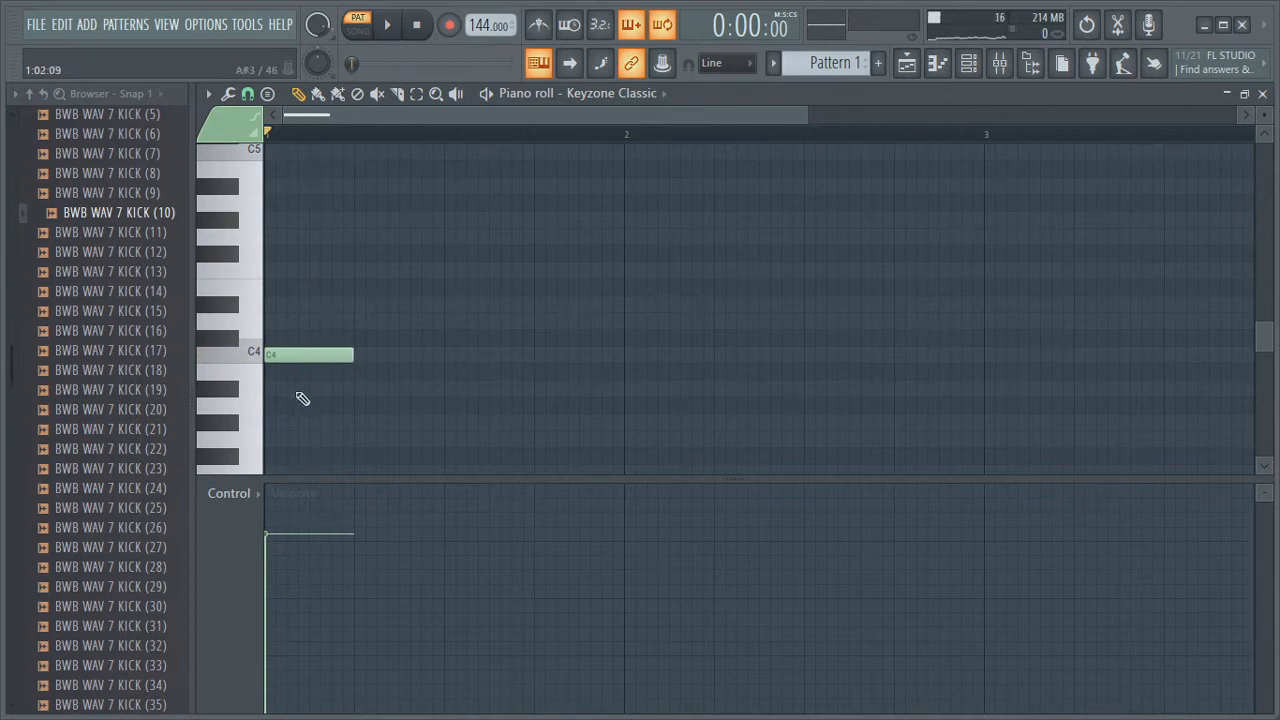
Add a G4 note above the C4 at the start of bar 1 and play it
{"action": "left_click", "coordinate": [272, 322]}
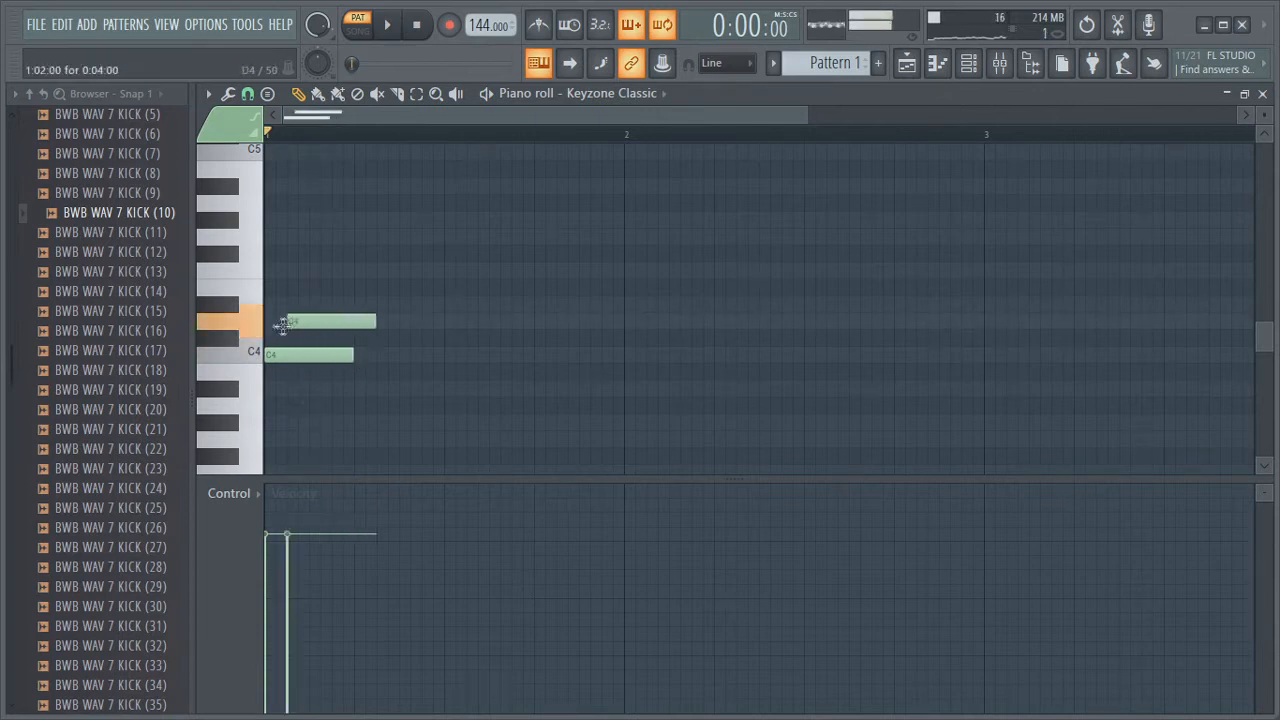
{"action": "left_click_drag", "start_coordinate": [288, 322], "coordinate": [280, 236]}
{"action": "key", "text": "space"}
{"action": "key", "text": "space"}
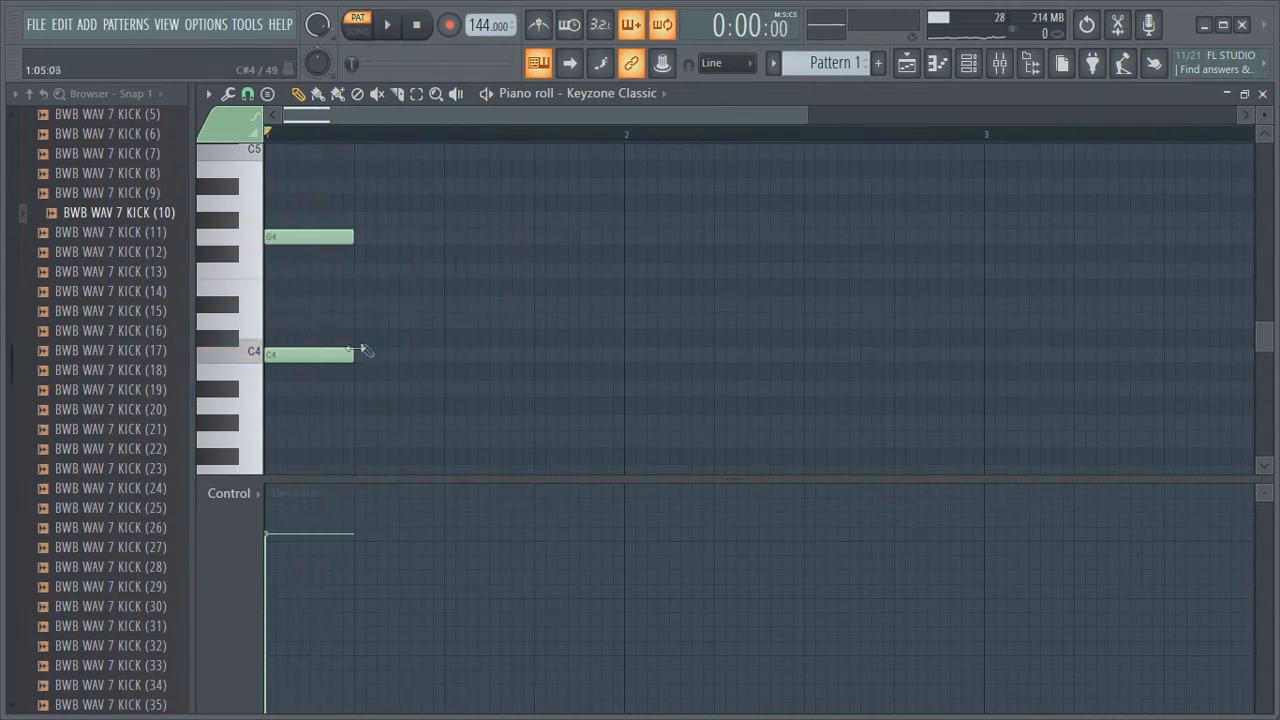
{"action": "key", "text": "space"}
{"action": "key", "text": "space"}
{"action": "scroll", "coordinate": [360, 345], "scroll_direction": "up", "scroll_amount": 3}
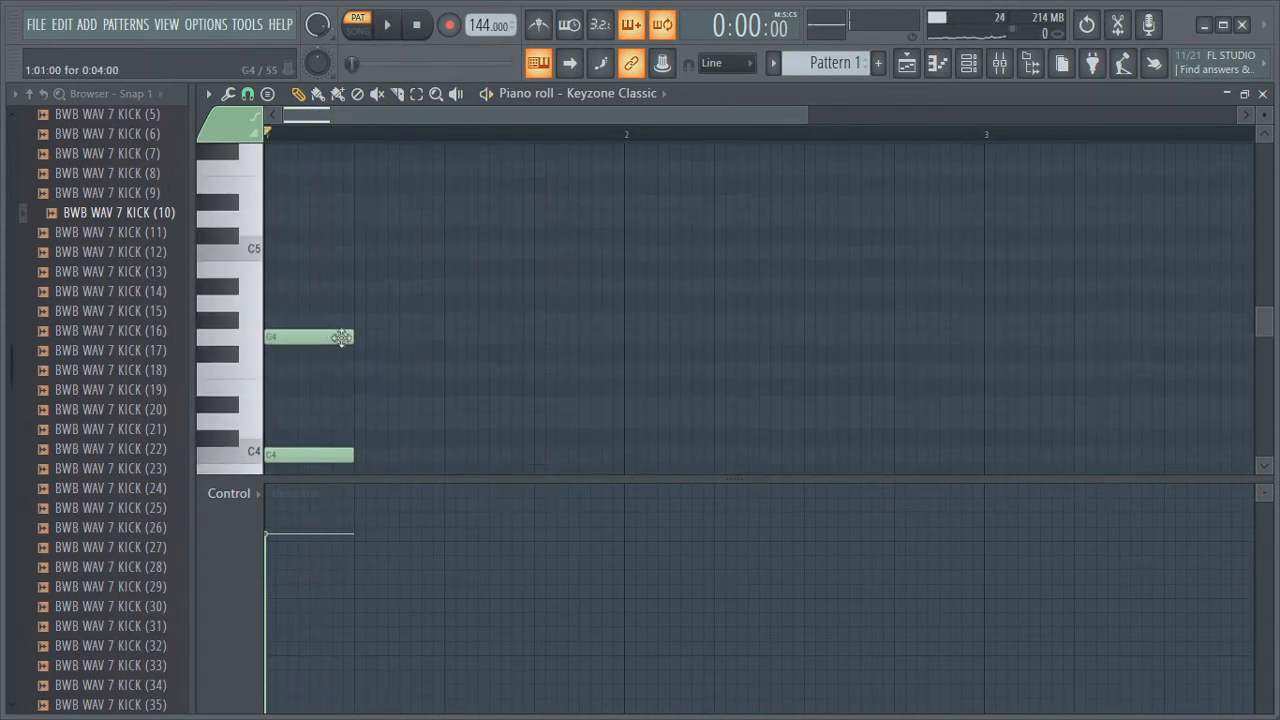
{"action": "left_click_drag", "start_coordinate": [285, 265], "coordinate": [242, 266]}
{"action": "key", "text": "space"}
{"action": "key", "text": "space"}
{"action": "left_click_drag", "start_coordinate": [273, 253], "coordinate": [286, 167]}
{"action": "key", "text": "space"}
{"action": "key", "text": "space"}
{"action": "key", "text": "space"}
{"action": "key", "text": "space"}
{"action": "key", "text": "space"}
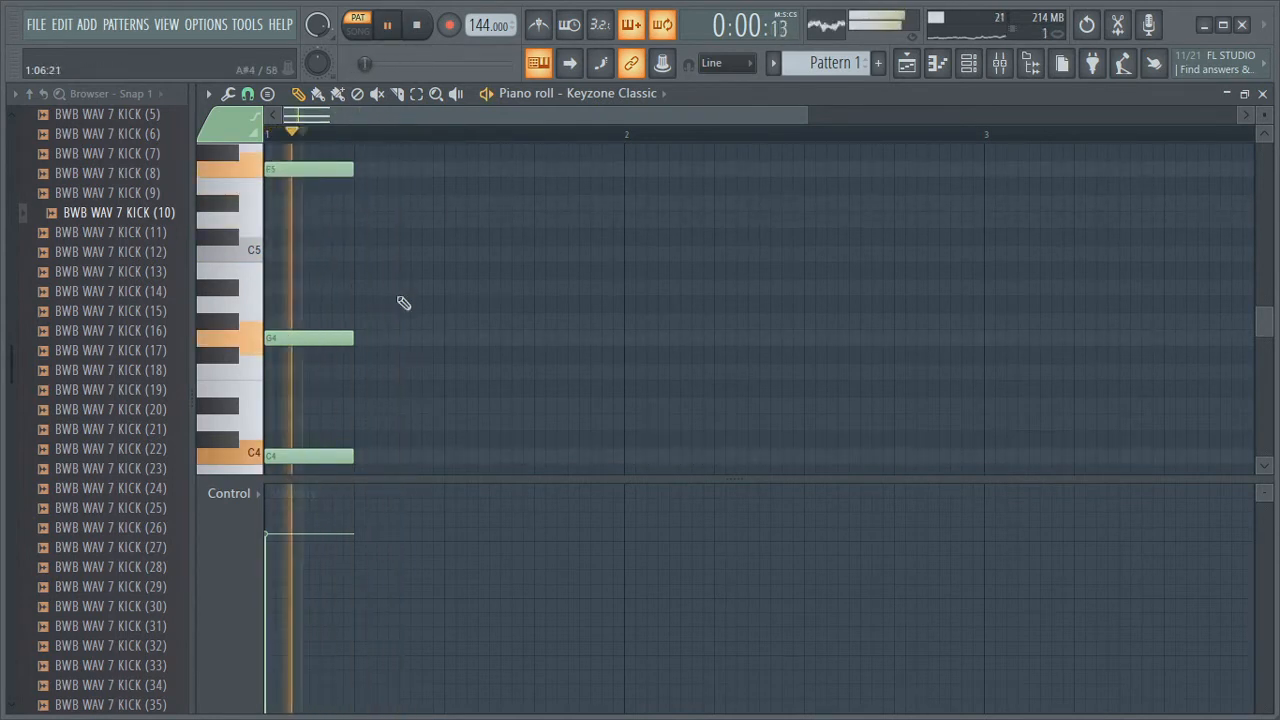
{"action": "key", "text": "space"}
{"action": "right_click", "coordinate": [309, 172]}
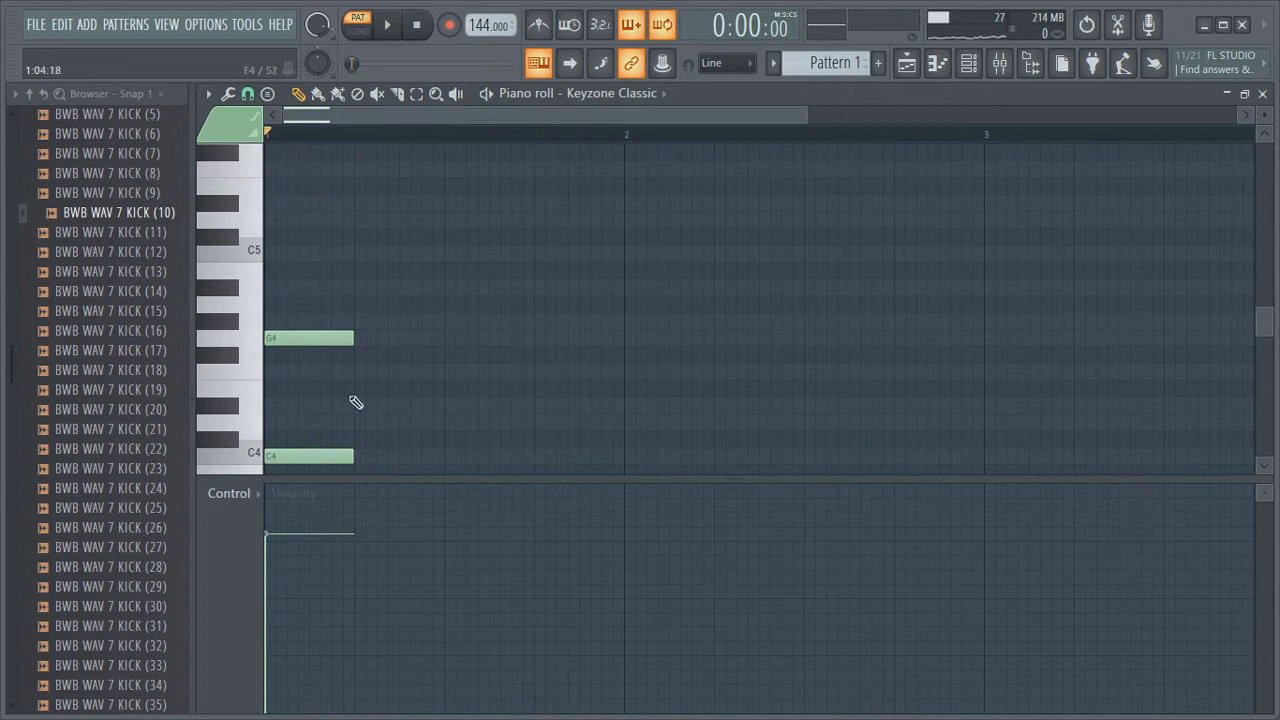
Add a C4 and G#4 chord at the start of bar 2 and play it
{"action": "scroll", "coordinate": [400, 398], "scroll_direction": "down", "scroll_amount": 5}
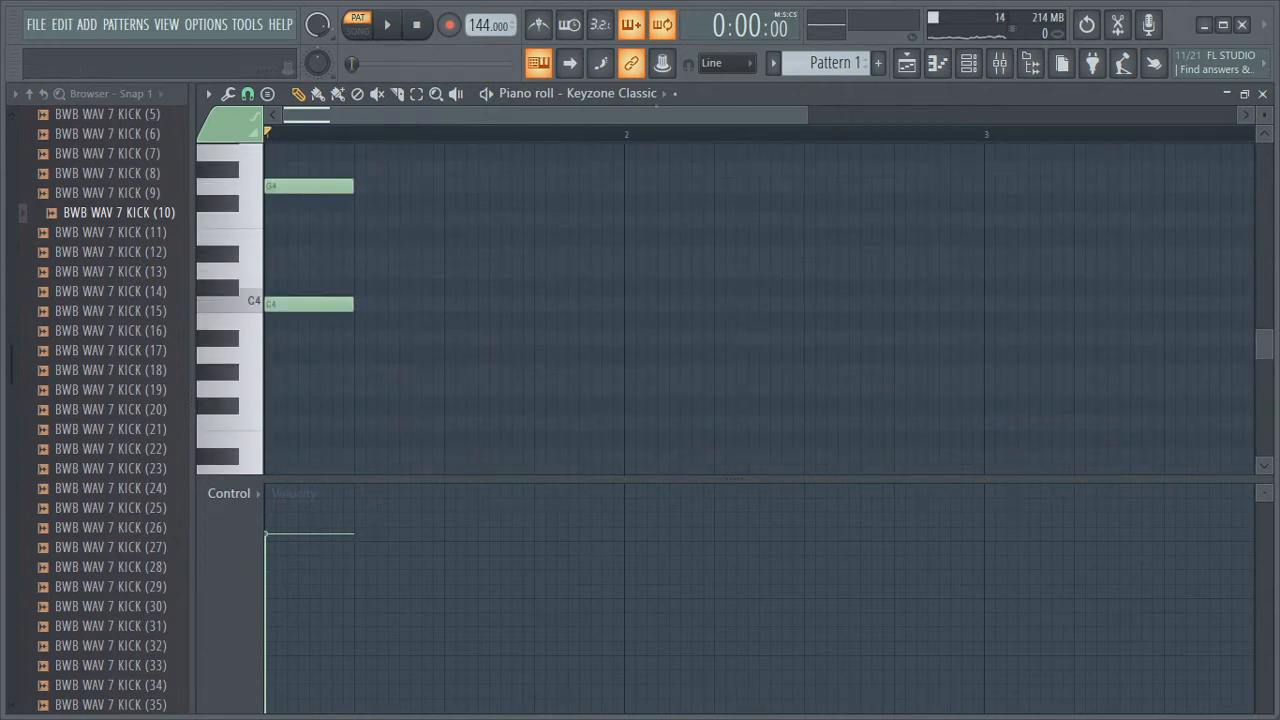
{"action": "left_click", "coordinate": [626, 304]}
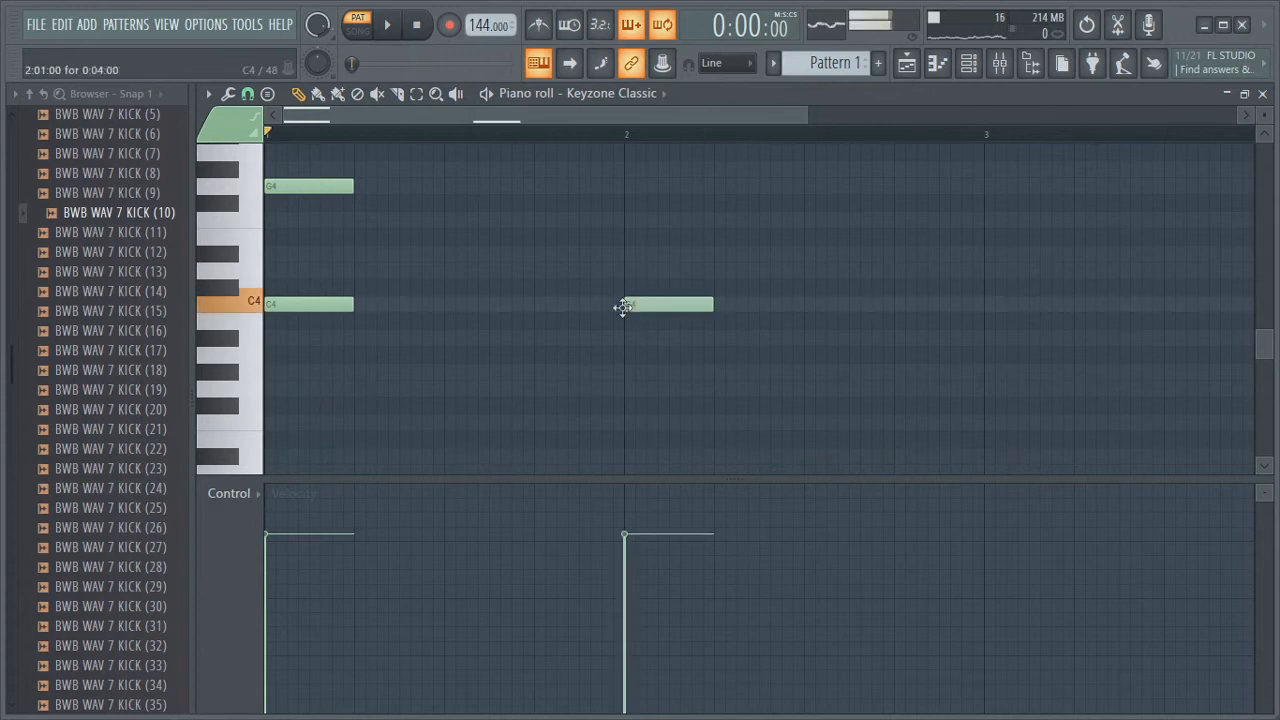
{"action": "left_click", "coordinate": [632, 220]}
{"action": "key", "text": "space"}
{"action": "key", "text": "space"}
{"action": "left_click_drag", "start_coordinate": [637, 218], "coordinate": [637, 166]}
{"action": "key", "text": "space"}
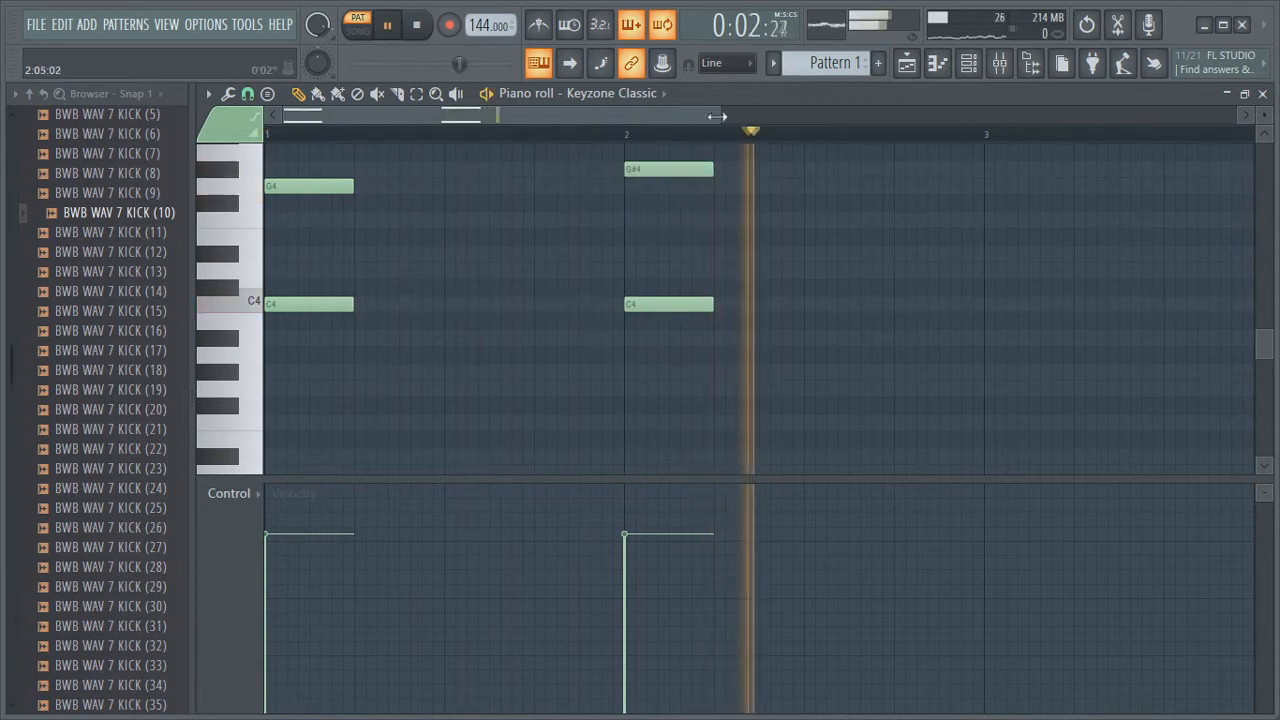
Add a C4 and G4 chord at the start of bar 3
{"action": "scroll", "coordinate": [950, 150], "scroll_direction": "down", "scroll_amount": 3}
{"action": "key", "text": "space"}
{"action": "scroll", "coordinate": [755, 295], "scroll_direction": "up", "scroll_amount": 1}
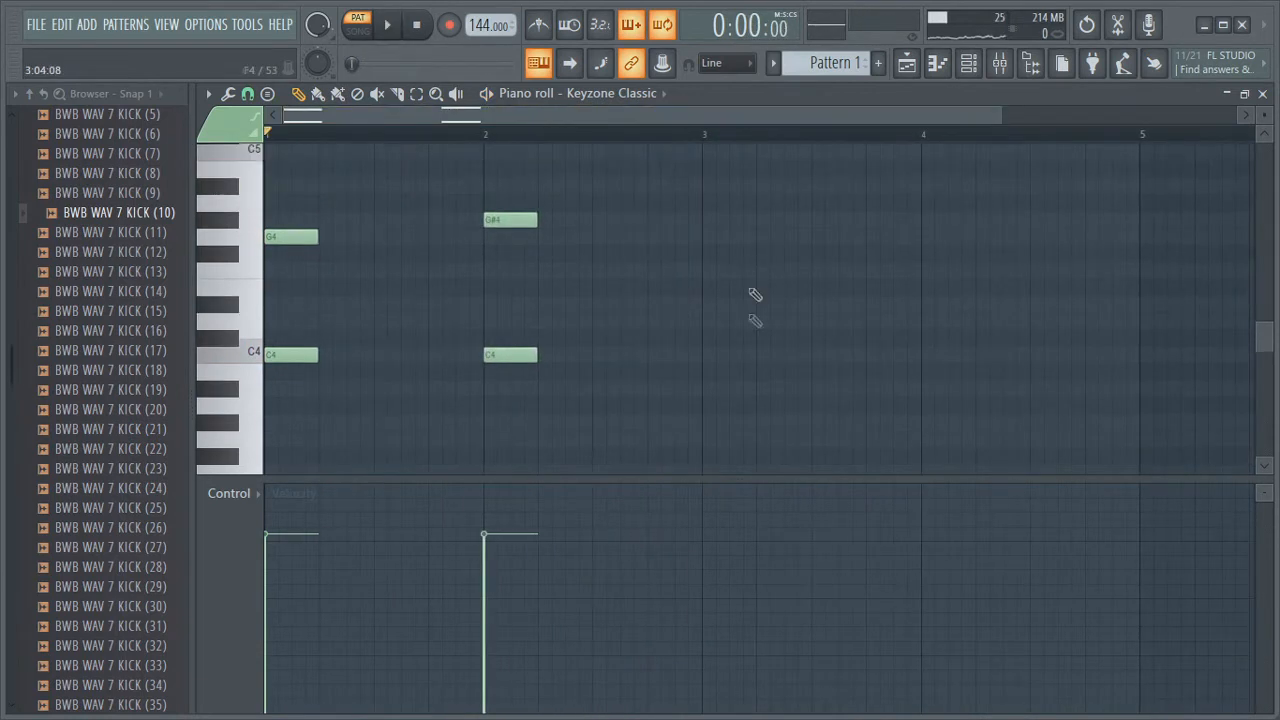
{"action": "left_click", "coordinate": [705, 356]}
{"action": "left_click", "coordinate": [705, 237]}
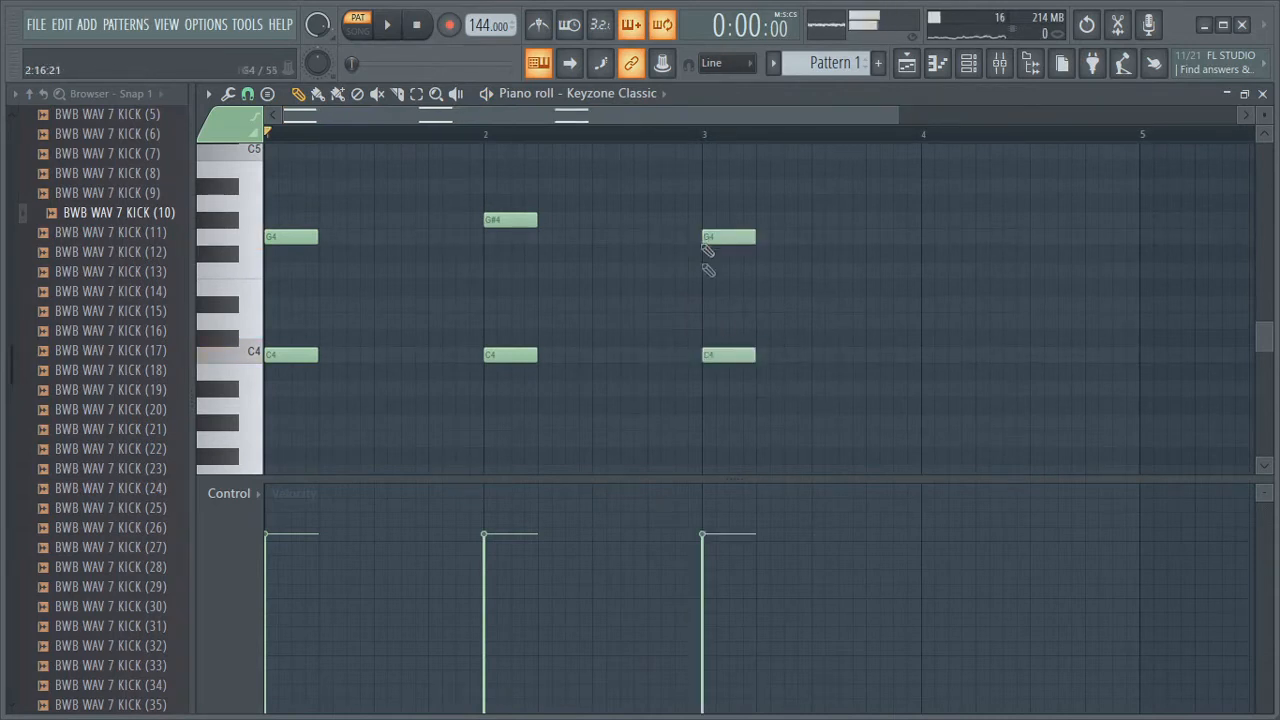
Add a C4 and F4 chord at the start of bar 4 and play the pattern
{"action": "left_click", "coordinate": [929, 358]}
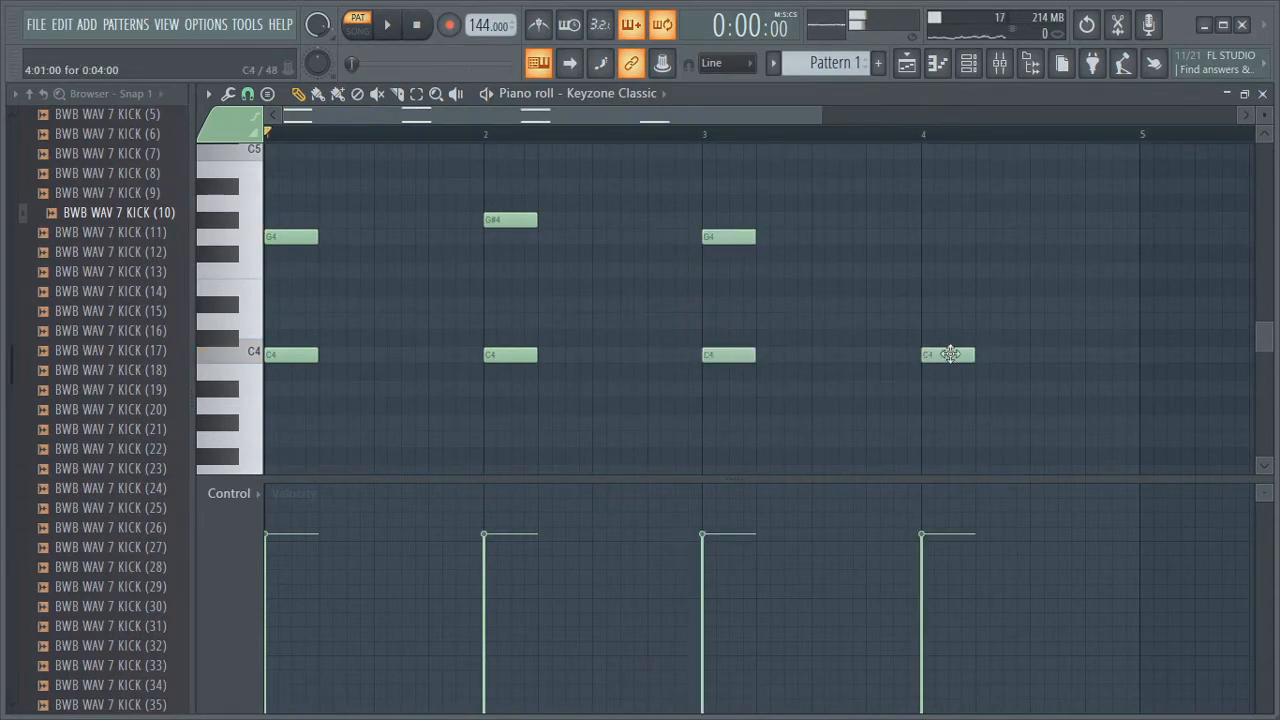
{"action": "left_click", "coordinate": [927, 273]}
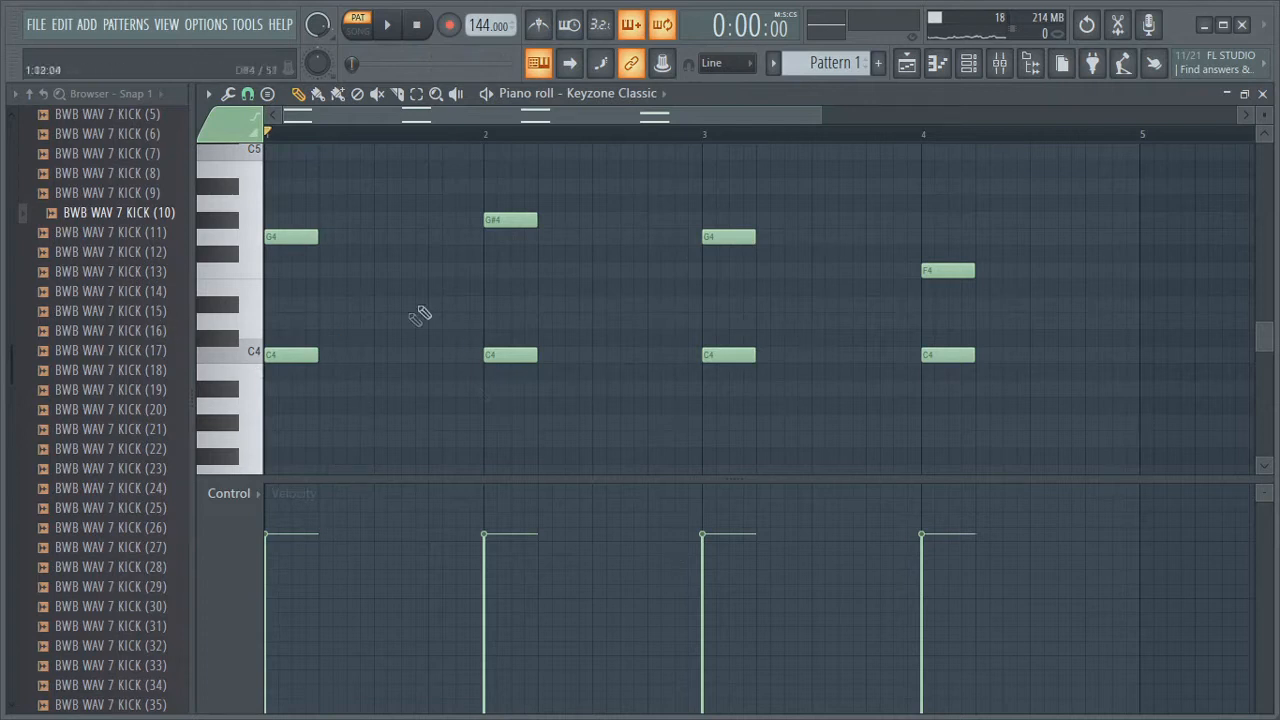
{"action": "key", "text": "space"}
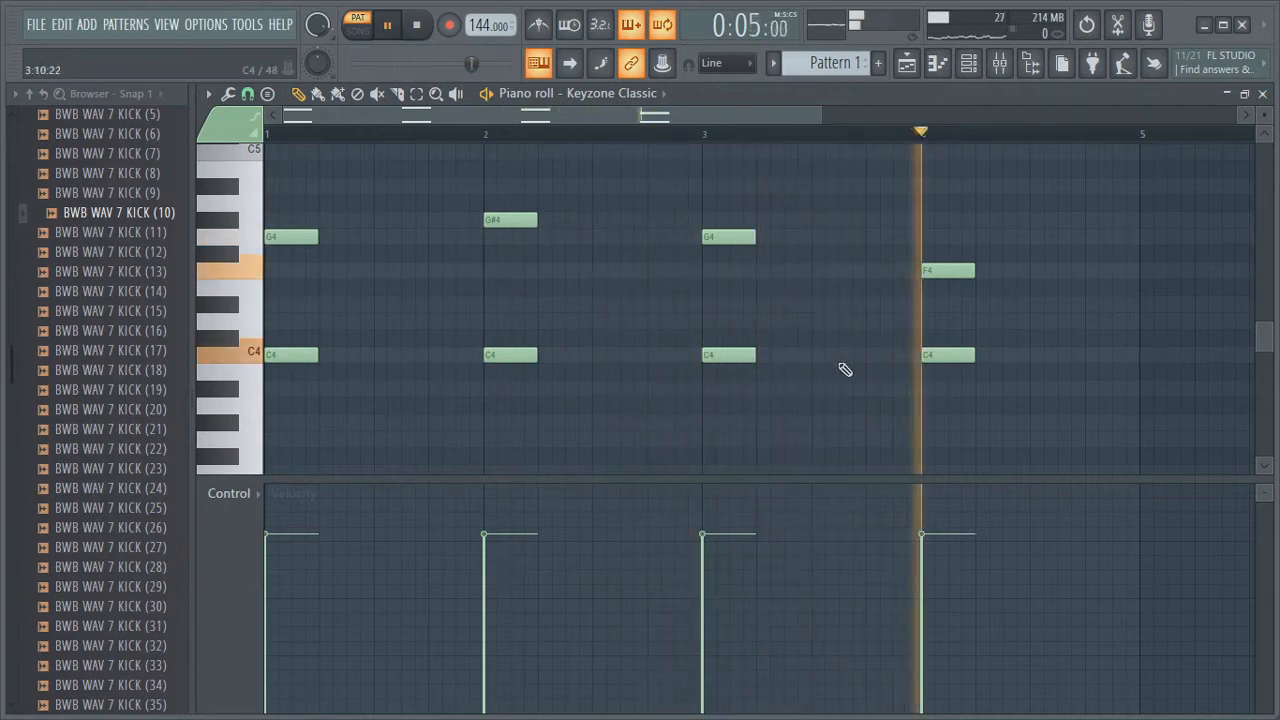
{"action": "key", "text": "space"}
Add a C5 note on top of the bar 1 chord and audition it
{"action": "scroll", "coordinate": [343, 314], "scroll_direction": "up", "scroll_amount": 3}
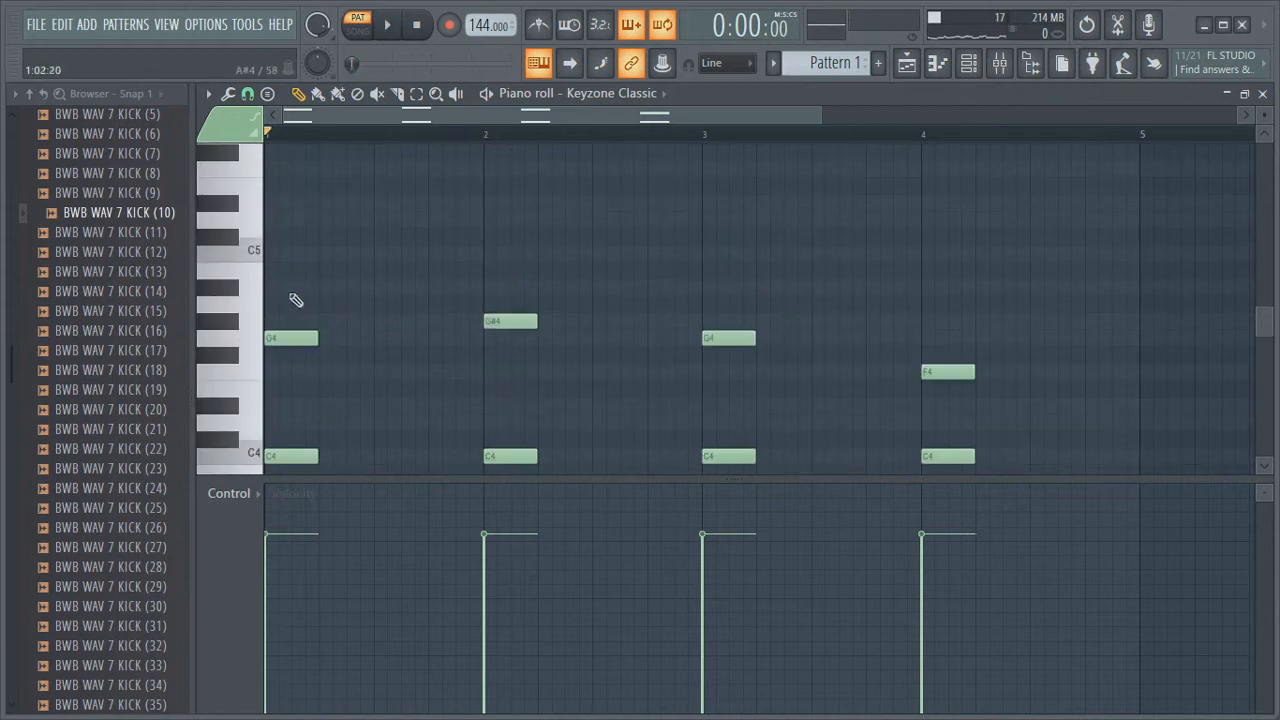
{"action": "left_click_drag", "start_coordinate": [279, 292], "coordinate": [263, 252]}
{"action": "key", "text": "space"}
Add a D#5 note on top of the bar 2 chord
{"action": "key", "text": "space"}
{"action": "key", "text": "space"}
{"action": "key", "text": "space"}
{"action": "left_click_drag", "start_coordinate": [491, 268], "coordinate": [506, 220]}
{"action": "key", "text": "space"}
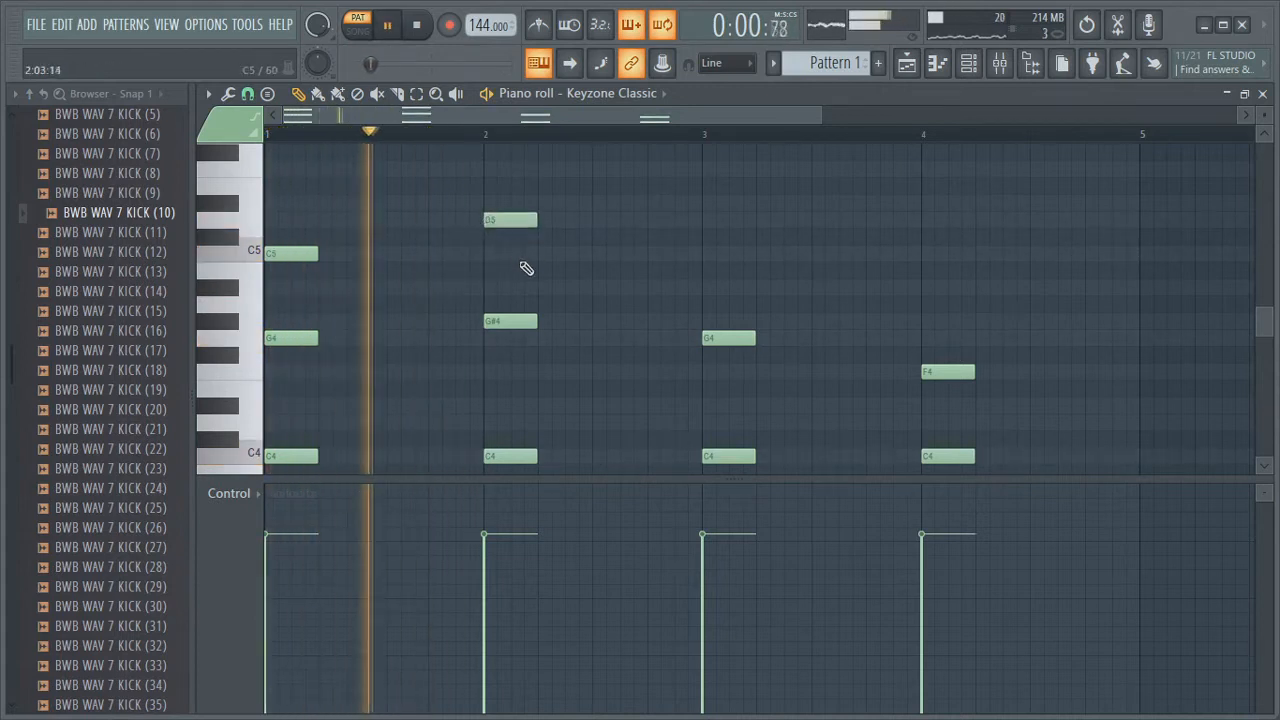
{"action": "key", "text": "space"}
{"action": "left_click", "coordinate": [505, 214]}
{"action": "left_click_drag", "start_coordinate": [505, 213], "coordinate": [506, 201]}
{"action": "key", "text": "space"}
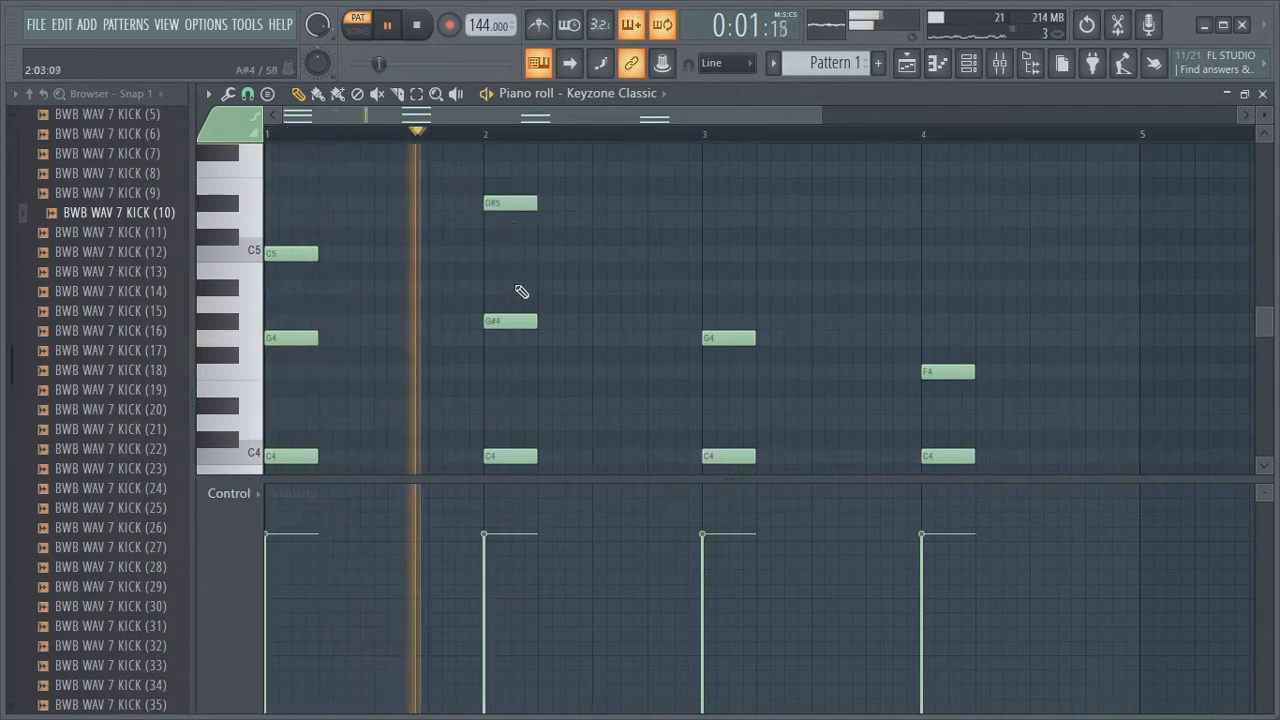
Add a D5 note on top of the bar 3 chord and a C5 note on top of bar 4
{"action": "left_click", "coordinate": [712, 220]}
{"action": "left_click", "coordinate": [930, 253]}
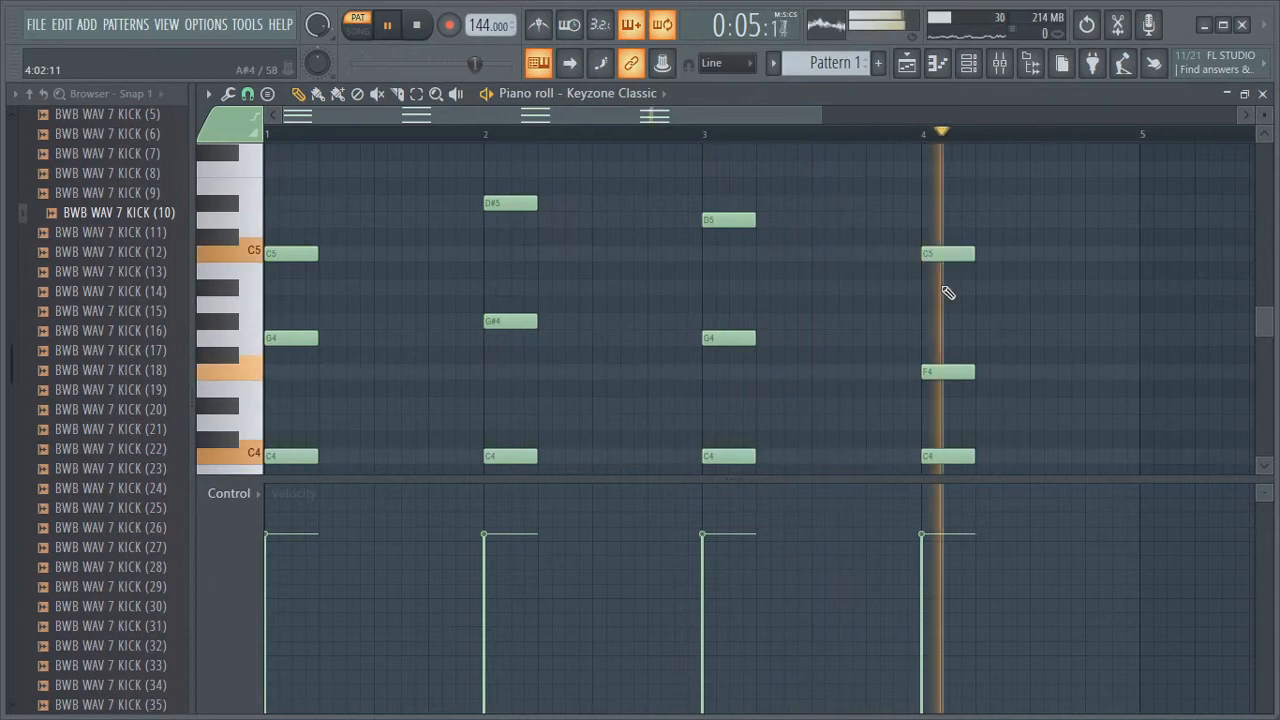
Play back the chord progression and scroll through the piano roll to review the notes
{"action": "scroll", "coordinate": [360, 390], "scroll_direction": "down", "scroll_amount": 3}
{"action": "key", "text": "space"}
{"action": "key", "text": "space"}
{"action": "key", "text": "space"}
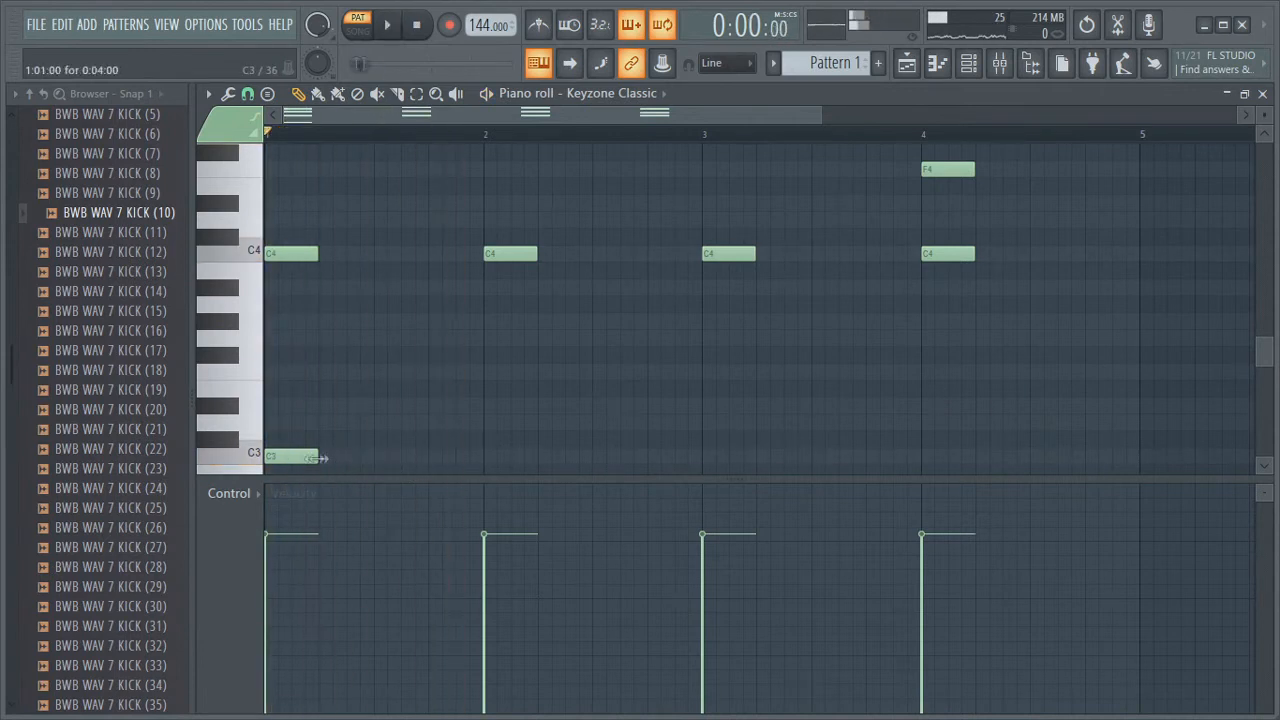
{"action": "scroll", "coordinate": [400, 455], "scroll_direction": "up", "scroll_amount": 3}
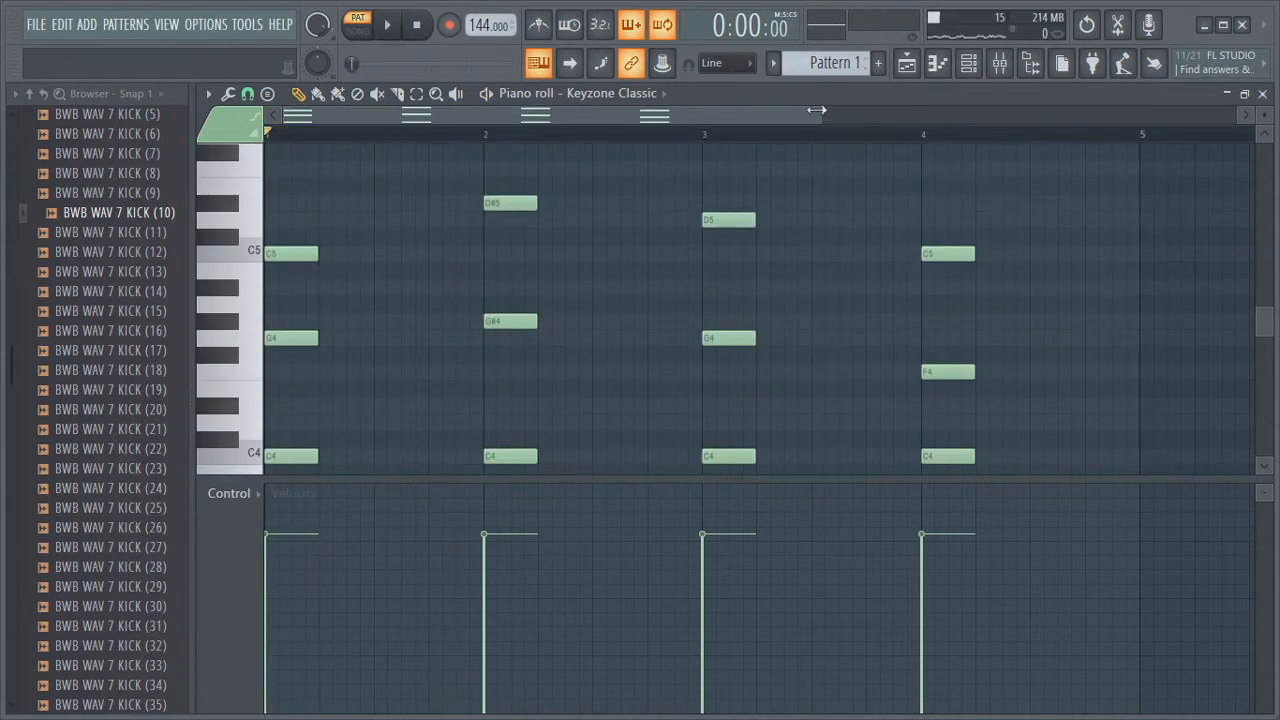
{"action": "left_click_drag", "start_coordinate": [817, 109], "coordinate": [1236, 109]}
{"action": "scroll", "coordinate": [646, 349], "scroll_direction": "down", "scroll_amount": 2}
{"action": "scroll", "coordinate": [580, 370], "scroll_direction": "up", "scroll_amount": 2}
{"action": "scroll", "coordinate": [528, 366], "scroll_direction": "up", "scroll_amount": 2}
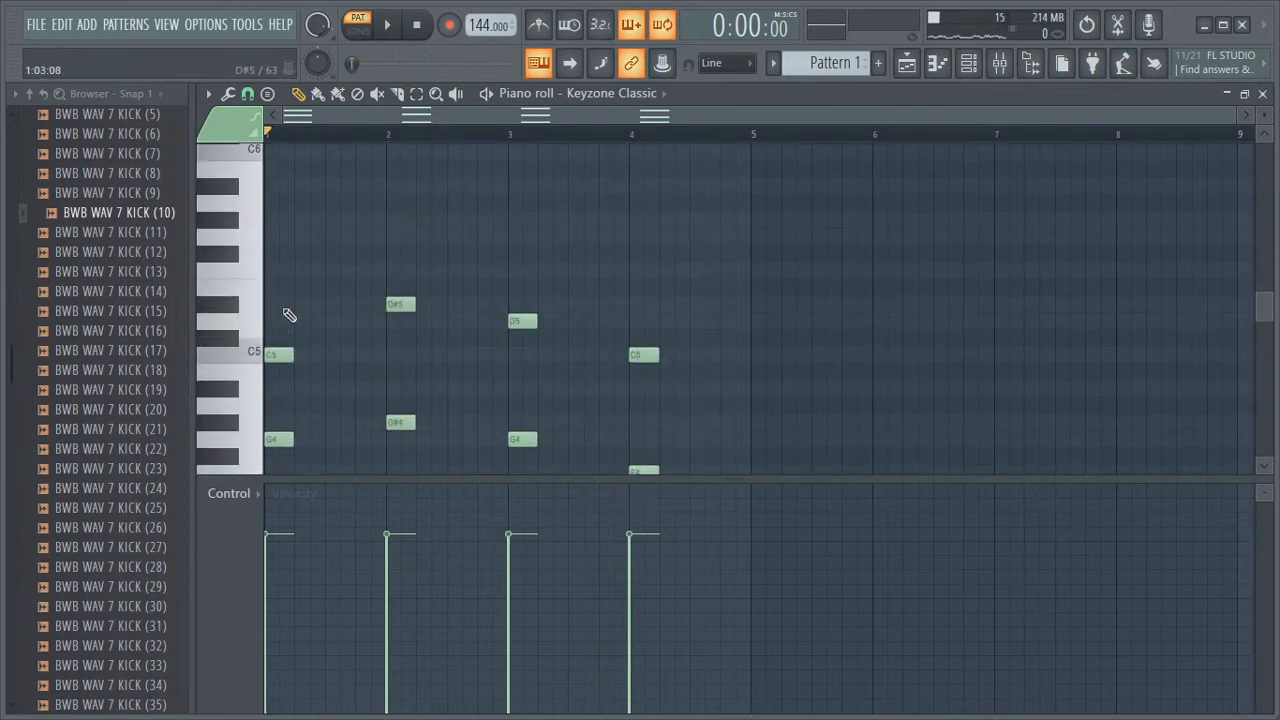
{"action": "scroll", "coordinate": [300, 322], "scroll_direction": "down", "scroll_amount": 3}
{"action": "scroll", "coordinate": [405, 275], "scroll_direction": "up", "scroll_amount": 3}
{"action": "scroll", "coordinate": [400, 279], "scroll_direction": "down", "scroll_amount": 2}
{"action": "scroll", "coordinate": [334, 277], "scroll_direction": "up", "scroll_amount": 4}
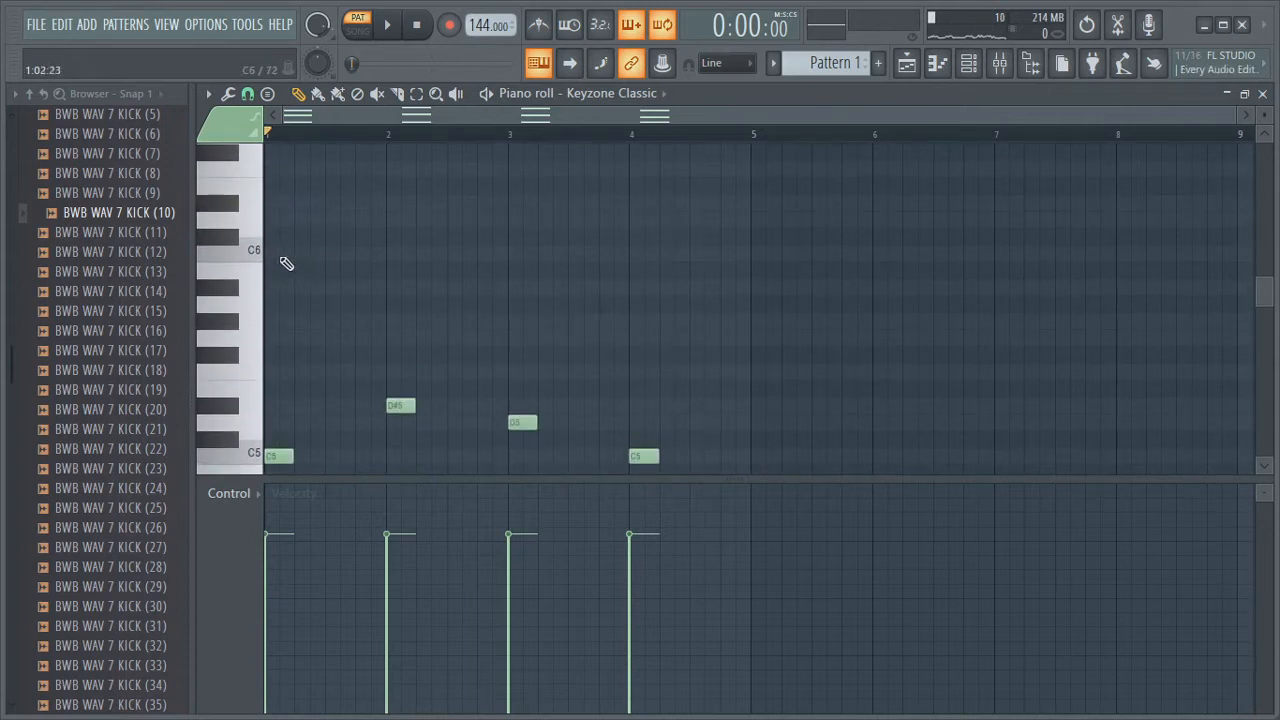
Add a second Keyzone Classic channel to the channel rack and switch its program to Yamaha Grand Piano
{"action": "left_click", "coordinate": [960, 64]}
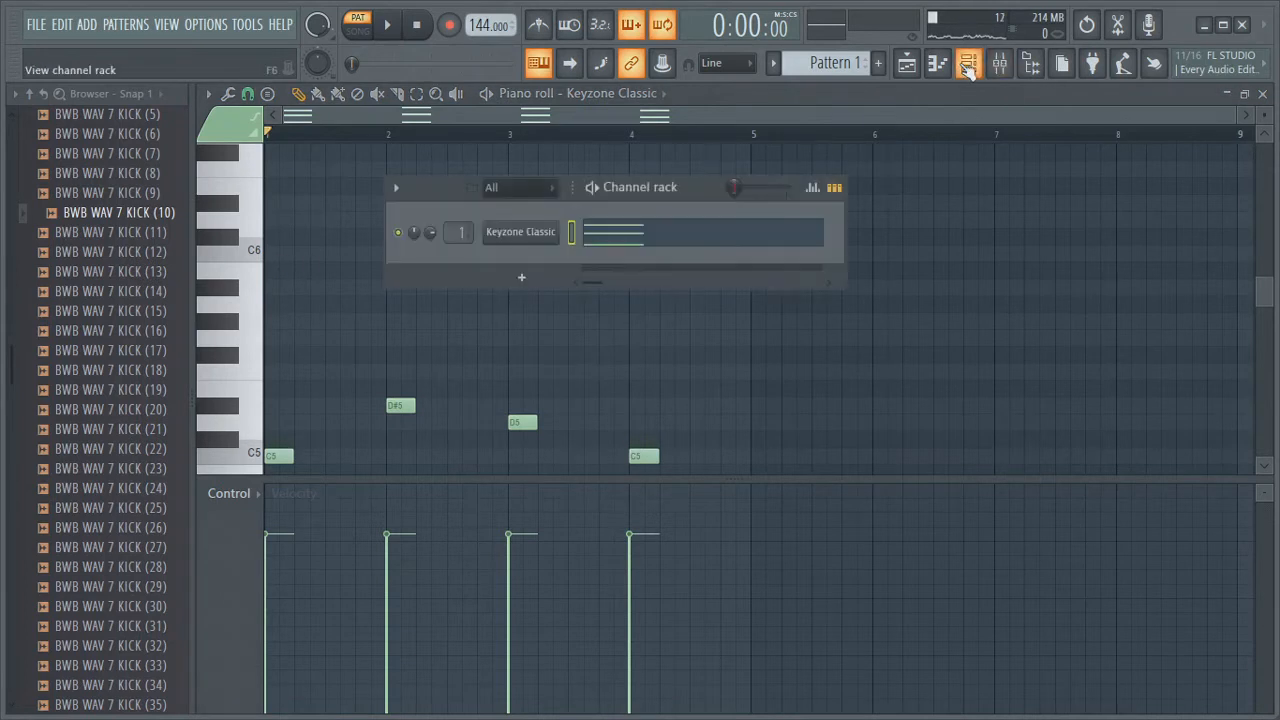
{"action": "left_click", "coordinate": [521, 277]}
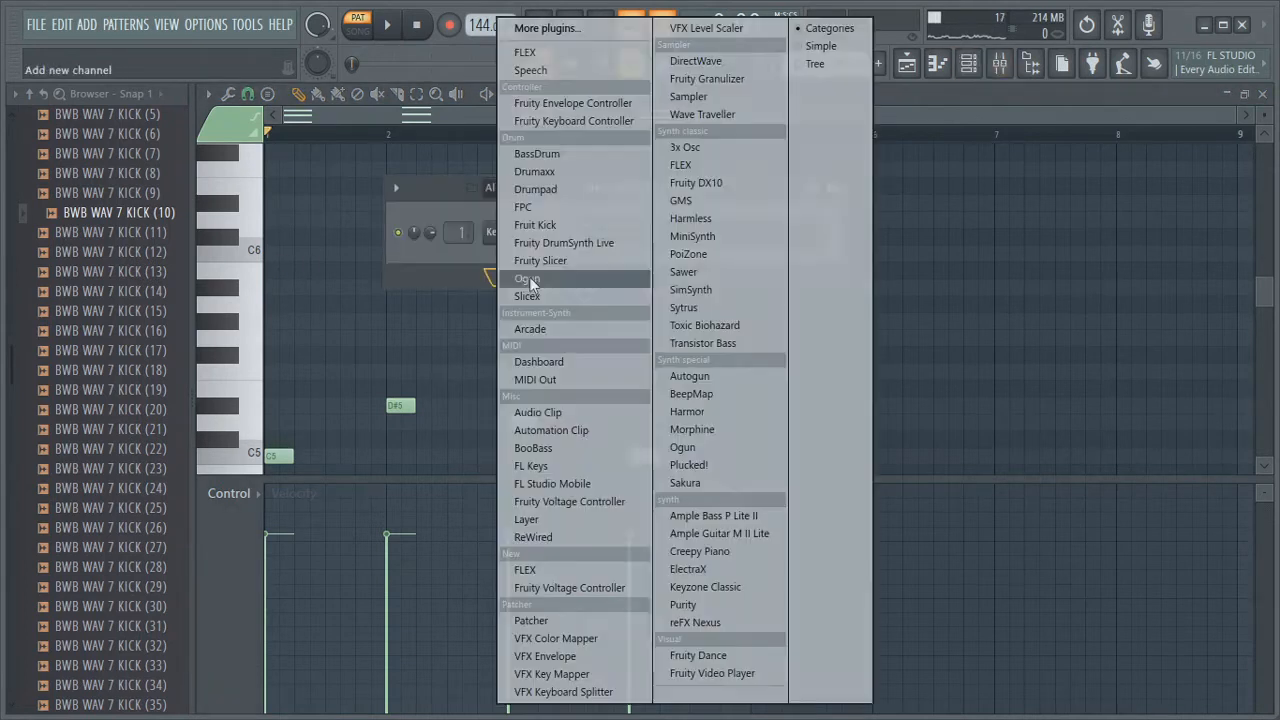
{"action": "left_click", "coordinate": [720, 588]}
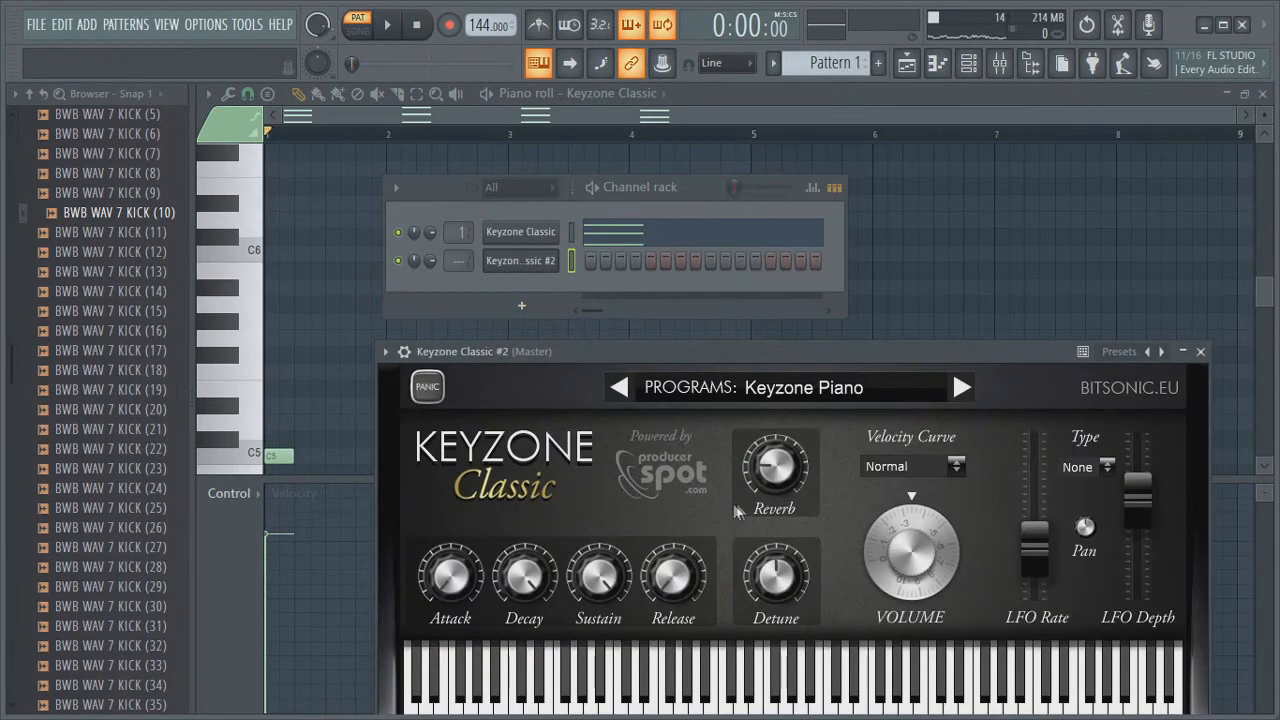
{"action": "left_click", "coordinate": [960, 388]}
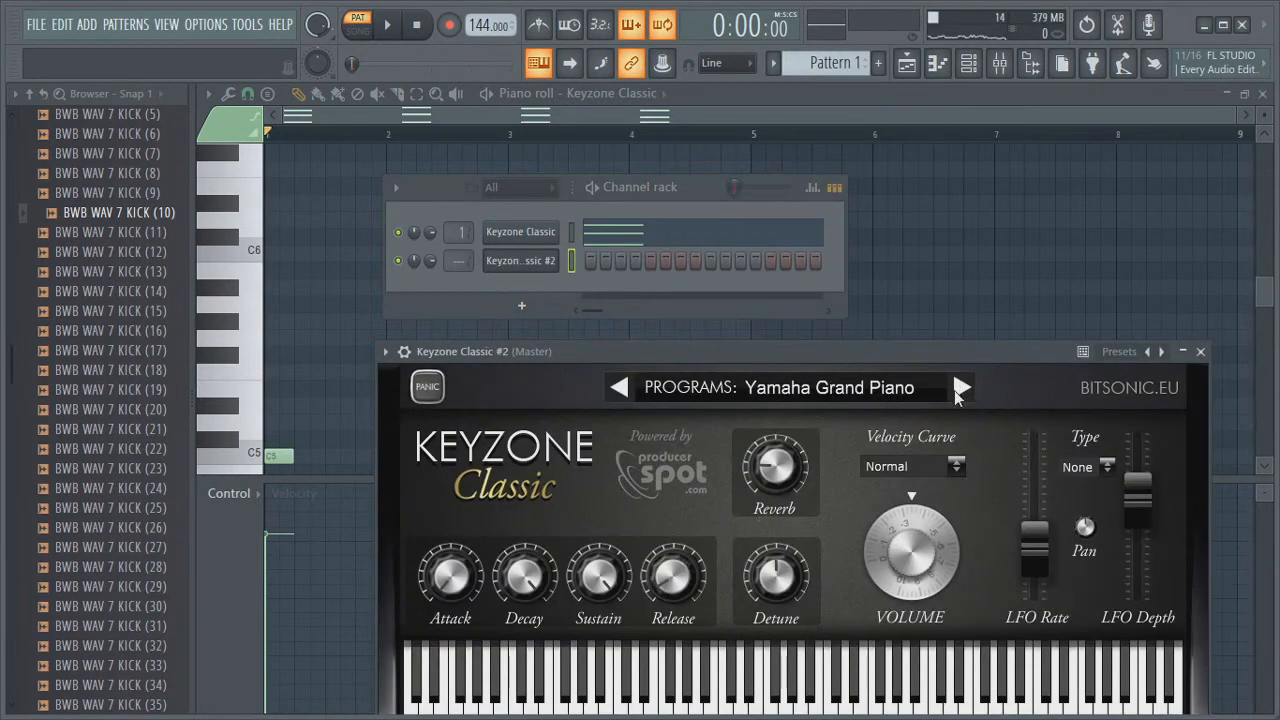
{"action": "left_click", "coordinate": [1201, 352]}
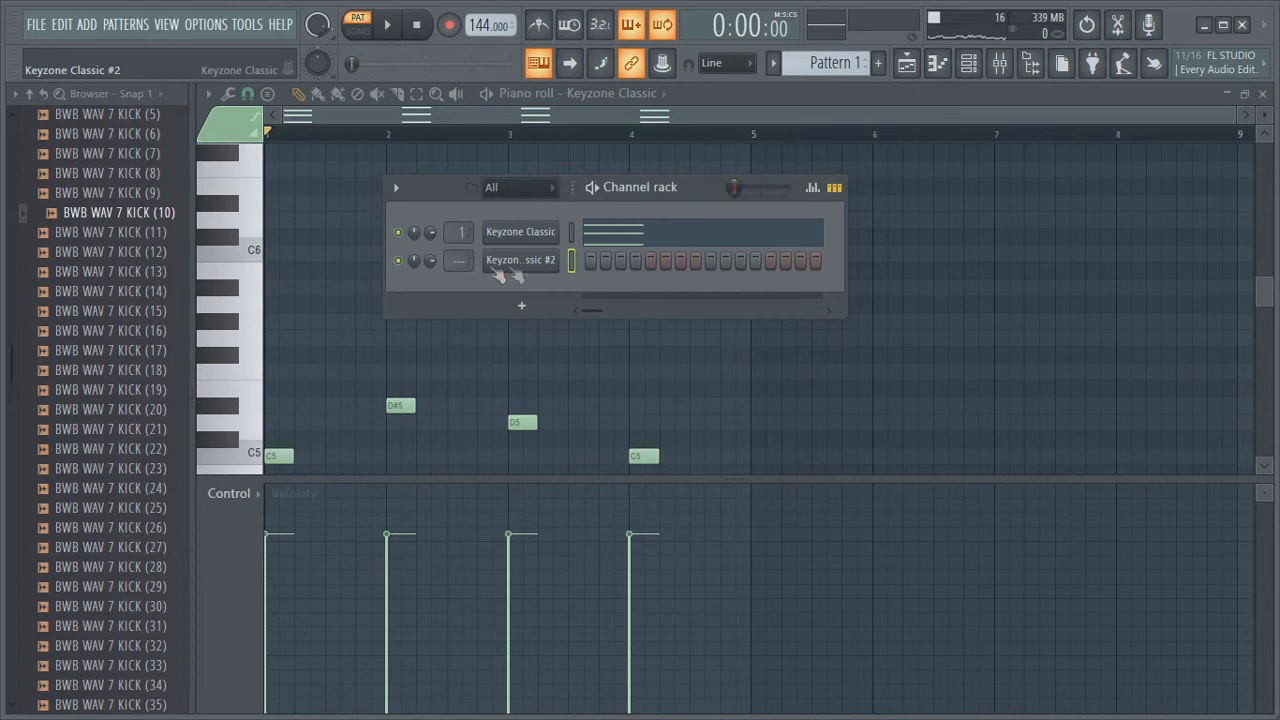
Open the new channel's piano roll and add a C7 note followed by a D7 note in bar 1, auditioning them
{"action": "right_click", "coordinate": [515, 259]}
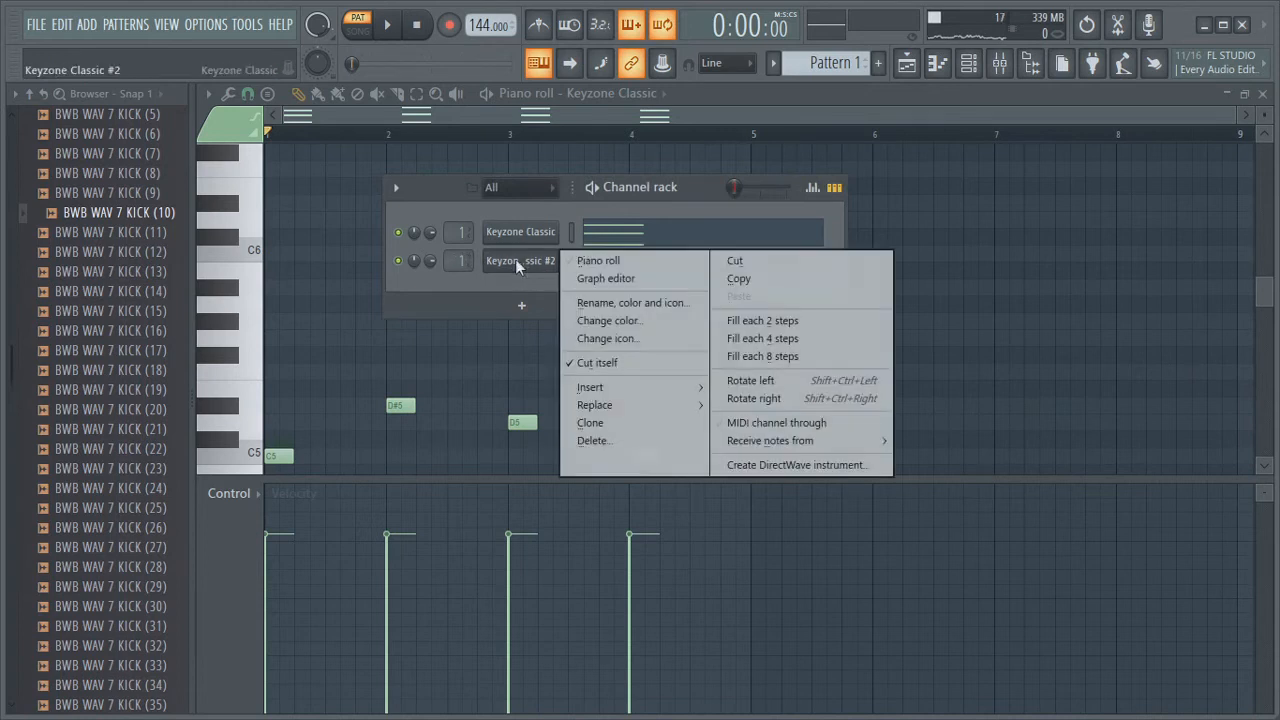
{"action": "left_click", "coordinate": [600, 261]}
{"action": "left_click_drag", "start_coordinate": [284, 462], "coordinate": [288, 195]}
{"action": "key", "text": "space"}
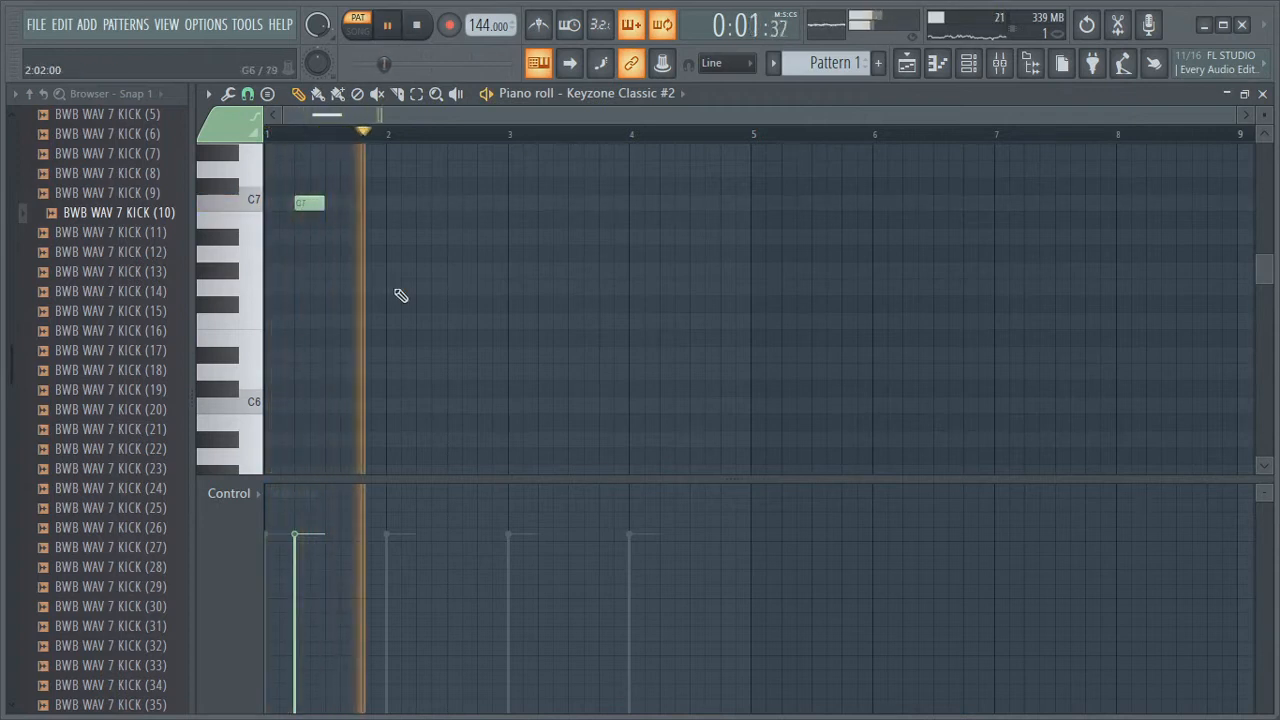
{"action": "key", "text": "space"}
{"action": "left_click", "coordinate": [329, 202]}
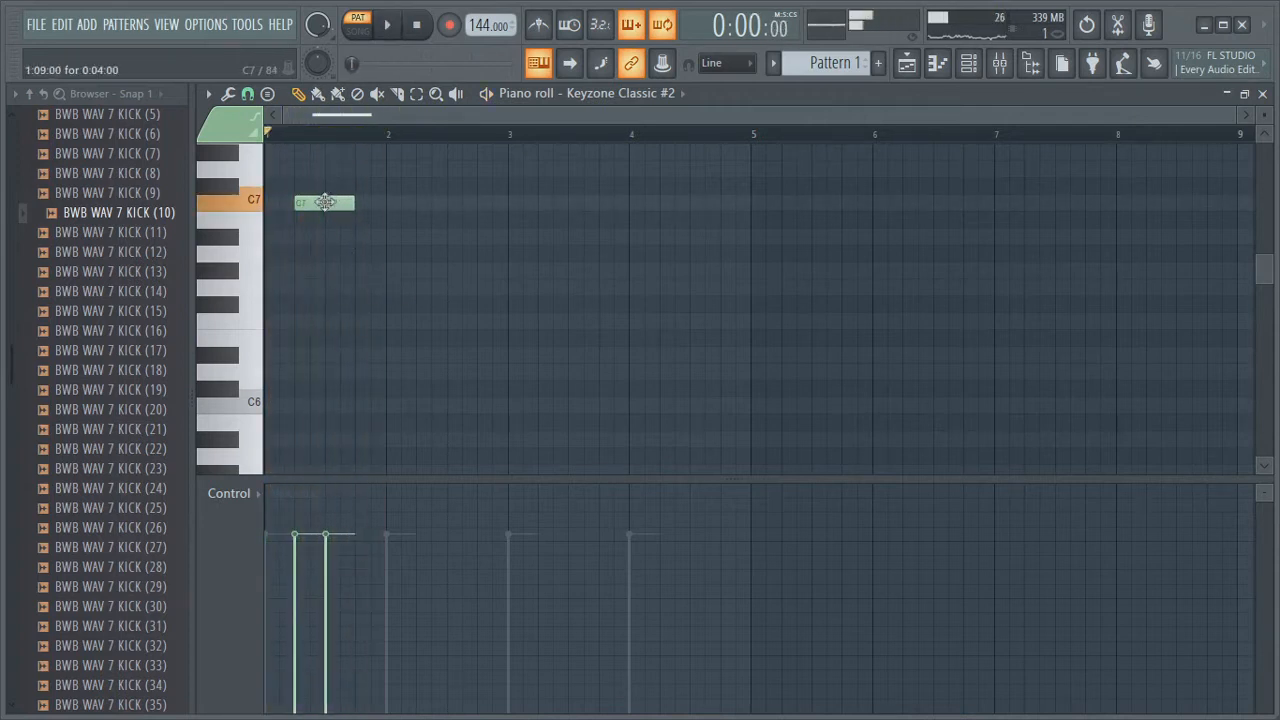
{"action": "left_click_drag", "start_coordinate": [339, 202], "coordinate": [339, 158]}
{"action": "key", "text": "space"}
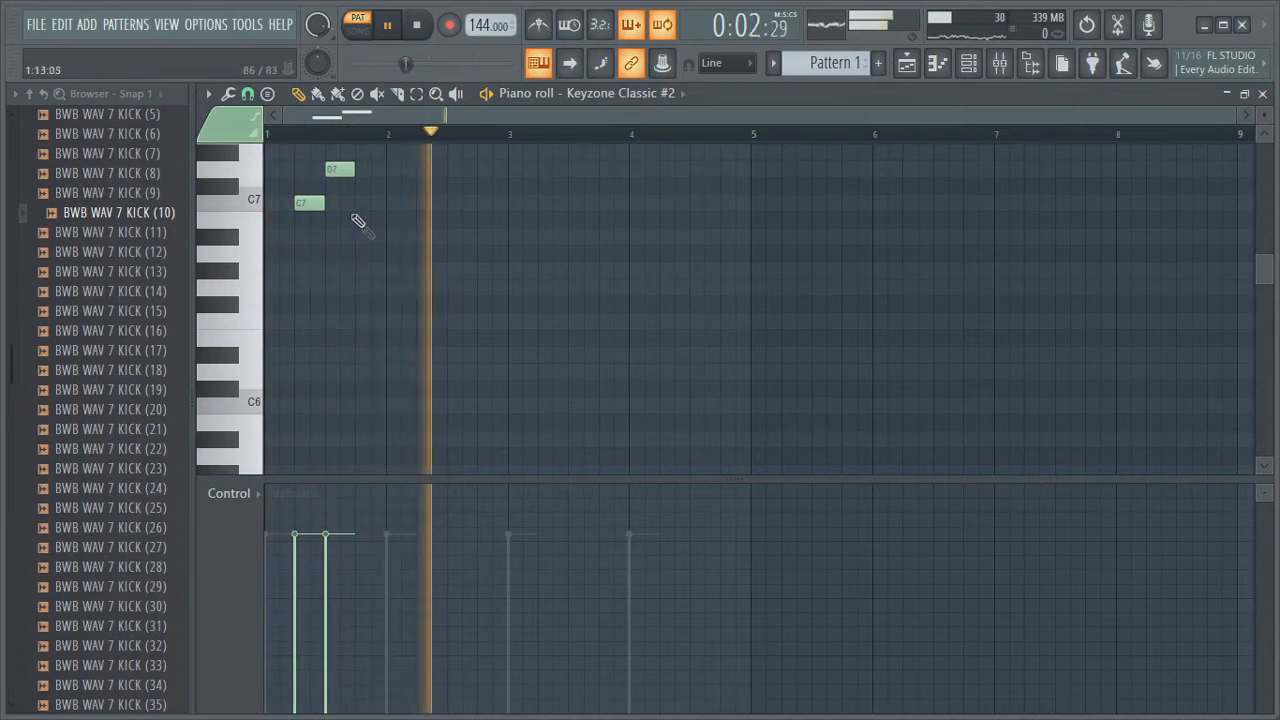
{"action": "key", "text": "space"}
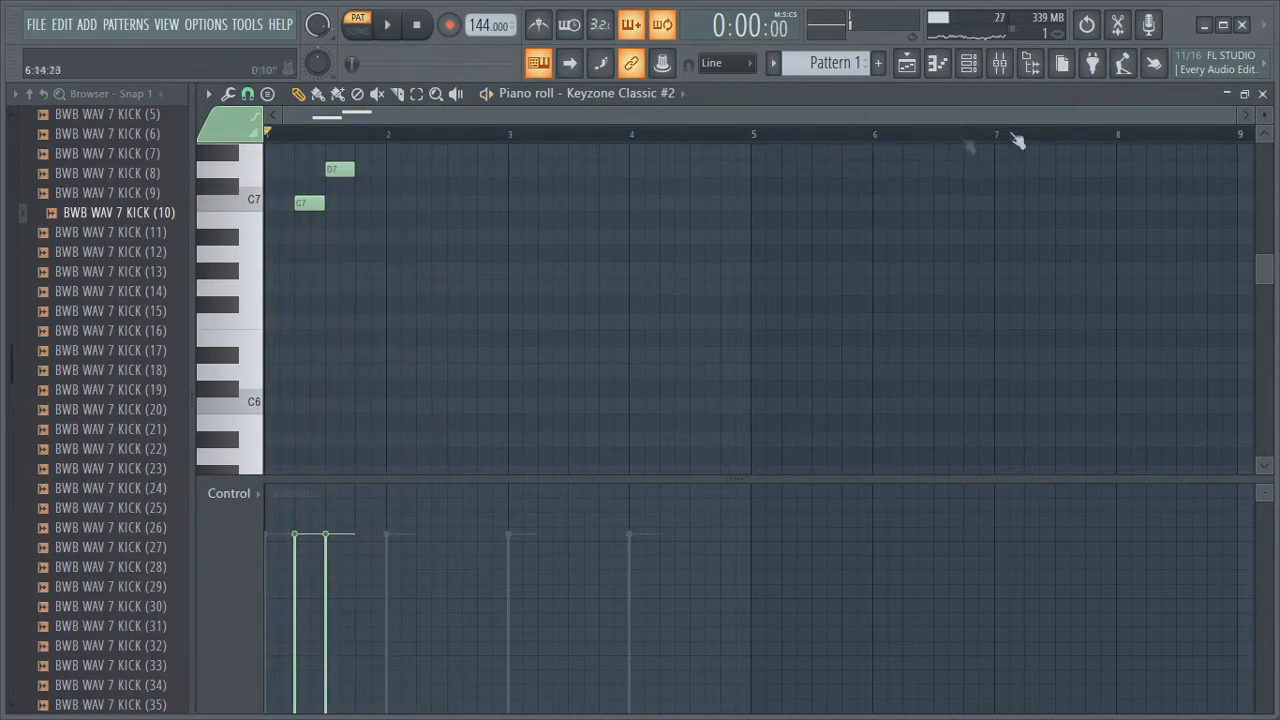
Move the D7 note half a beat earlier so the C7 note shortens, and play it back
{"action": "left_click_drag", "start_coordinate": [1231, 121], "coordinate": [577, 138]}
{"action": "key", "text": "space"}
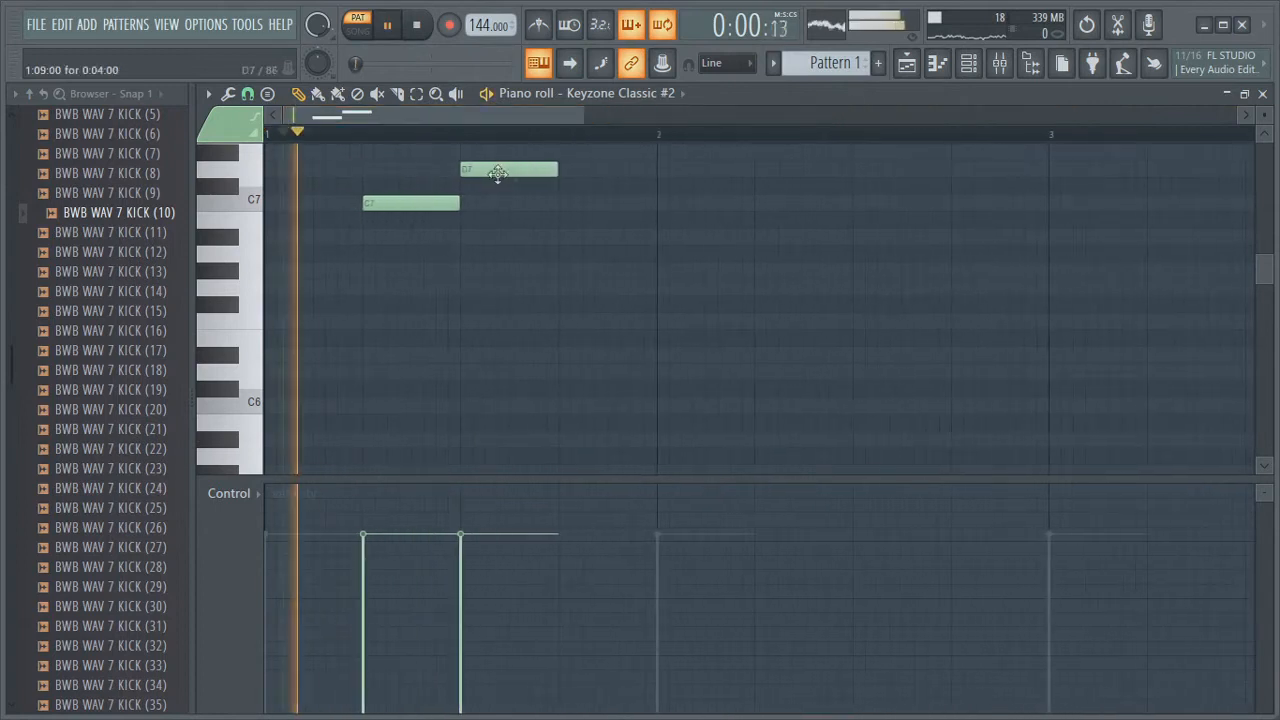
{"action": "key", "text": "space"}
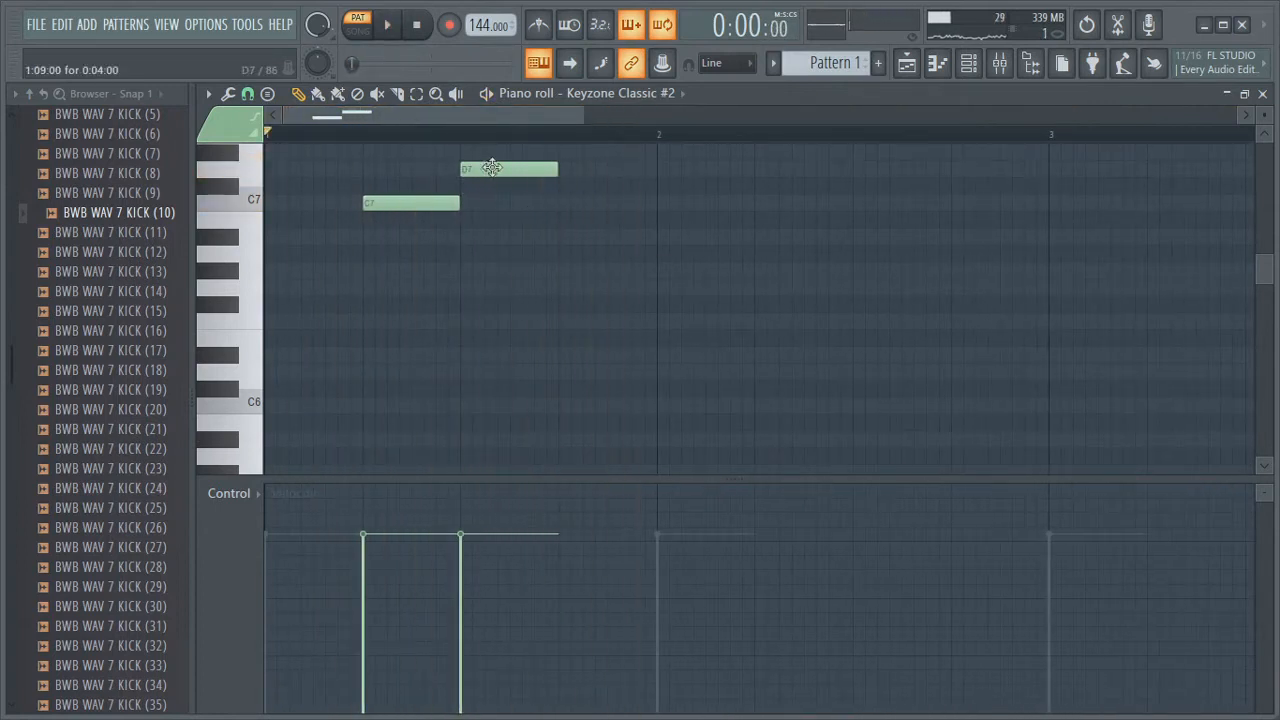
{"action": "left_click_drag", "start_coordinate": [491, 171], "coordinate": [449, 177]}
{"action": "key", "text": "space"}
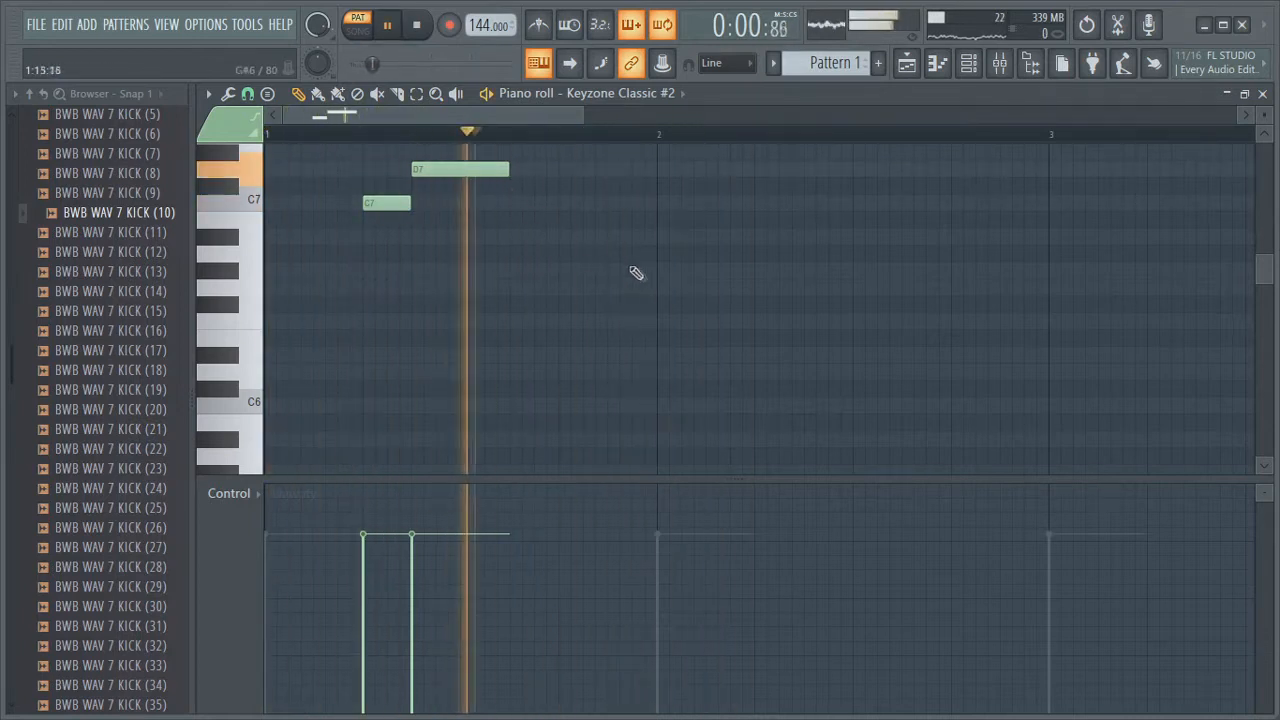
{"action": "key", "text": "space"}
Add a D#7 note at the start of bar 2 and play it back
{"action": "scroll", "coordinate": [665, 232], "scroll_direction": "up", "scroll_amount": 2}
{"action": "left_click_drag", "start_coordinate": [667, 236], "coordinate": [661, 194]}
{"action": "key", "text": "space"}
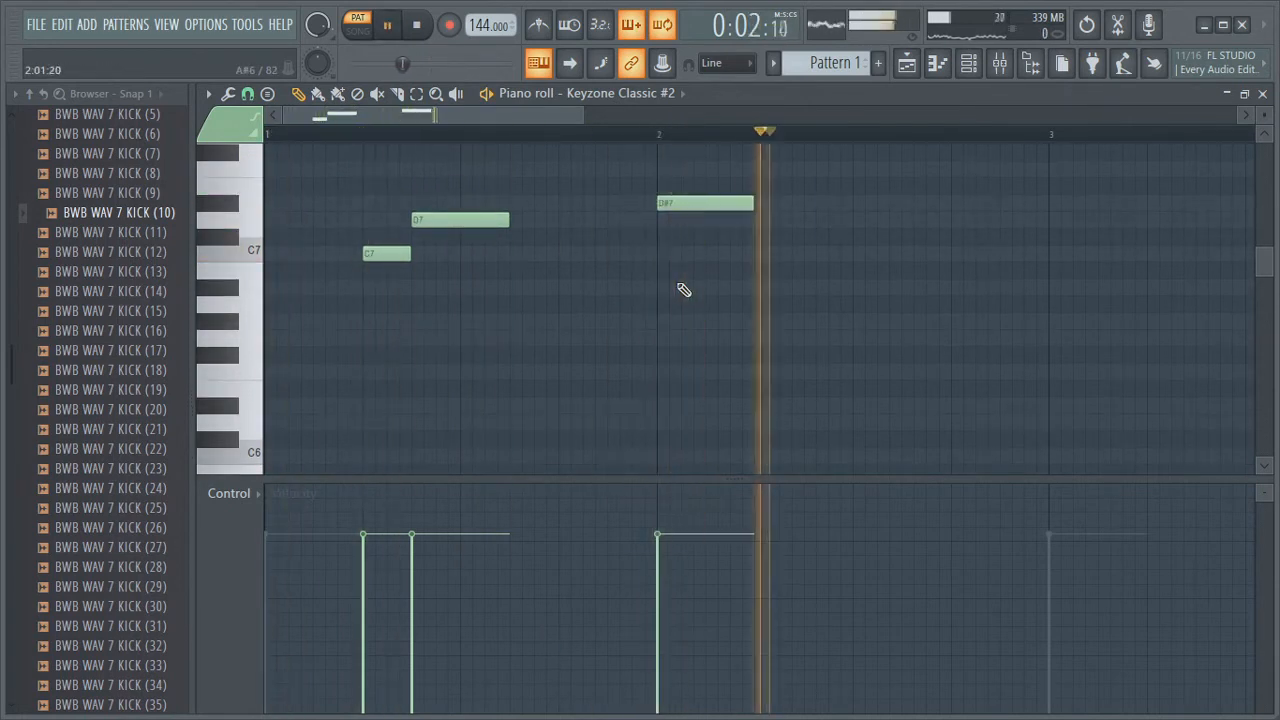
{"action": "key", "text": "space"}
Add a D7 note at the start of bar 3 and audition the melody
{"action": "left_click_drag", "start_coordinate": [583, 114], "coordinate": [785, 160]}
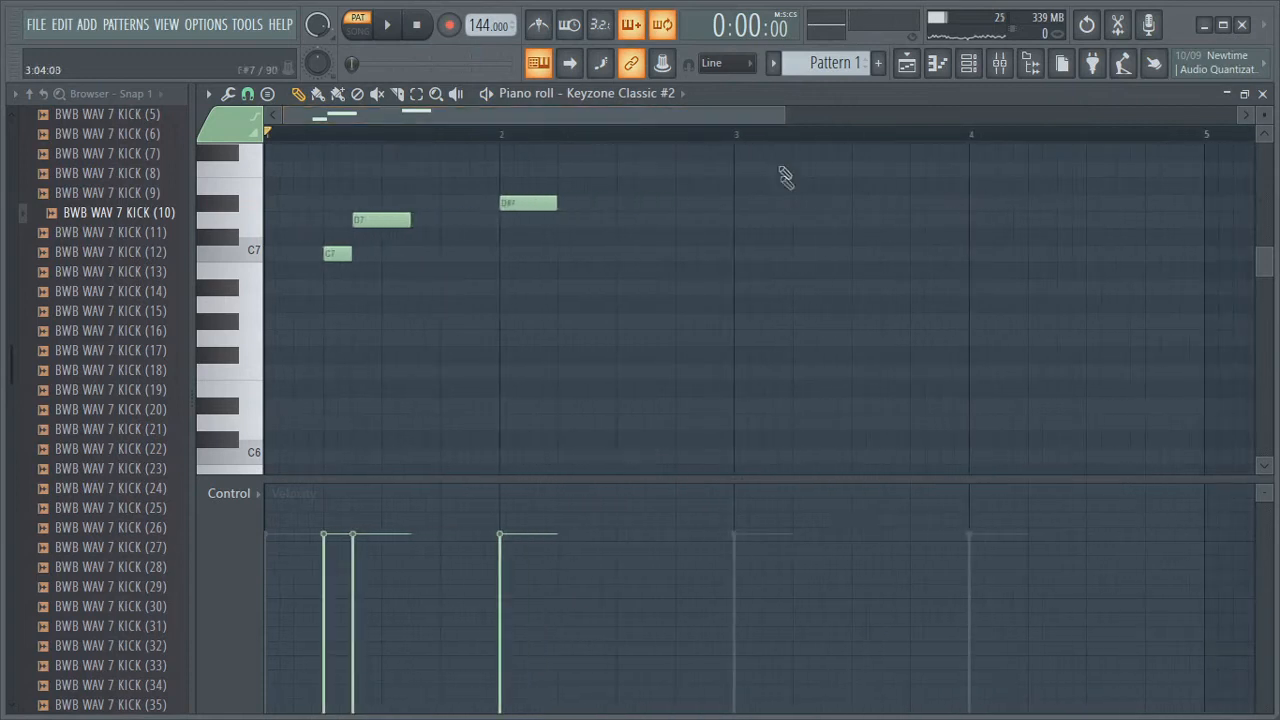
{"action": "left_click", "coordinate": [733, 222]}
{"action": "key", "text": "space"}
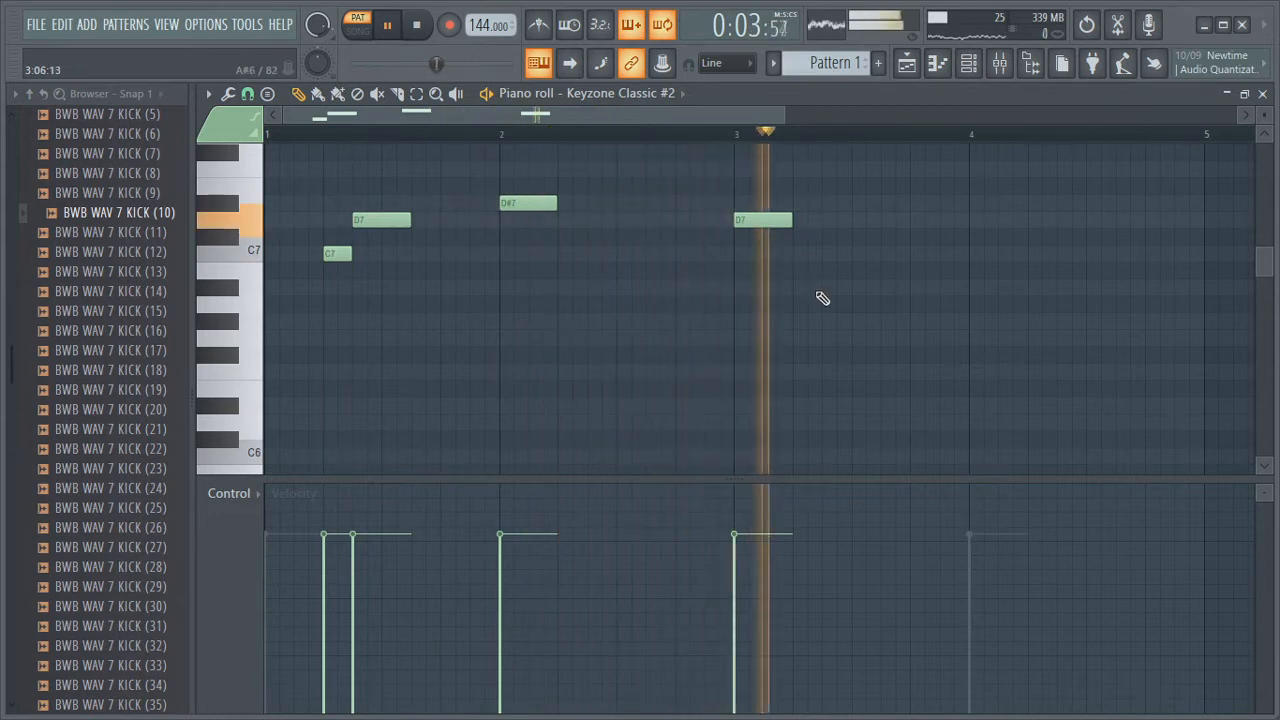
{"action": "key", "text": "space"}
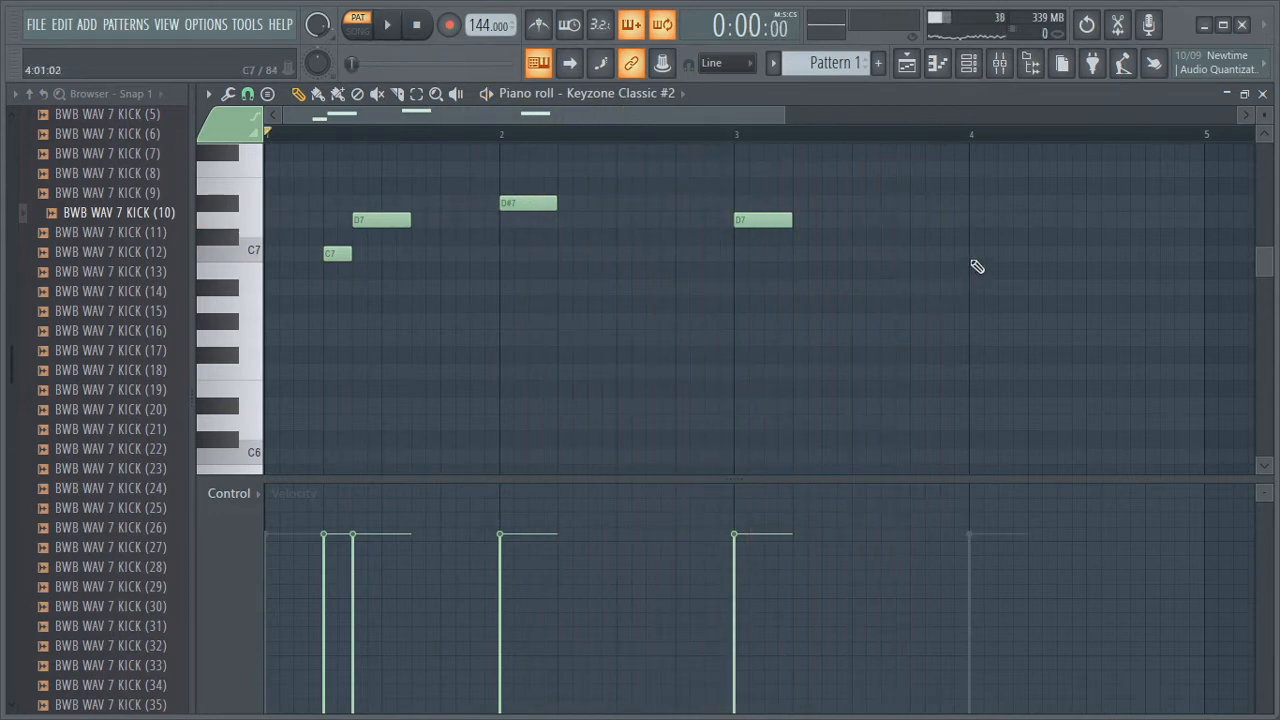
Add a descending C7, G#6 and G6 note run at the start of bar 4 and play the melody
{"action": "left_click", "coordinate": [972, 256]}
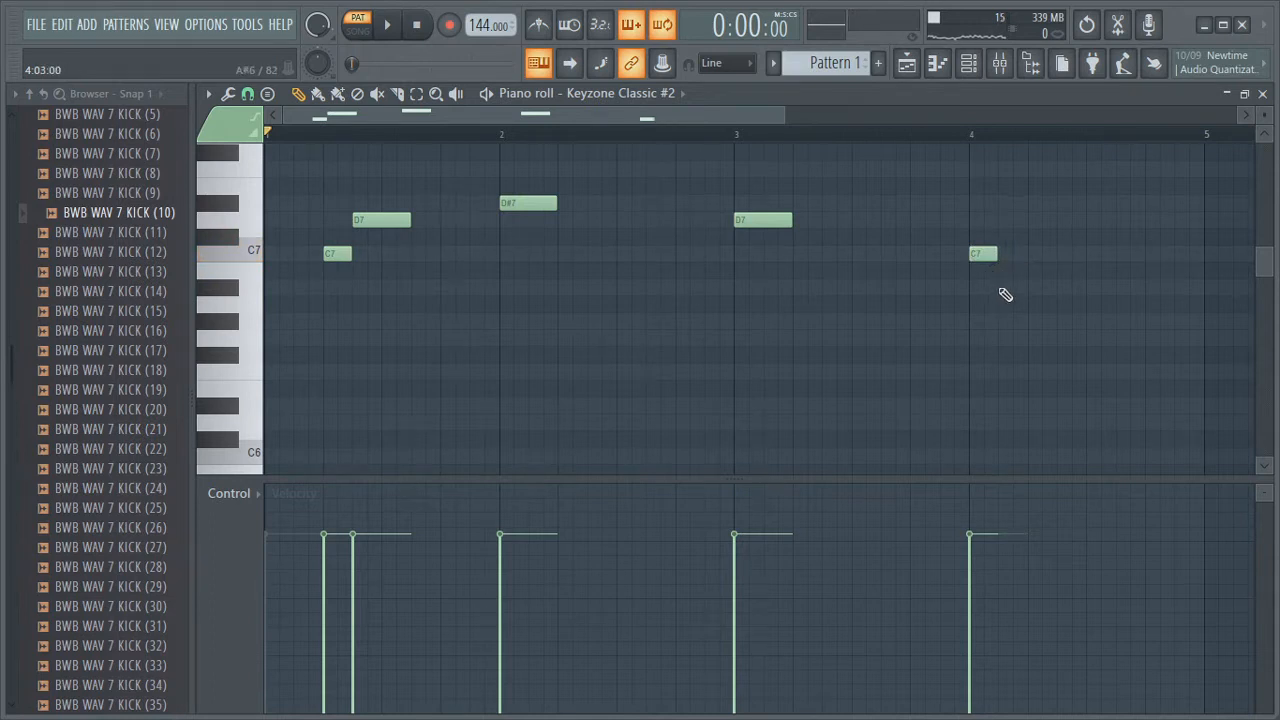
{"action": "left_click", "coordinate": [1003, 290]}
{"action": "key", "text": "space"}
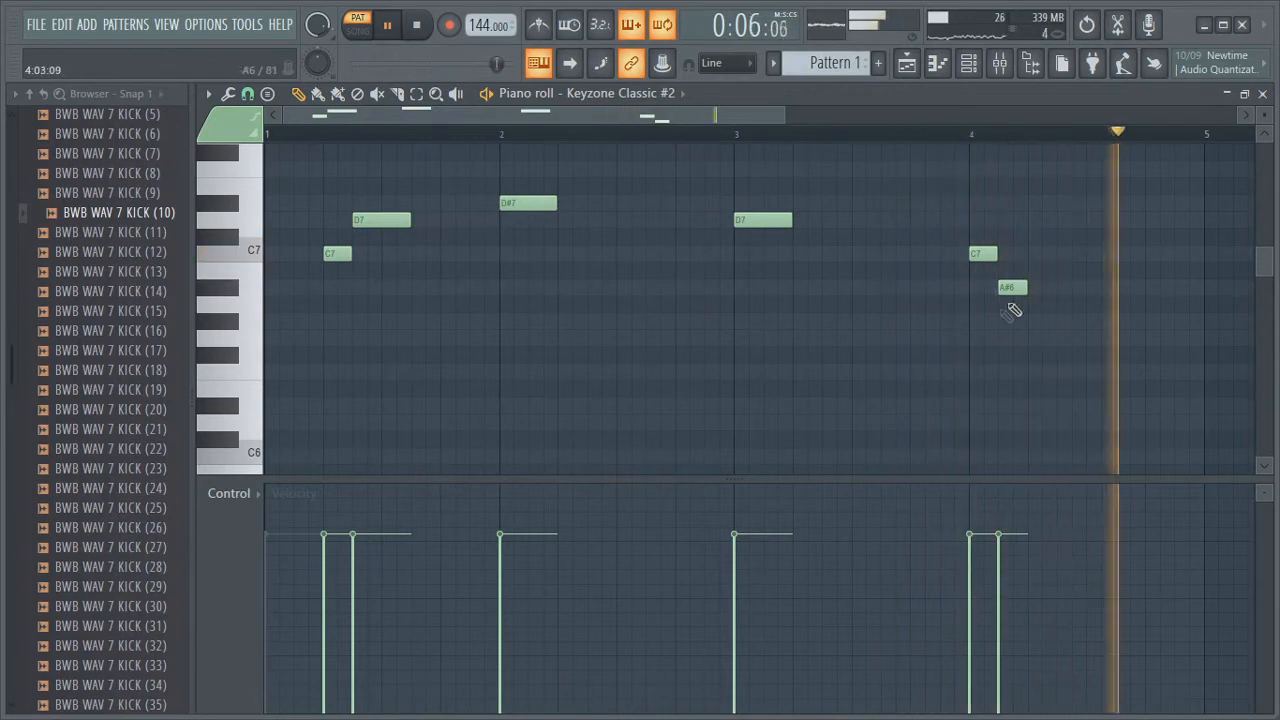
{"action": "left_click_drag", "start_coordinate": [1009, 288], "coordinate": [1008, 337]}
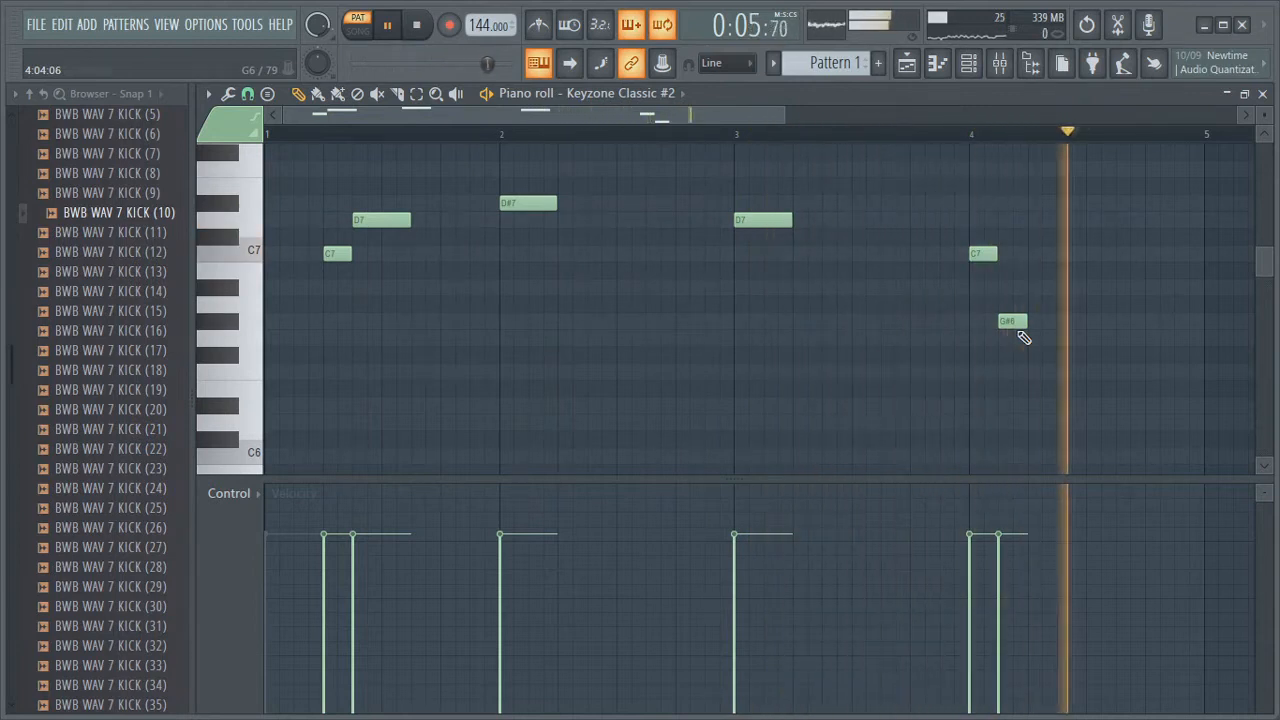
{"action": "key", "text": "space"}
{"action": "left_click", "coordinate": [1034, 338]}
{"action": "key", "text": "space"}
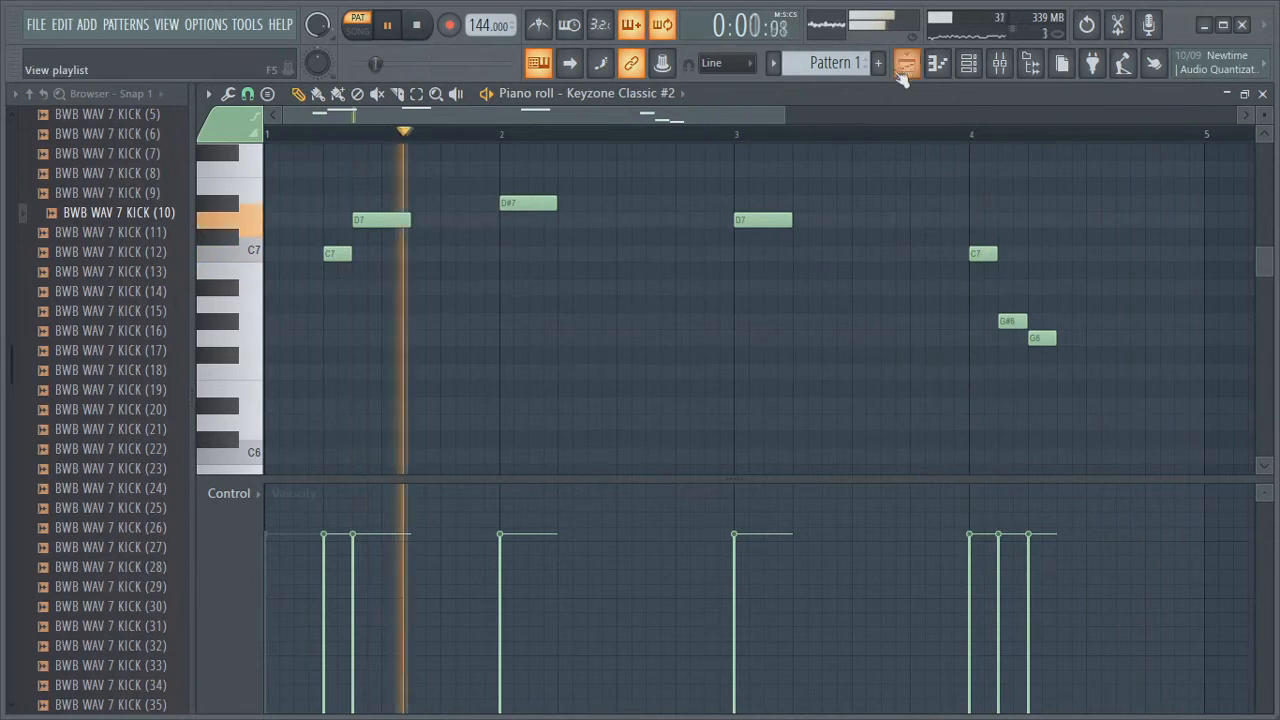
{"action": "key", "text": "space"}
{"action": "left_click", "coordinate": [937, 63]}
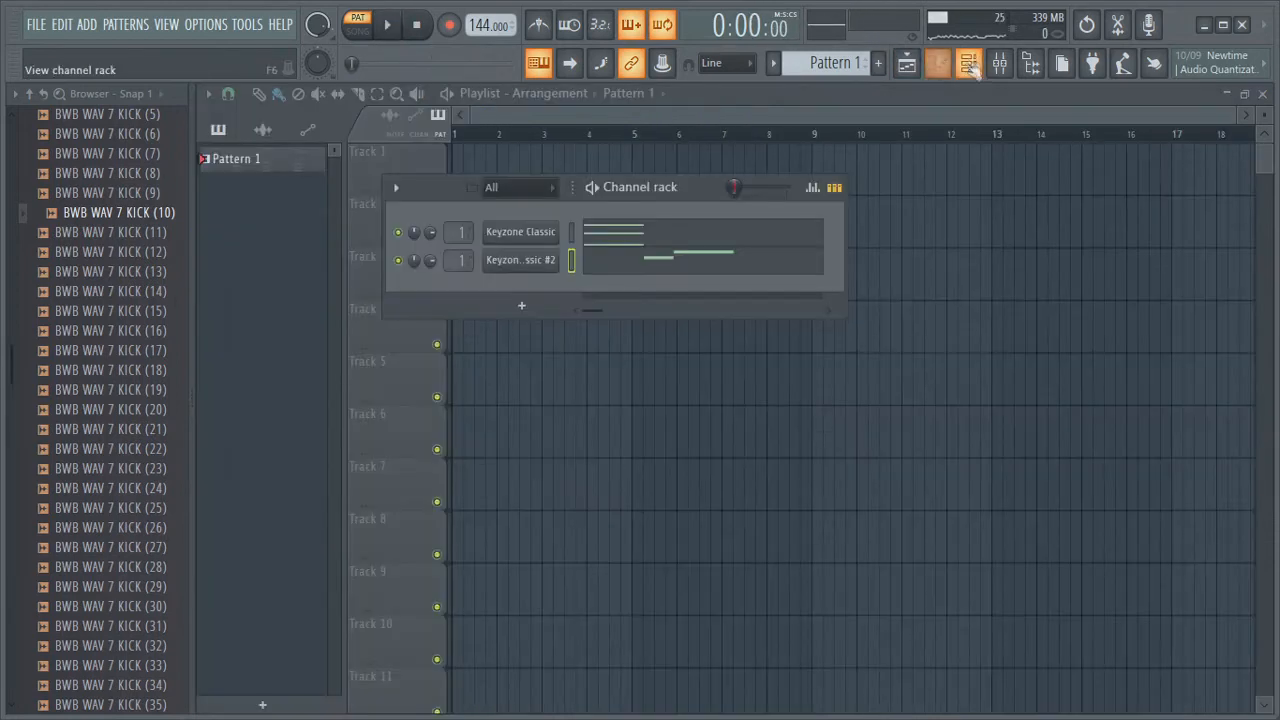
{"action": "scroll", "coordinate": [135, 207], "scroll_direction": "up", "scroll_amount": 5}
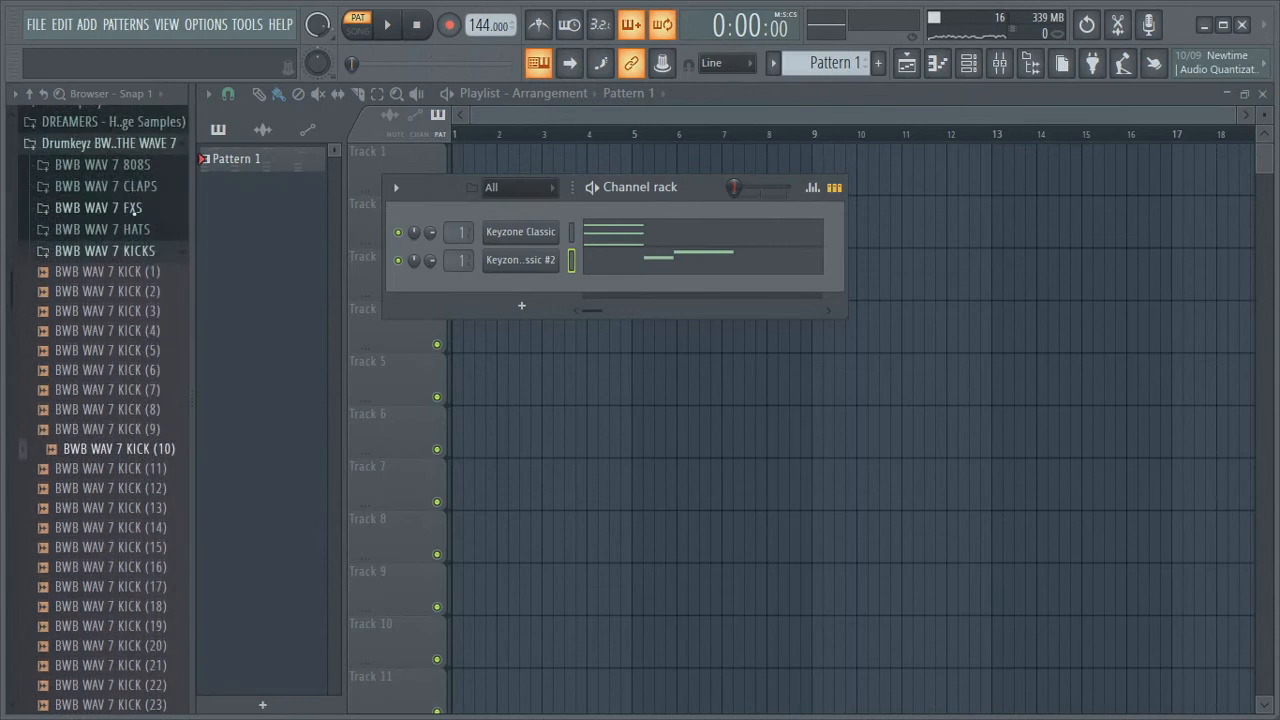
{"action": "left_click", "coordinate": [130, 251]}
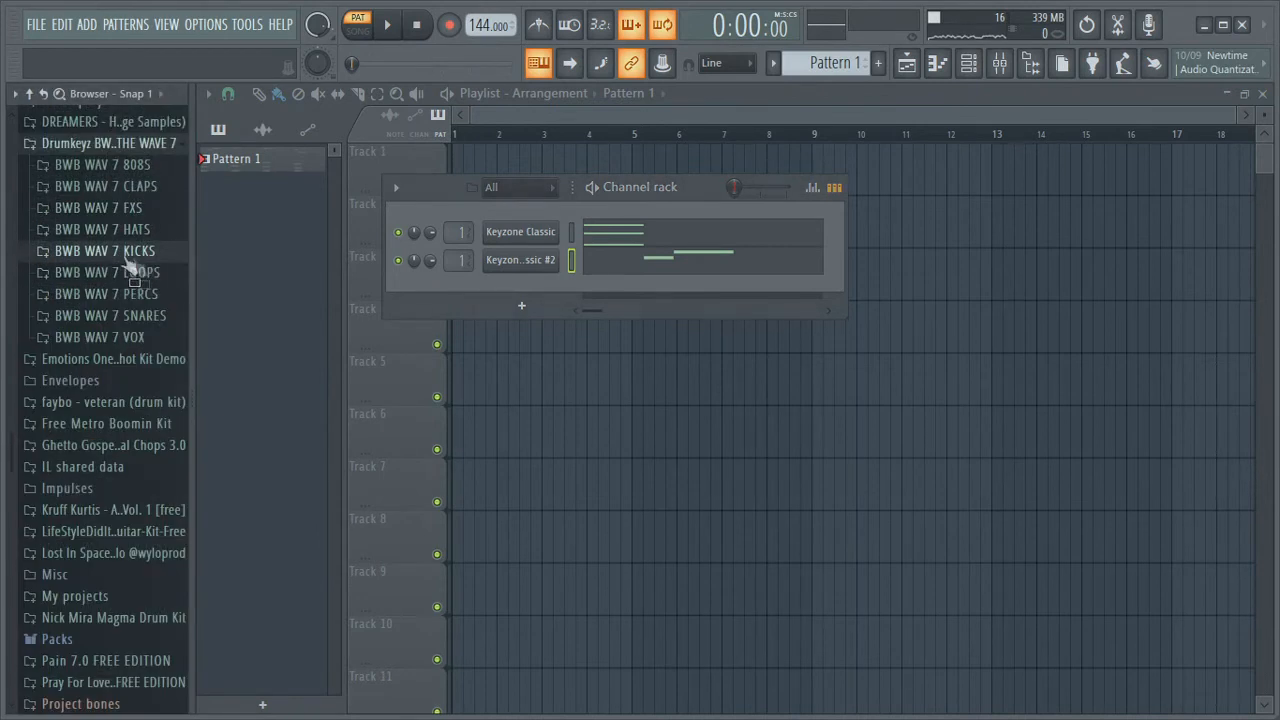
{"action": "left_click", "coordinate": [130, 143]}
{"action": "scroll", "coordinate": [130, 328], "scroll_direction": "up", "scroll_amount": 7}
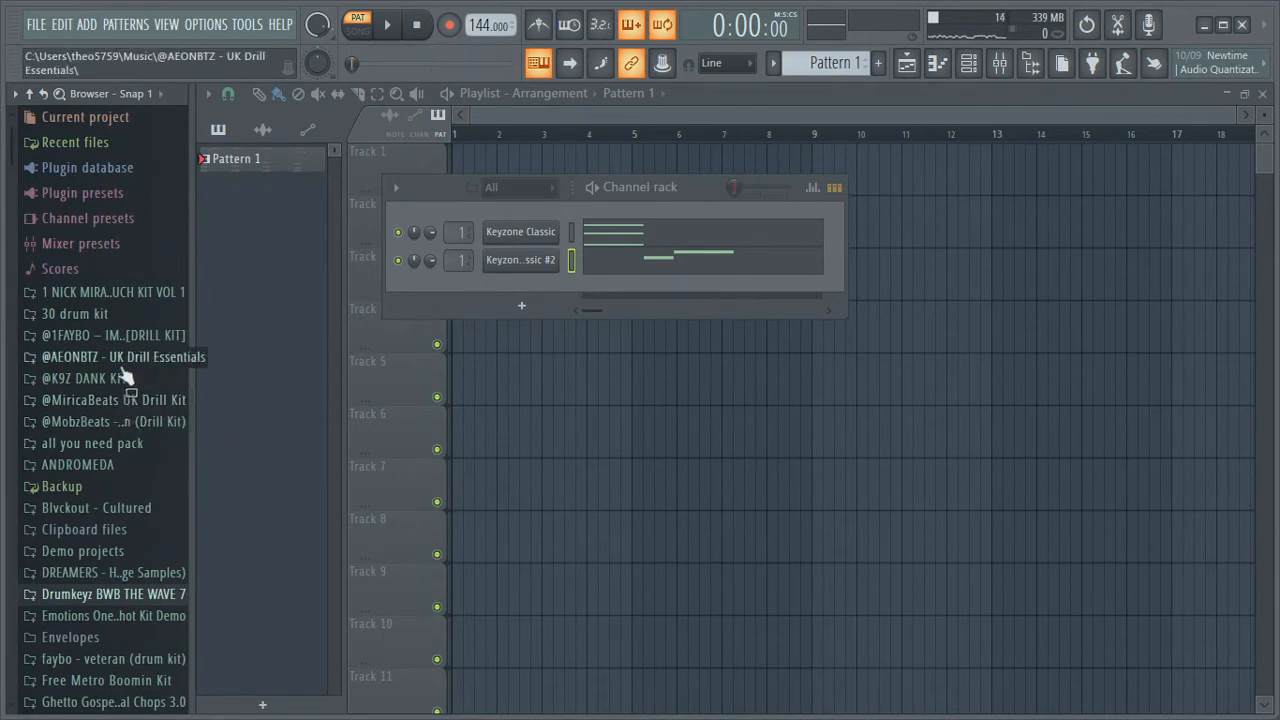
{"action": "left_click", "coordinate": [111, 339]}
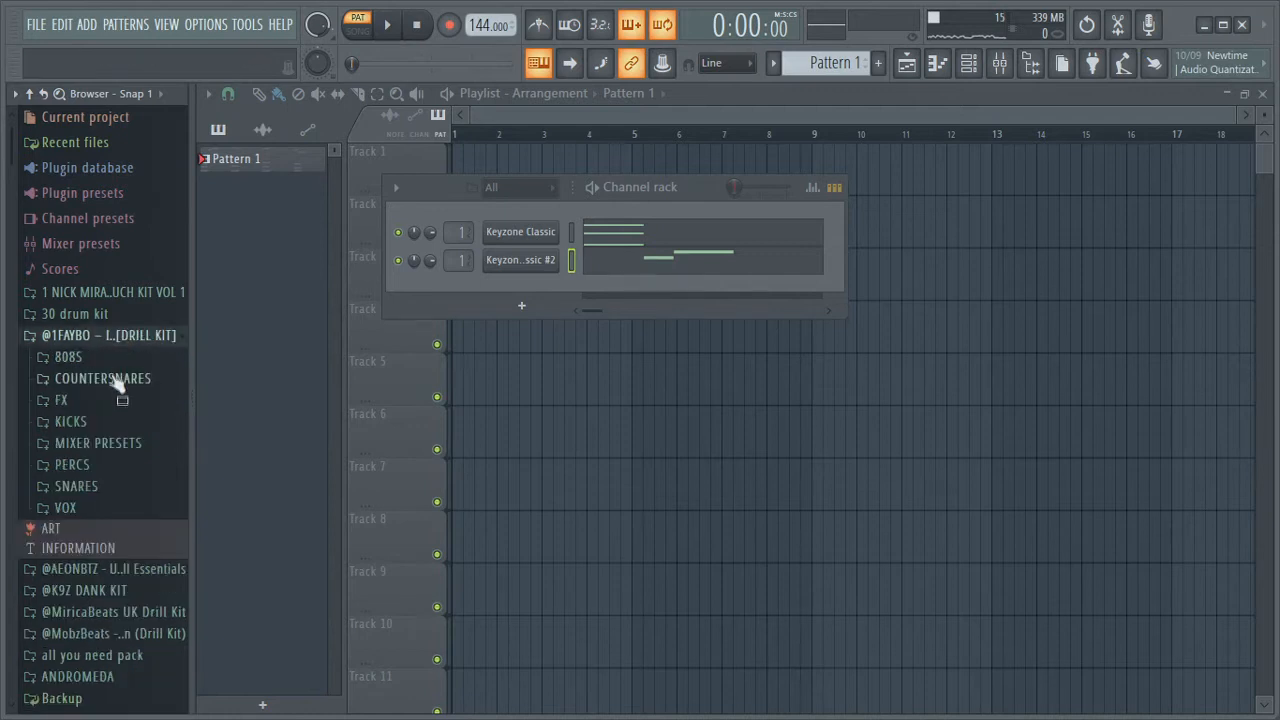
{"action": "left_click", "coordinate": [110, 379]}
{"action": "left_click", "coordinate": [100, 400]}
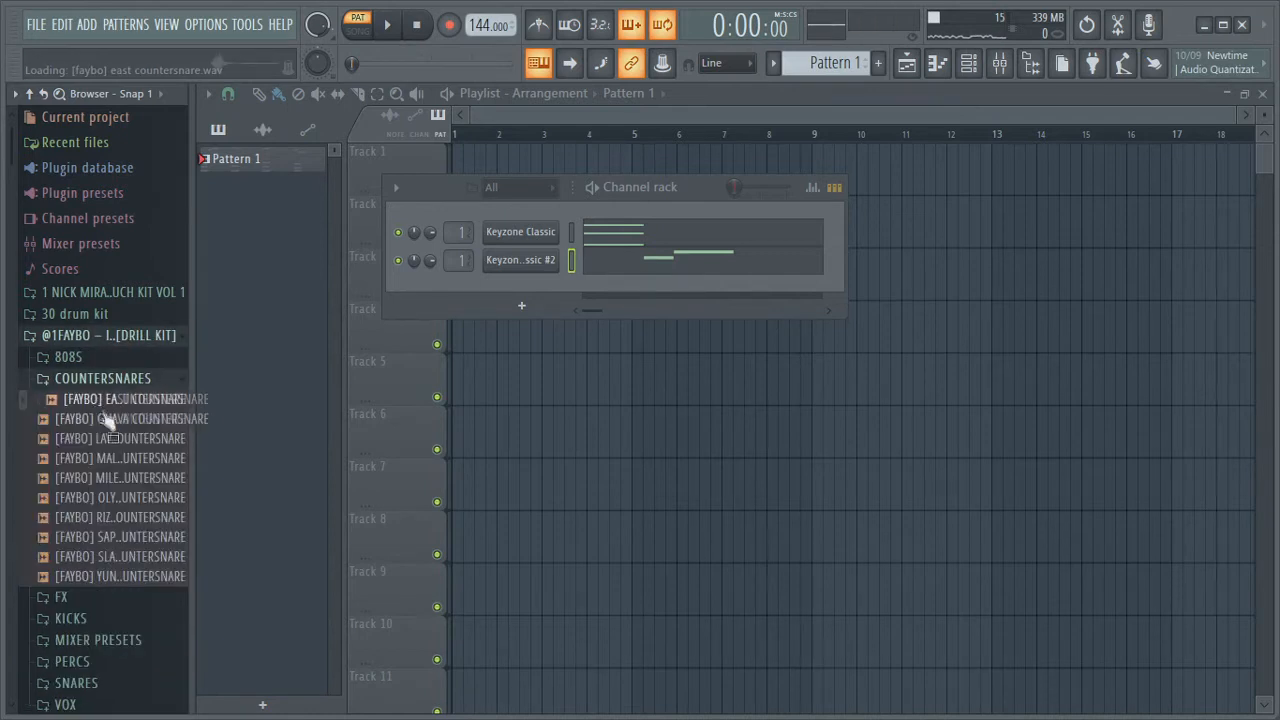
{"action": "left_click", "coordinate": [90, 401]}
{"action": "left_click_drag", "start_coordinate": [90, 401], "coordinate": [528, 292]}
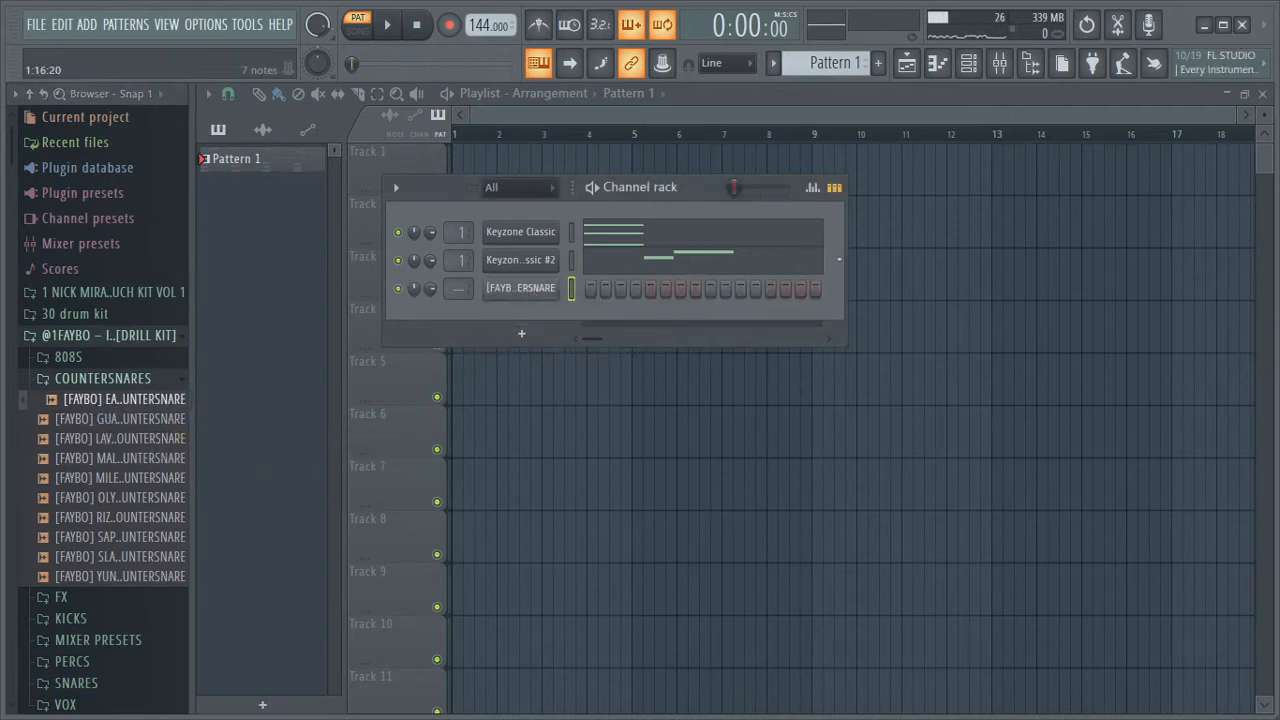
Widen the channel rack to show more steps and play the pattern
{"action": "left_click_drag", "start_coordinate": [846, 261], "coordinate": [1086, 261]}
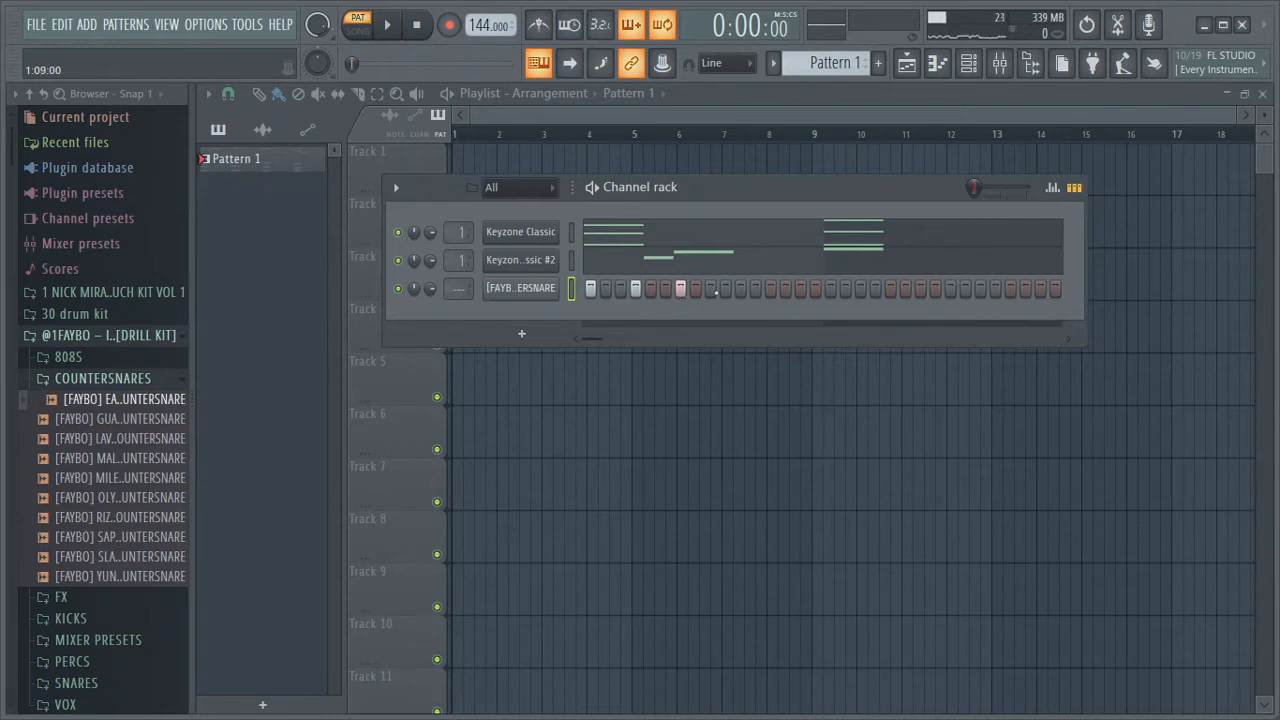
{"action": "key", "text": "space"}
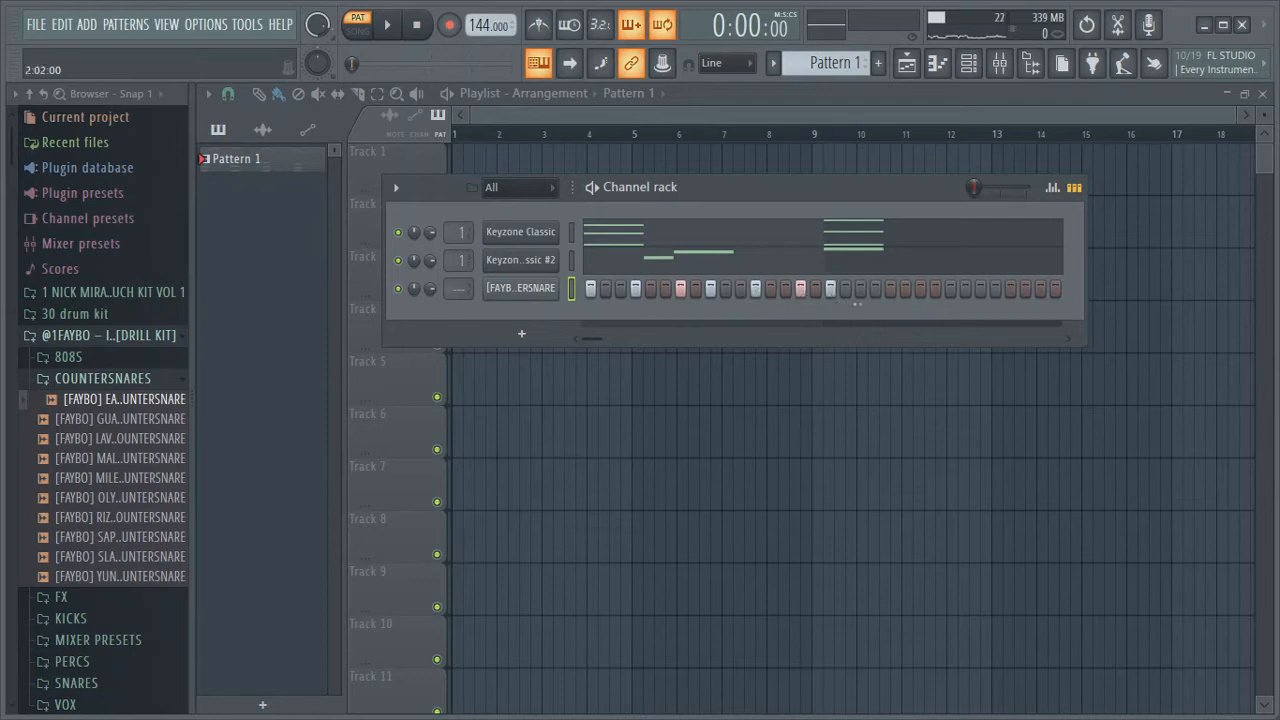
{"action": "key", "text": "space"}
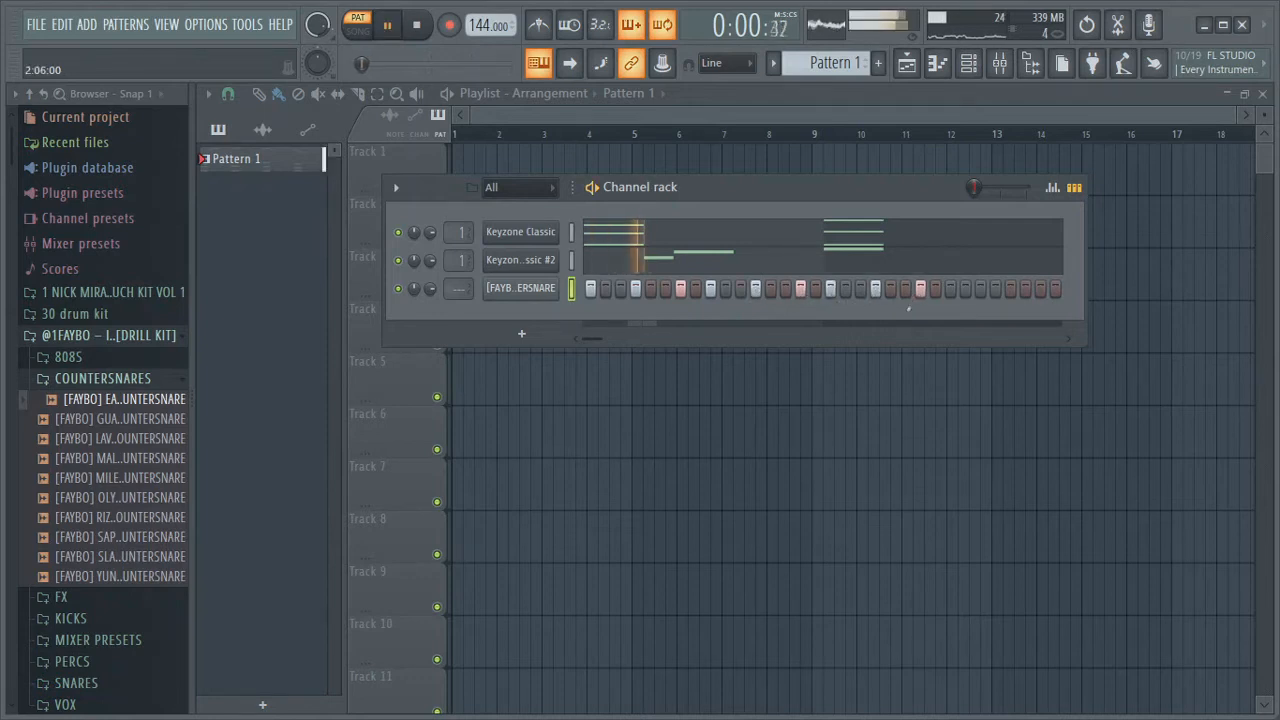
Open the [FAYBO] EAST COUNTERSNARE channel's pattern in the piano roll
{"action": "key", "text": "space"}
{"action": "right_click", "coordinate": [520, 288]}
{"action": "left_click", "coordinate": [616, 297]}
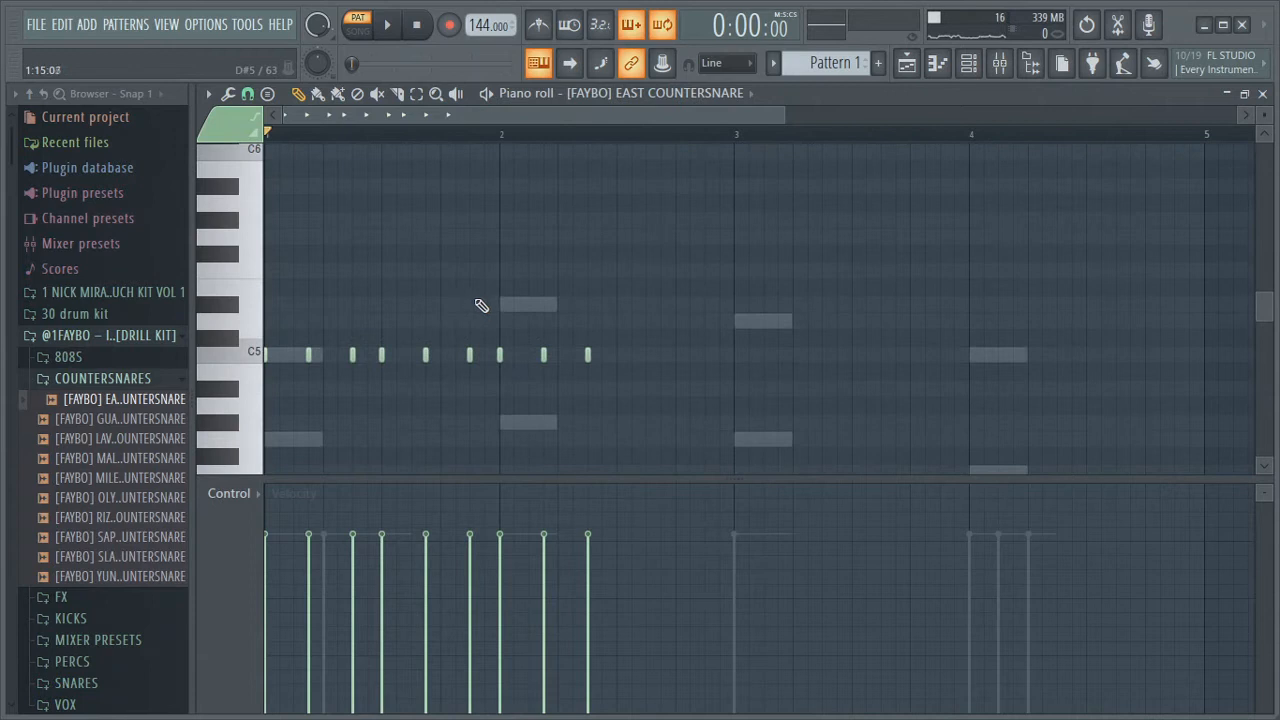
{"action": "left_click", "coordinate": [906, 63]}
{"action": "left_click", "coordinate": [937, 63]}
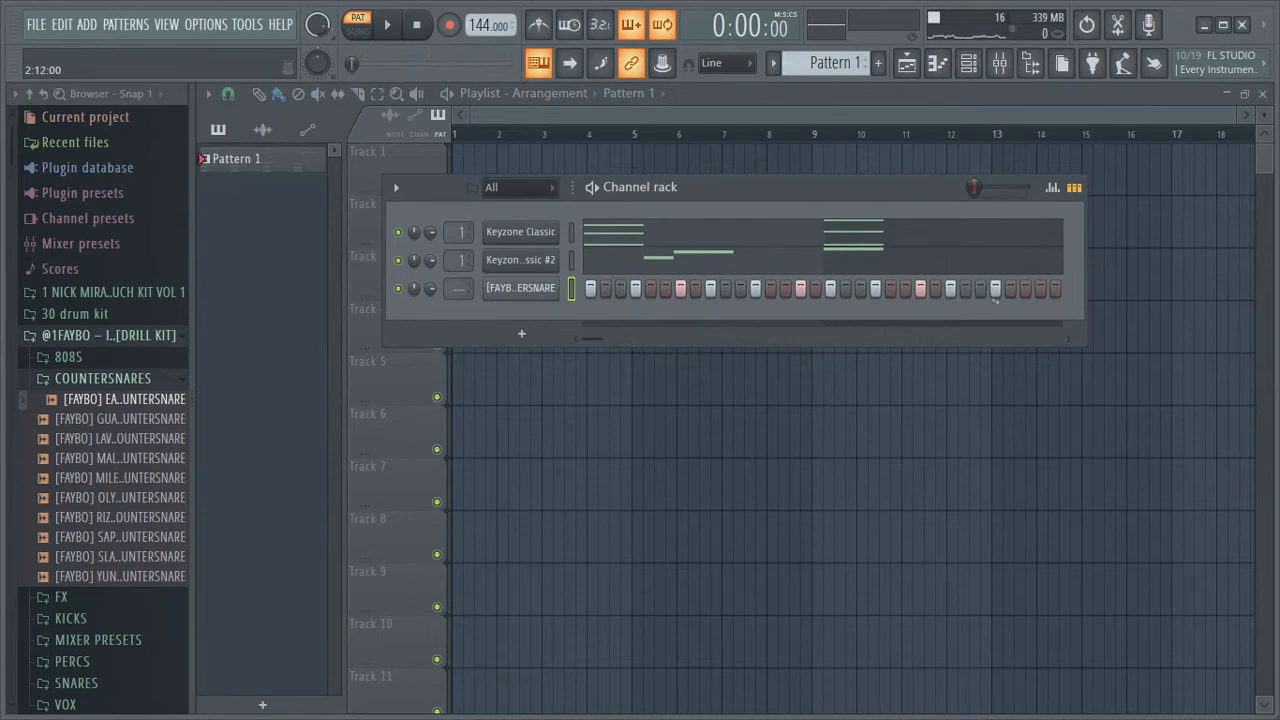
{"action": "right_click", "coordinate": [541, 291]}
{"action": "left_click", "coordinate": [602, 292]}
{"action": "right_click", "coordinate": [549, 293]}
{"action": "left_click", "coordinate": [596, 289]}
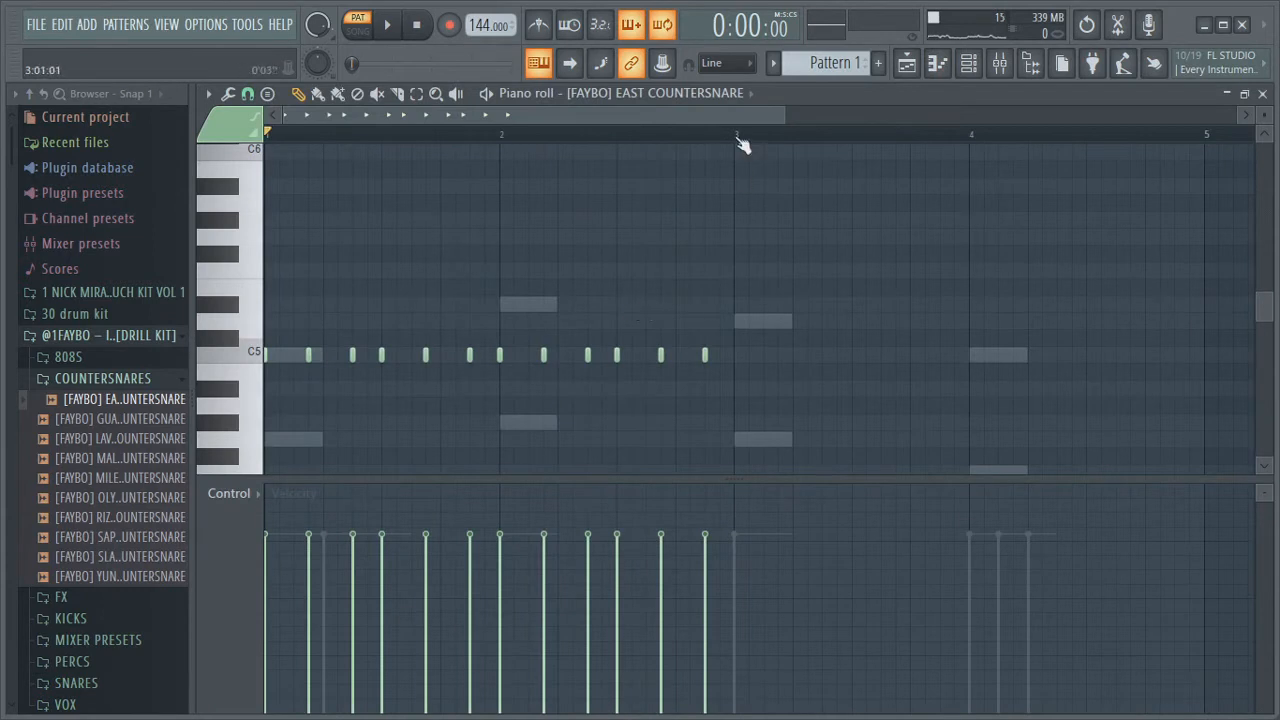
Select the countersnare notes in bars 1–2 and duplicate them into bars 3–4, then play the pattern
{"action": "left_click_drag", "start_coordinate": [735, 145], "coordinate": [50, 196]}
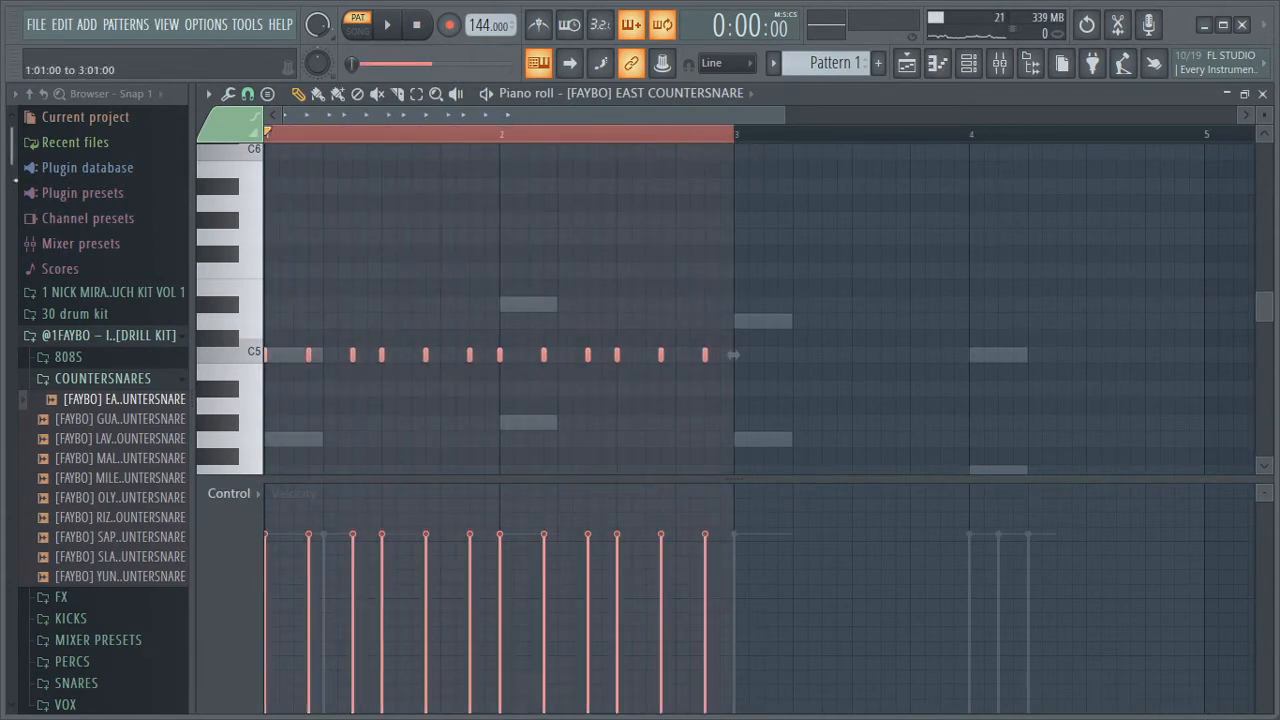
{"action": "key", "text": "ctrl+b"}
{"action": "key", "text": "space"}
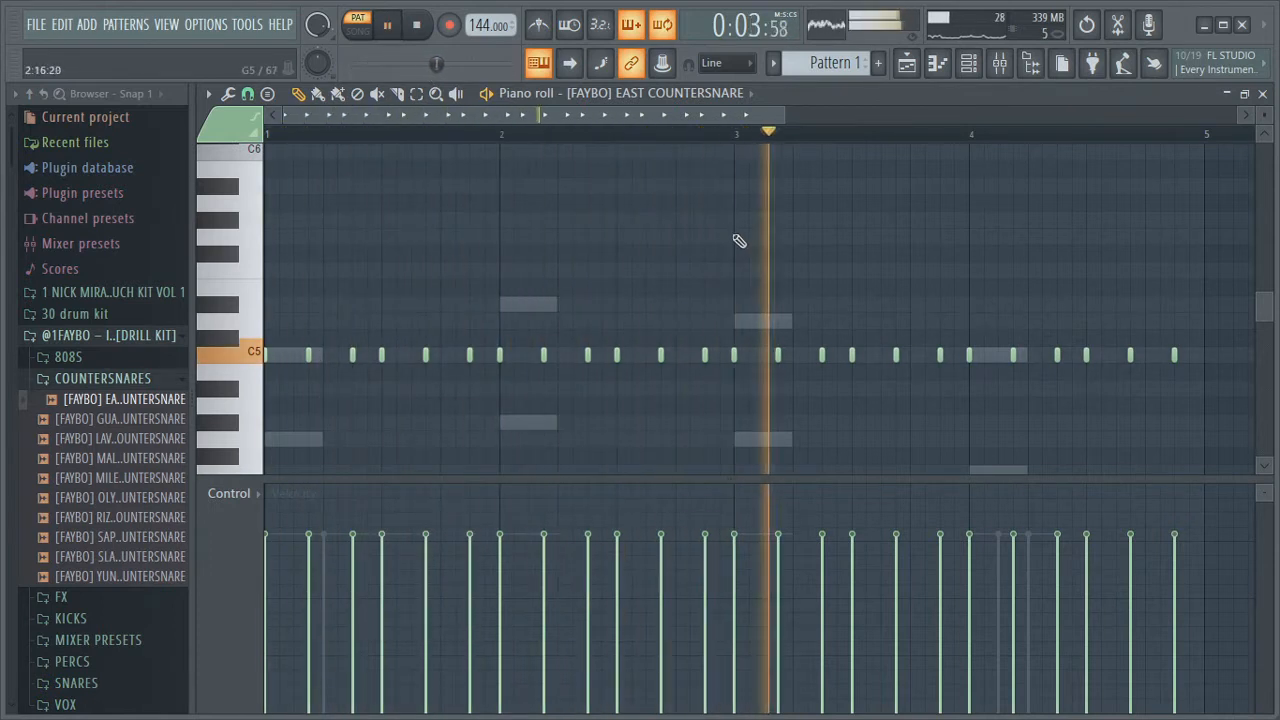
Zoom the piano roll and play back the four-bar countersnare pattern
{"action": "left_click_drag", "start_coordinate": [786, 117], "coordinate": [947, 137]}
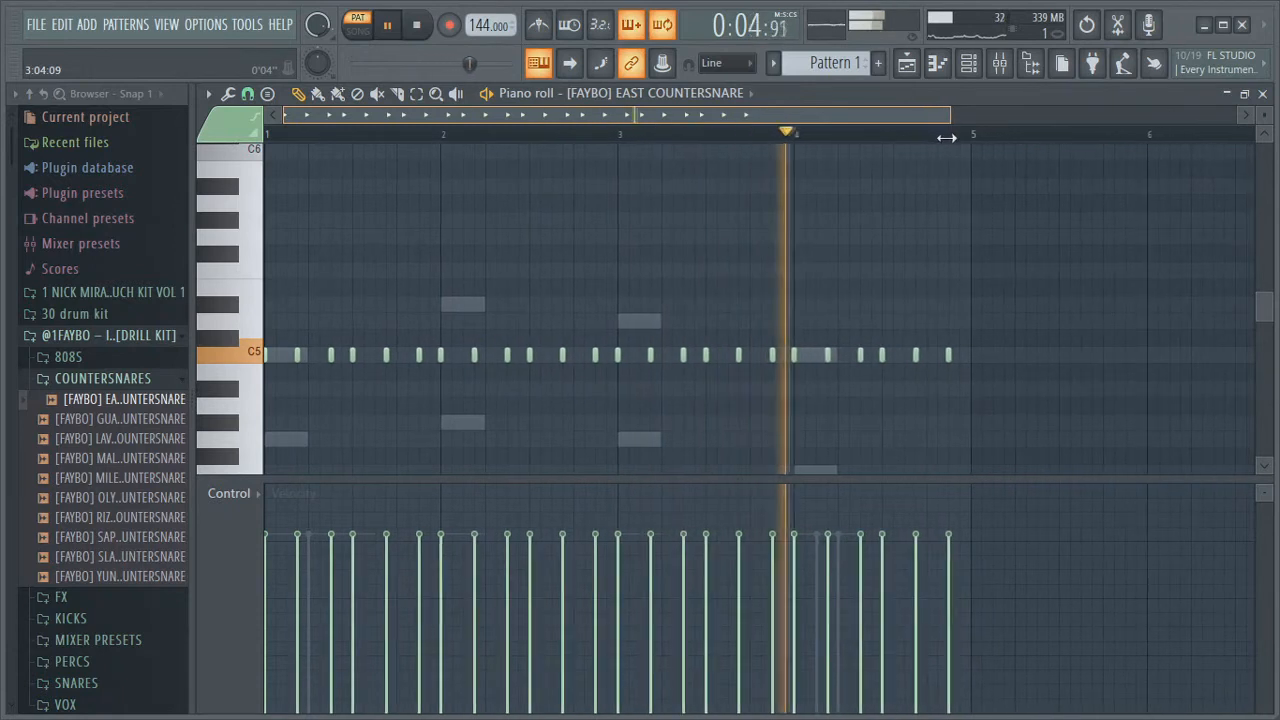
{"action": "key", "text": "space"}
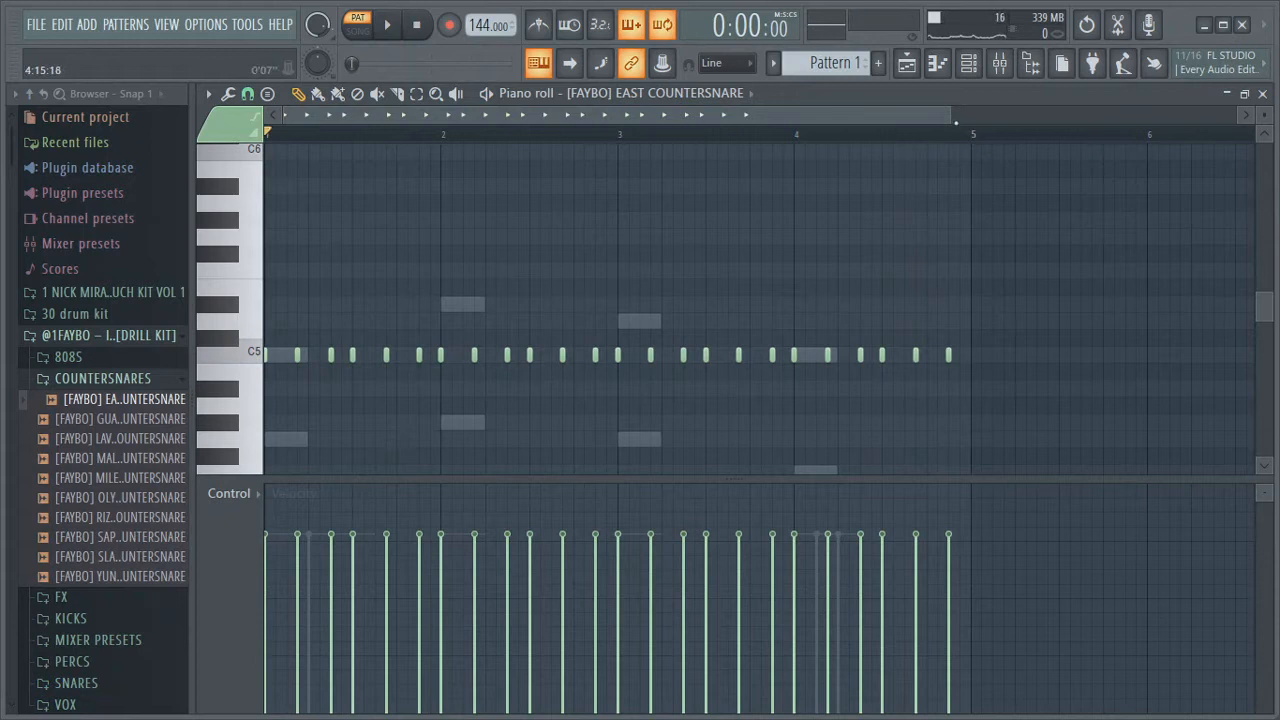
{"action": "left_click_drag", "start_coordinate": [951, 119], "coordinate": [581, 181]}
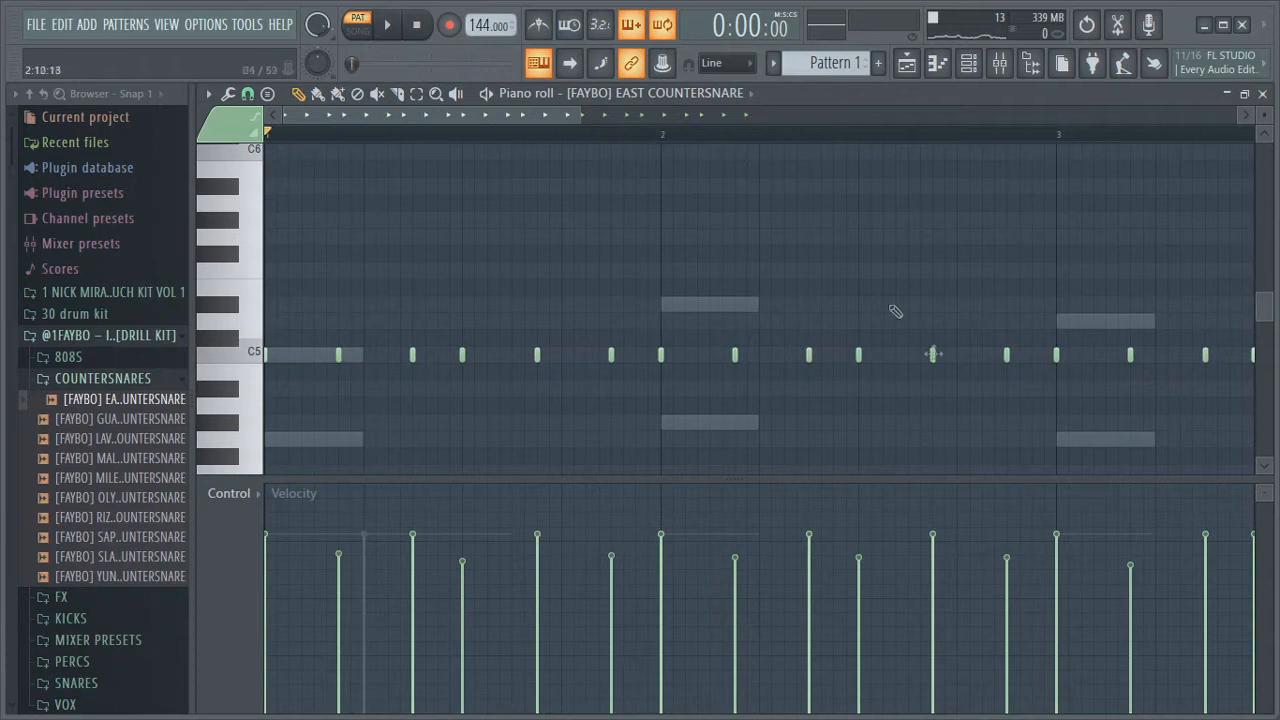
{"action": "left_click_drag", "start_coordinate": [568, 116], "coordinate": [892, 116]}
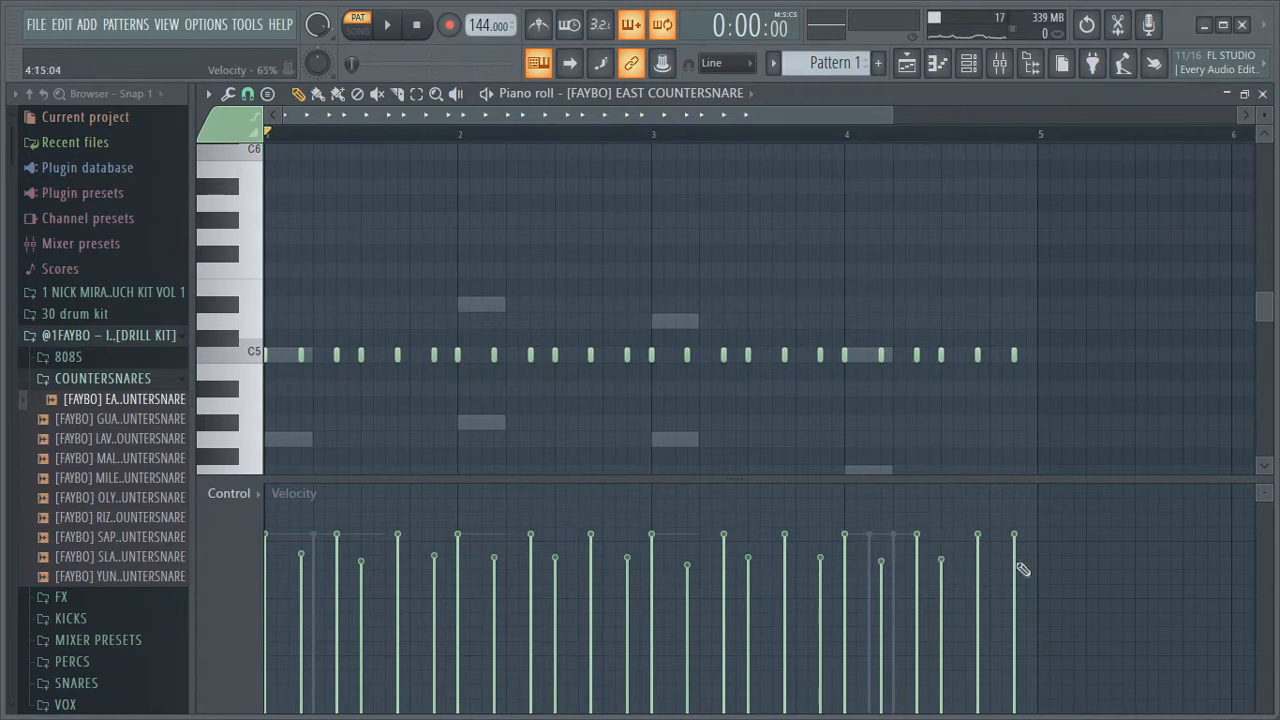
{"action": "key", "text": "space"}
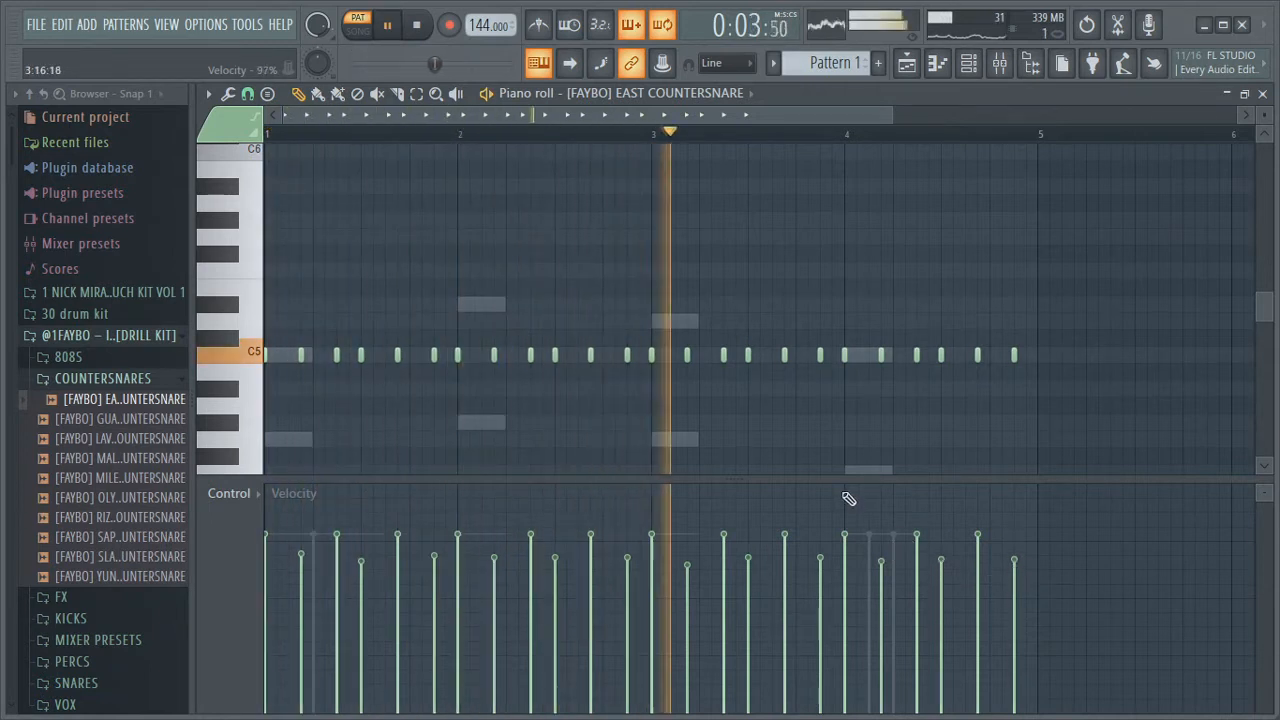
{"action": "key", "text": "space"}
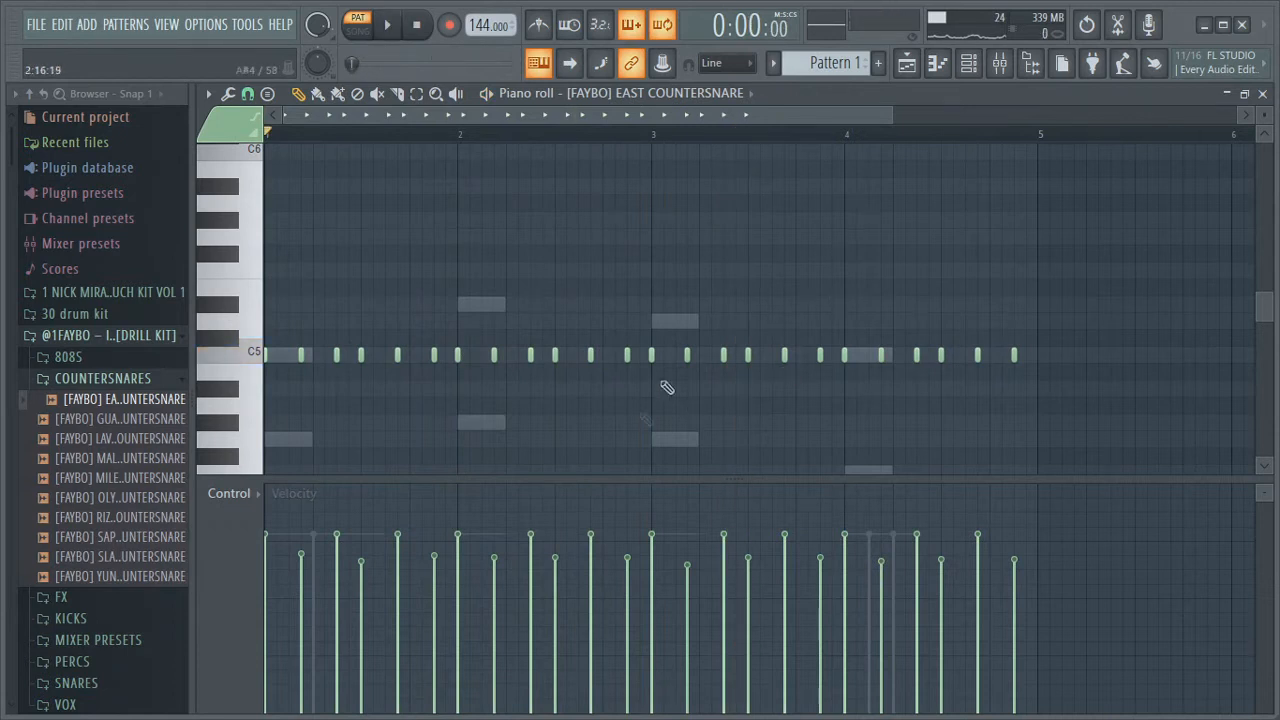
Add a short C#5 countersnare note just before beat 3 of bar 1
{"action": "left_click_drag", "start_coordinate": [891, 115], "coordinate": [452, 230]}
{"action": "left_click", "coordinate": [582, 390]}
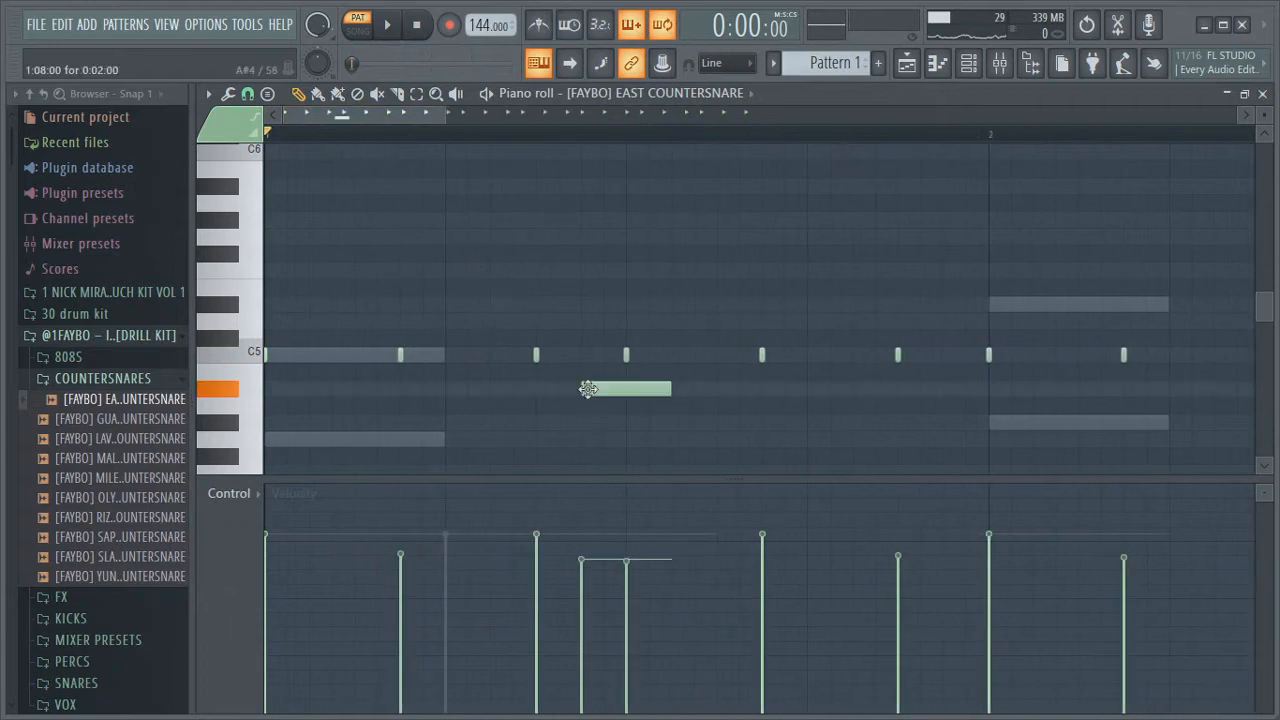
{"action": "key", "text": "space"}
{"action": "left_click_drag", "start_coordinate": [667, 393], "coordinate": [583, 338]}
{"action": "key", "text": "space"}
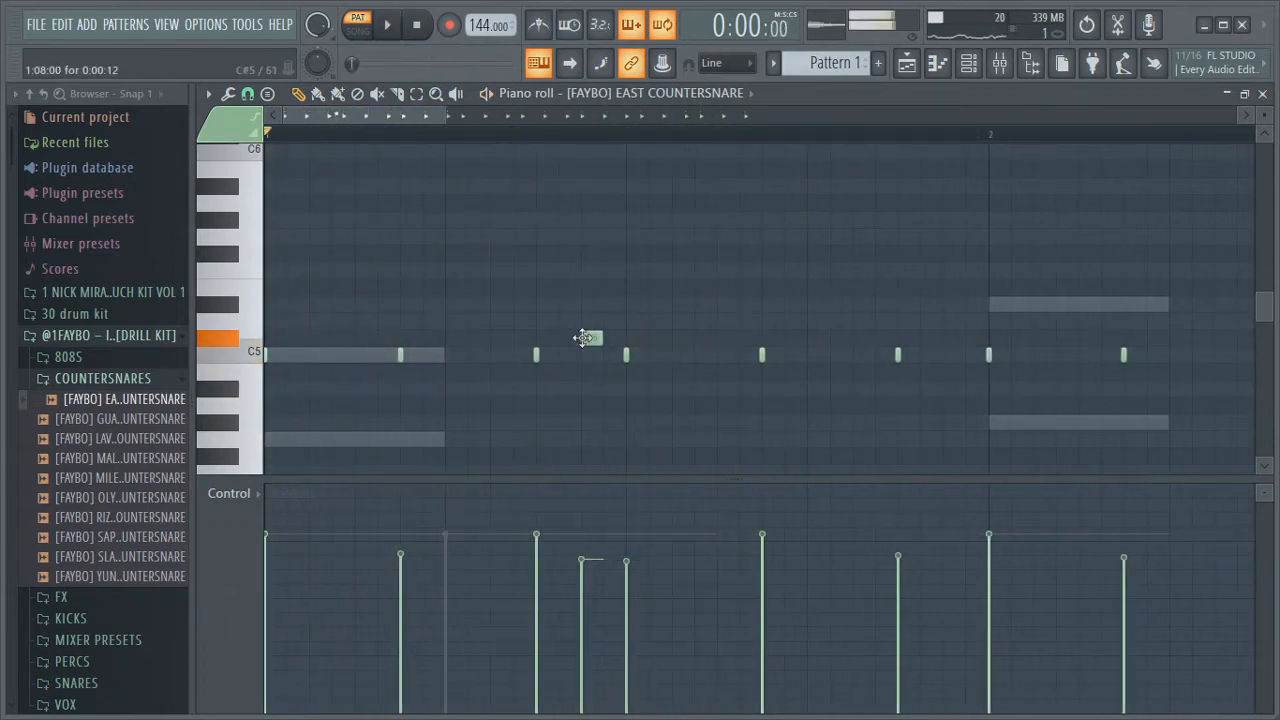
Play back the countersnare pattern repeatedly while zooming through bars 1 to 3
{"action": "key", "text": "space"}
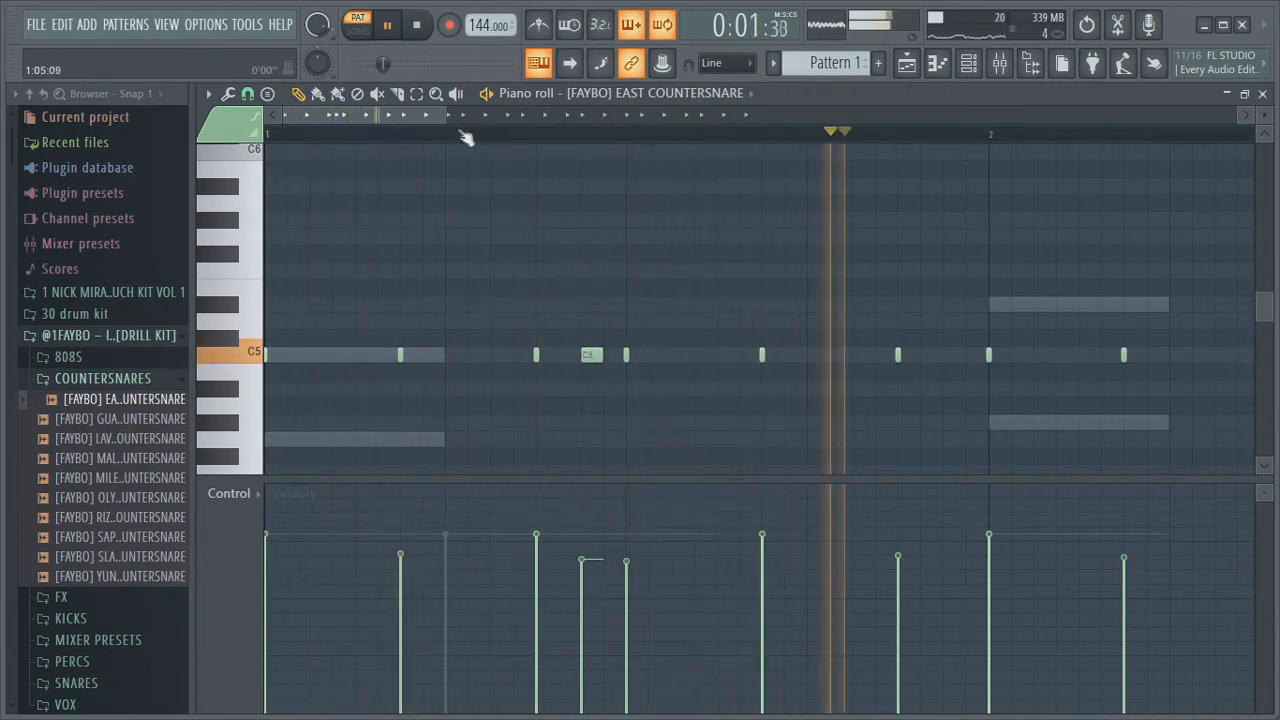
{"action": "key", "text": "space"}
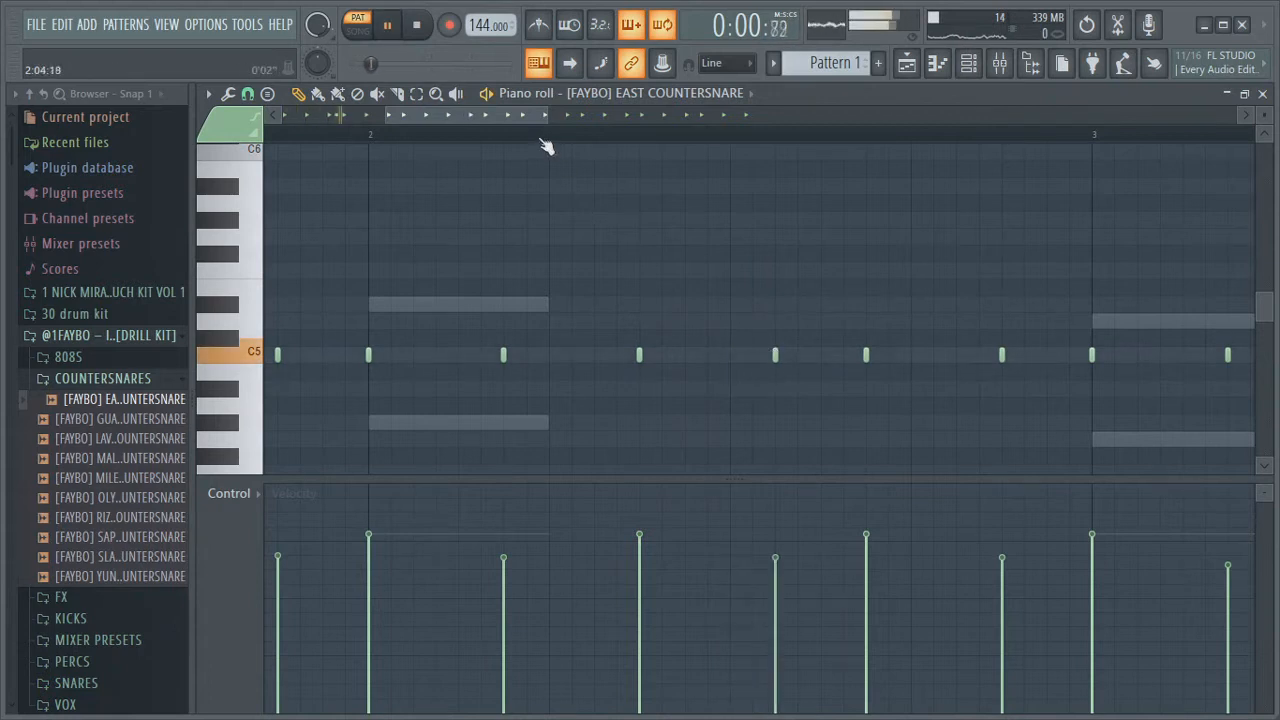
{"action": "key", "text": "space"}
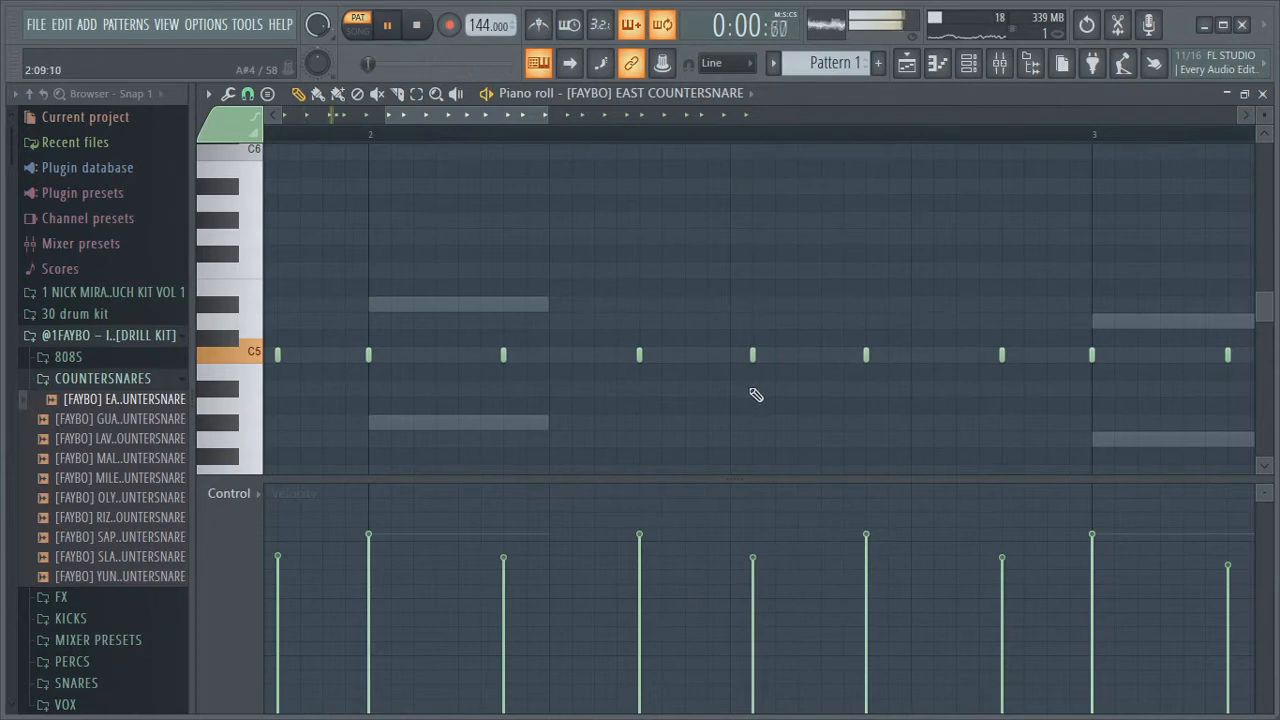
{"action": "key", "text": "space"}
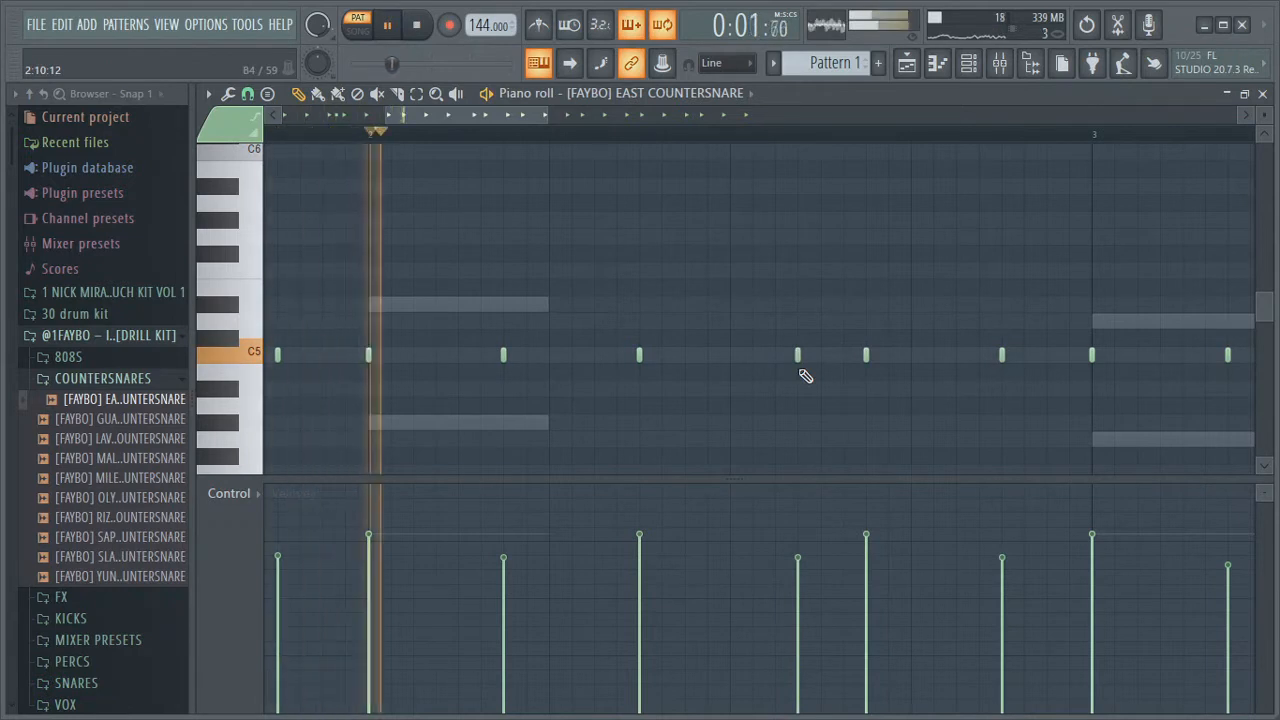
{"action": "key", "text": "space"}
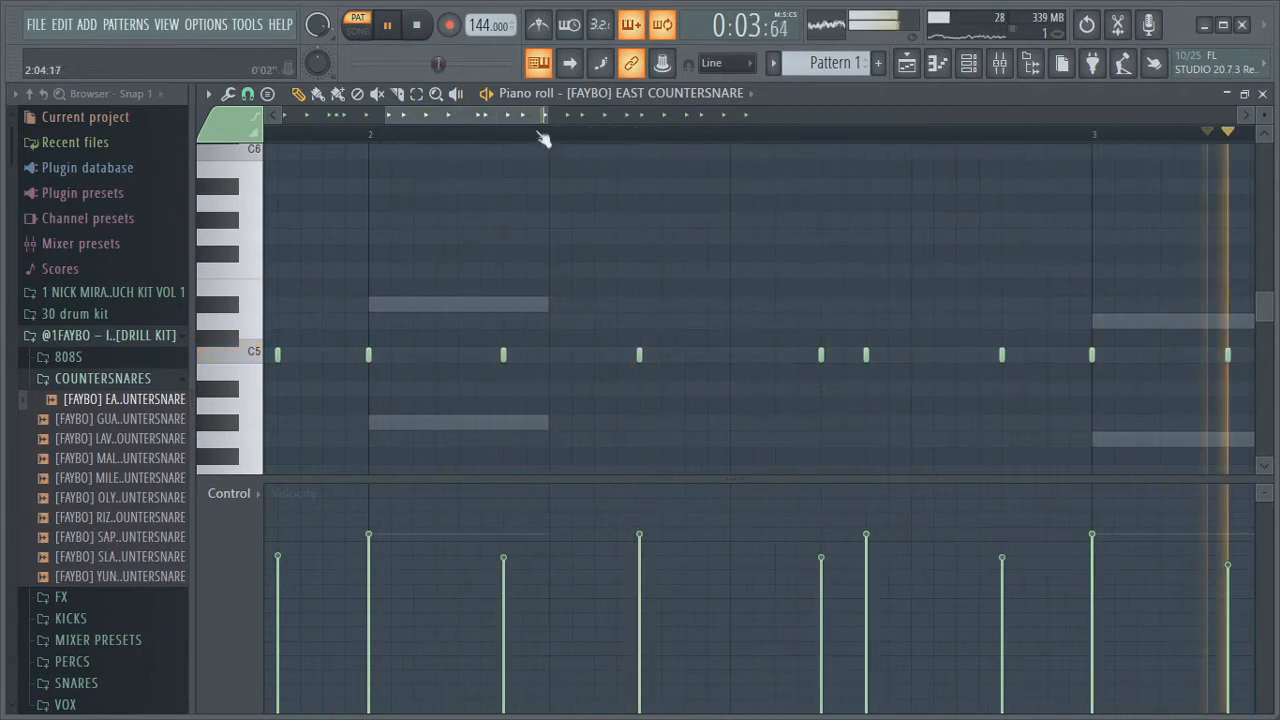
{"action": "left_click_drag", "start_coordinate": [545, 137], "coordinate": [570, 116]}
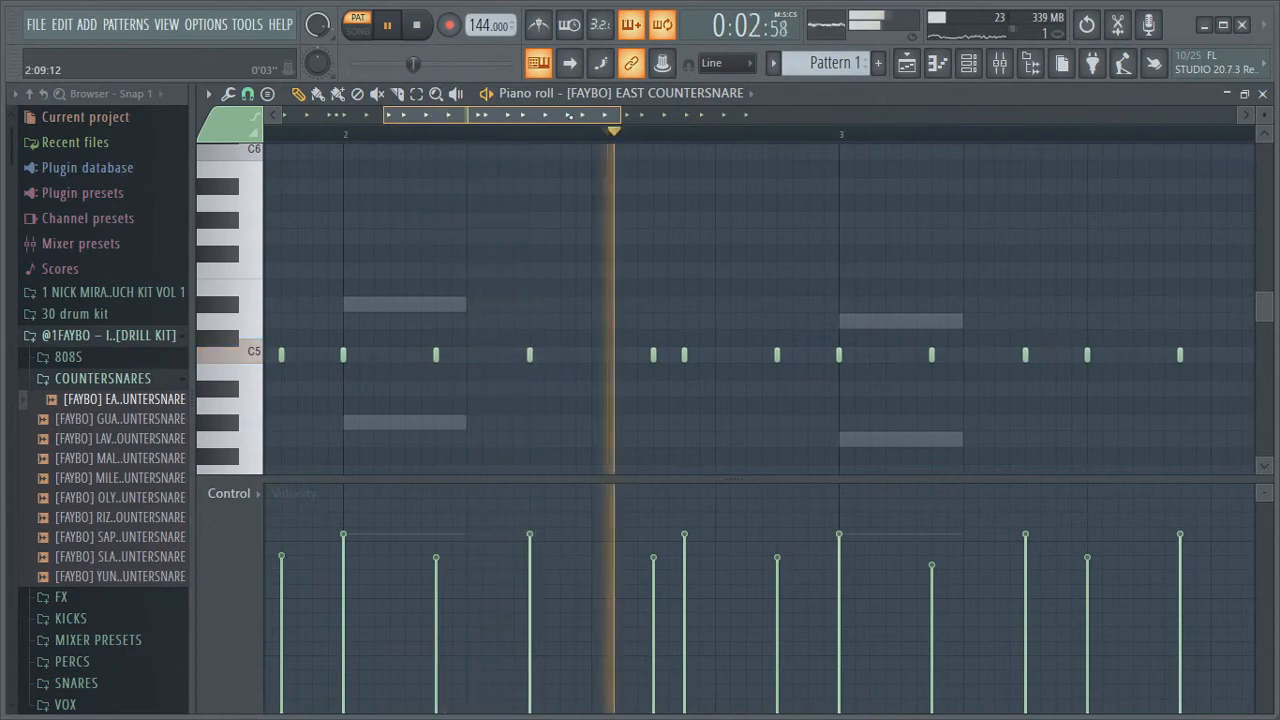
{"action": "key", "text": "space"}
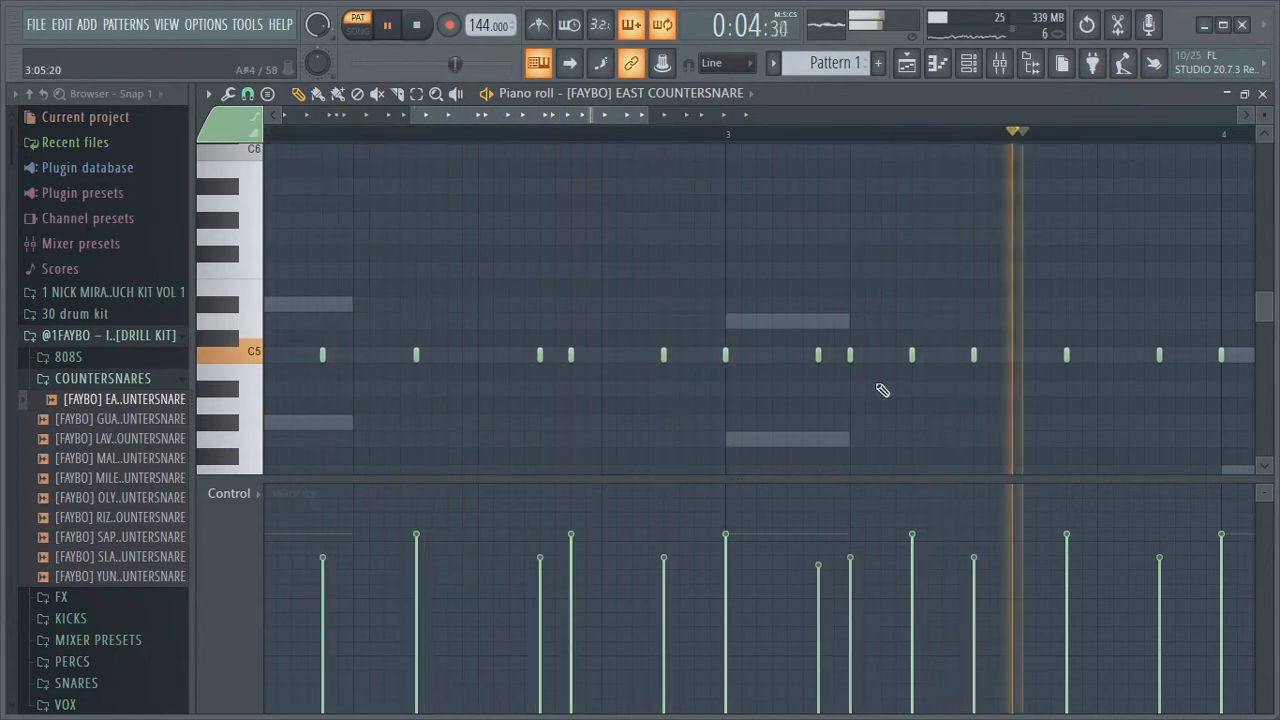
{"action": "left_click_drag", "start_coordinate": [650, 115], "coordinate": [810, 150]}
{"action": "left_click_drag", "start_coordinate": [756, 118], "coordinate": [699, 131]}
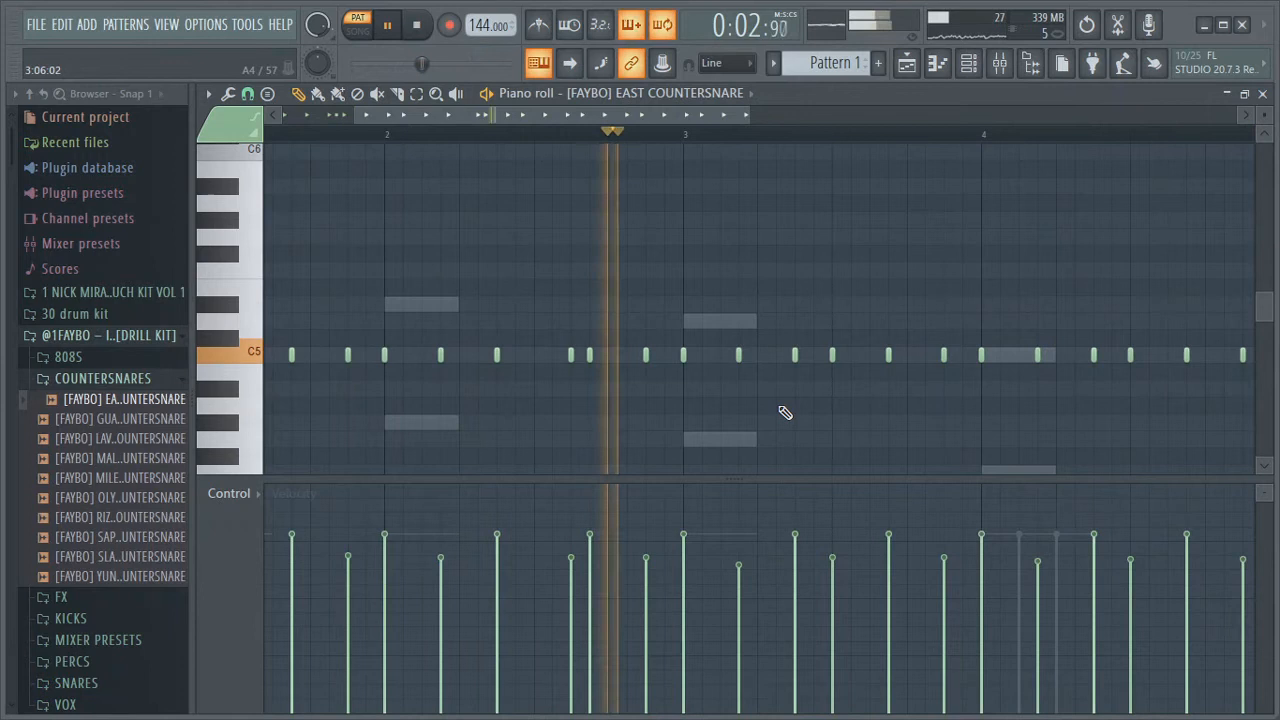
Preview snares in the drill kit's SNARES folder and load [FAYBO] BRUSH SNARE into the channel rack
{"action": "key", "text": "F5"}
{"action": "key", "text": "F6"}
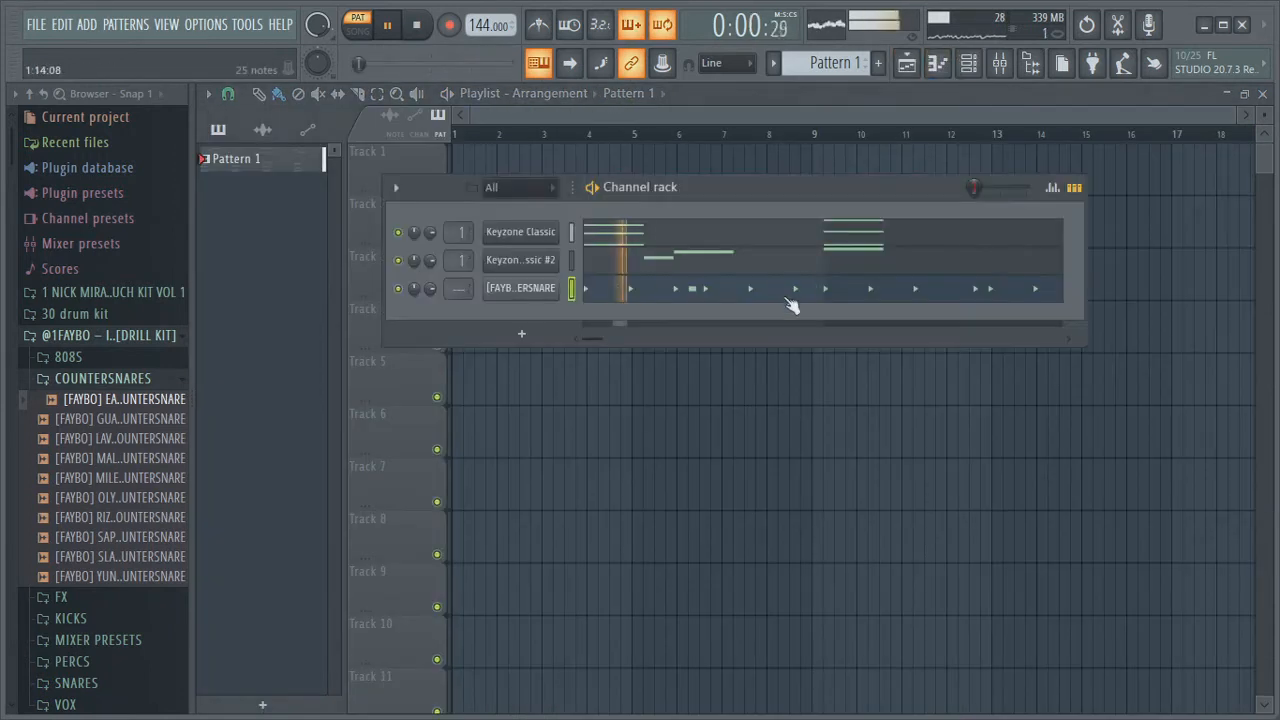
{"action": "left_click", "coordinate": [140, 380]}
{"action": "key", "text": "space"}
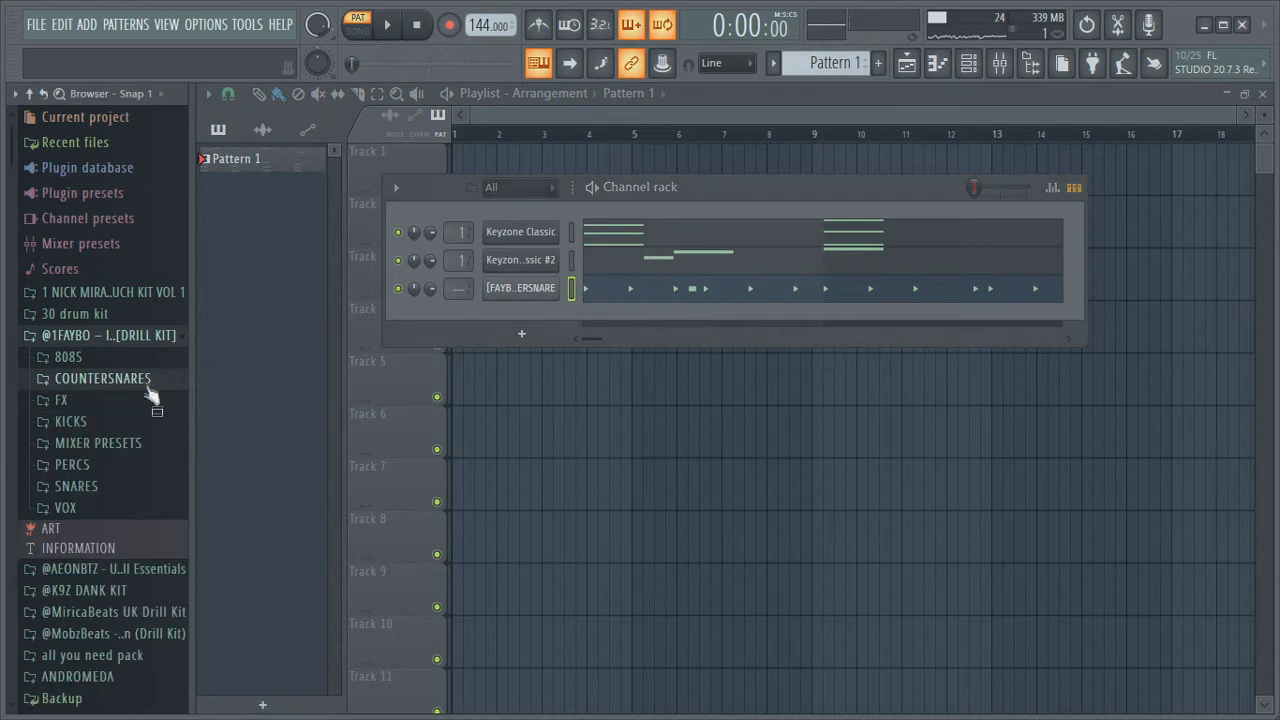
{"action": "left_click", "coordinate": [88, 487]}
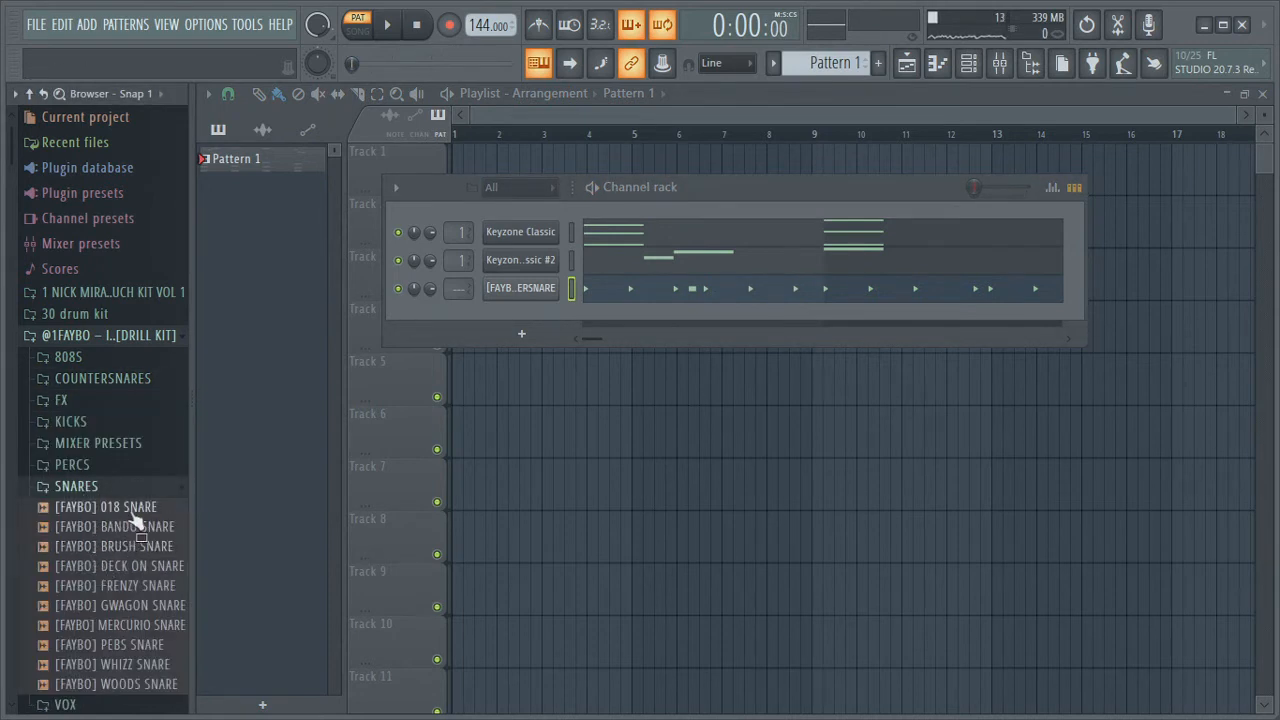
{"action": "left_click", "coordinate": [117, 534]}
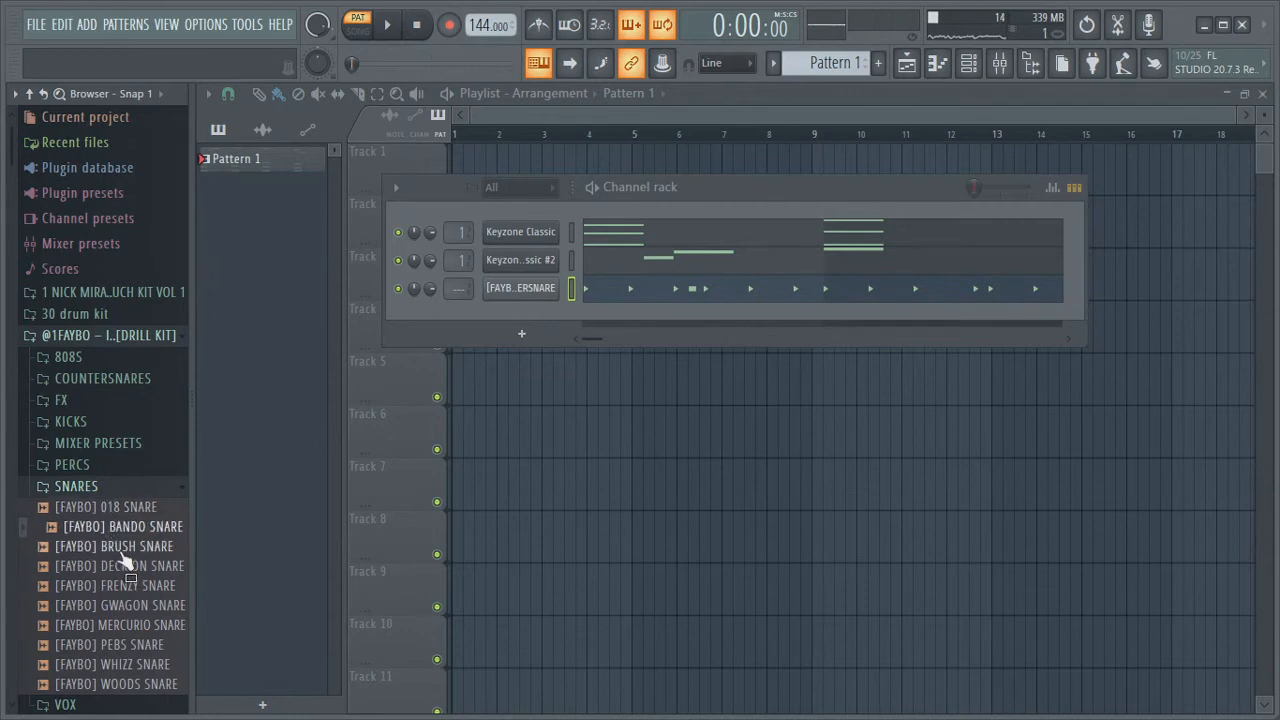
{"action": "left_click", "coordinate": [117, 550]}
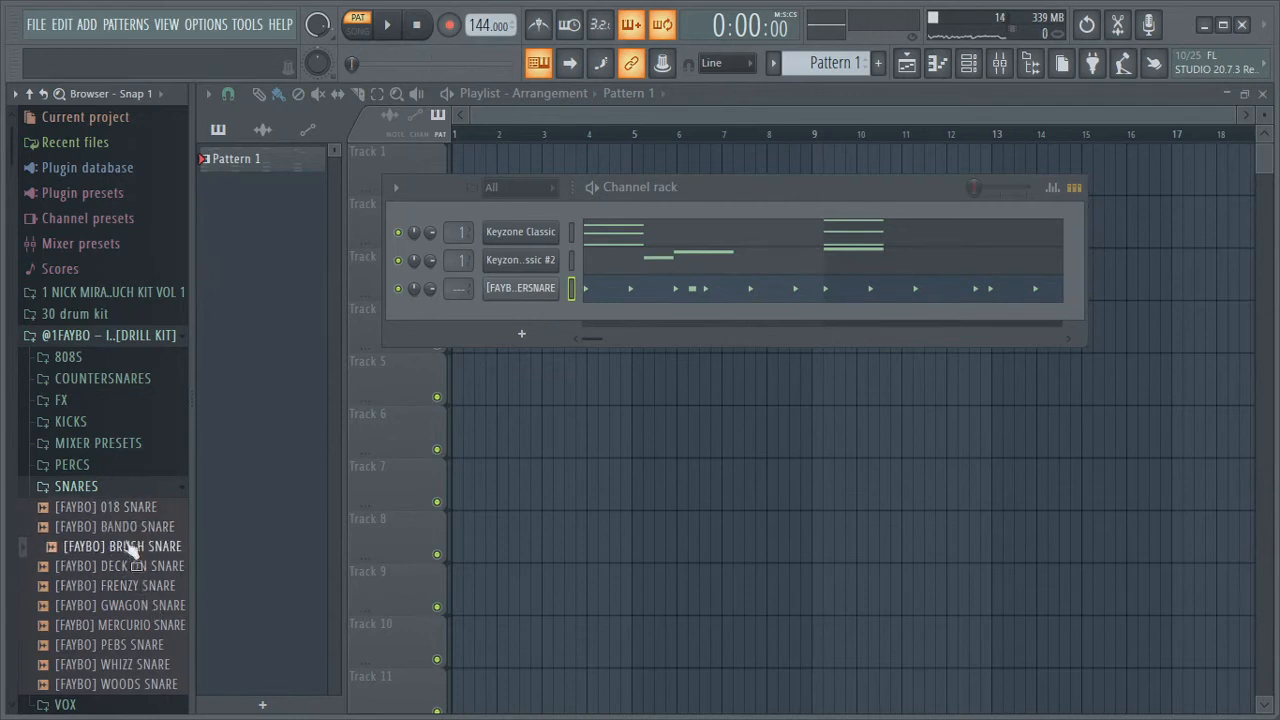
{"action": "key", "text": "space"}
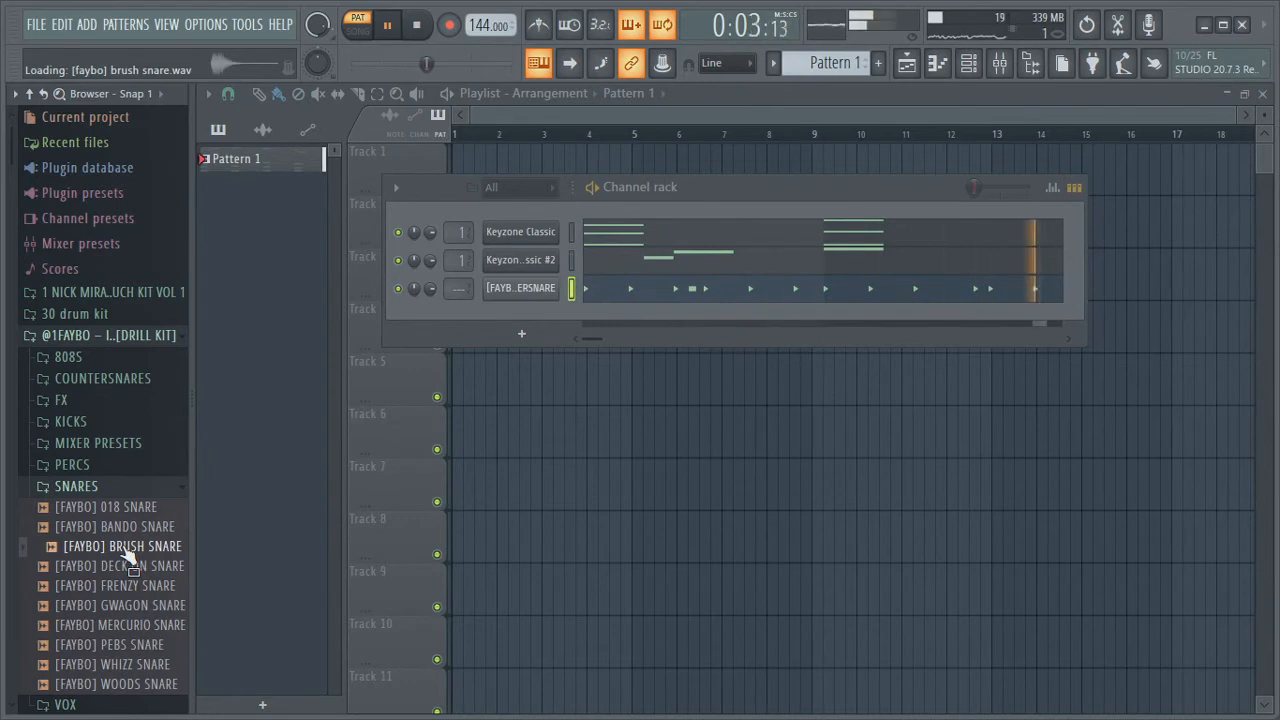
{"action": "mouse_move", "coordinate": [127, 555]}
{"action": "left_mouse_down"}
{"action": "mouse_move", "coordinate": [202, 537]}
{"action": "mouse_move", "coordinate": [507, 329]}
{"action": "mouse_move", "coordinate": [513, 305]}
{"action": "mouse_move", "coordinate": [522, 313]}
{"action": "left_mouse_up"}
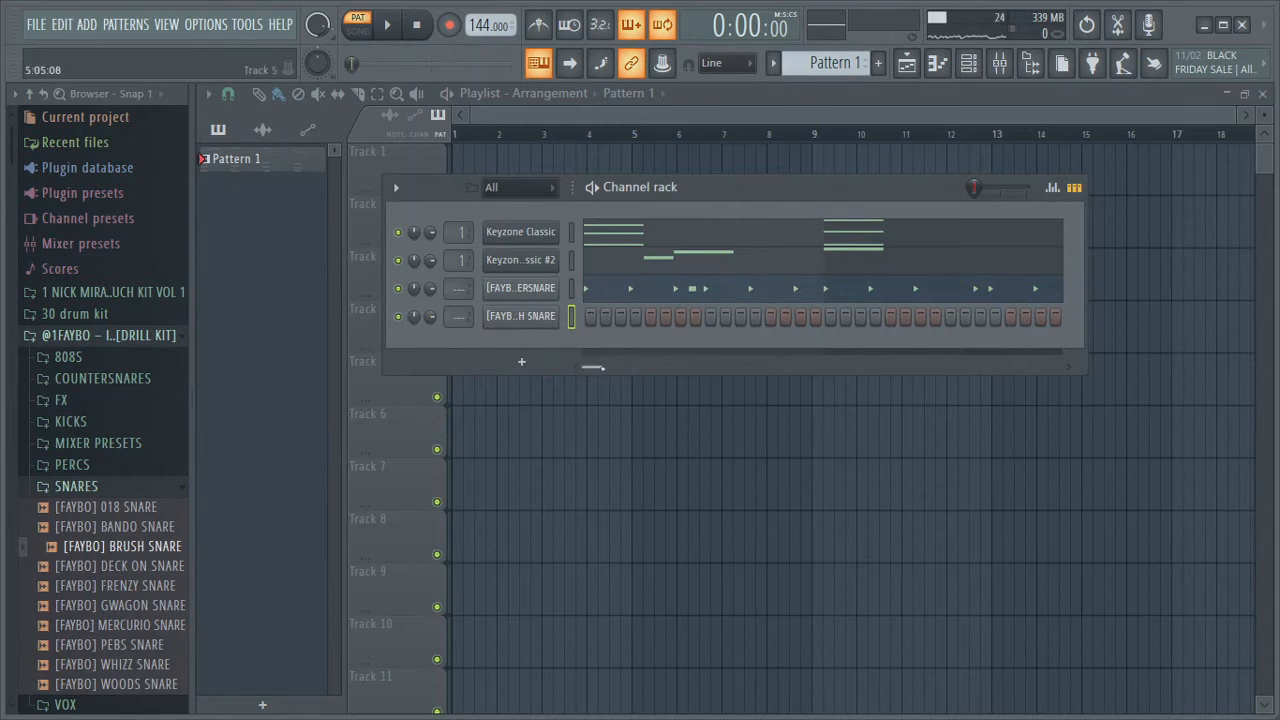
Open the [FAYBO] BRUSH SNARE channel in the piano roll and play its pattern
{"action": "left_click_drag", "start_coordinate": [600, 369], "coordinate": [585, 394]}
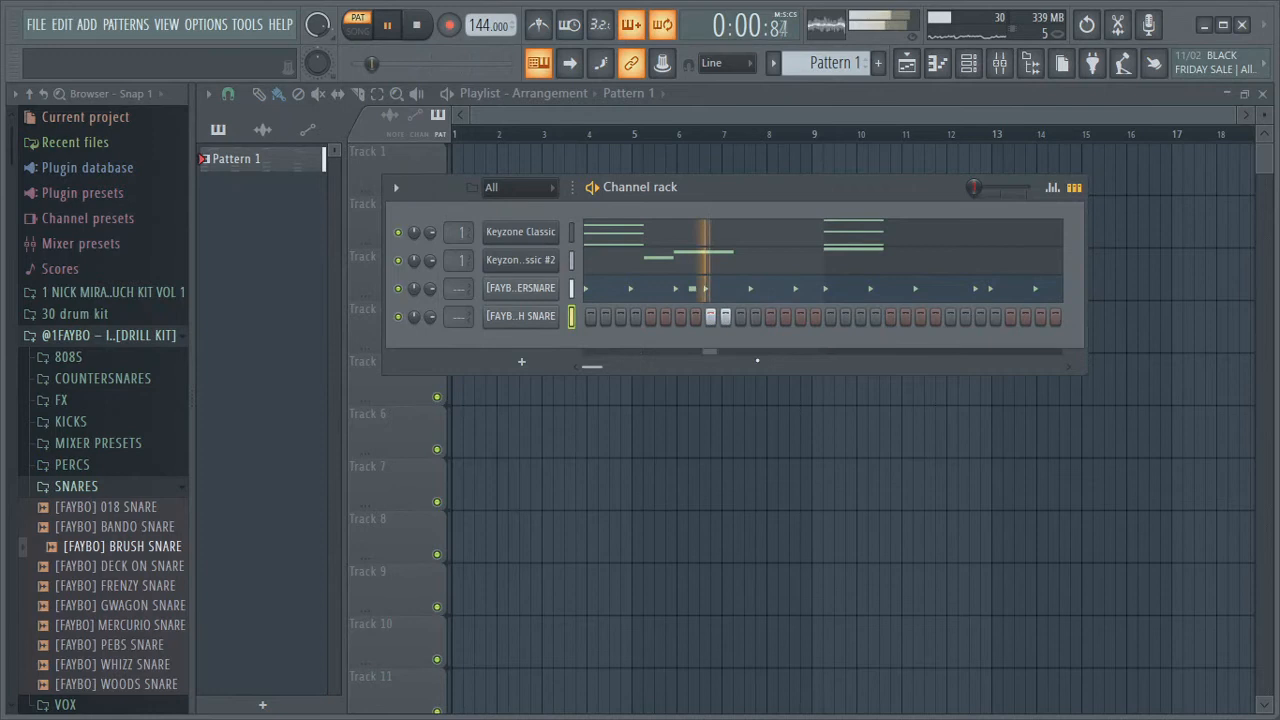
{"action": "left_click_drag", "start_coordinate": [600, 366], "coordinate": [652, 373]}
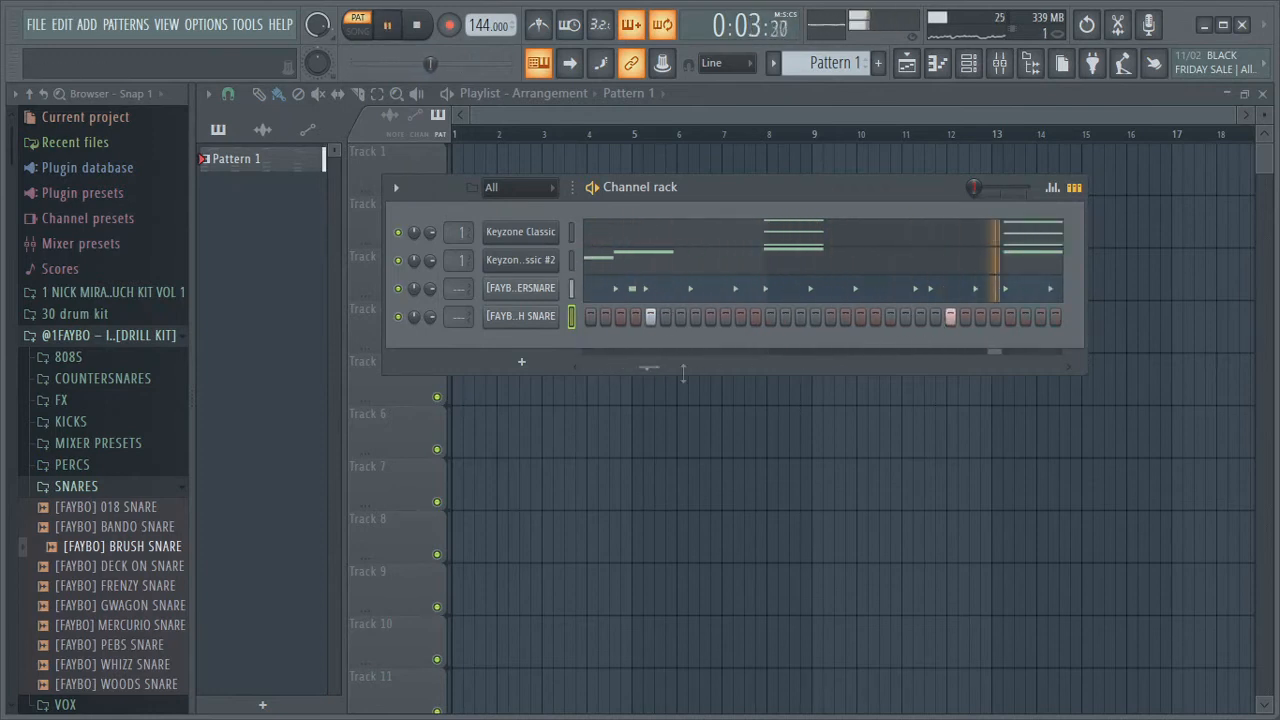
{"action": "left_click_drag", "start_coordinate": [645, 366], "coordinate": [902, 416]}
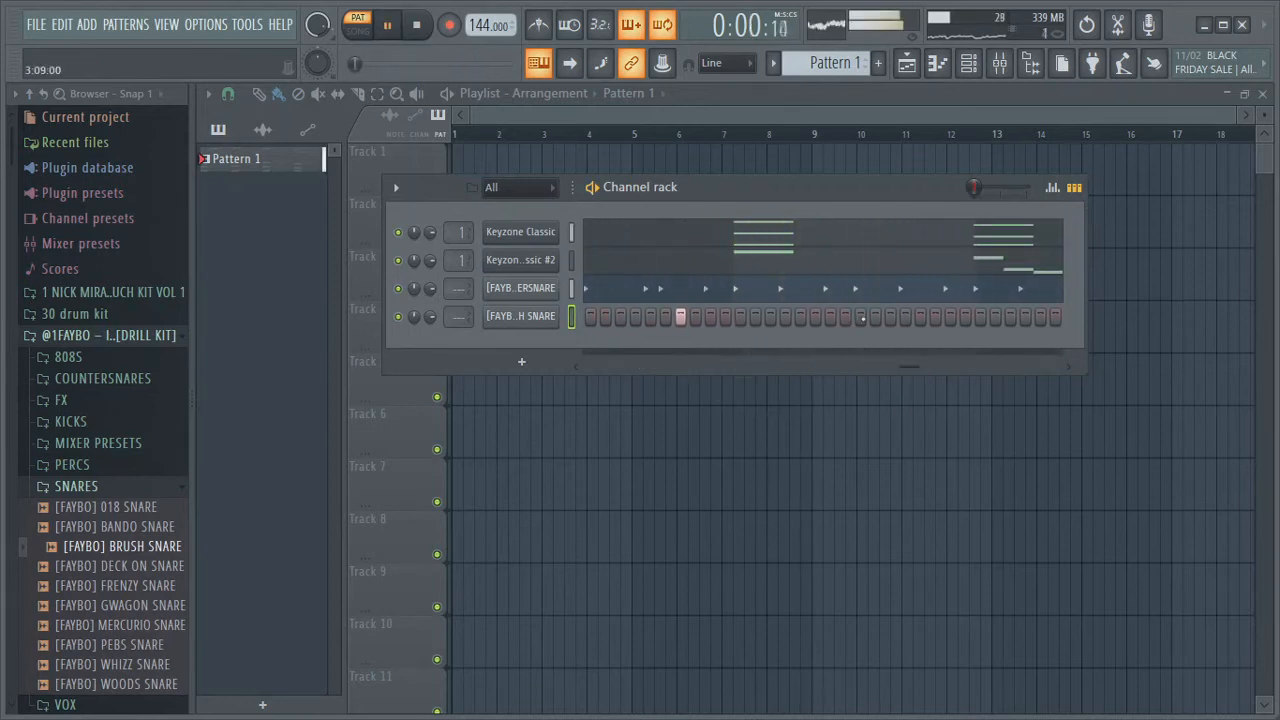
{"action": "left_click_drag", "start_coordinate": [905, 370], "coordinate": [1050, 368]}
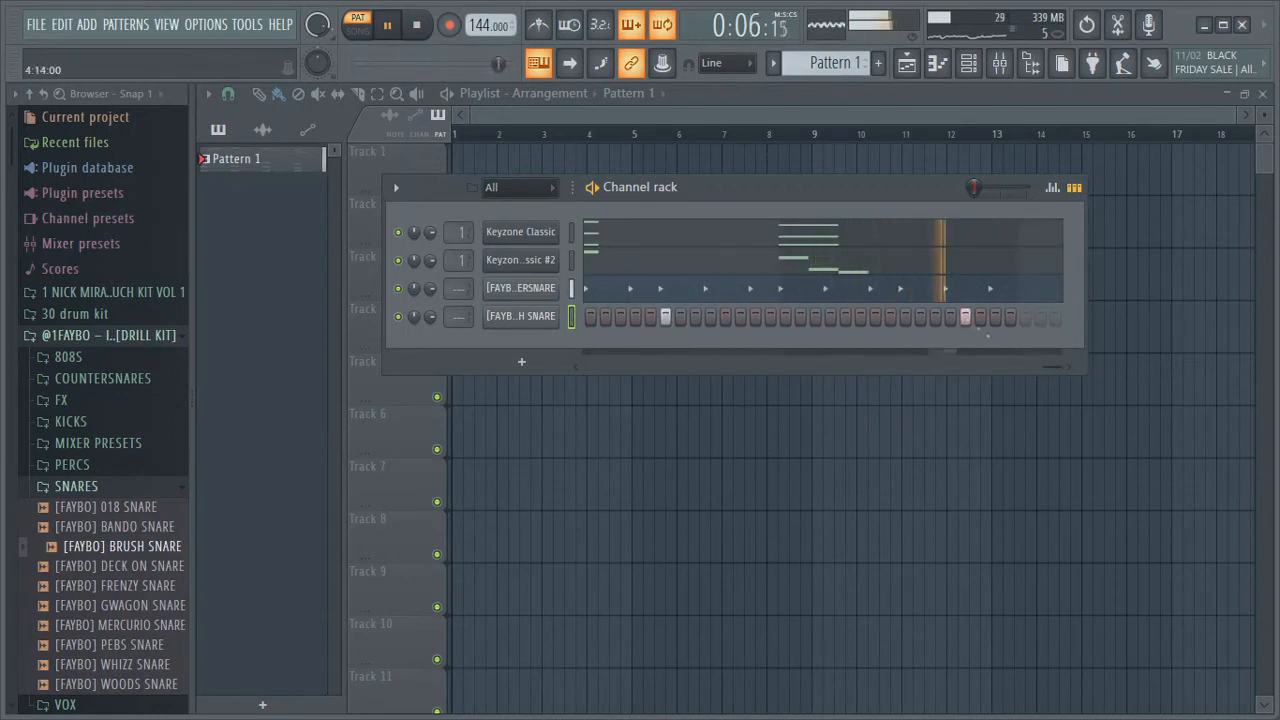
{"action": "right_click", "coordinate": [531, 316]}
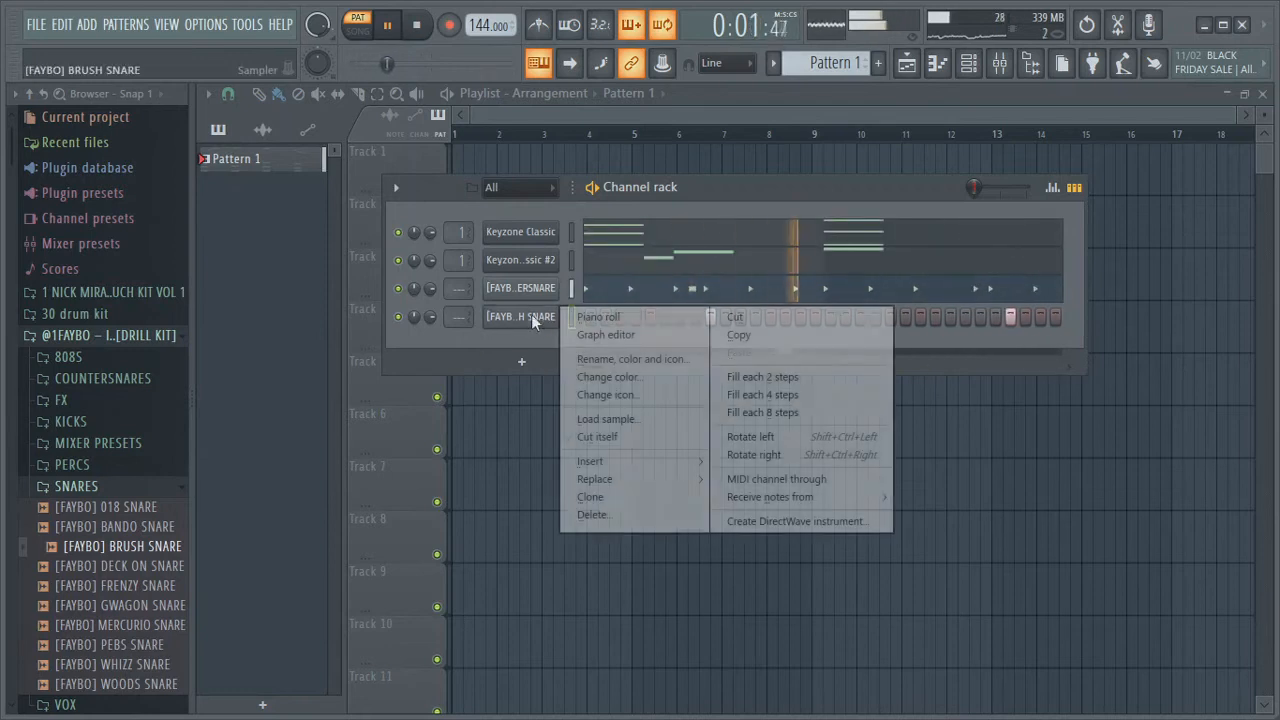
{"action": "left_click", "coordinate": [586, 318]}
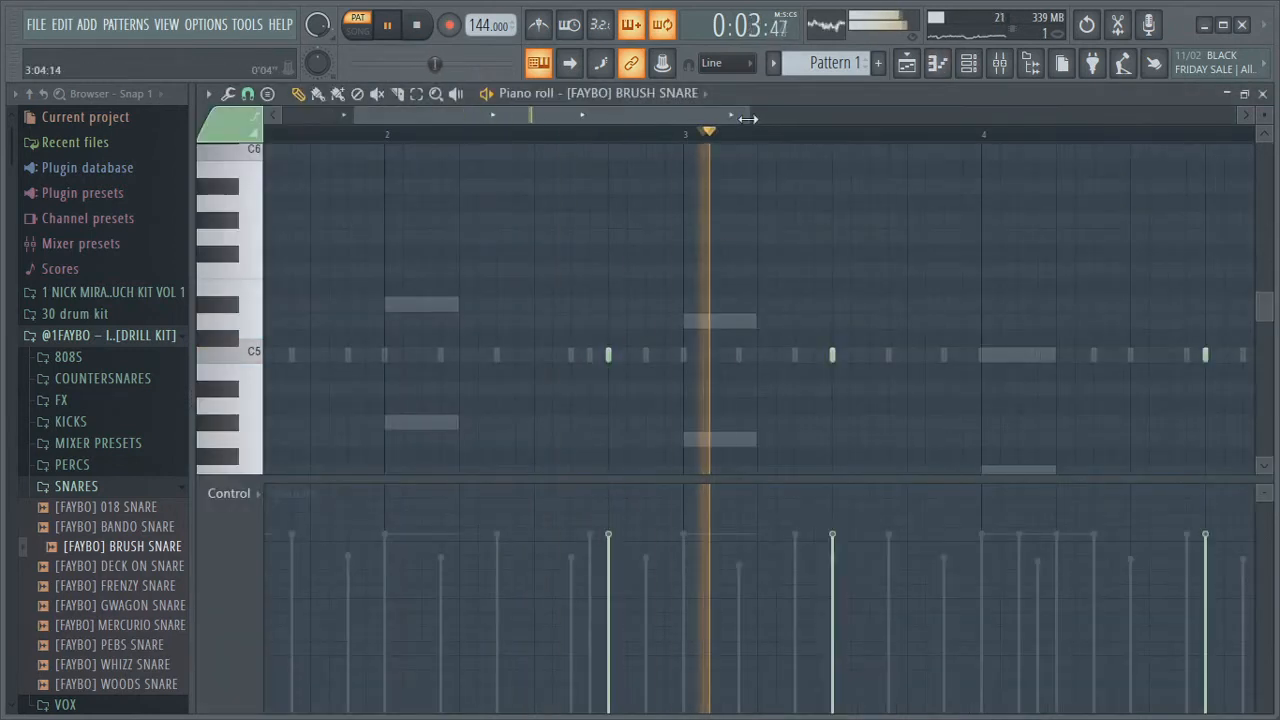
{"action": "left_click_drag", "start_coordinate": [749, 116], "coordinate": [965, 150]}
{"action": "key", "text": "space"}
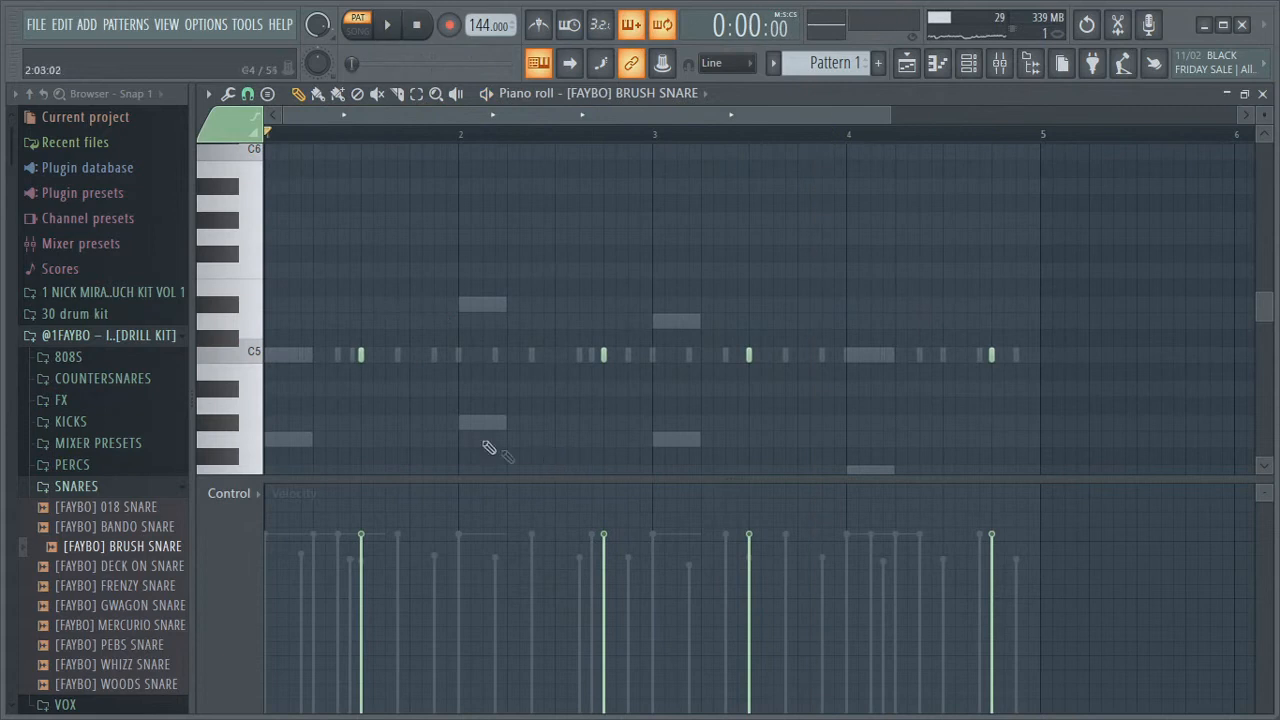
Lower the velocities of the second and third notes in the three-note snare roll near beat 3 of bar 1
{"action": "left_click_drag", "start_coordinate": [889, 116], "coordinate": [470, 160]}
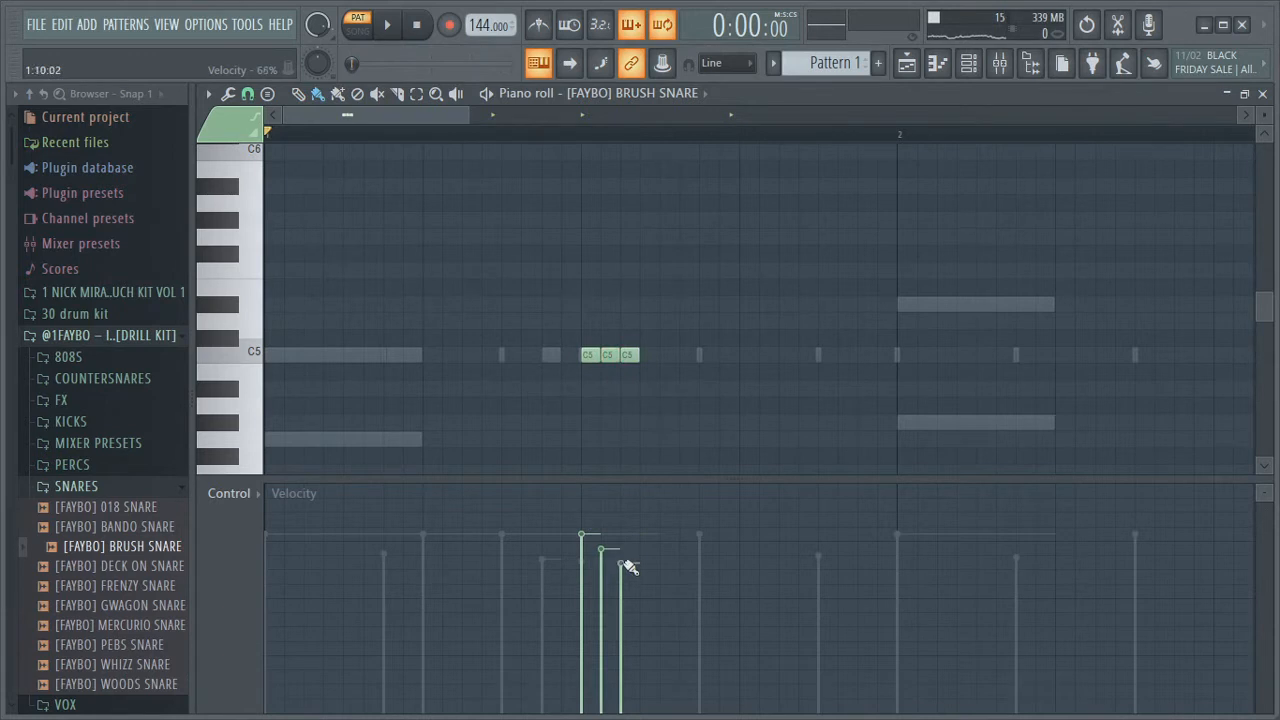
{"action": "key", "text": "space"}
{"action": "left_click_drag", "start_coordinate": [604, 546], "coordinate": [592, 565]}
{"action": "key", "text": "space"}
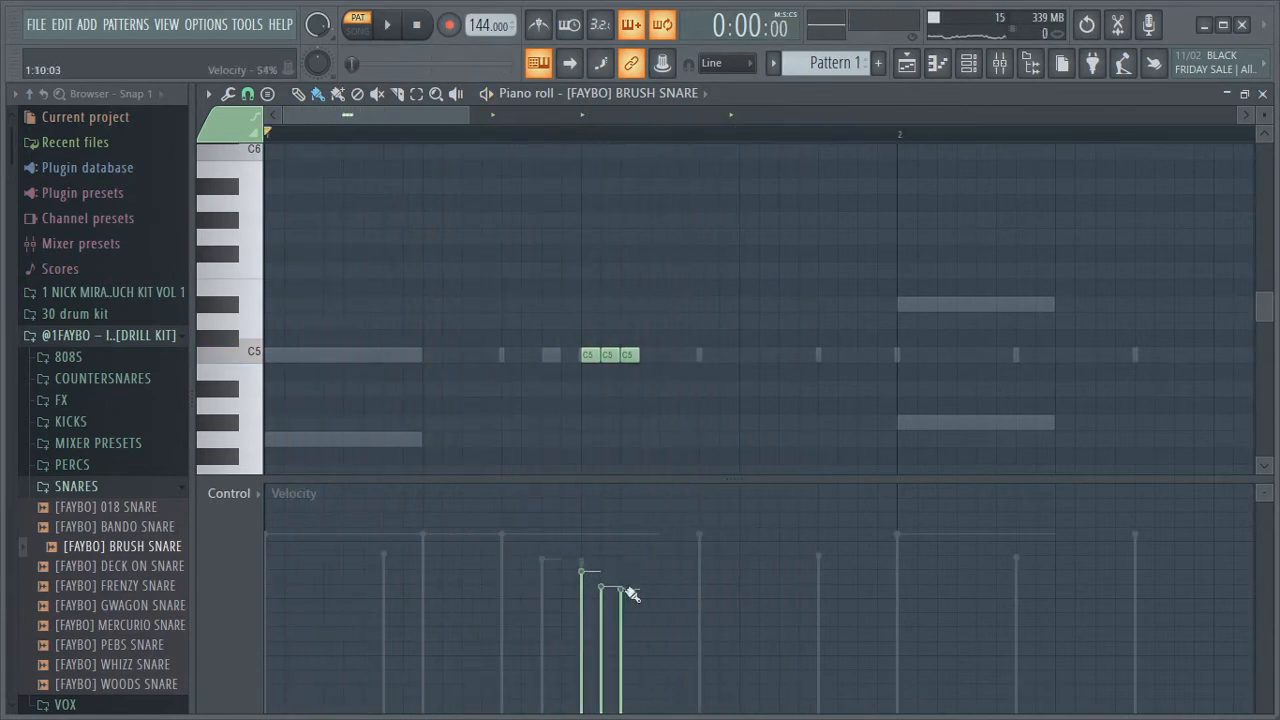
{"action": "key", "text": "space"}
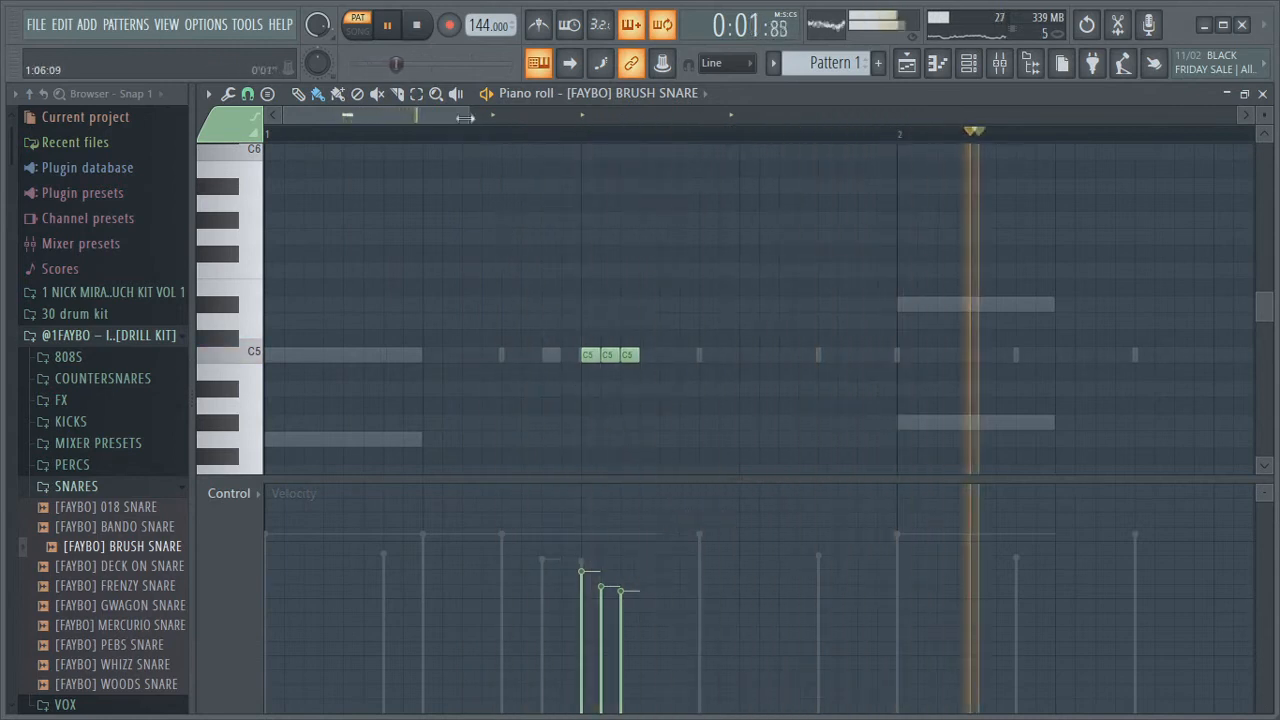
Duplicate the three-note snare roll and move the copy to about beat 3 of bar 3
{"action": "left_click_drag", "start_coordinate": [468, 120], "coordinate": [719, 164]}
{"action": "key", "text": "space"}
{"action": "left_click_drag", "start_coordinate": [476, 393], "coordinate": [318, 280]}
{"action": "key", "text": "ctrl+b"}
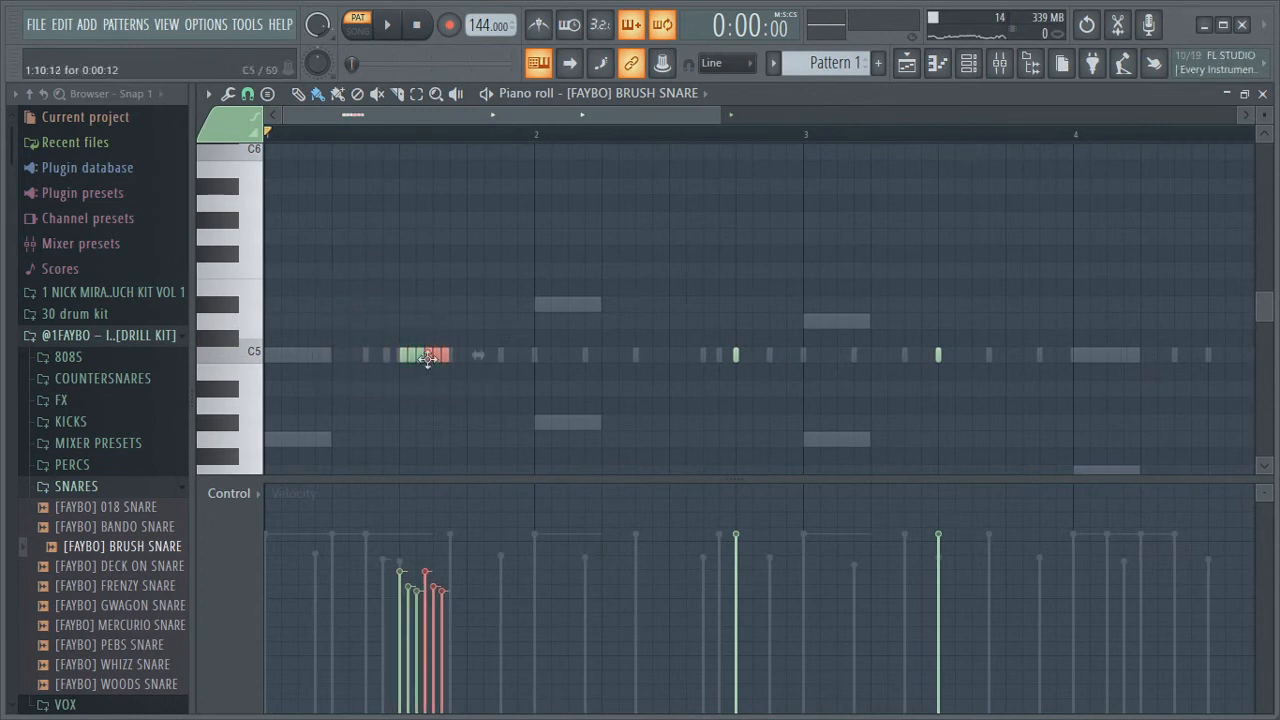
{"action": "left_click_drag", "start_coordinate": [428, 357], "coordinate": [972, 346]}
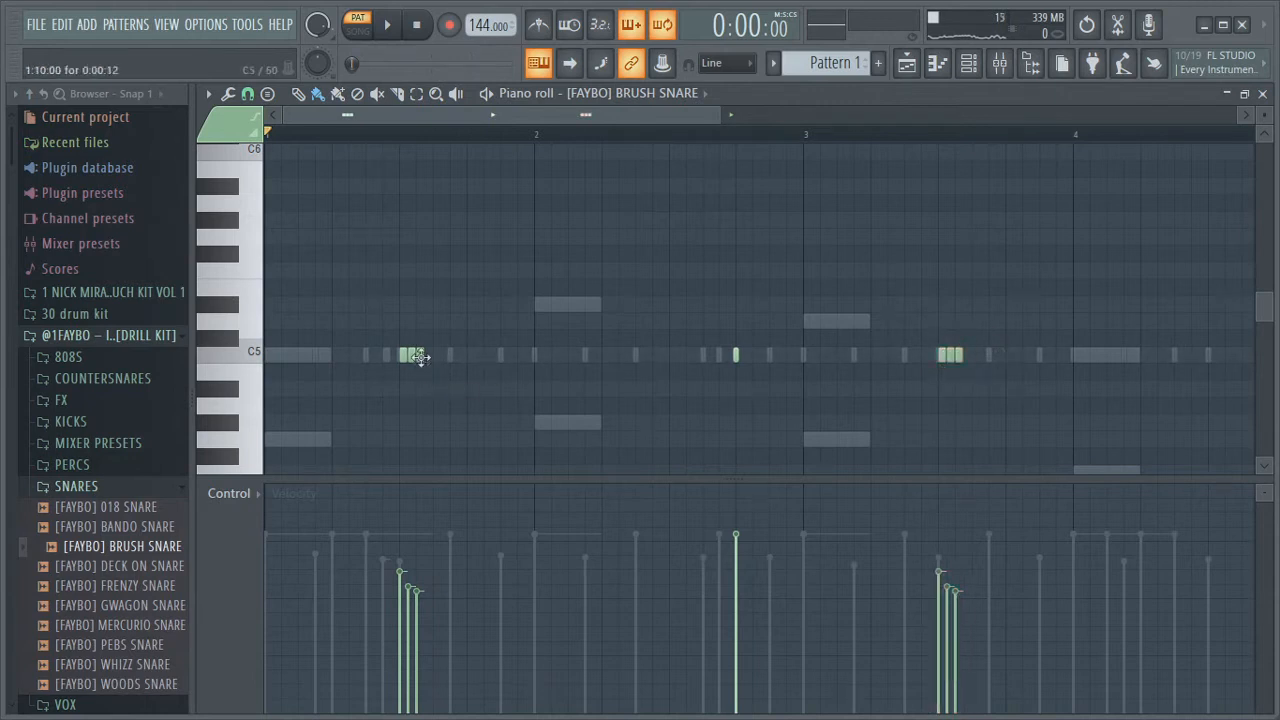
Lower the velocities of the second and third notes in the copied bar 3 snare roll, stepping them down
{"action": "key", "text": "space"}
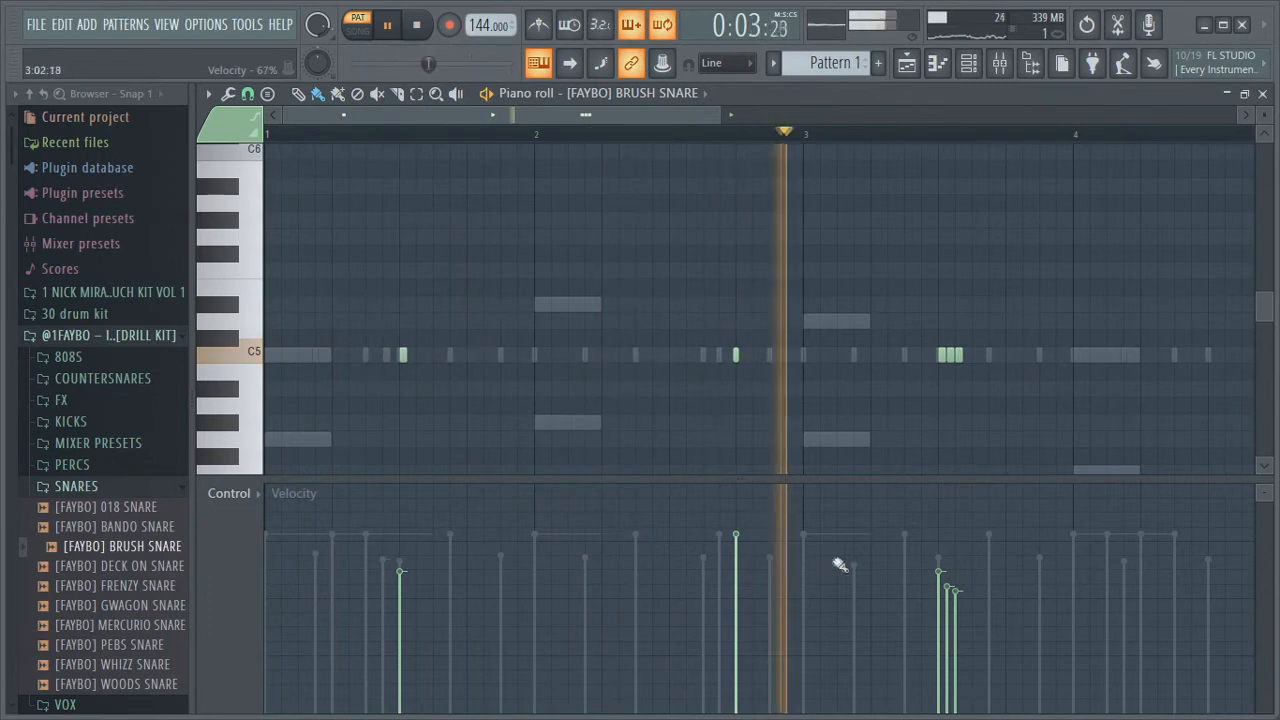
{"action": "key", "text": "space"}
{"action": "left_click_drag", "start_coordinate": [705, 117], "coordinate": [796, 118]}
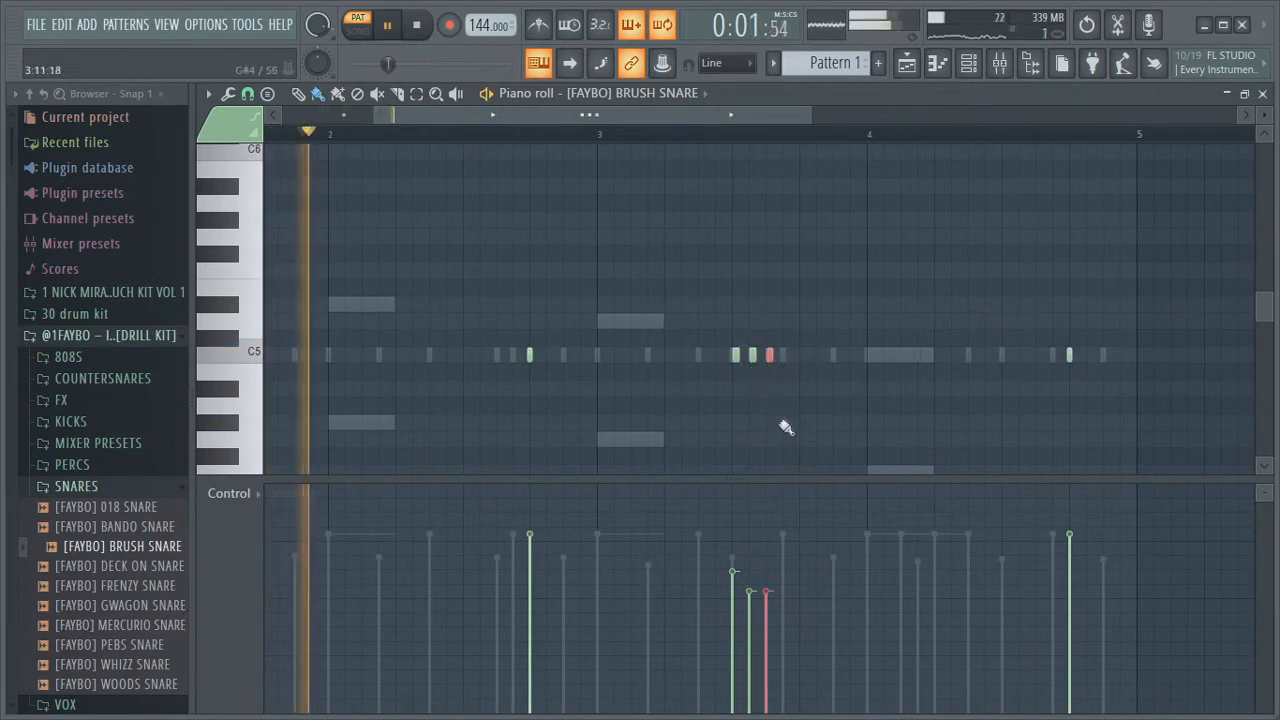
{"action": "left_click", "coordinate": [768, 620]}
{"action": "key", "text": "space"}
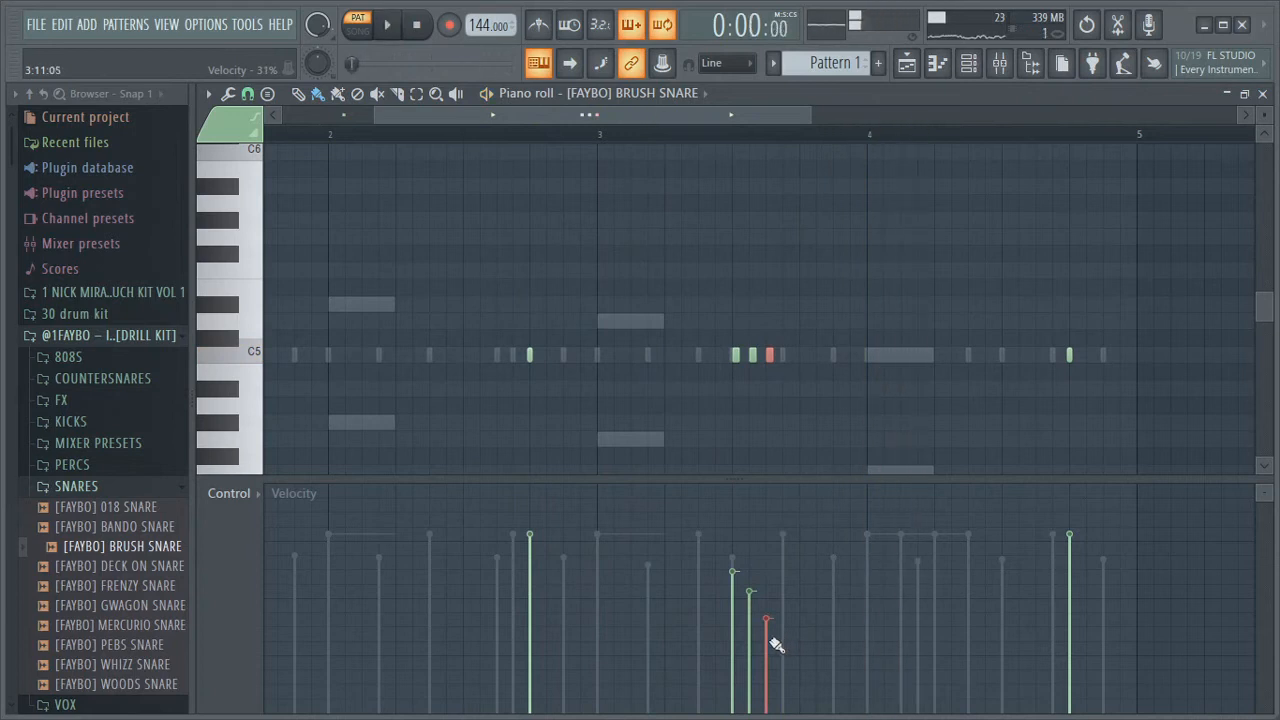
{"action": "left_click", "coordinate": [769, 635]}
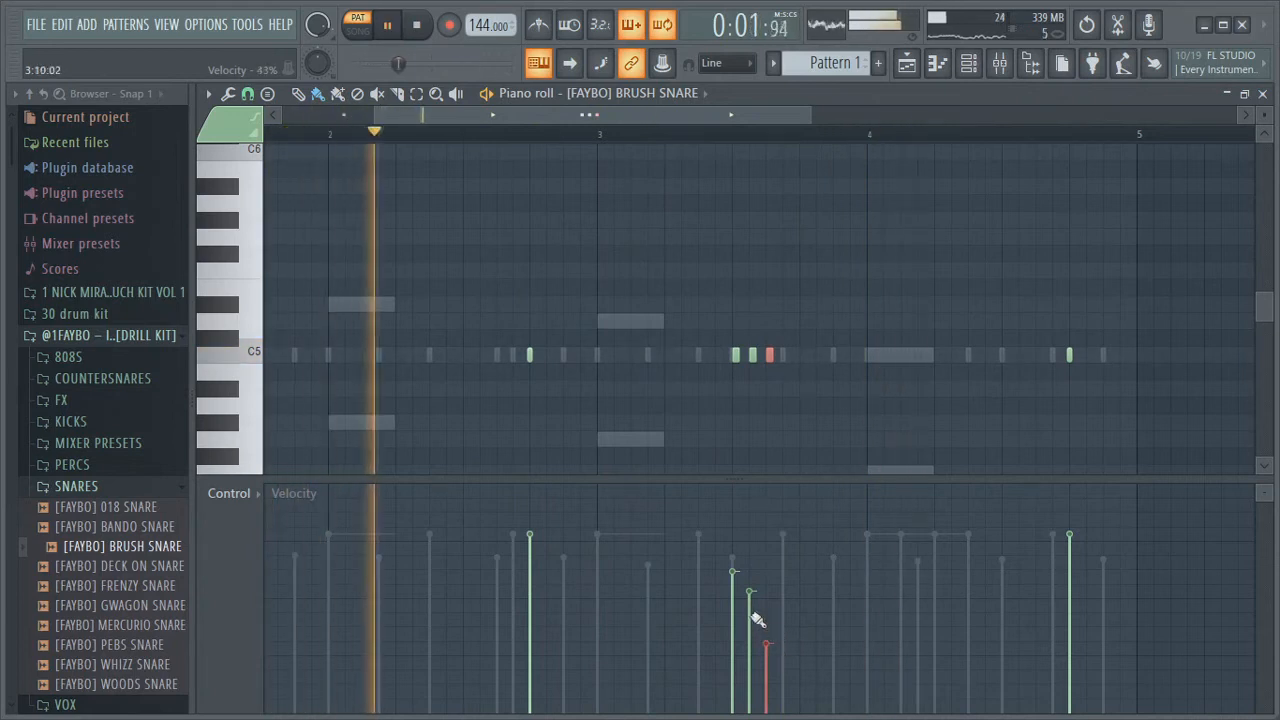
{"action": "left_click", "coordinate": [766, 636]}
{"action": "key", "text": "ctrl+d"}
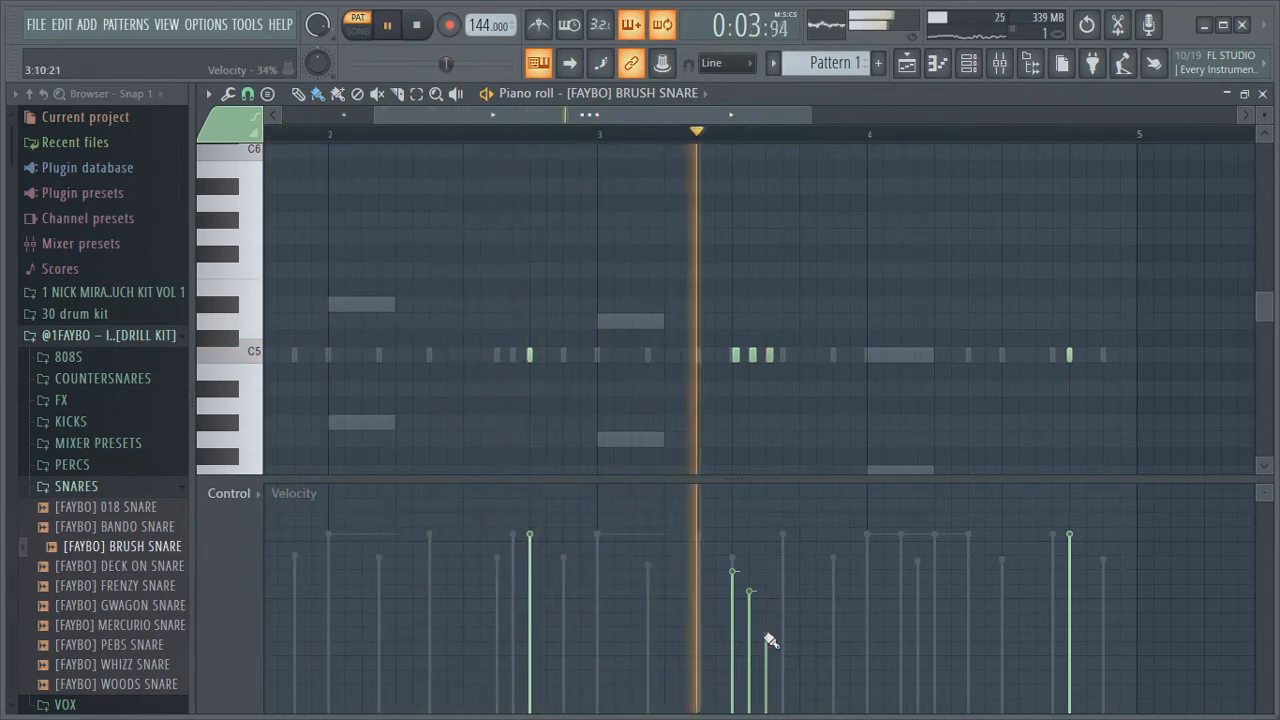
{"action": "left_click", "coordinate": [749, 616]}
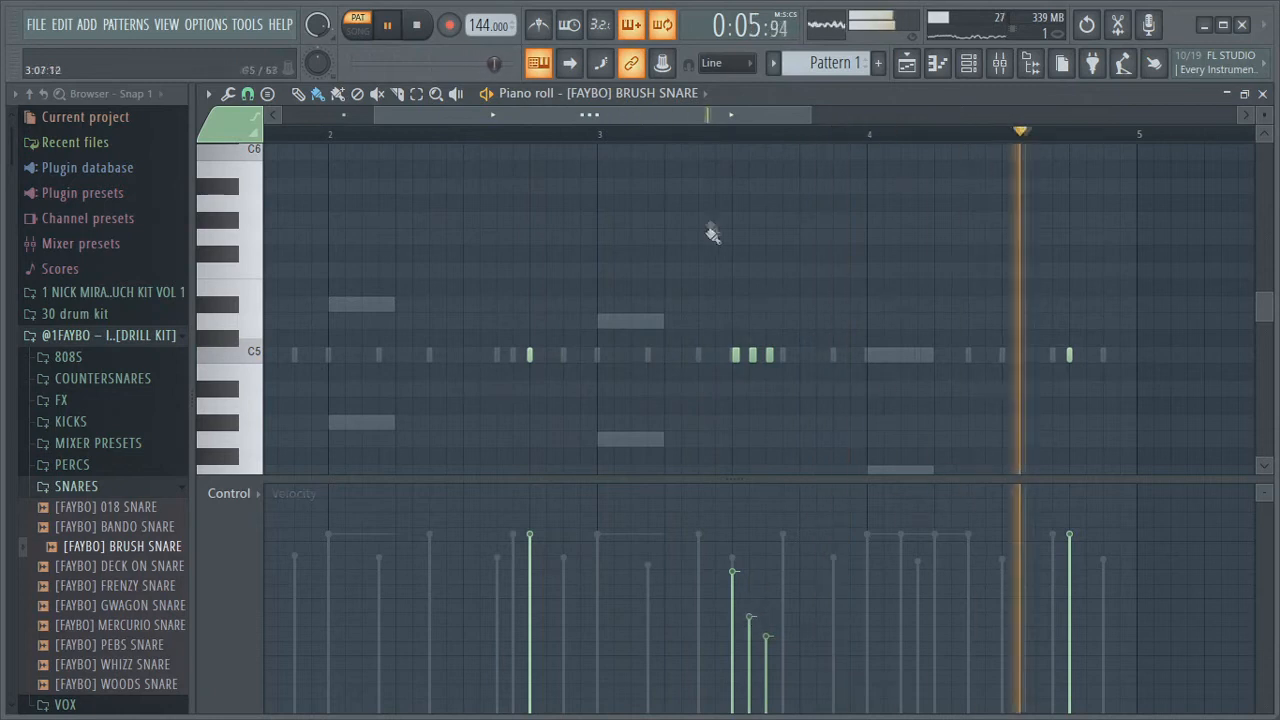
Rearrange the bar 3 snare roll by adding one snare note and deleting another
{"action": "left_click_drag", "start_coordinate": [811, 117], "coordinate": [440, 117]}
{"action": "key", "text": "space"}
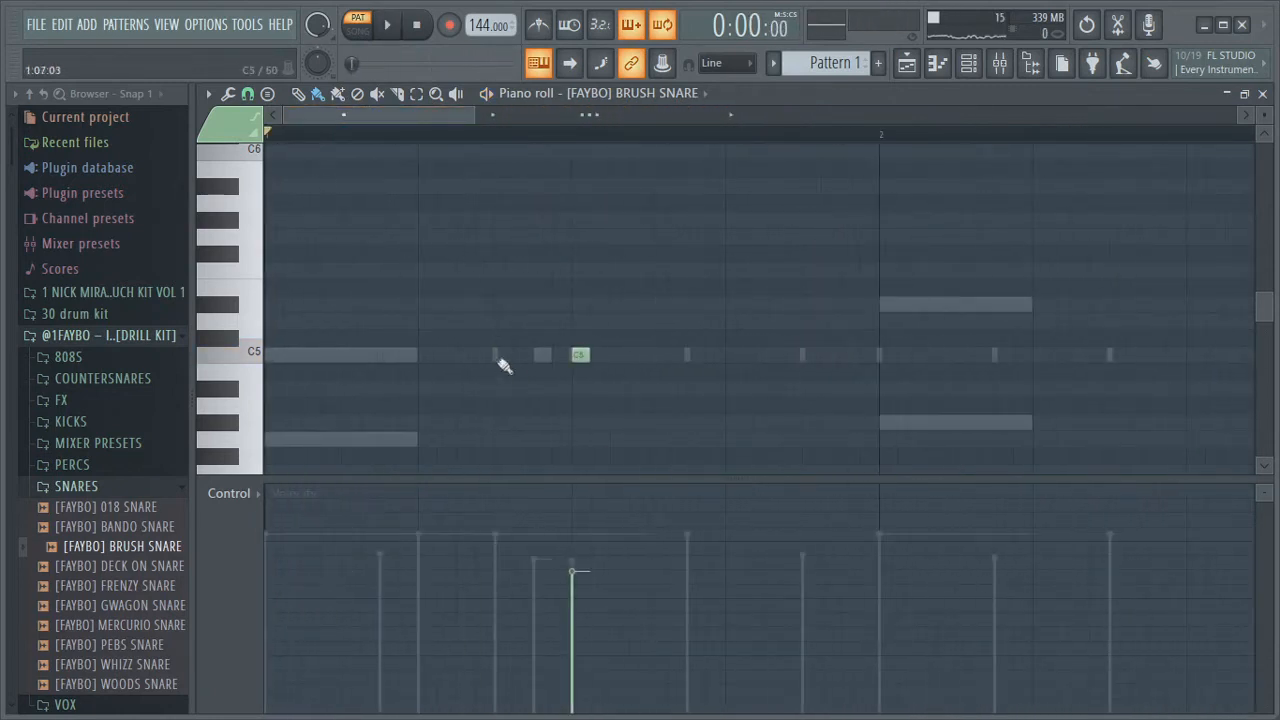
{"action": "key", "text": "space"}
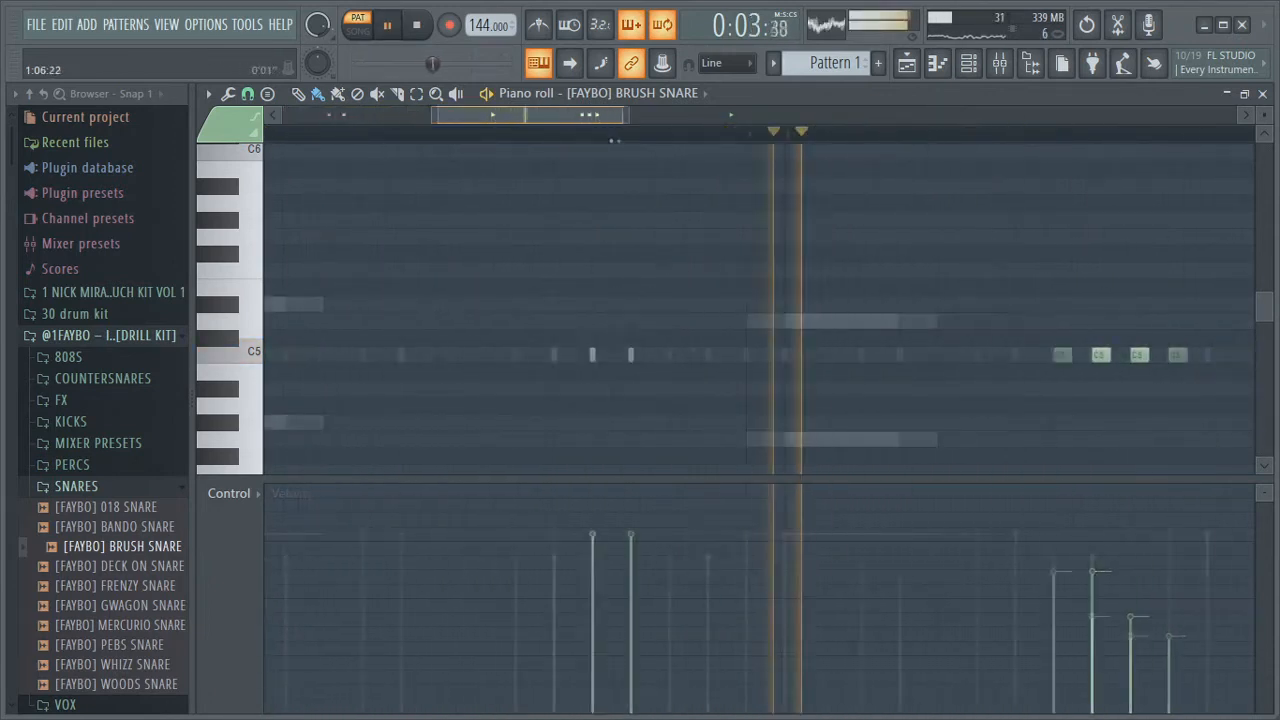
{"action": "left_click", "coordinate": [690, 355]}
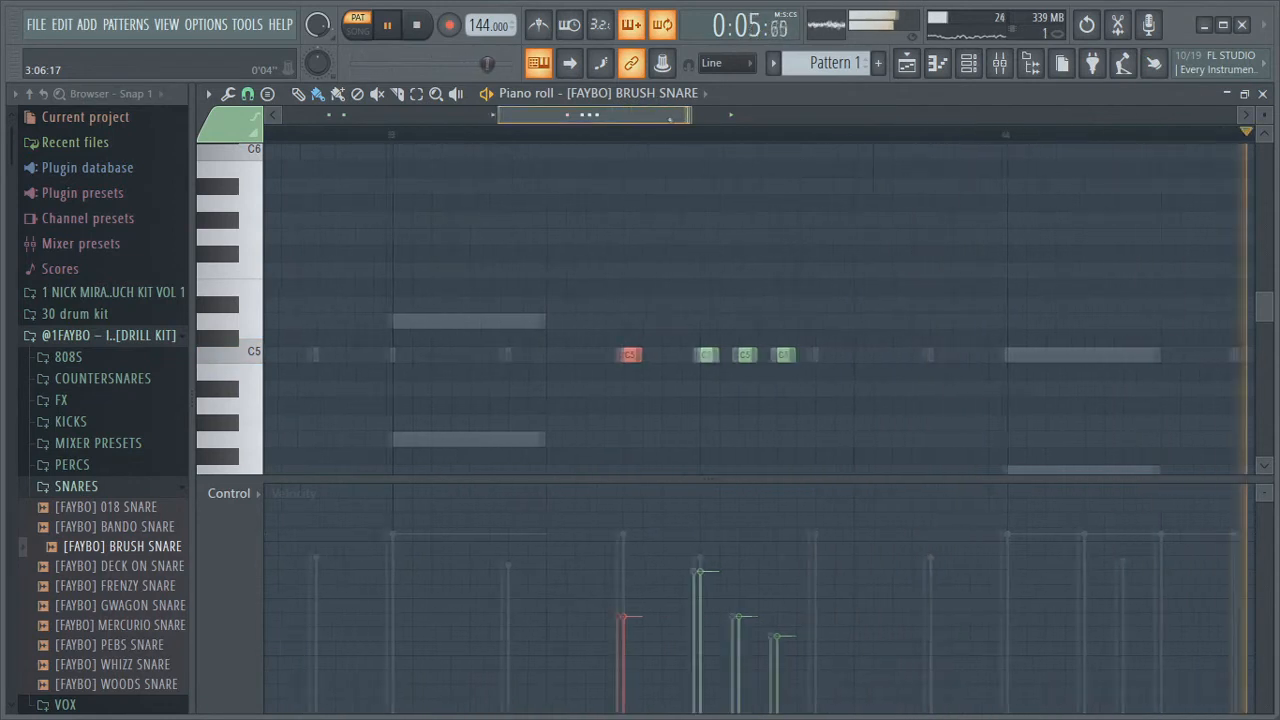
{"action": "right_click", "coordinate": [775, 358]}
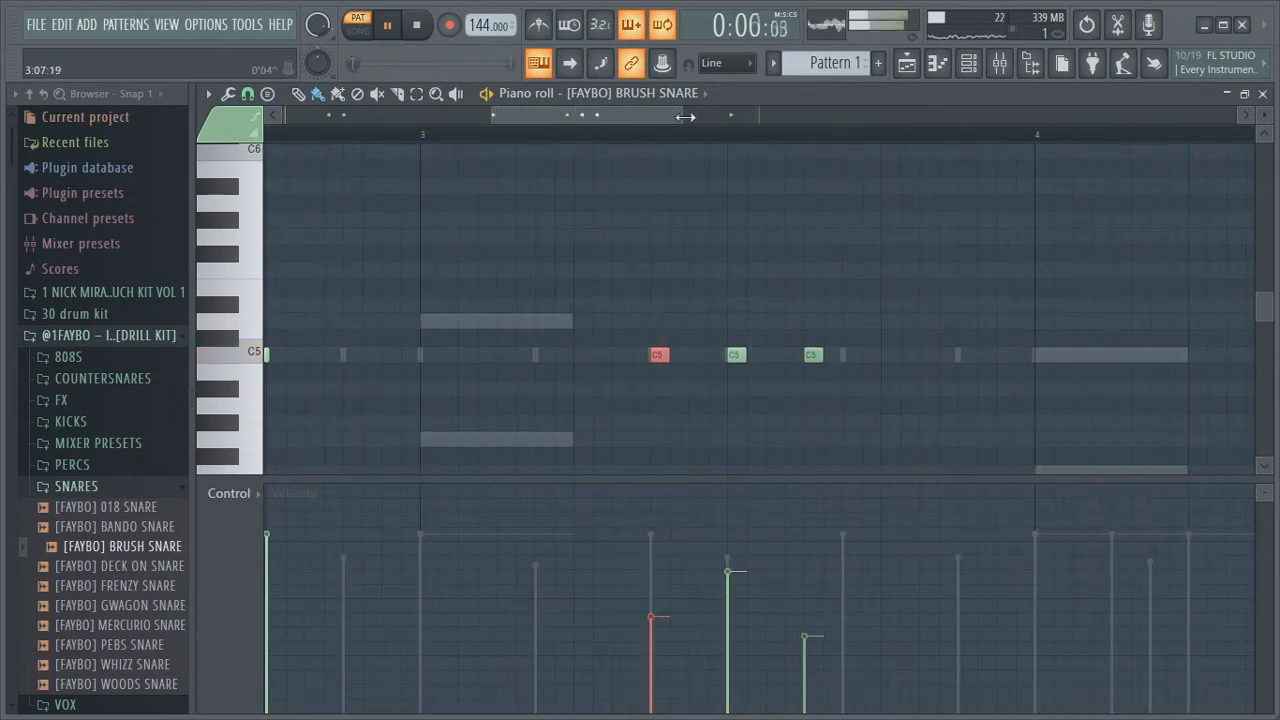
Preview kicks in the drill kit's KICKS folder and load [FAYBO] HOSPITAL KICK into the channel rack
{"action": "left_click", "coordinate": [937, 62]}
{"action": "left_click", "coordinate": [968, 63]}
{"action": "key", "text": "space"}
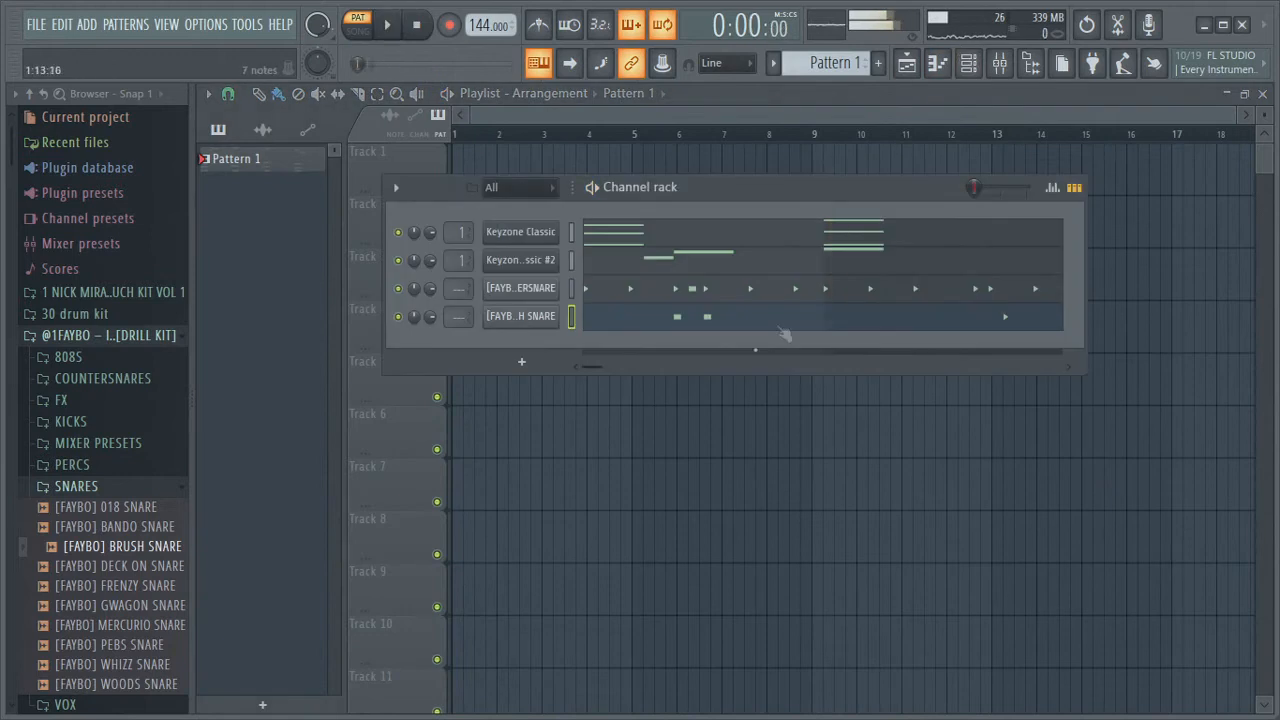
{"action": "left_click", "coordinate": [117, 488]}
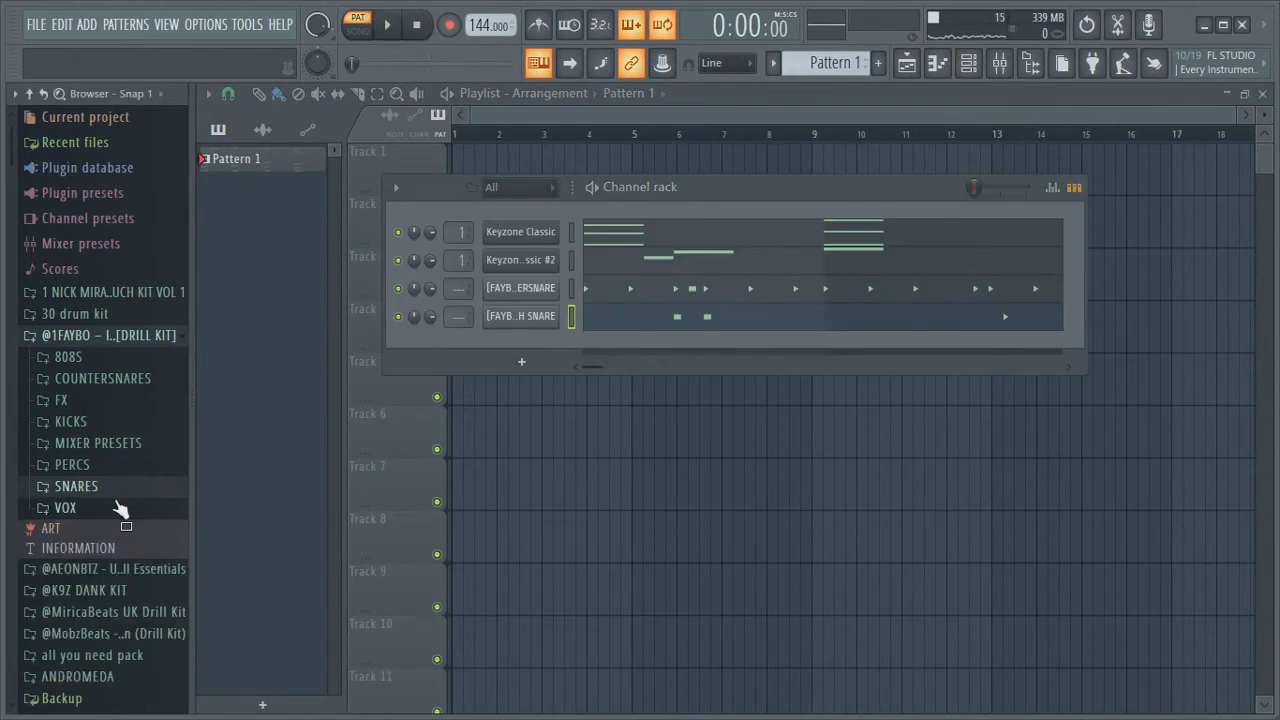
{"action": "left_click", "coordinate": [70, 422]}
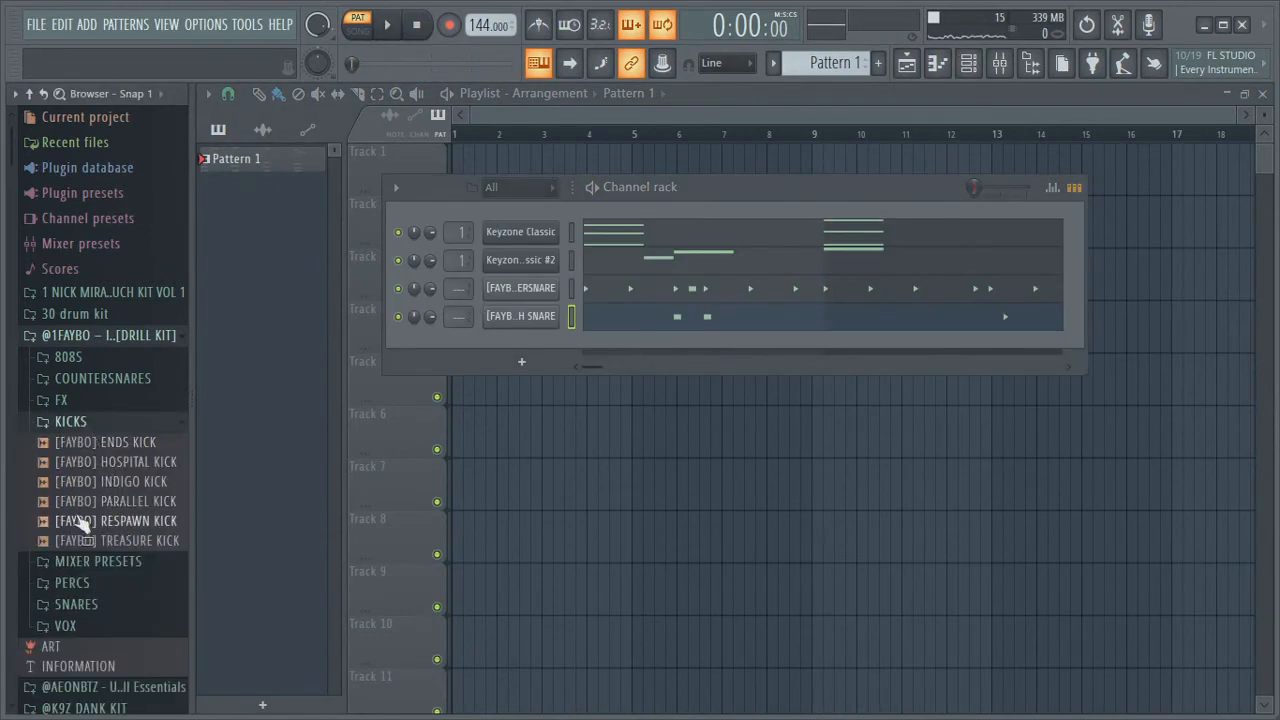
{"action": "left_click", "coordinate": [116, 464]}
{"action": "left_click_drag", "start_coordinate": [113, 470], "coordinate": [522, 350]}
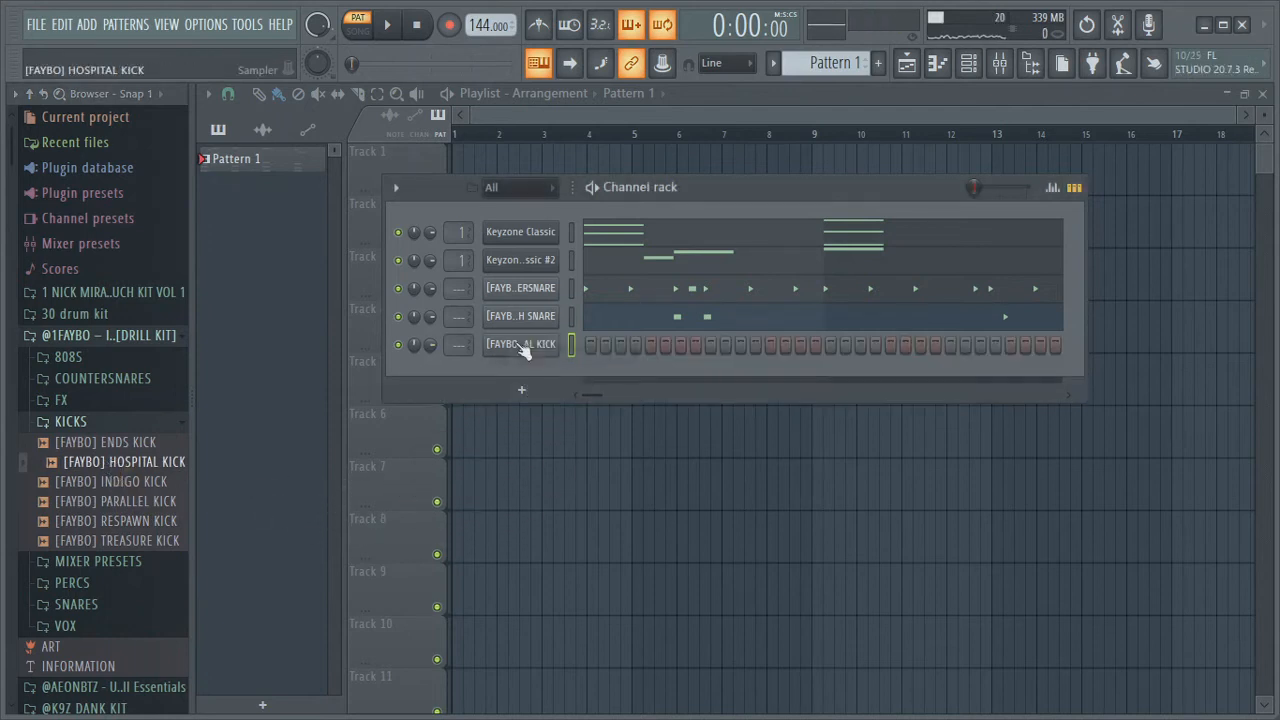
Open the HOSPITAL KICK channel settings, raise the precomputed Boost effect, and check its volume envelope
{"action": "left_click", "coordinate": [523, 346]}
{"action": "left_click", "coordinate": [555, 380]}
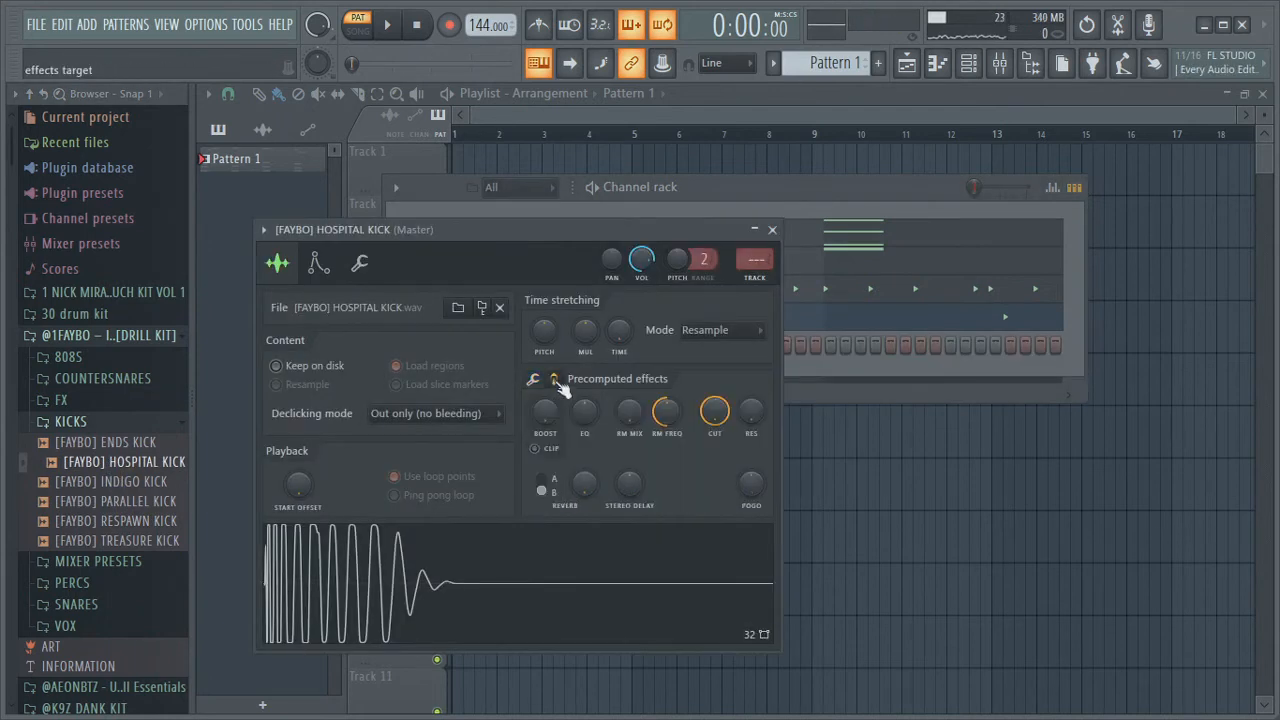
{"action": "left_click_drag", "start_coordinate": [545, 412], "coordinate": [545, 395]}
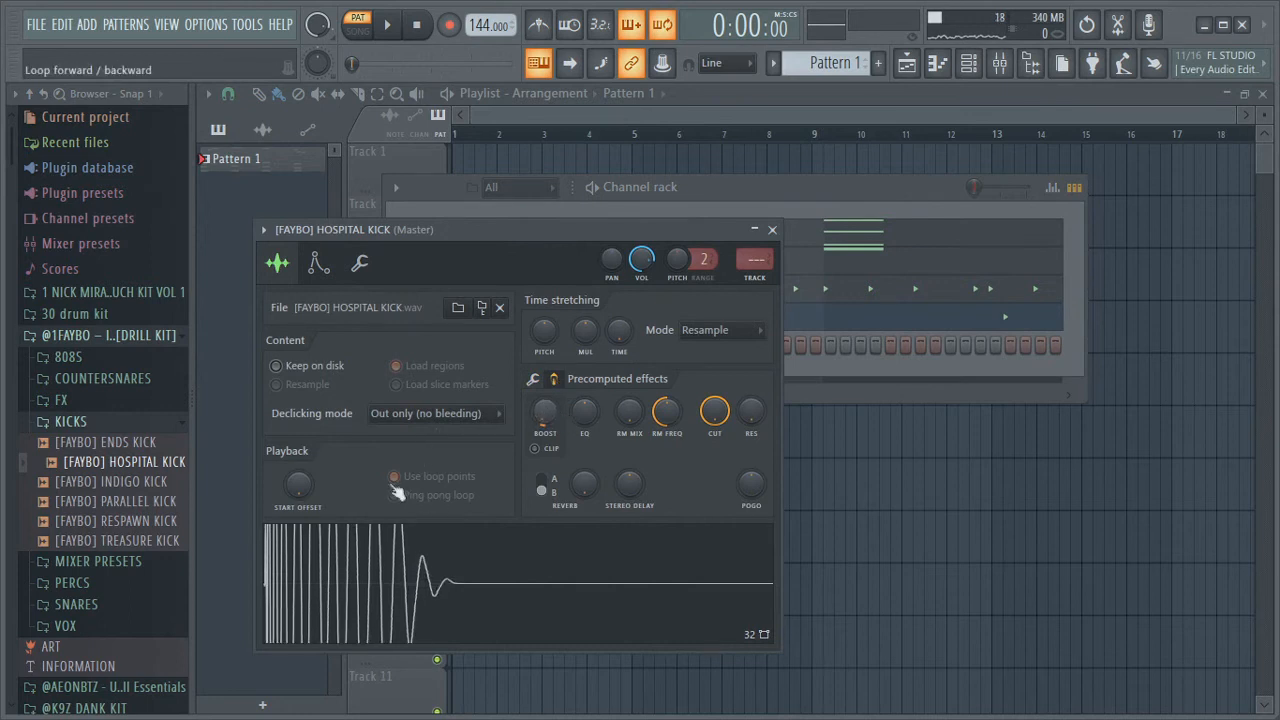
{"action": "left_click", "coordinate": [314, 278]}
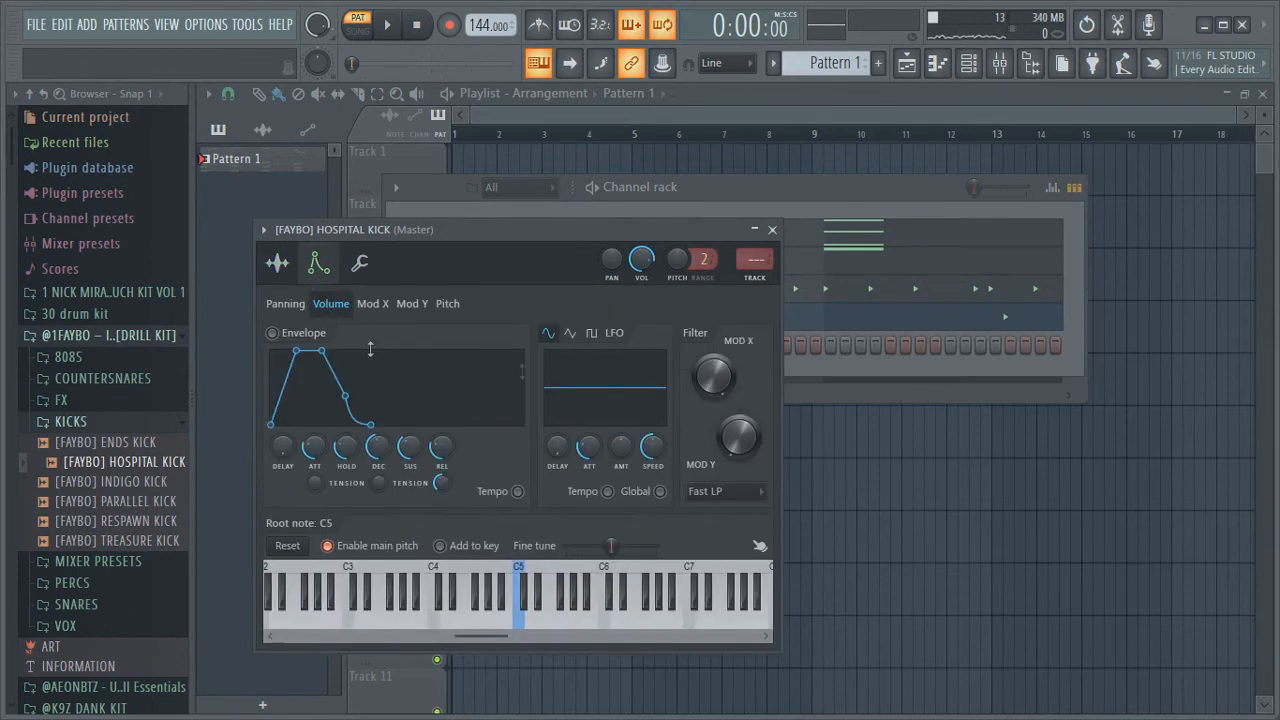
{"action": "left_click", "coordinate": [772, 231]}
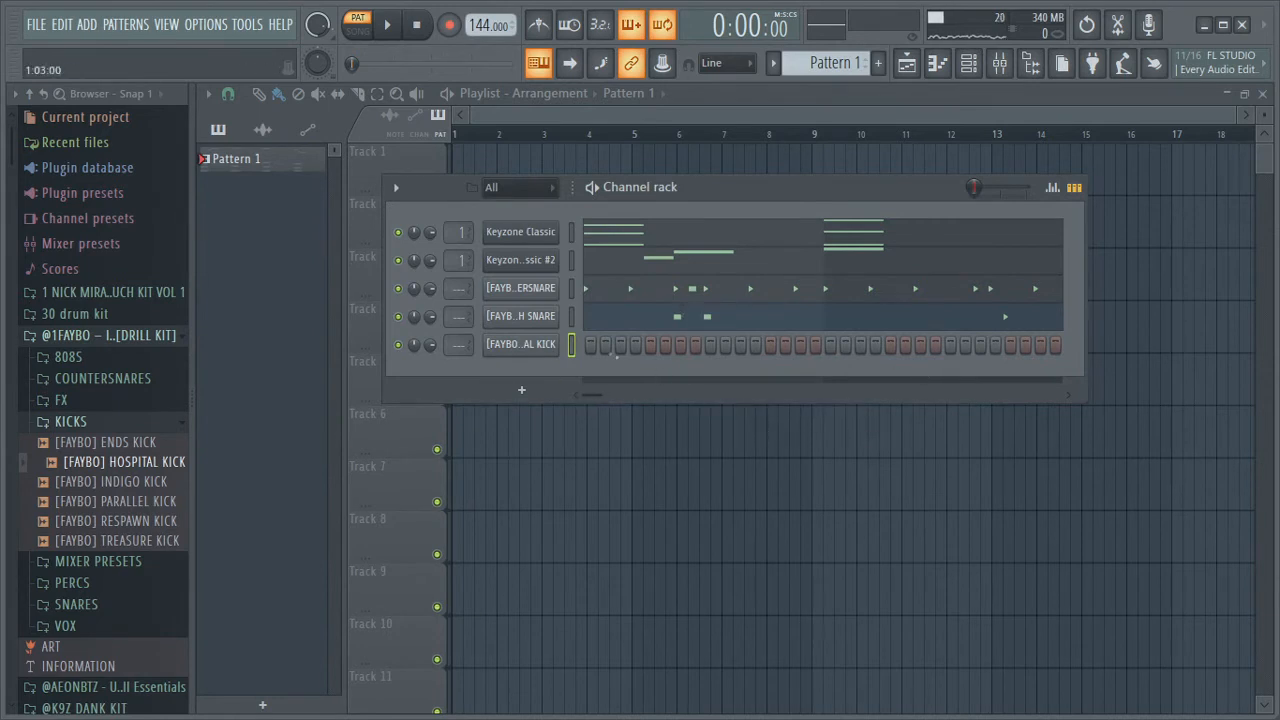
Place HOSPITAL KICK steps on step 1 and step 25 of the pattern and play it back
{"action": "left_click", "coordinate": [592, 344]}
{"action": "key", "text": "space"}
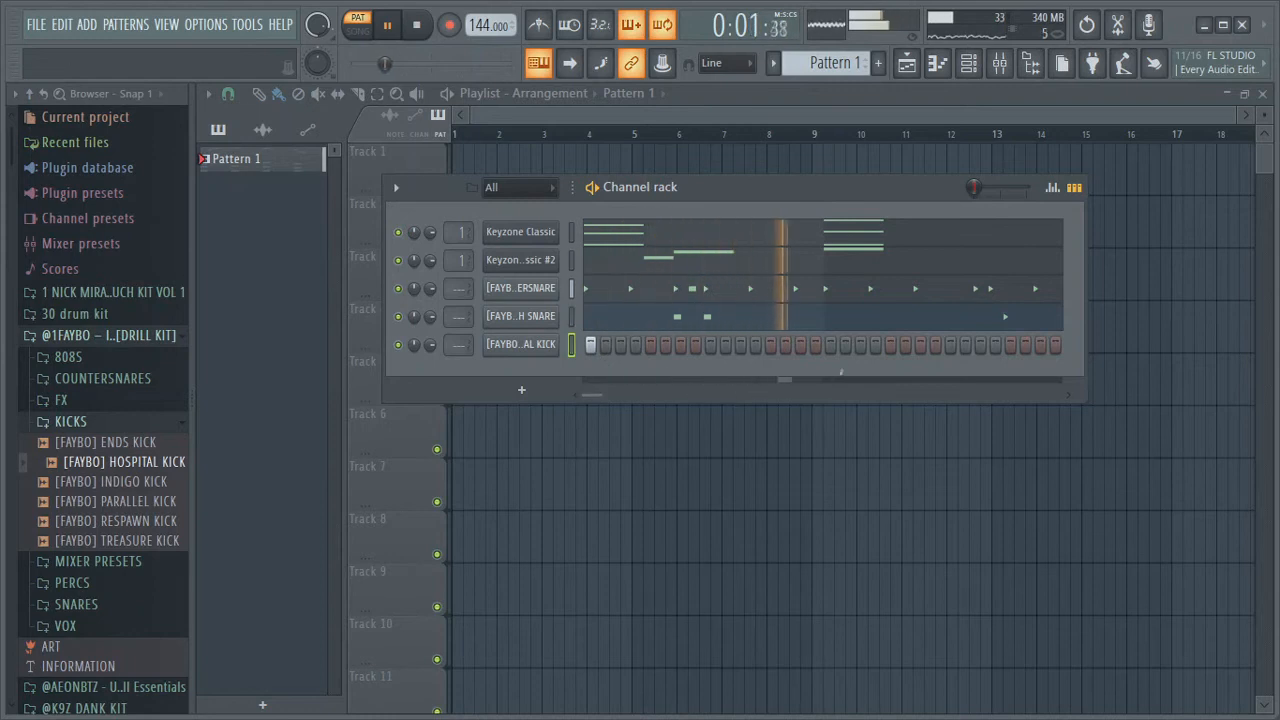
{"action": "left_click", "coordinate": [950, 345]}
{"action": "key", "text": "space"}
{"action": "key", "text": "space"}
{"action": "key", "text": "space"}
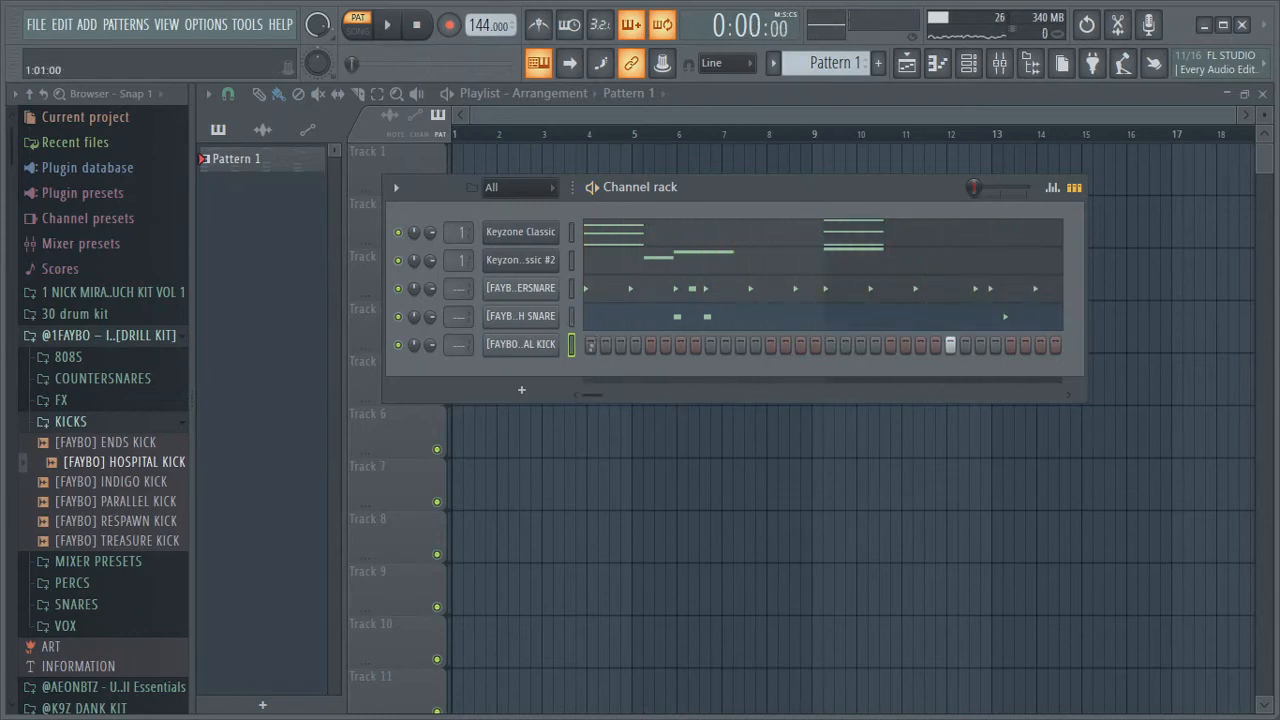
{"action": "key", "text": "space"}
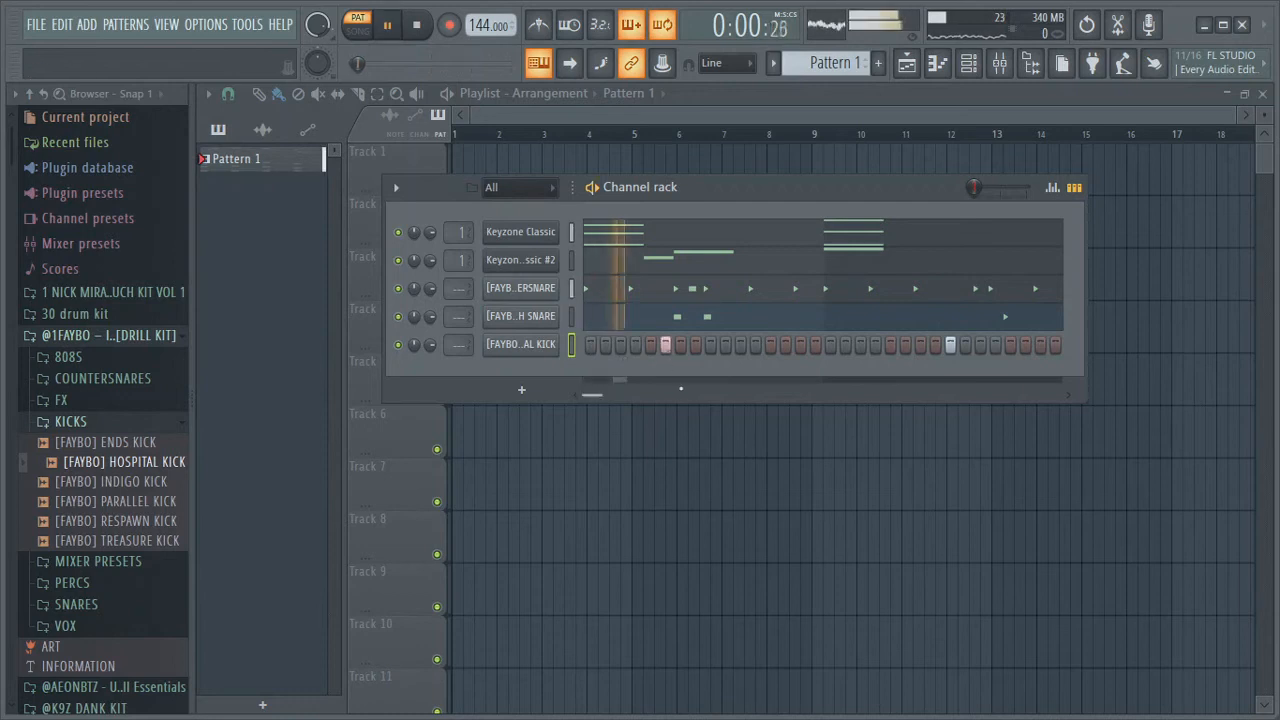
{"action": "key", "text": "space"}
{"action": "key", "text": "space"}
{"action": "key", "text": "space"}
{"action": "right_click", "coordinate": [650, 345]}
{"action": "key", "text": "space"}
{"action": "left_click", "coordinate": [635, 345]}
{"action": "key", "text": "space"}
{"action": "right_click", "coordinate": [635, 345]}
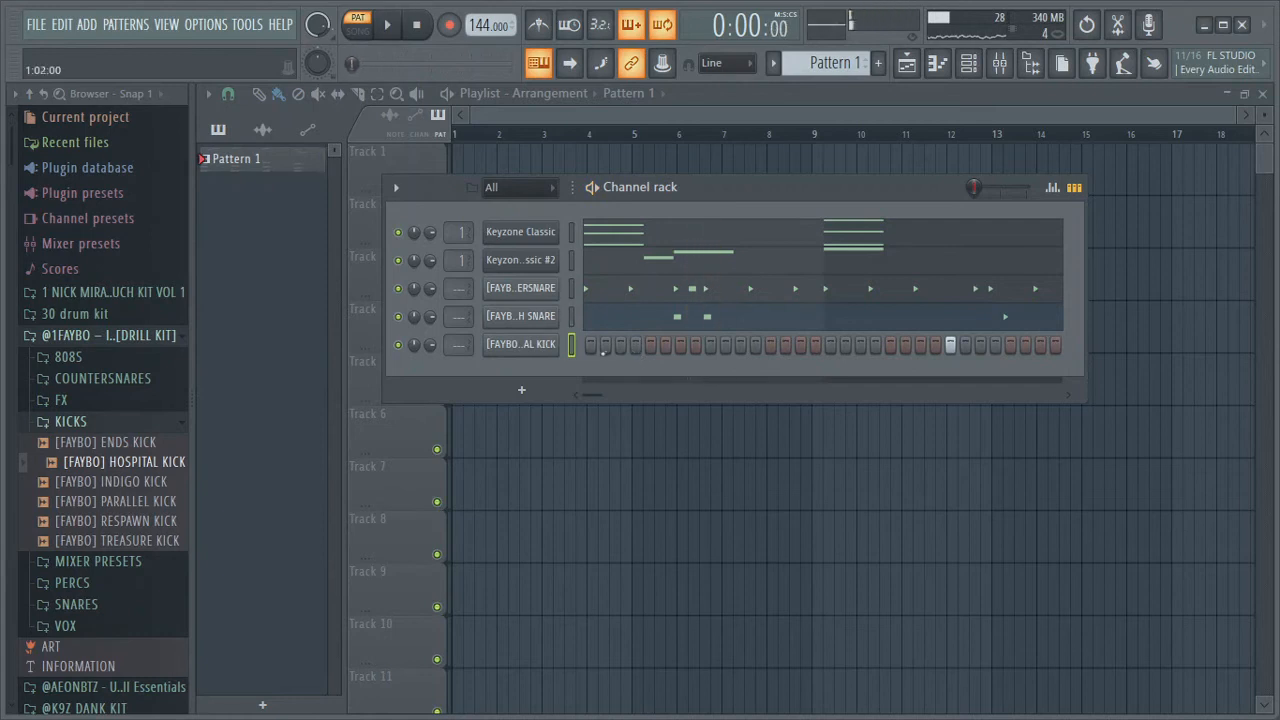
Open the HOSPITAL KICK channel in the piano roll and play its pattern
{"action": "right_click", "coordinate": [550, 344]}
{"action": "left_click", "coordinate": [595, 340]}
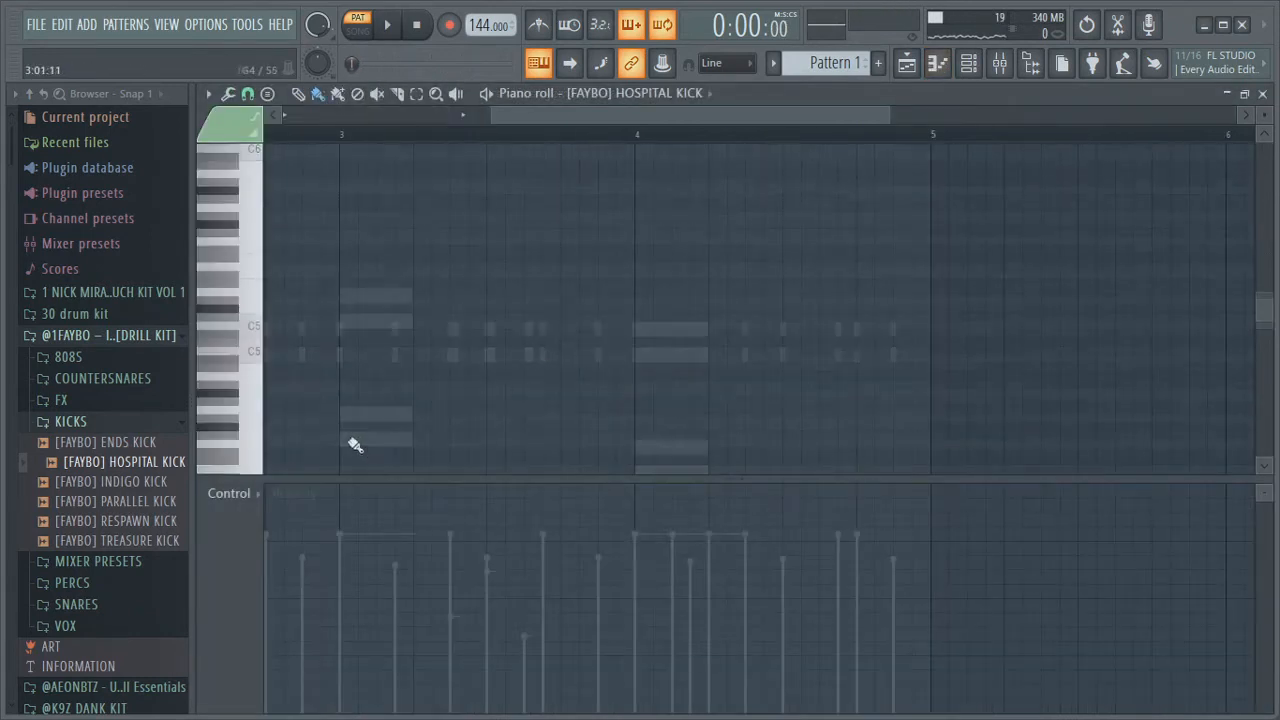
{"action": "left_click_drag", "start_coordinate": [612, 120], "coordinate": [404, 120]}
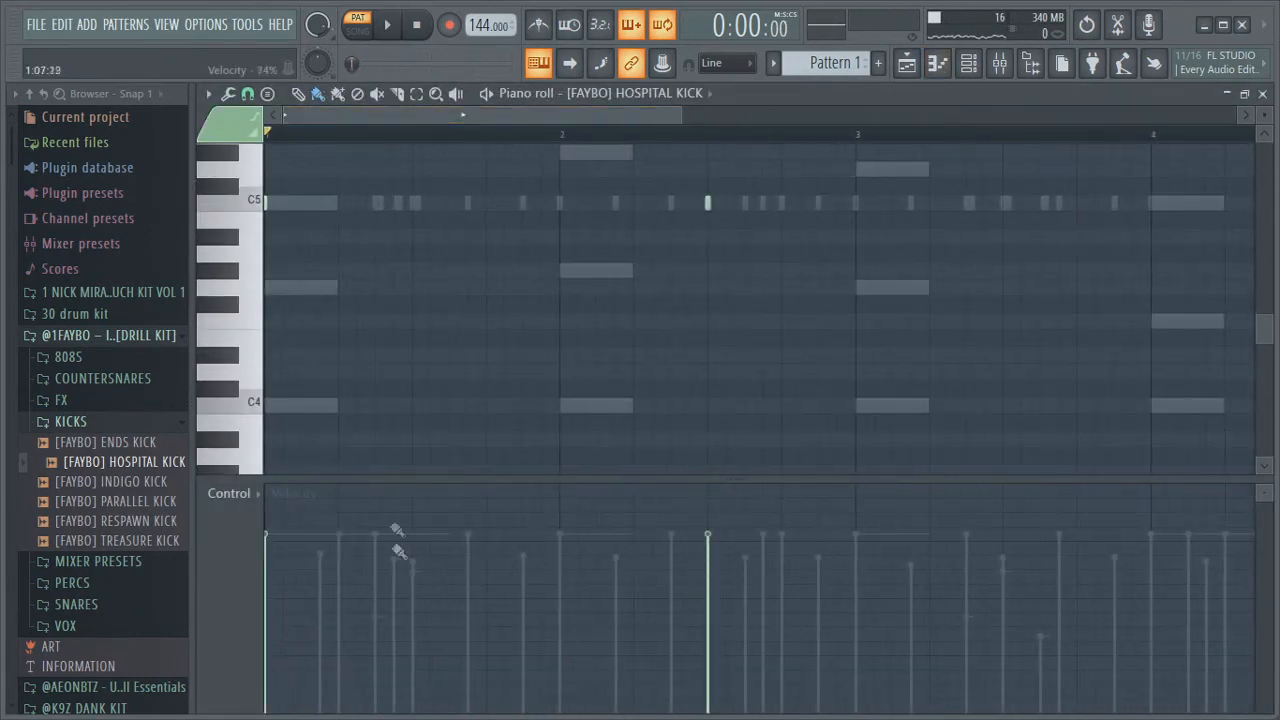
{"action": "key", "text": "space"}
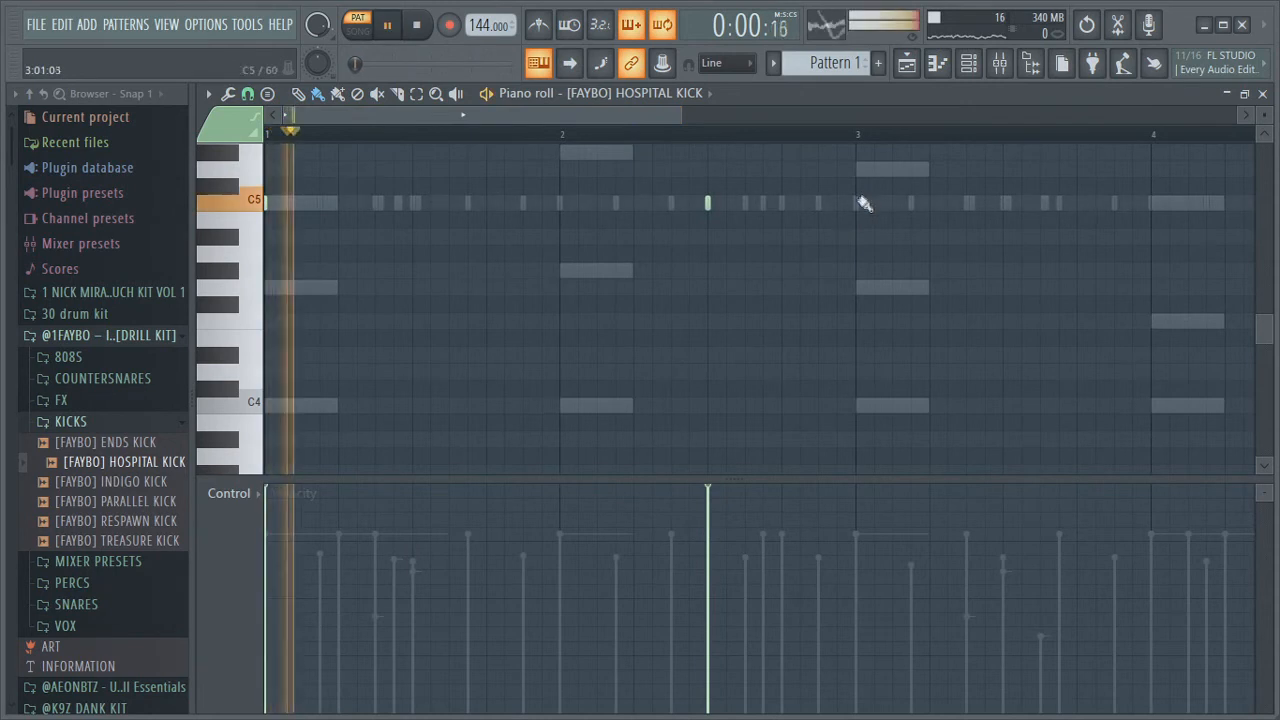
Return to the channel rack and play back the whole pattern
{"action": "left_click", "coordinate": [906, 63]}
{"action": "left_click", "coordinate": [967, 66]}
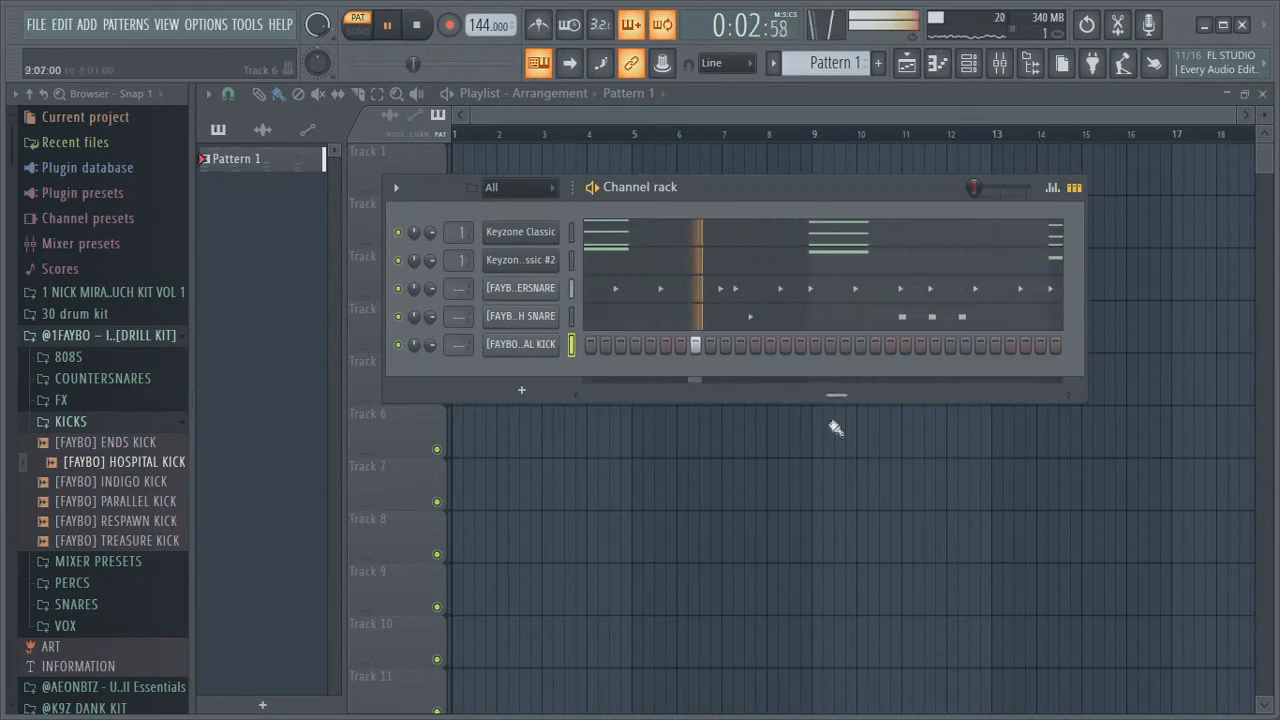
{"action": "key", "text": "space"}
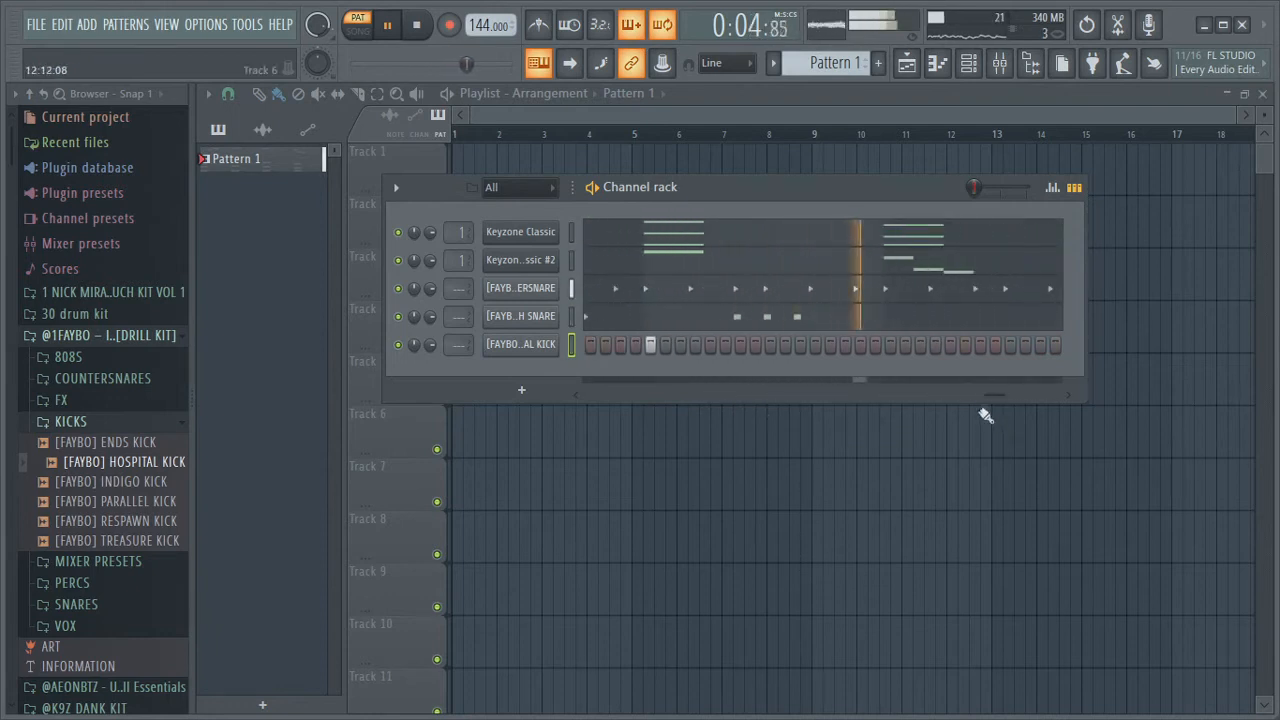
{"action": "key", "text": "space"}
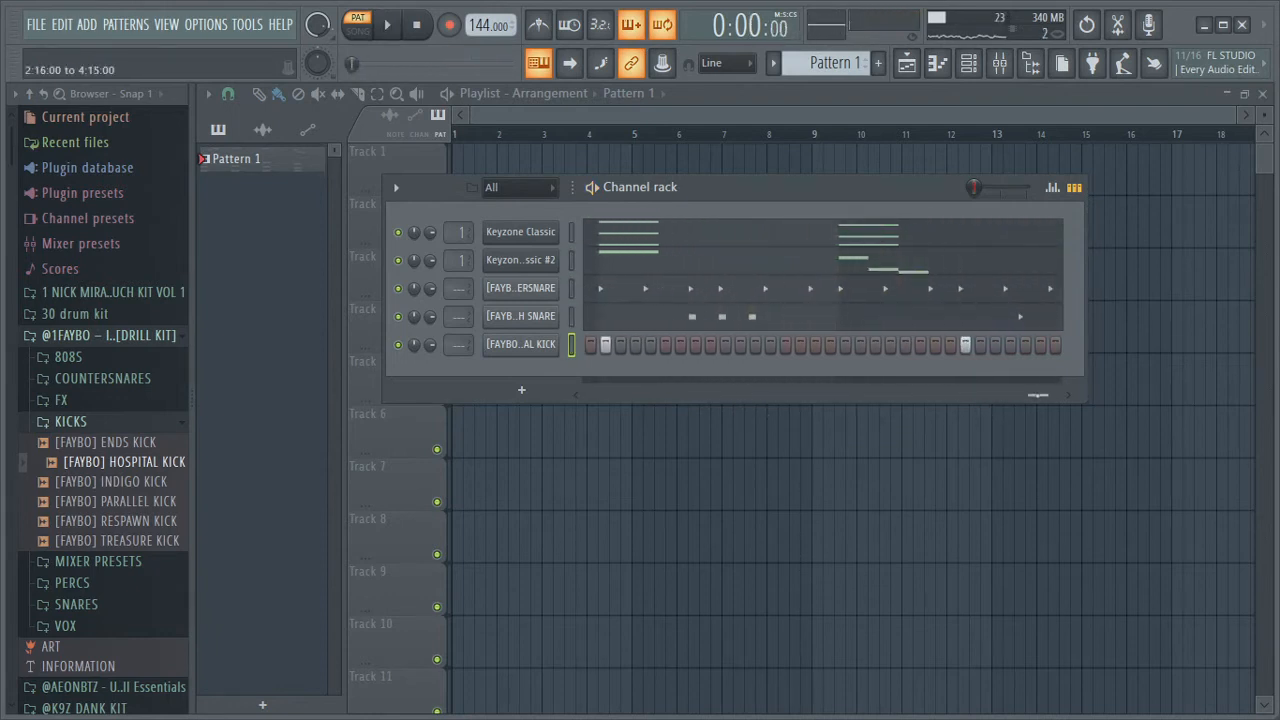
Reopen the HOSPITAL KICK piano roll to review its notes during playback, then return to the channel rack
{"action": "left_click_drag", "start_coordinate": [1038, 396], "coordinate": [1052, 396]}
{"action": "right_click", "coordinate": [553, 343]}
{"action": "left_click", "coordinate": [592, 345]}
{"action": "right_click", "coordinate": [560, 345]}
{"action": "left_click", "coordinate": [590, 345]}
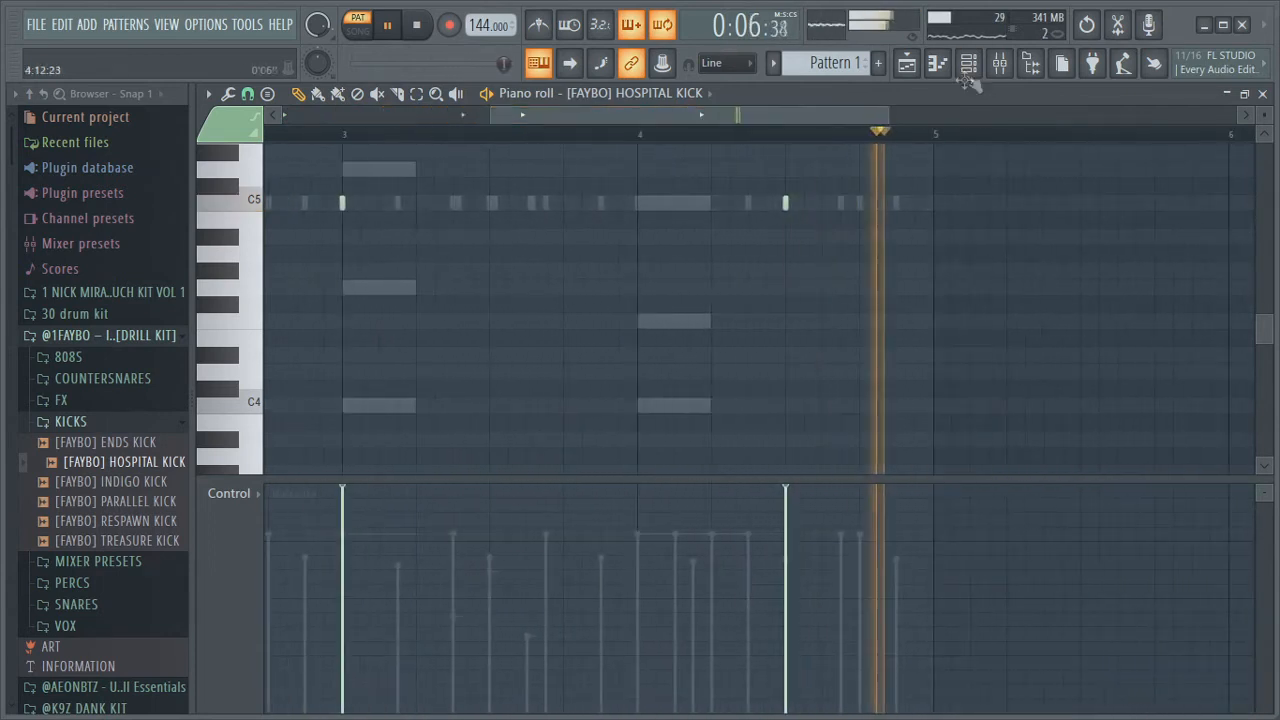
{"action": "left_click", "coordinate": [906, 62]}
{"action": "left_click", "coordinate": [969, 64]}
{"action": "key", "text": "space"}
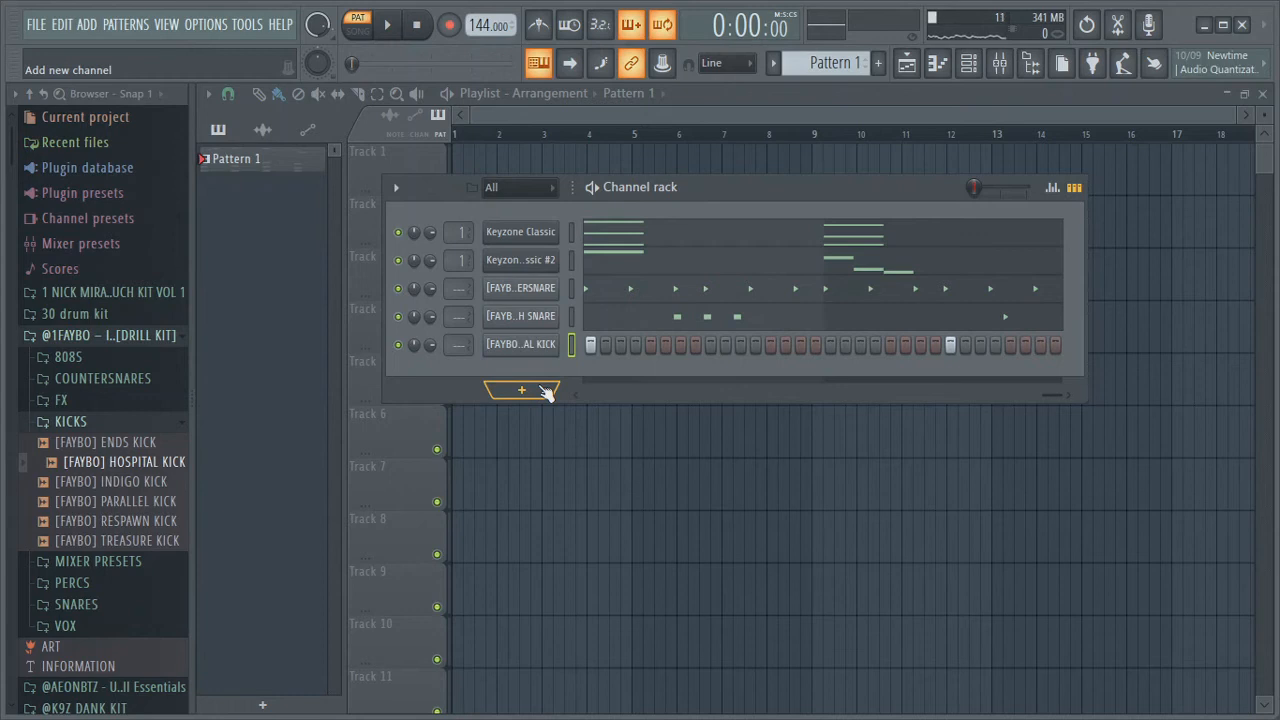
Add the [FAYBO] HAWTHORNE 808 sample from the drill kit's 808S folder to the channel rack
{"action": "left_click", "coordinate": [95, 421]}
{"action": "left_click", "coordinate": [82, 358]}
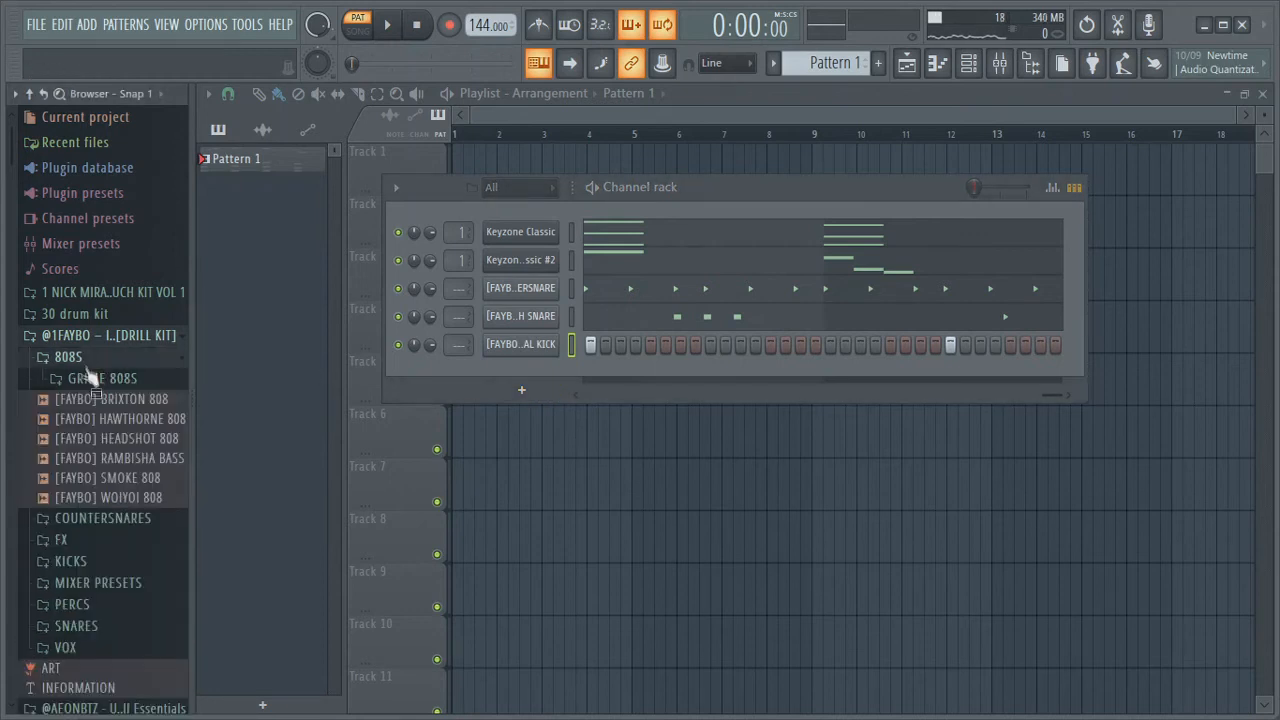
{"action": "left_click", "coordinate": [120, 420]}
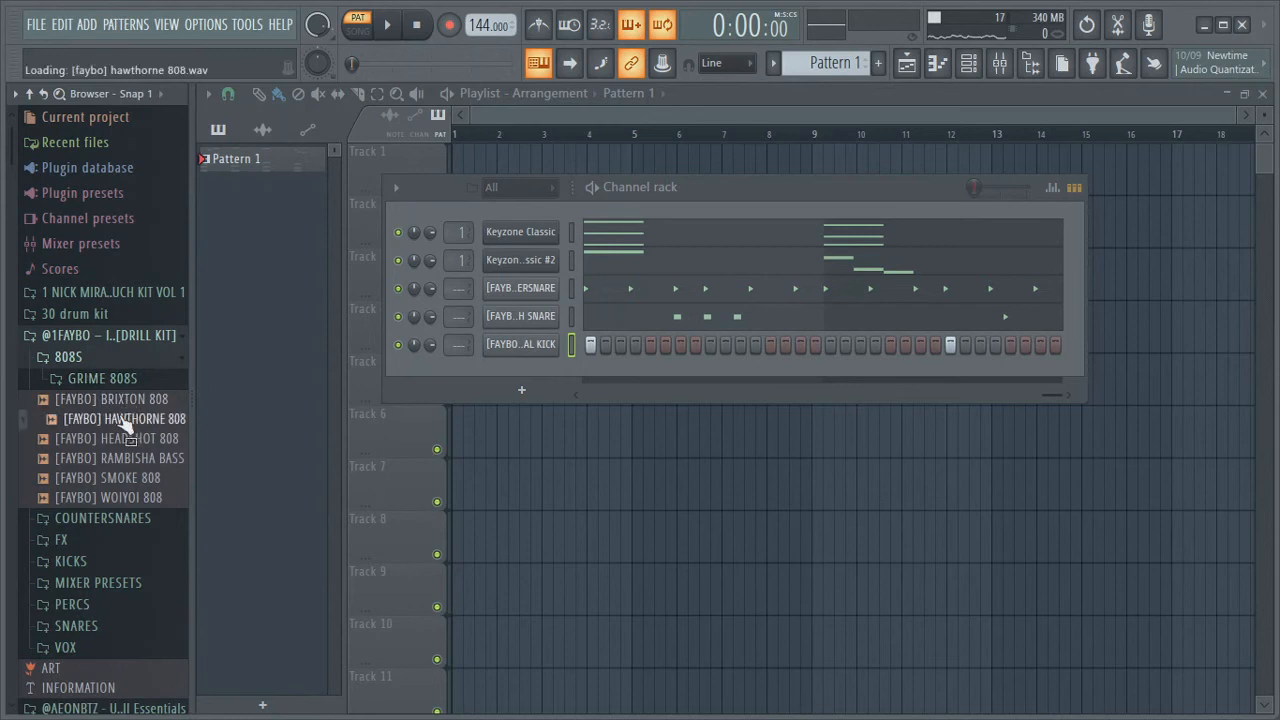
{"action": "left_click_drag", "start_coordinate": [117, 428], "coordinate": [526, 368]}
Open the HAWTHORNE 808 channel settings to inspect its sample and volume envelope pages, then close them
{"action": "right_click", "coordinate": [532, 377]}
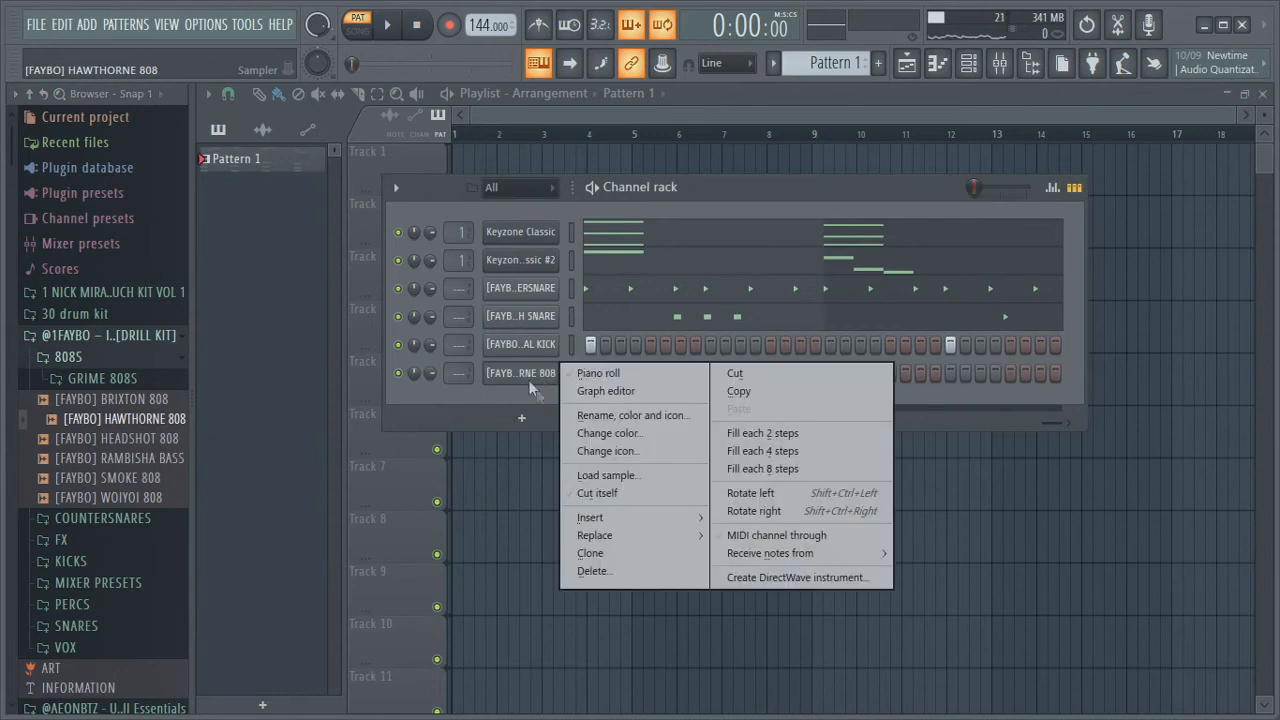
{"action": "left_click", "coordinate": [525, 373]}
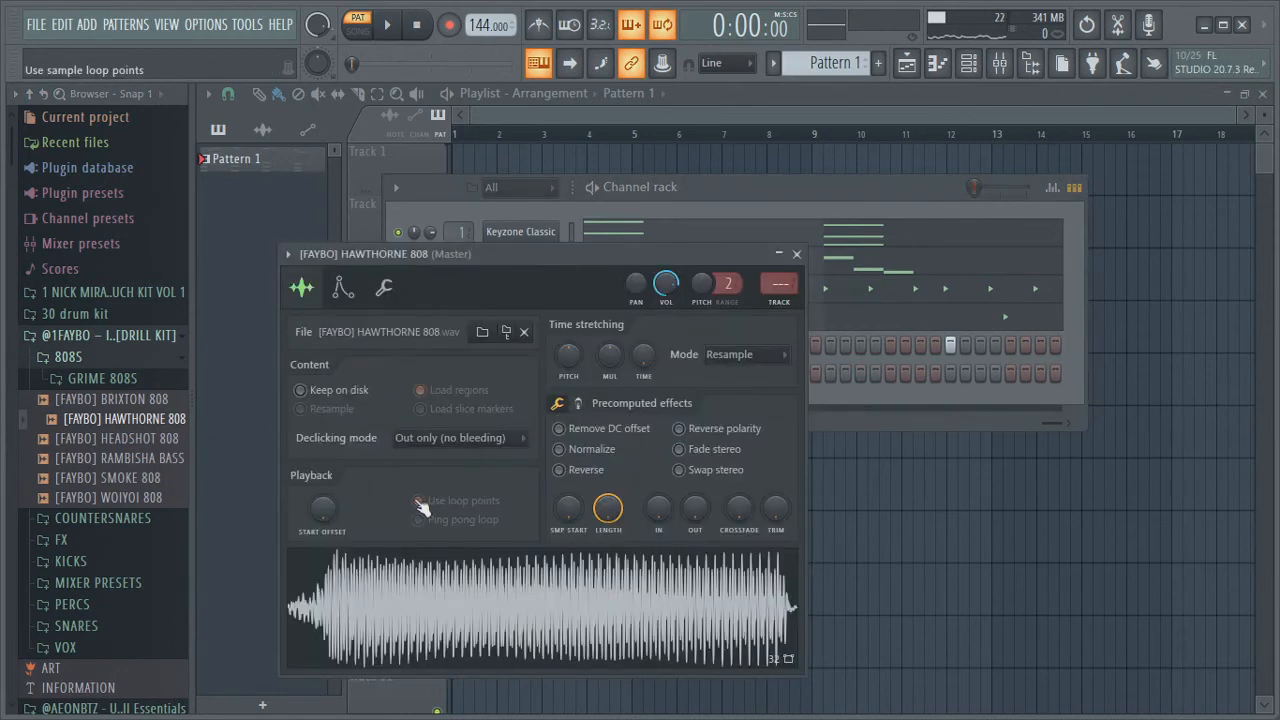
{"action": "left_click", "coordinate": [343, 289]}
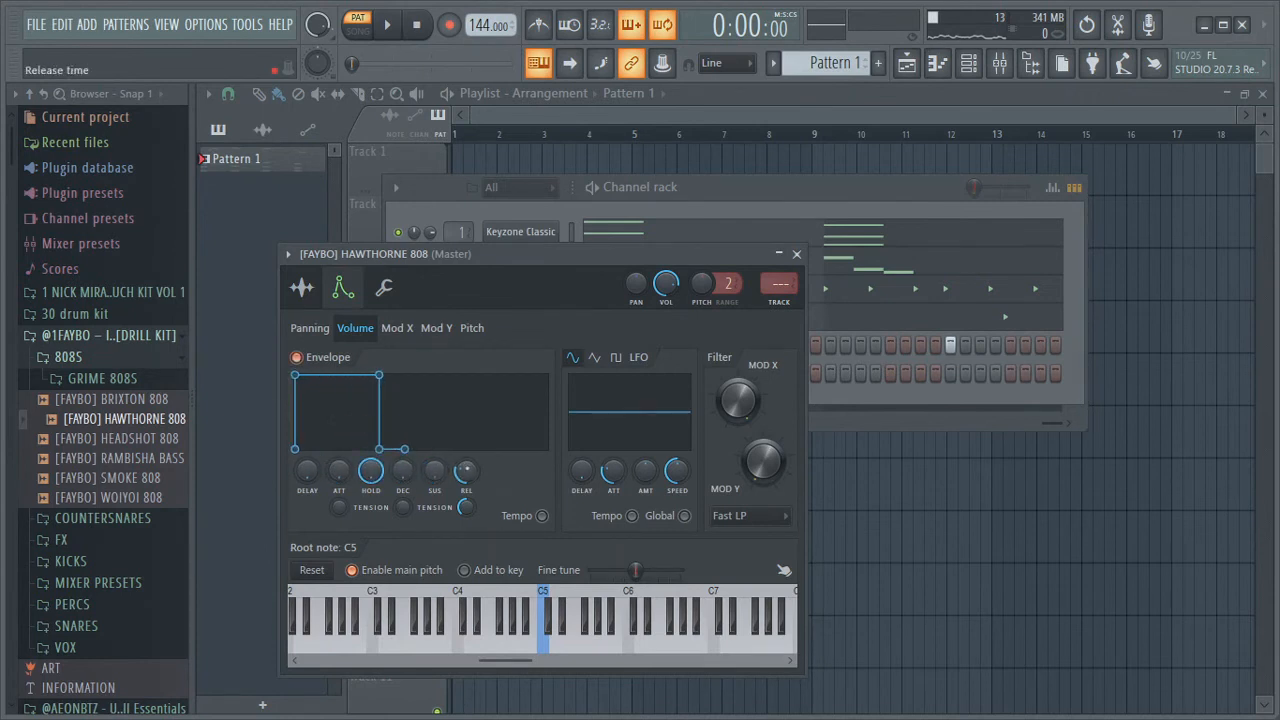
{"action": "left_click", "coordinate": [303, 290]}
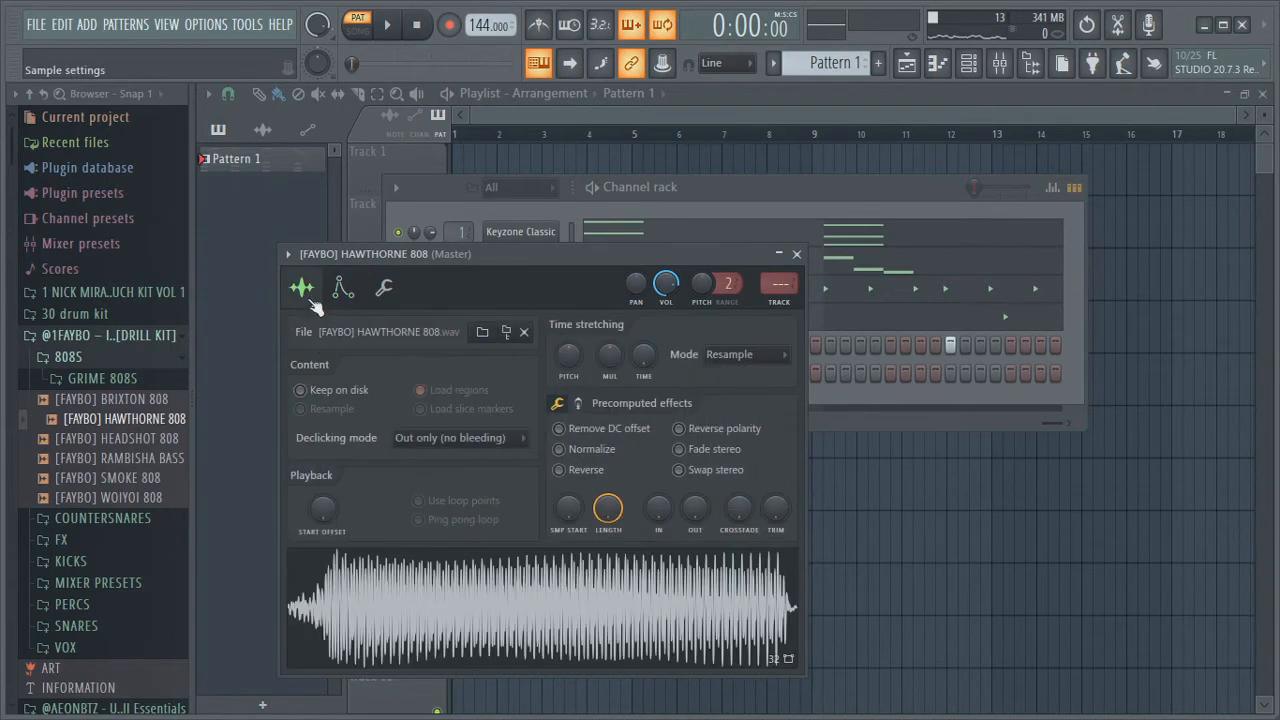
{"action": "left_click", "coordinate": [797, 255]}
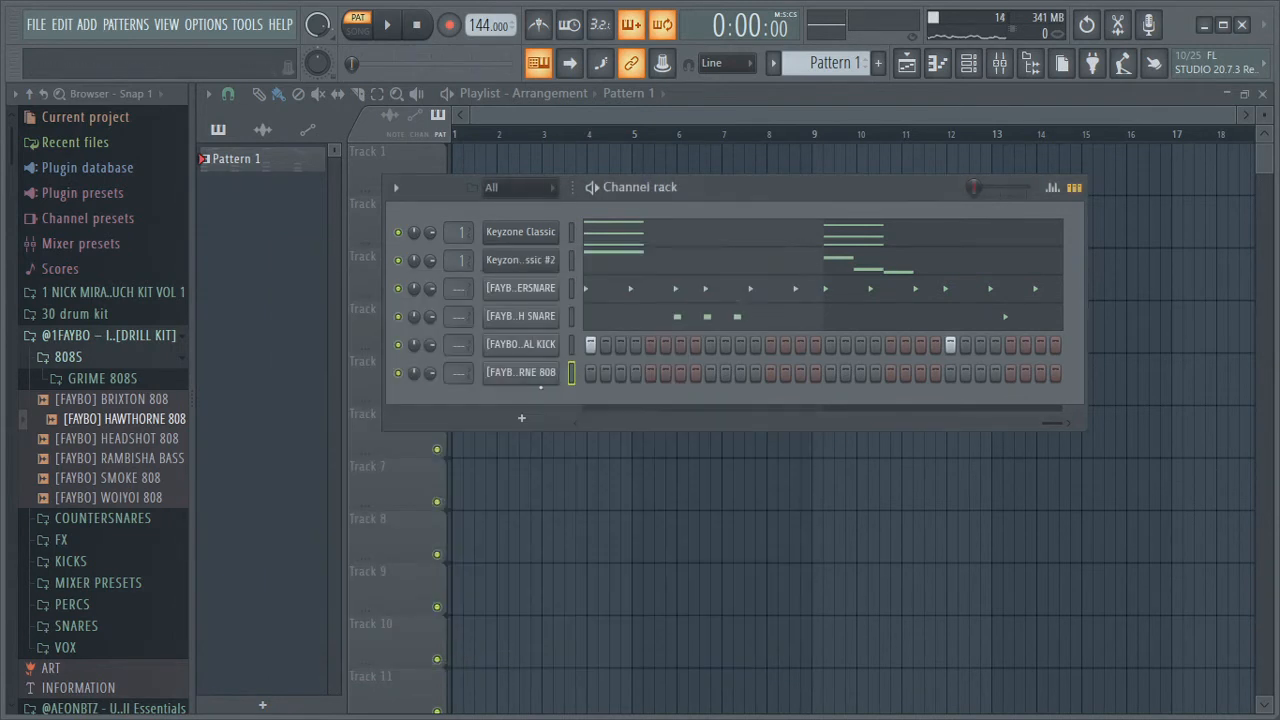
Enable Cut itself on the HAWTHORNE 808 channel and open the channel in the piano roll
{"action": "right_click", "coordinate": [520, 373]}
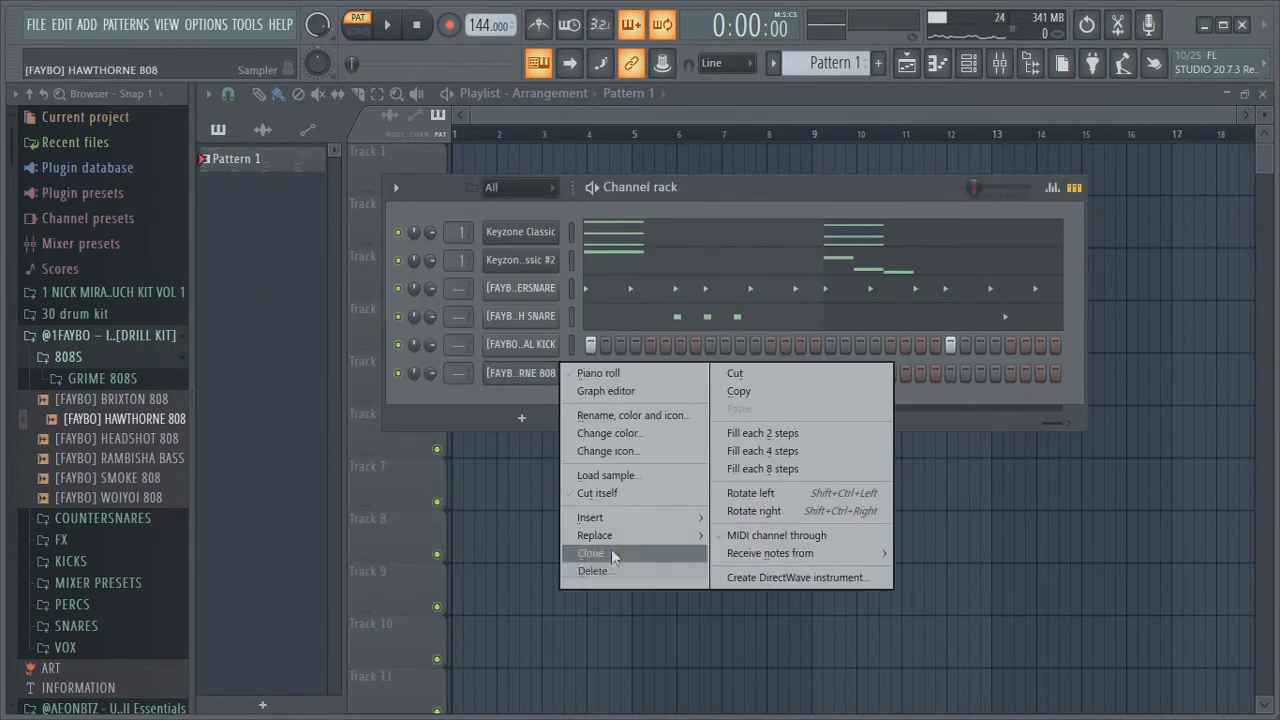
{"action": "left_click", "coordinate": [597, 493]}
{"action": "right_click", "coordinate": [527, 373]}
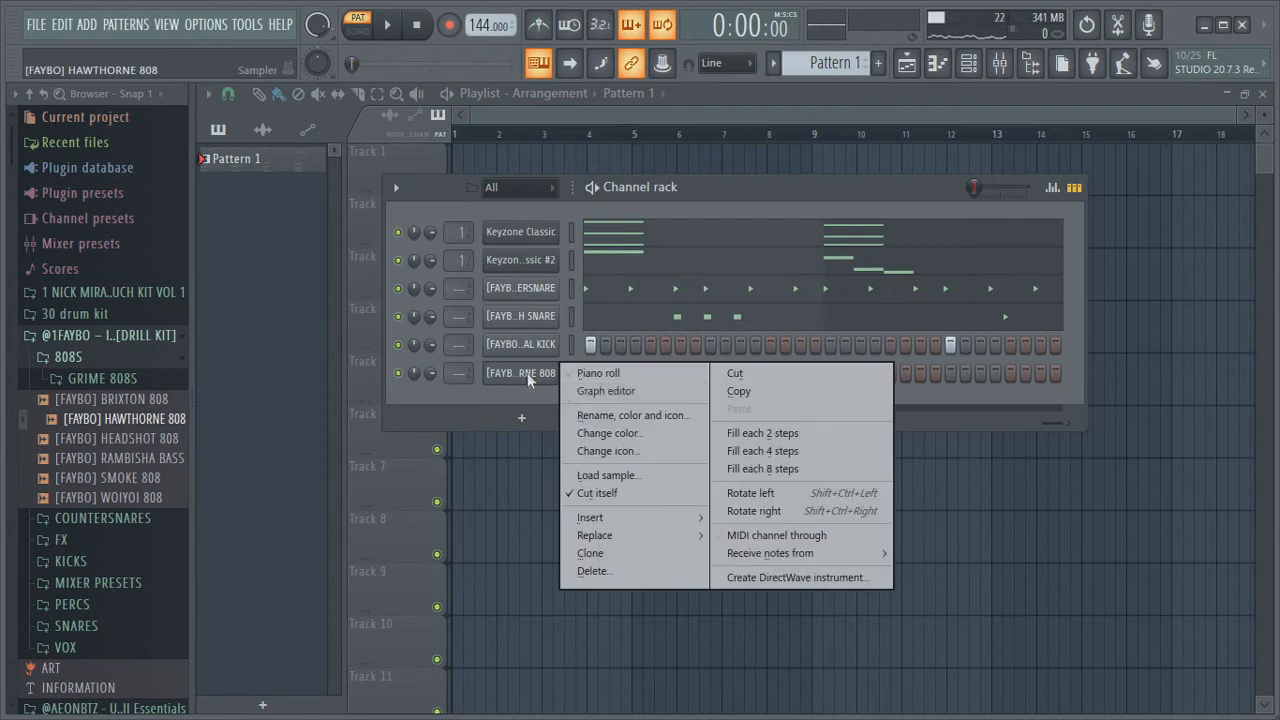
{"action": "left_click", "coordinate": [598, 373]}
Draw a C5 808 note at the start of bar 1, about half a bar long, and play the pattern
{"action": "scroll", "coordinate": [331, 417], "scroll_direction": "down", "scroll_amount": 3}
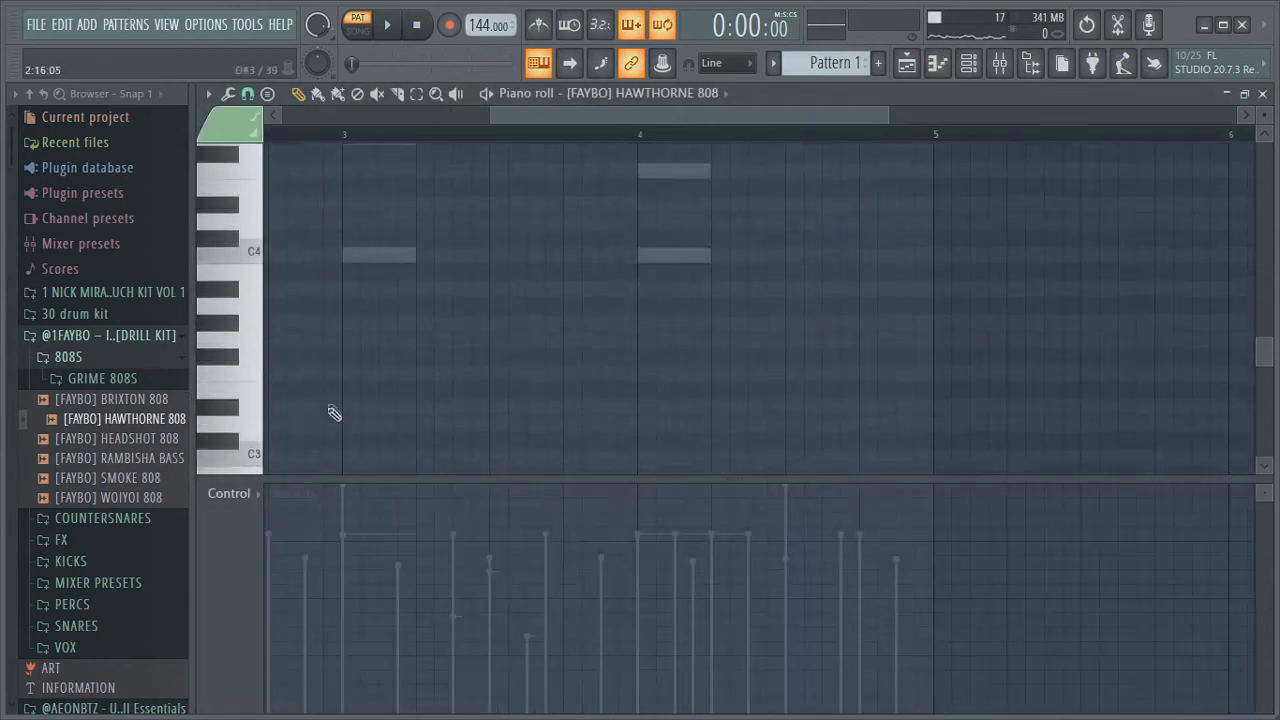
{"action": "scroll", "coordinate": [297, 354], "scroll_direction": "left", "scroll_amount": 5}
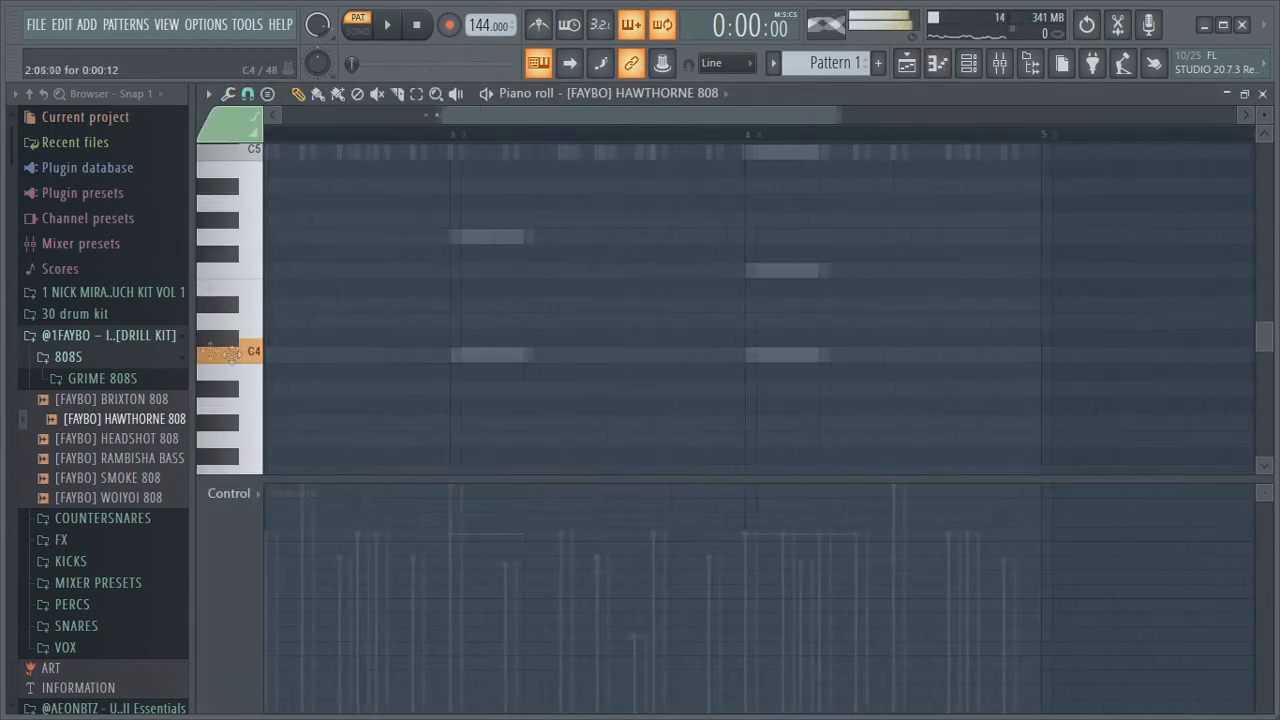
{"action": "left_click", "coordinate": [270, 355]}
{"action": "left_click_drag", "start_coordinate": [323, 362], "coordinate": [277, 157]}
{"action": "scroll", "coordinate": [477, 429], "scroll_direction": "up", "scroll_amount": 3}
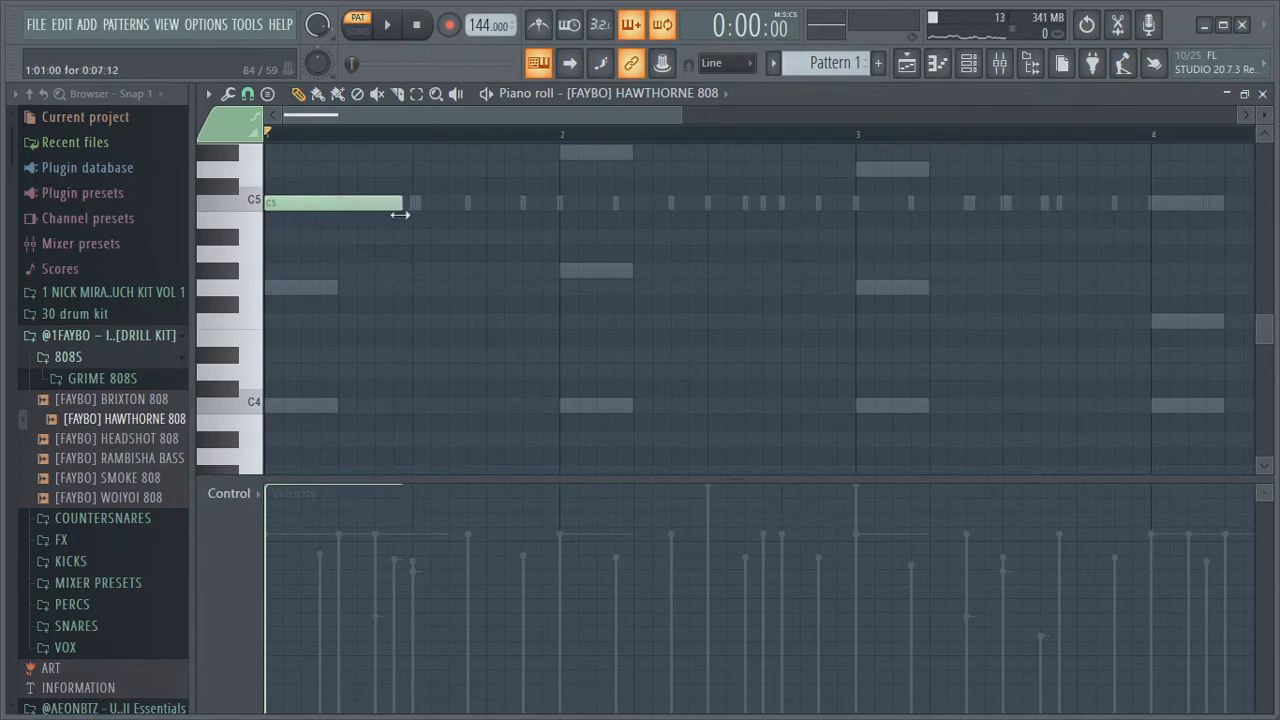
{"action": "key", "text": "space"}
{"action": "scroll", "coordinate": [597, 394], "scroll_direction": "up", "scroll_amount": 2}
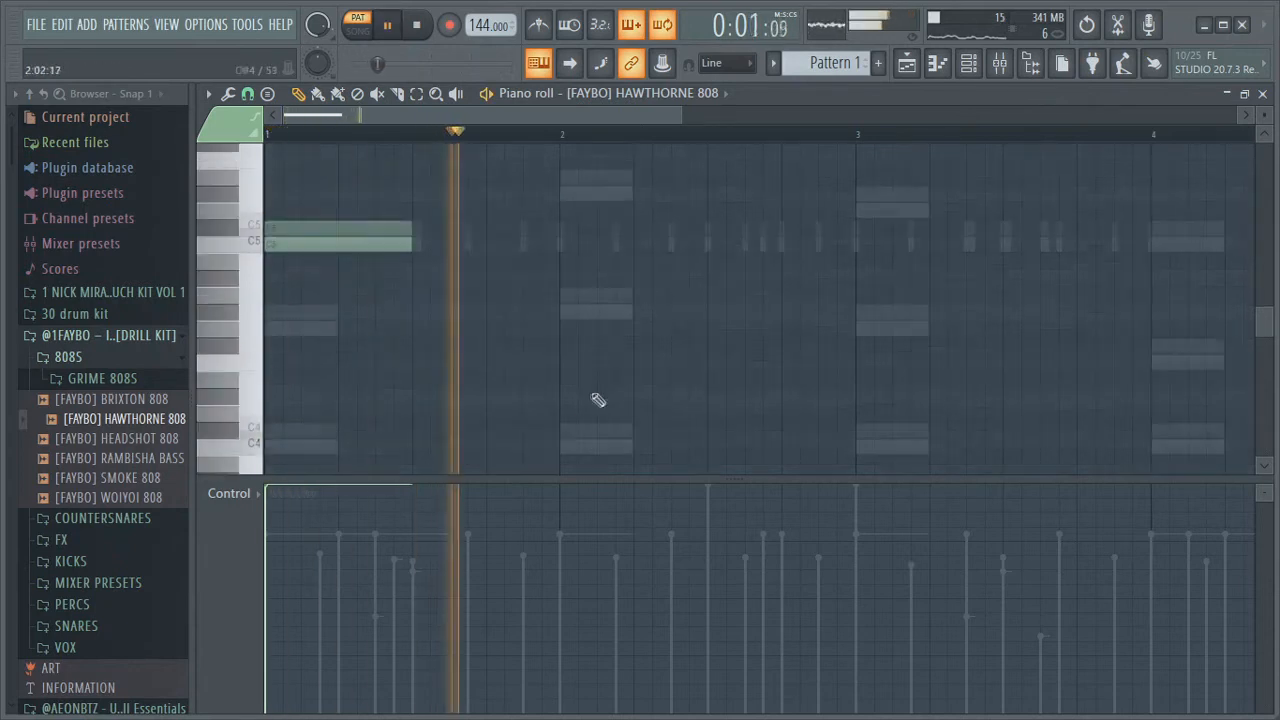
{"action": "key", "text": "space"}
Add a C5 808 note at the start of bar 3 and play the pattern
{"action": "left_click", "coordinate": [856, 304]}
{"action": "key", "text": "space"}
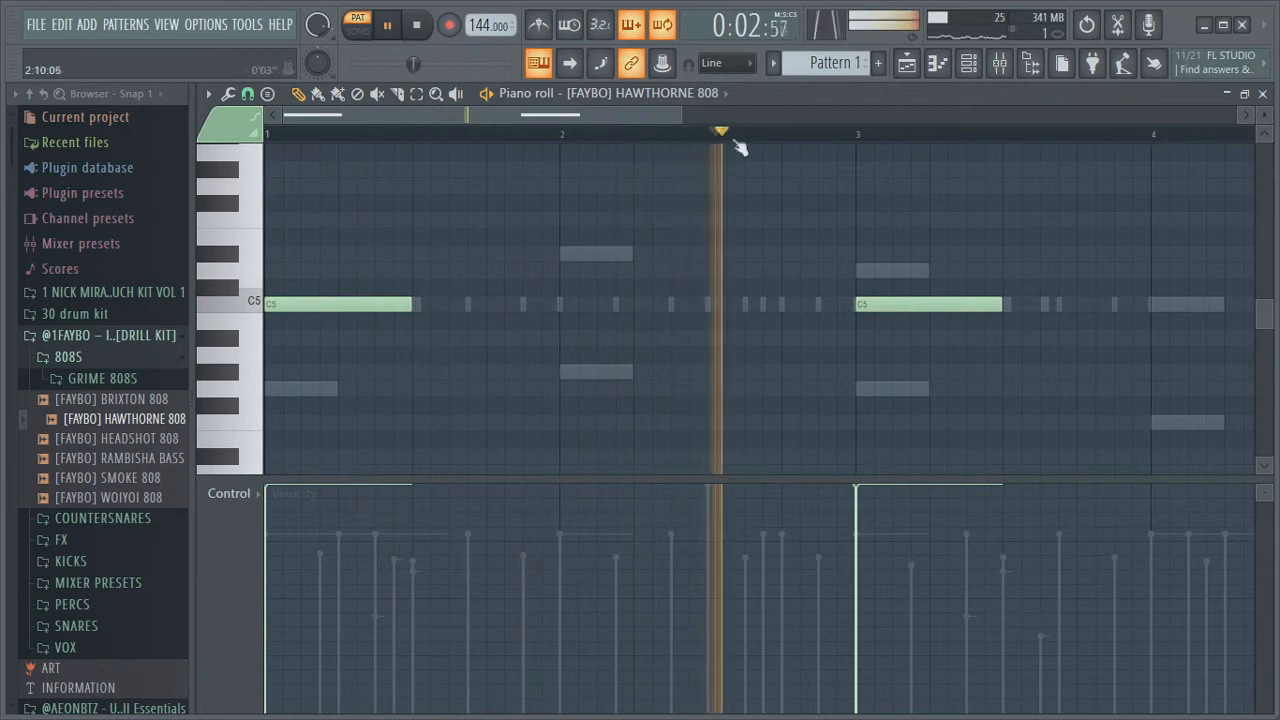
{"action": "key", "text": "space"}
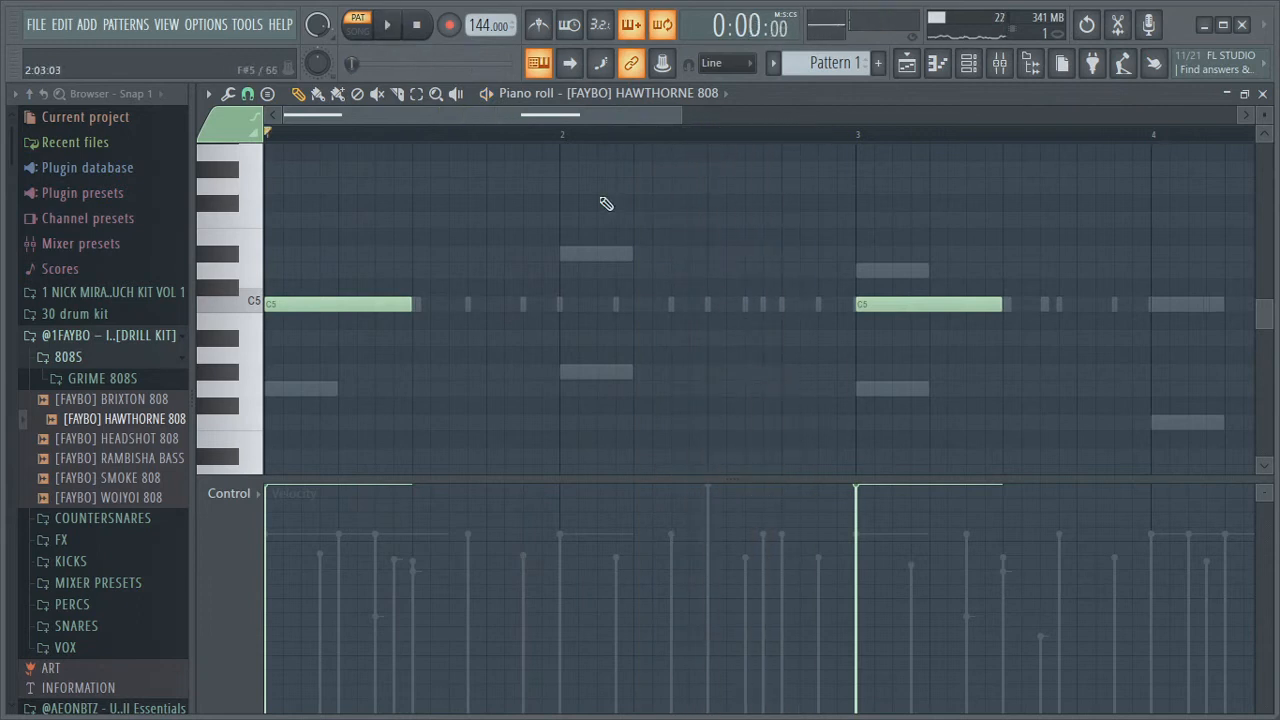
Add a C5 808 note halfway through bar 4 and play the pattern
{"action": "left_click_drag", "start_coordinate": [683, 117], "coordinate": [850, 117]}
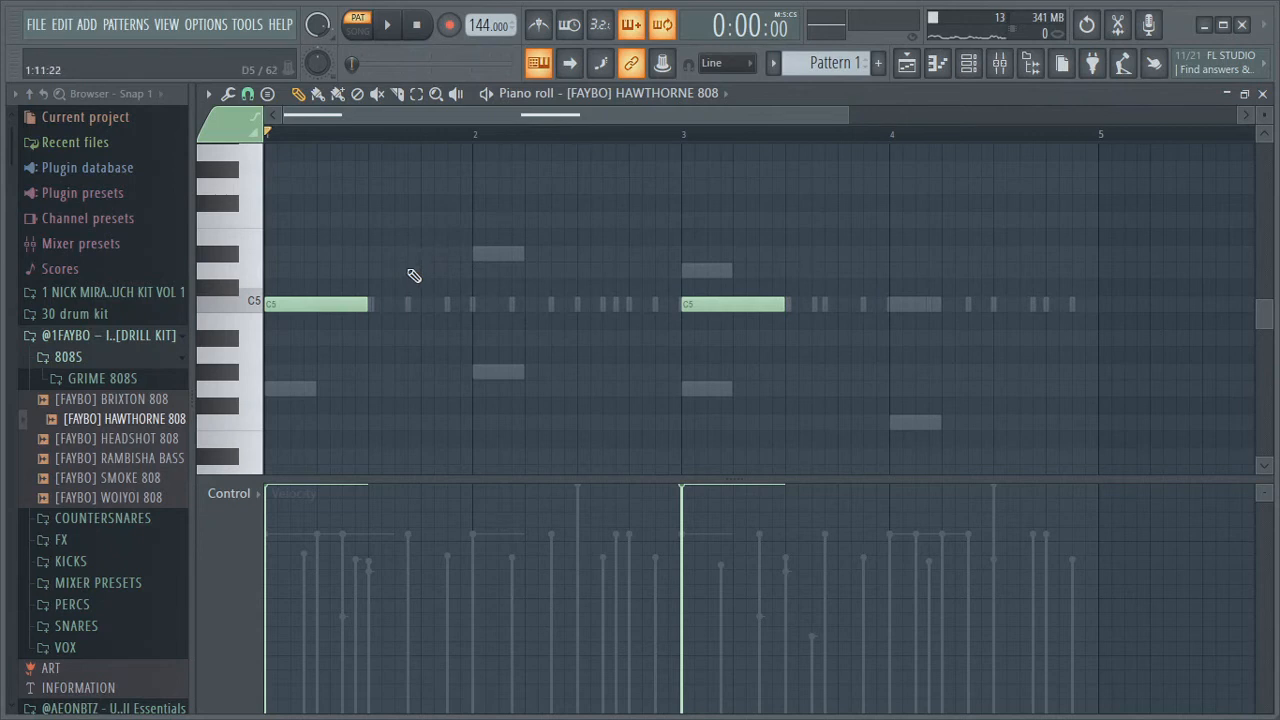
{"action": "key", "text": "space"}
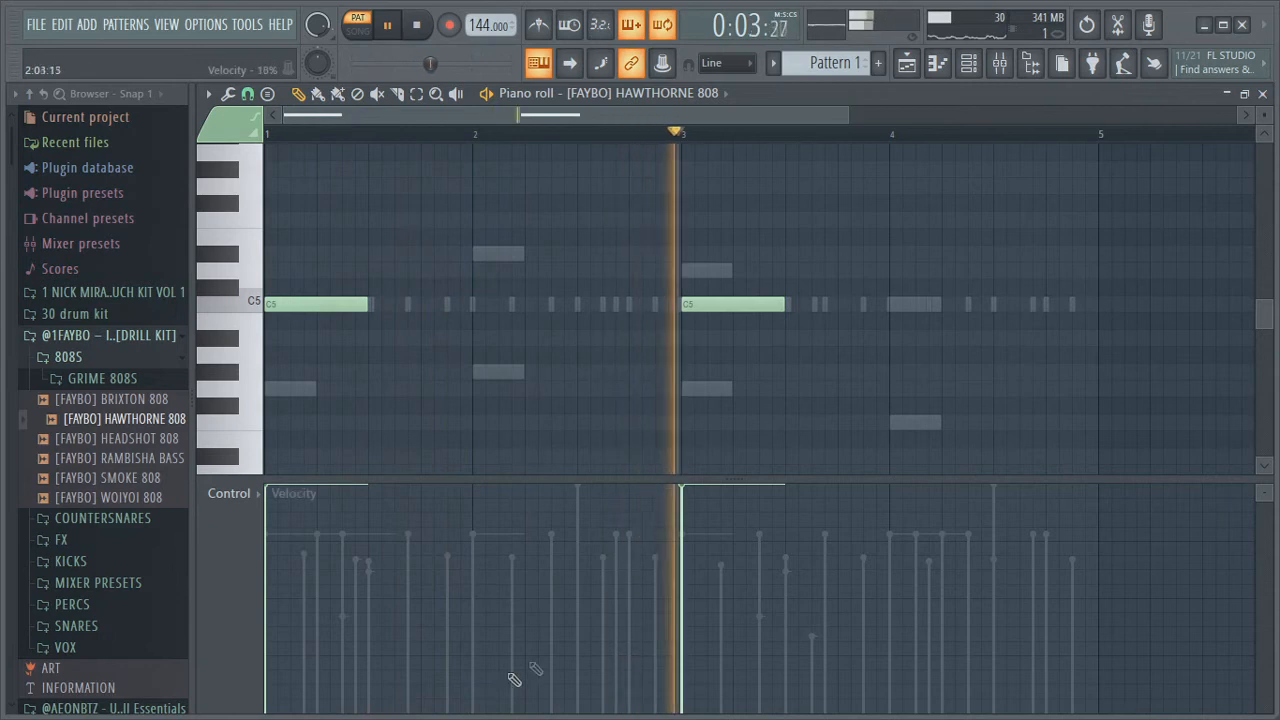
{"action": "left_click", "coordinate": [1003, 306]}
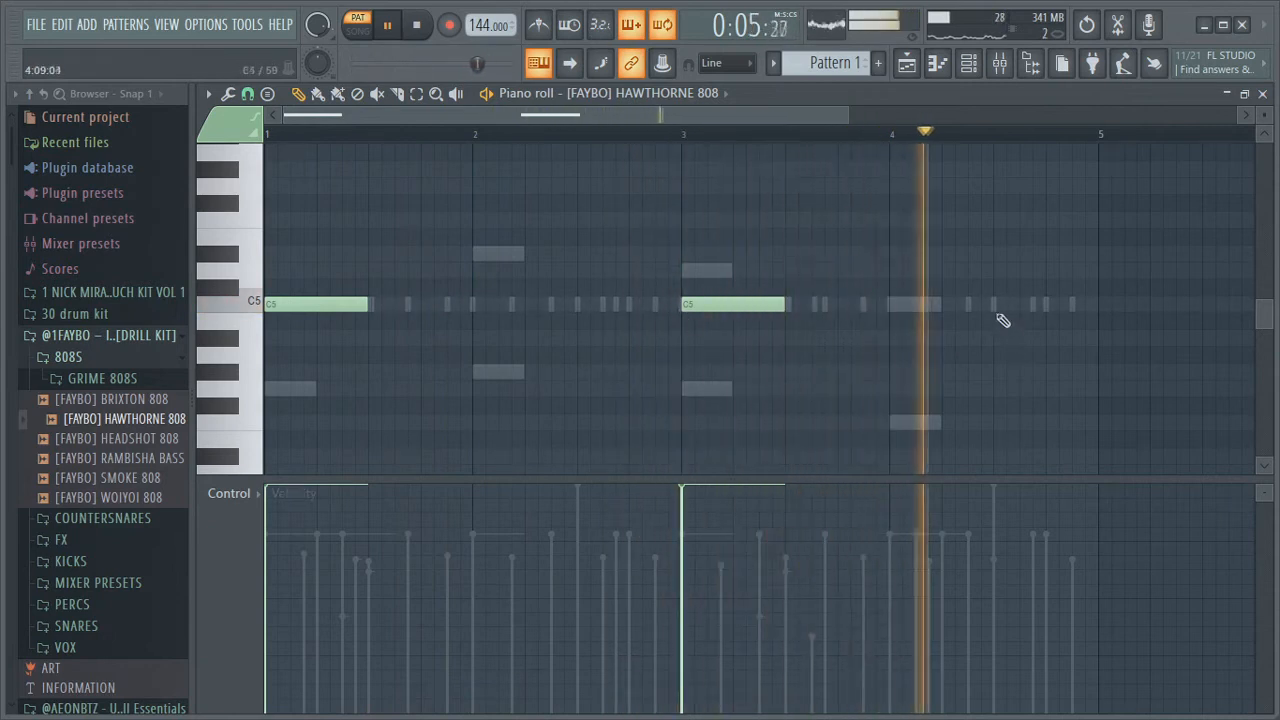
{"action": "key", "text": "space"}
{"action": "key", "text": "space"}
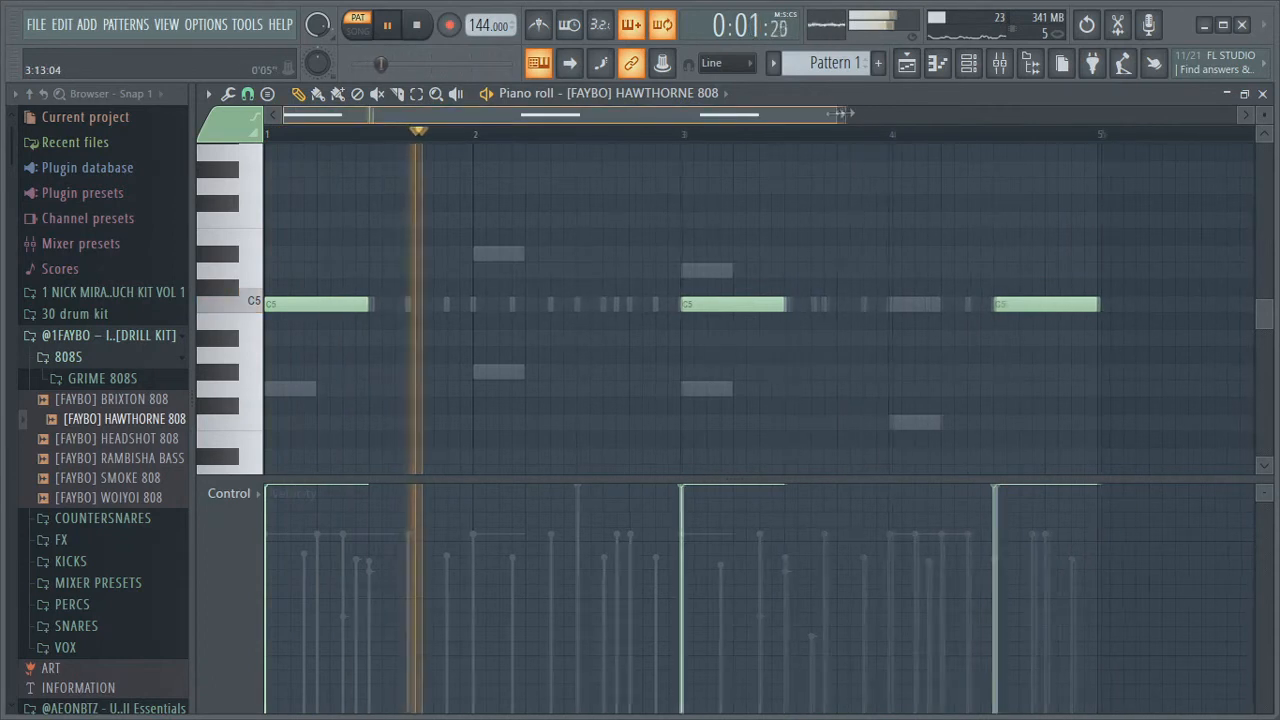
{"action": "left_click_drag", "start_coordinate": [848, 116], "coordinate": [781, 117]}
{"action": "key", "text": "space"}
Add an A#4 808 note halfway through bar 2, lasting about half a bar
{"action": "mouse_move", "coordinate": [622, 322]}
{"action": "left_mouse_down"}
{"action": "mouse_move", "coordinate": [616, 352]}
{"action": "mouse_move", "coordinate": [620, 335]}
{"action": "left_mouse_up"}
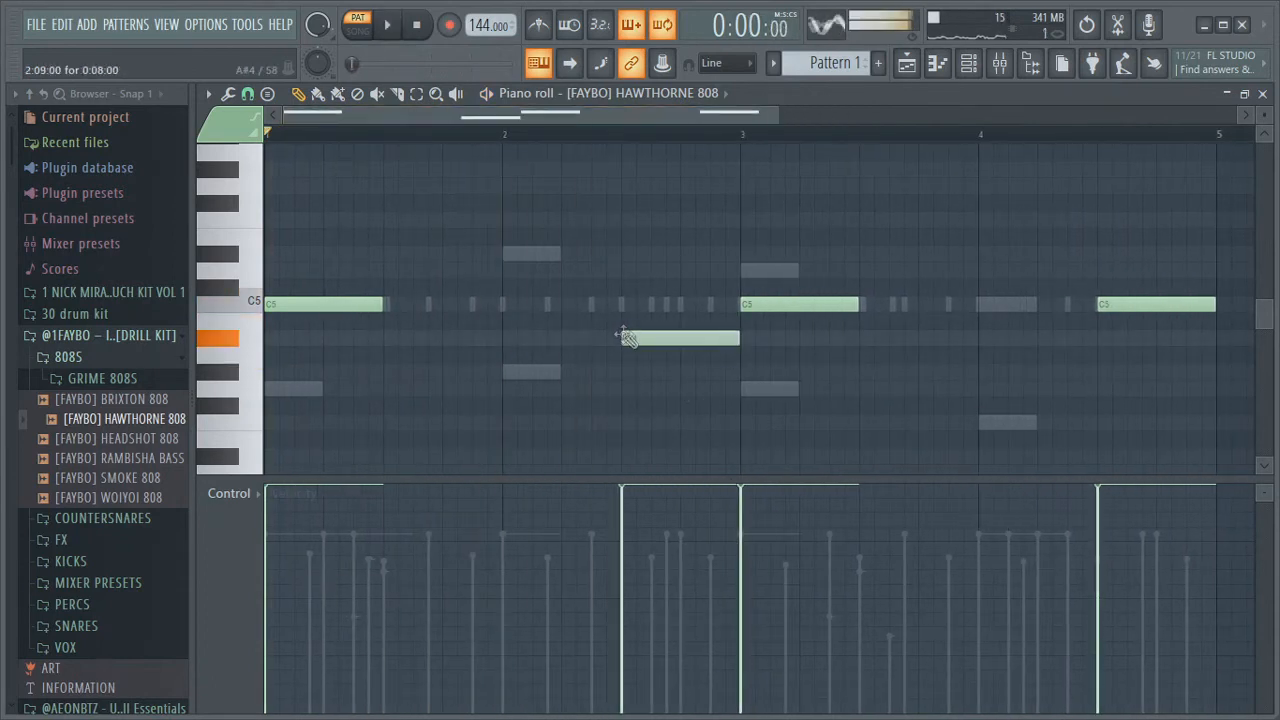
{"action": "mouse_move", "coordinate": [647, 341]}
{"action": "left_mouse_down"}
{"action": "mouse_move", "coordinate": [641, 391]}
{"action": "mouse_move", "coordinate": [645, 338]}
{"action": "left_mouse_up"}
Add a short F5 slide note above the A#4 note and play the pattern
{"action": "left_click", "coordinate": [624, 220]}
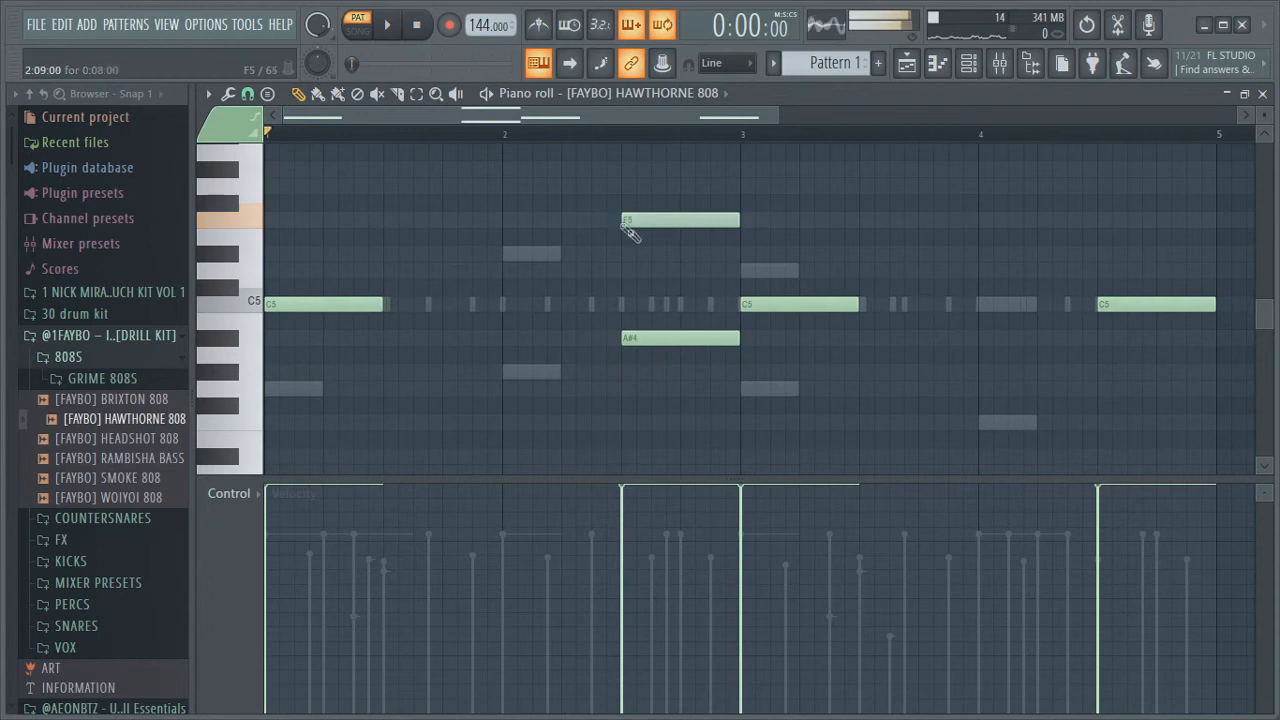
{"action": "left_click_drag", "start_coordinate": [735, 222], "coordinate": [626, 230]}
{"action": "double_click", "coordinate": [622, 221]}
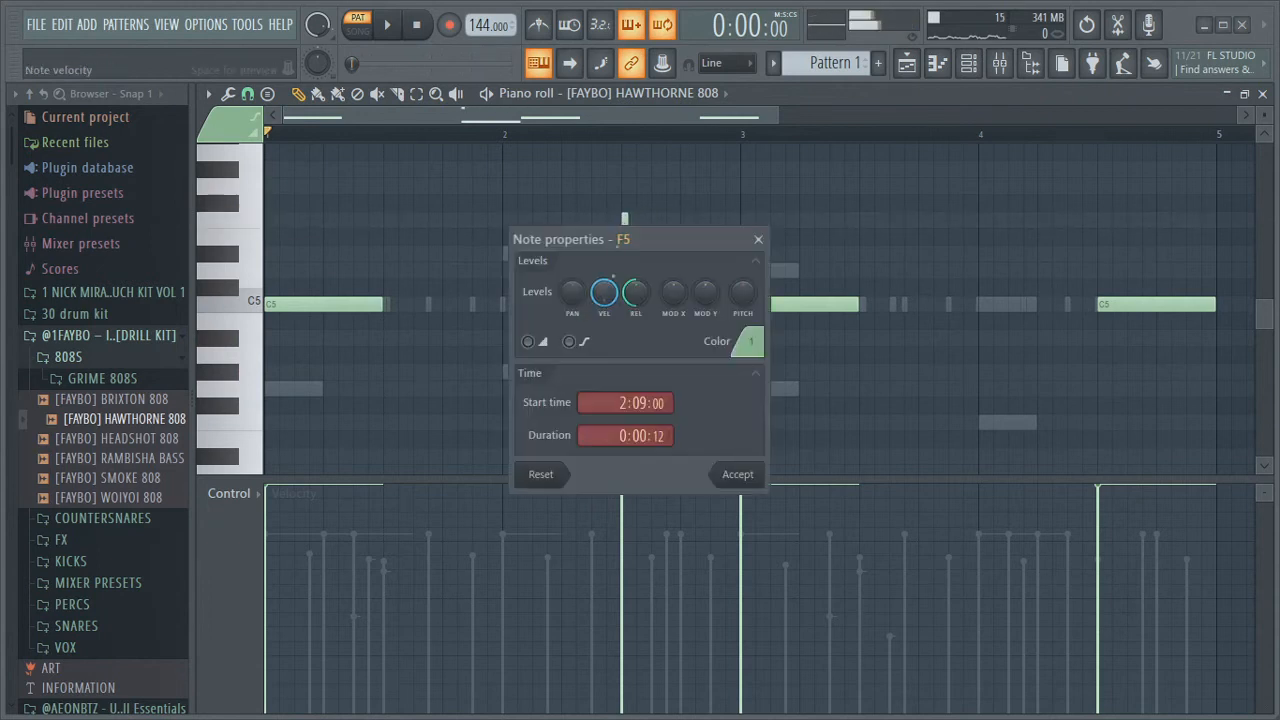
{"action": "left_click", "coordinate": [742, 476]}
{"action": "key", "text": "space"}
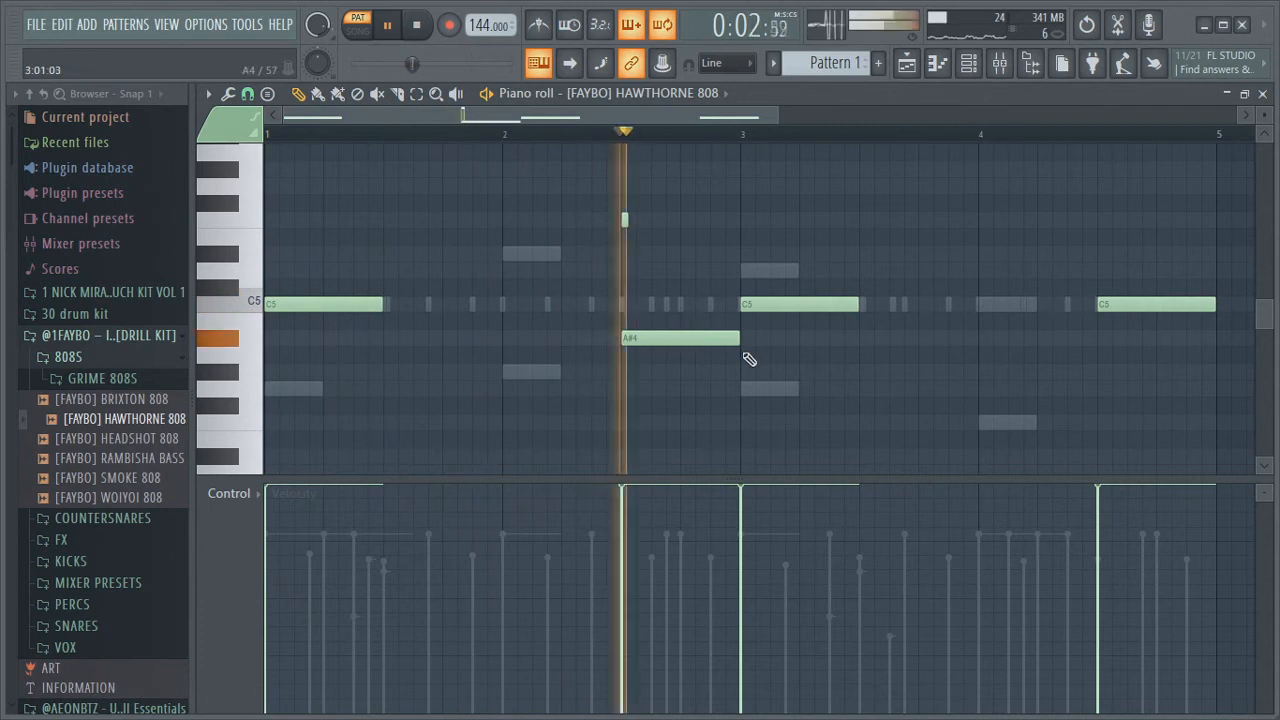
{"action": "key", "text": "space"}
Raise the slide note to A#5 and play the pattern
{"action": "double_click", "coordinate": [625, 220]}
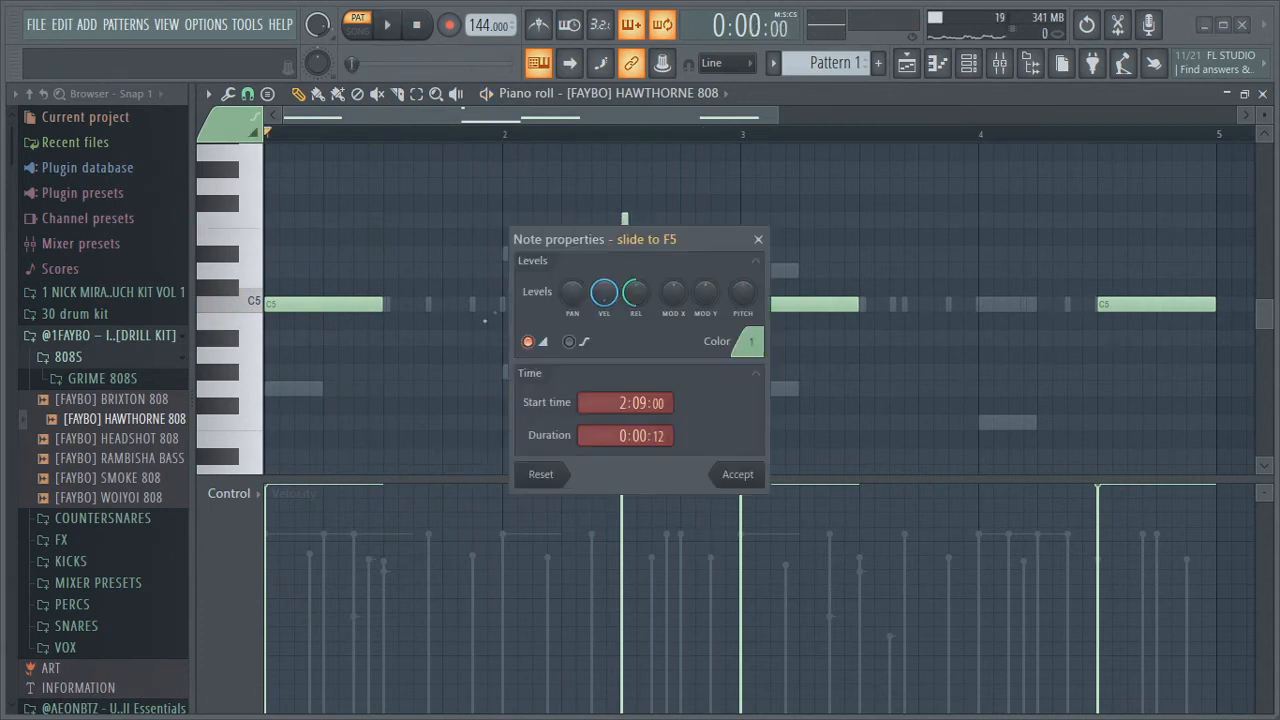
{"action": "left_click", "coordinate": [758, 240]}
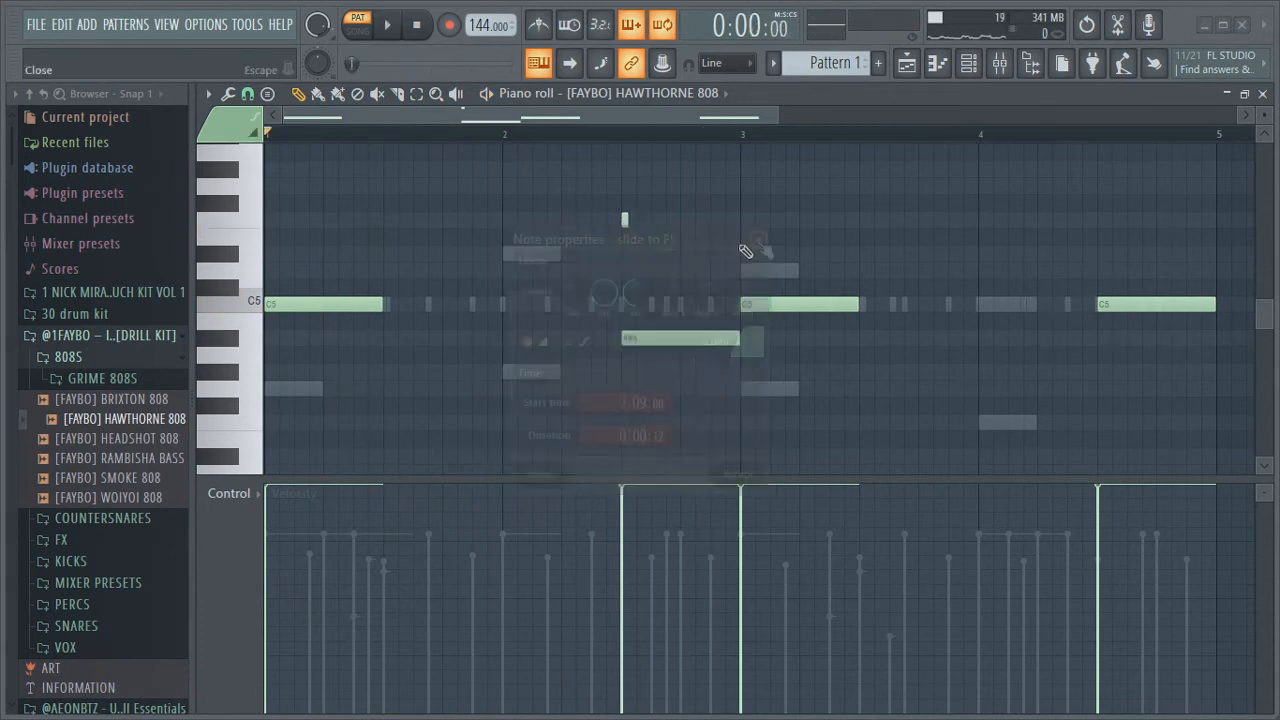
{"action": "double_click", "coordinate": [625, 220]}
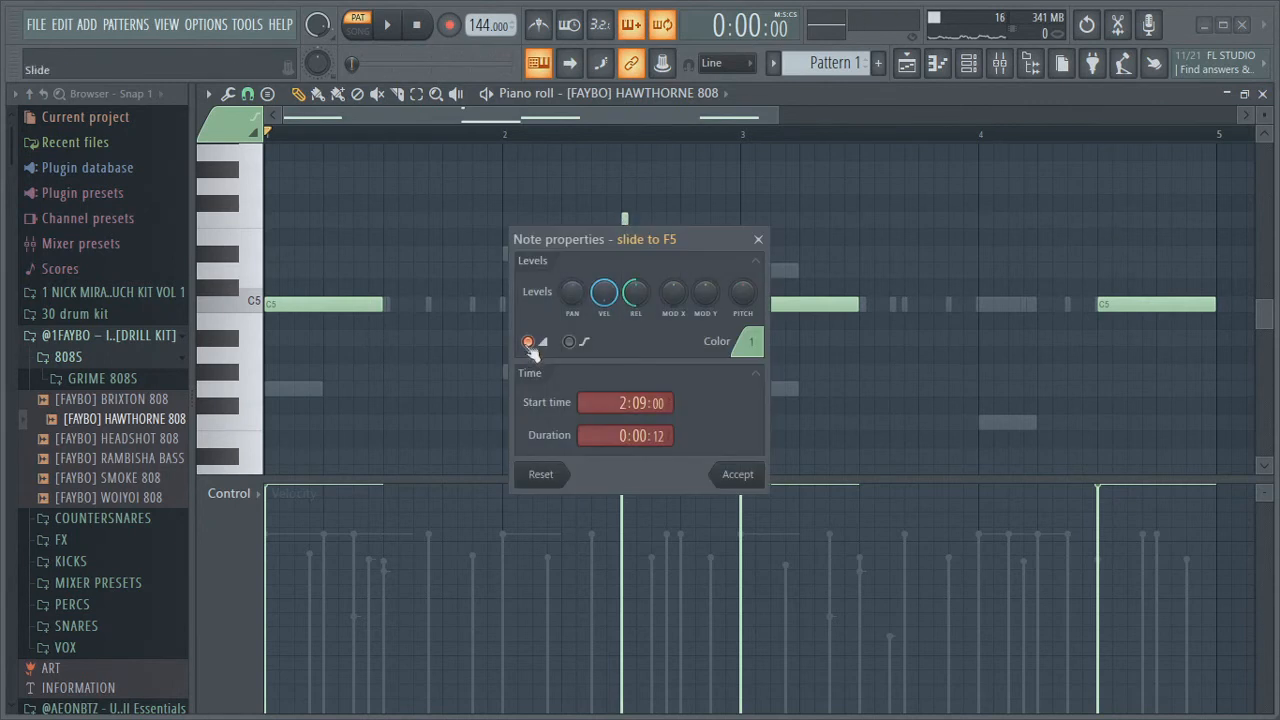
{"action": "left_click", "coordinate": [731, 484]}
{"action": "left_click_drag", "start_coordinate": [624, 221], "coordinate": [624, 171]}
{"action": "key", "text": "space"}
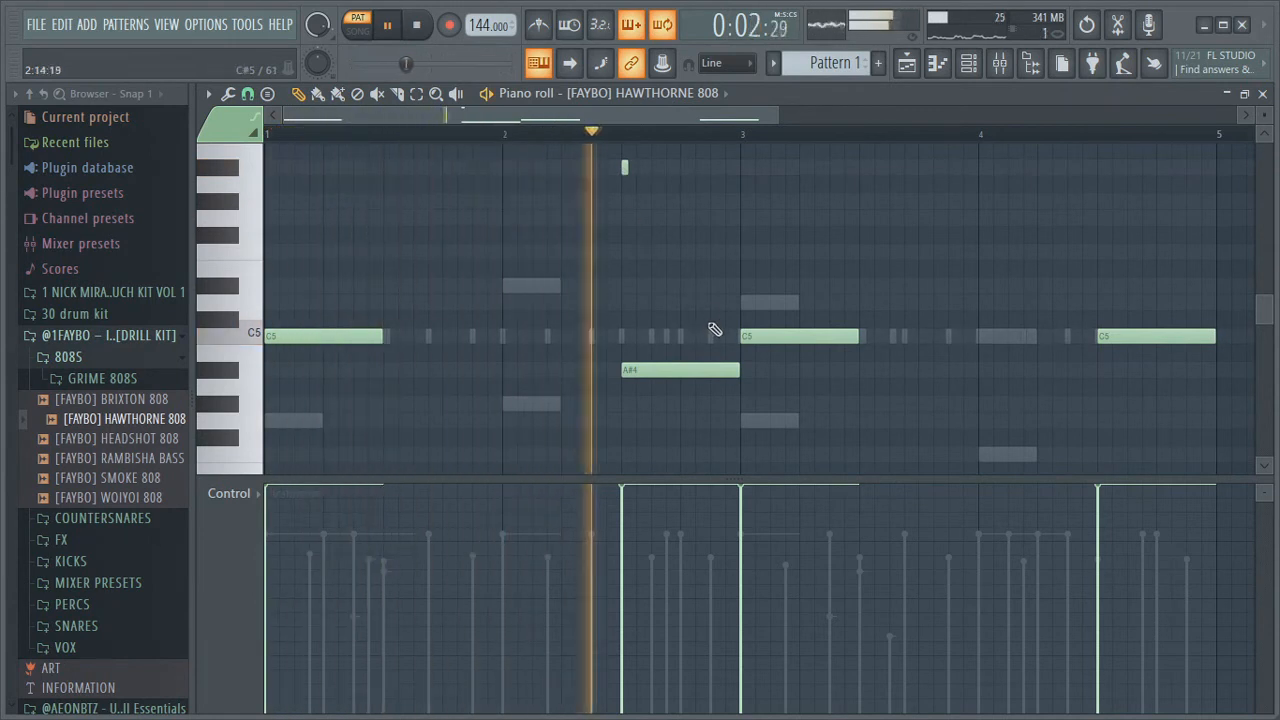
Move the A#4 note in bar 2 up to C5 while the pattern plays
{"action": "key", "text": "space"}
{"action": "key", "text": "space"}
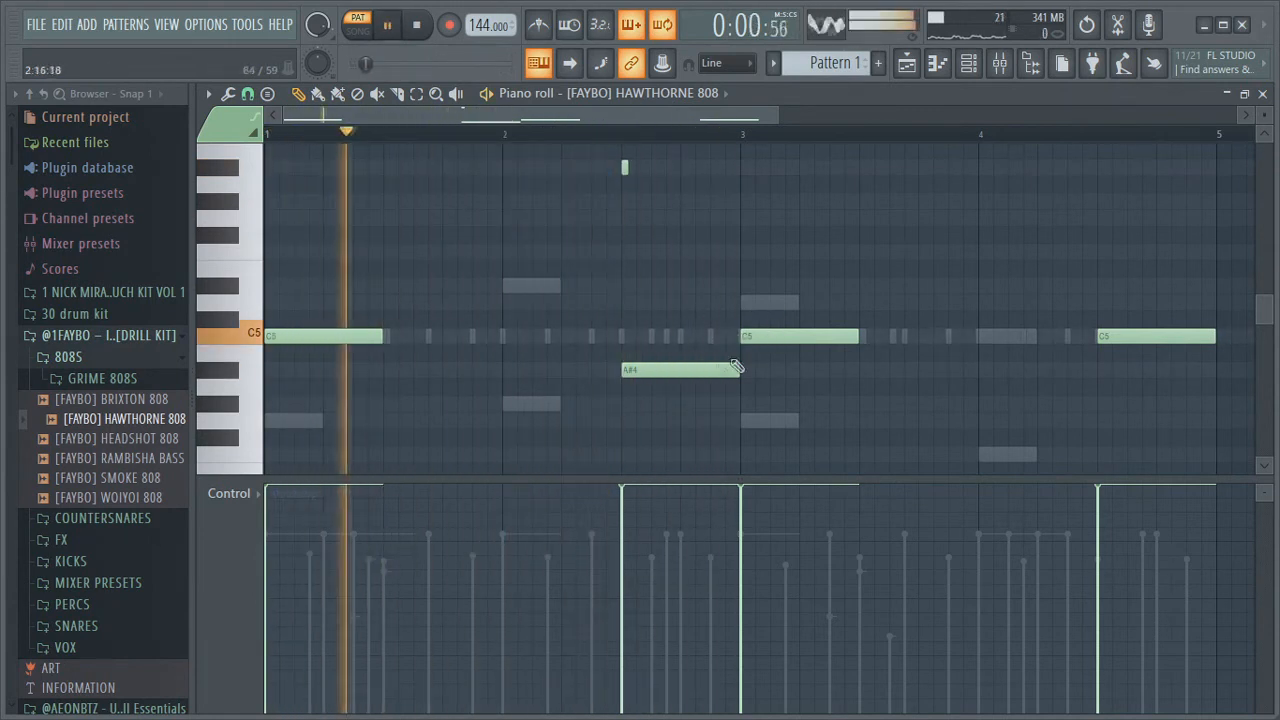
{"action": "left_click_drag", "start_coordinate": [643, 360], "coordinate": [647, 325]}
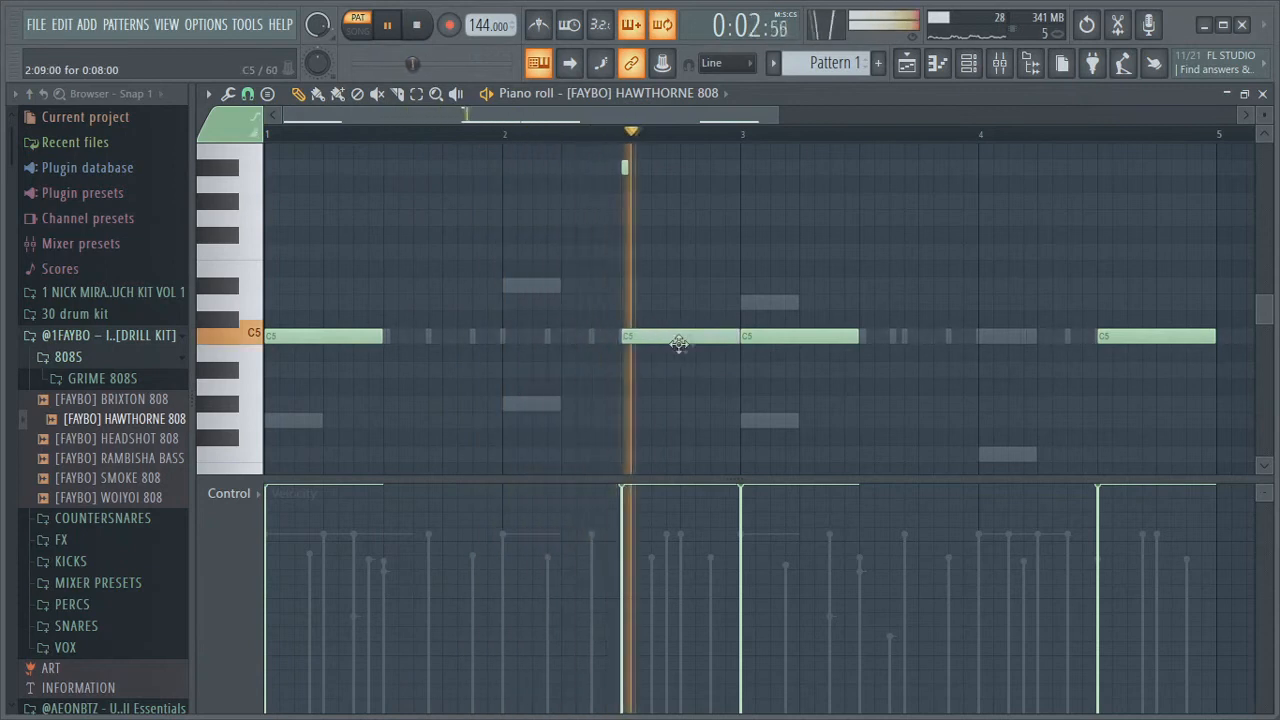
{"action": "key", "text": "space"}
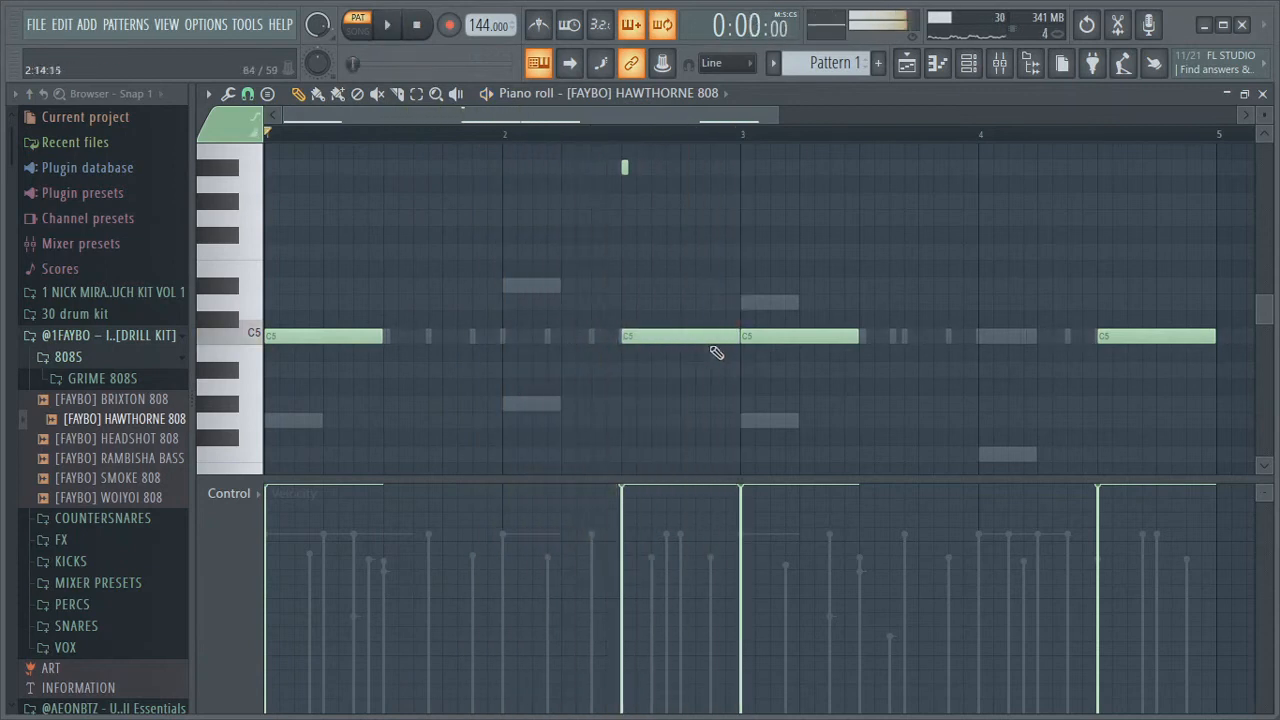
Add an F5 slide note at the start of bar 3 and play the pattern
{"action": "left_click", "coordinate": [741, 219]}
{"action": "double_click", "coordinate": [742, 254]}
{"action": "left_click", "coordinate": [737, 476]}
{"action": "key", "text": "space"}
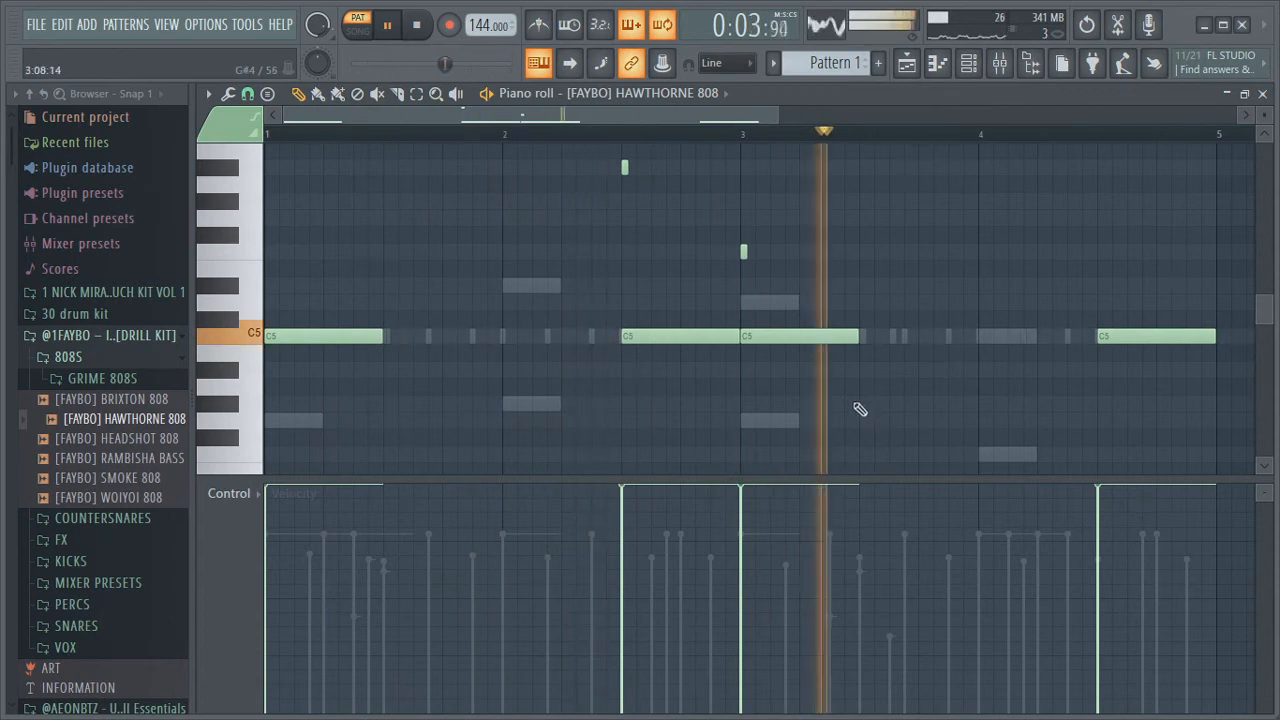
{"action": "key", "text": "space"}
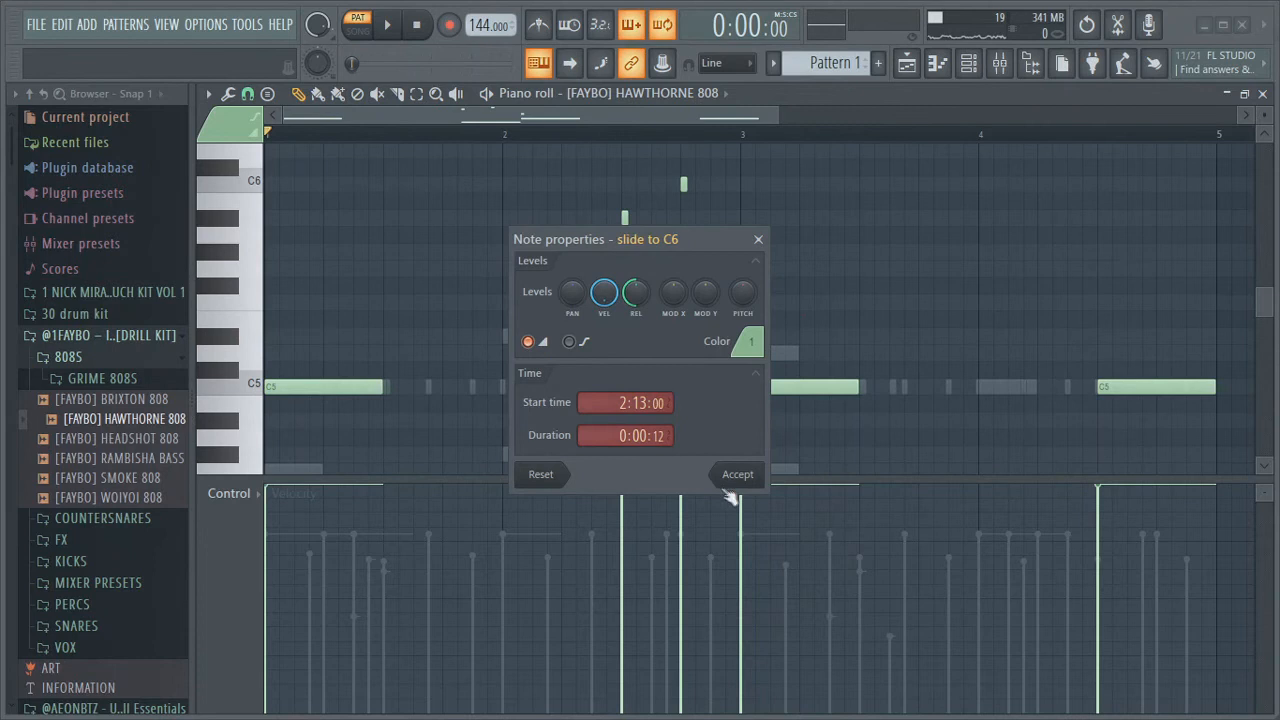
Add a C6 slide note before bar 3 and lower the bar 2 808 note to G#4, then play the pattern
{"action": "left_click", "coordinate": [737, 474]}
{"action": "scroll", "coordinate": [730, 360], "scroll_direction": "up", "scroll_amount": 2}
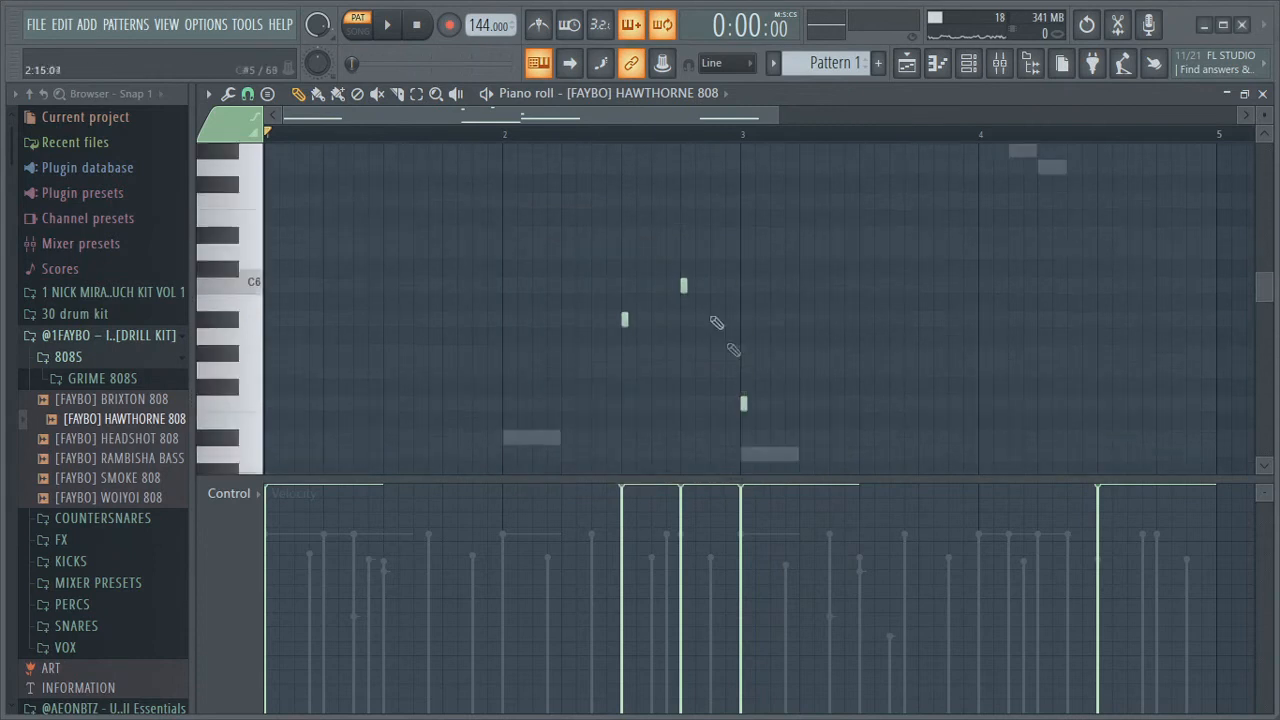
{"action": "scroll", "coordinate": [699, 244], "scroll_direction": "down", "scroll_amount": 2}
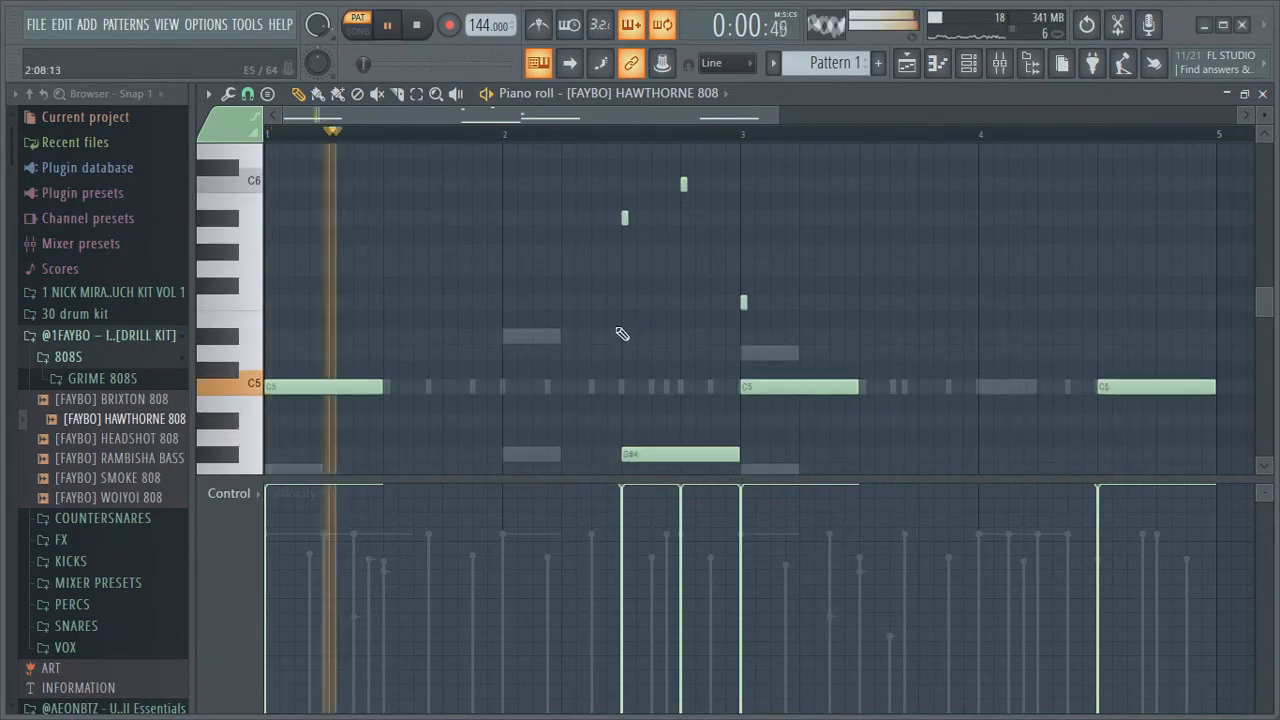
{"action": "key", "text": "space"}
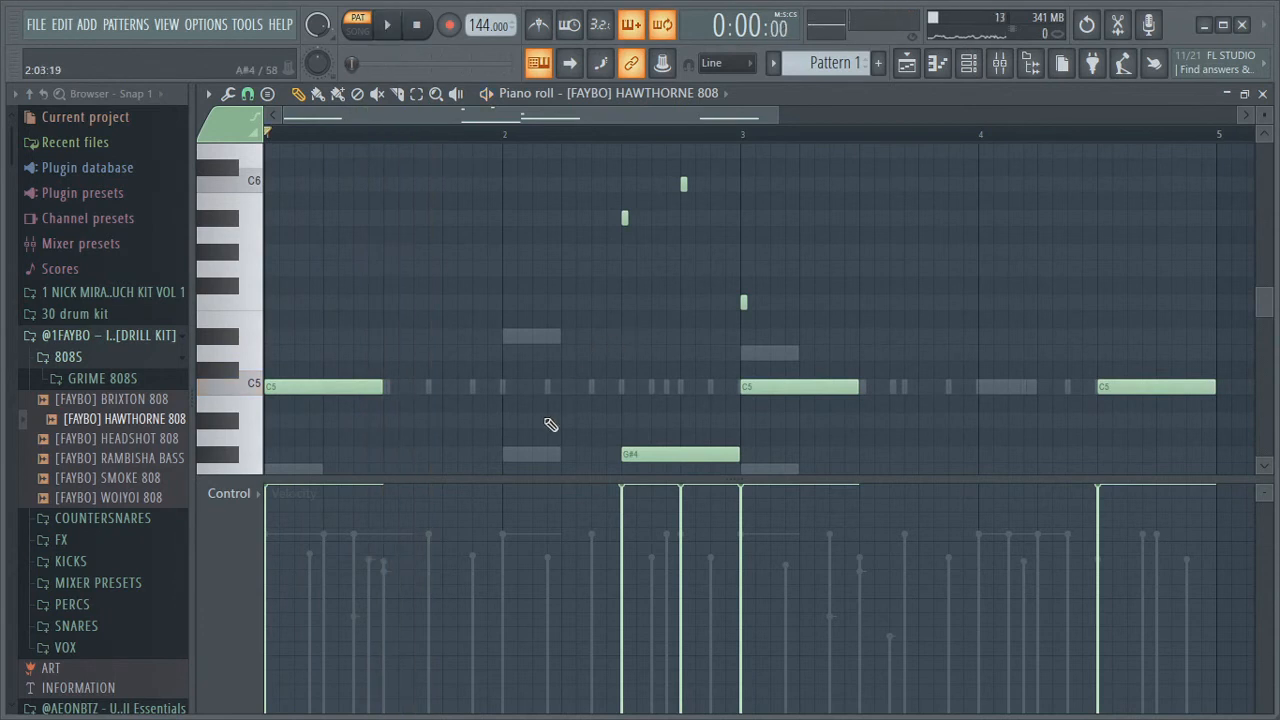
Play the pattern and scroll through the 808 notes around bars 2 and 3
{"action": "key", "text": "space"}
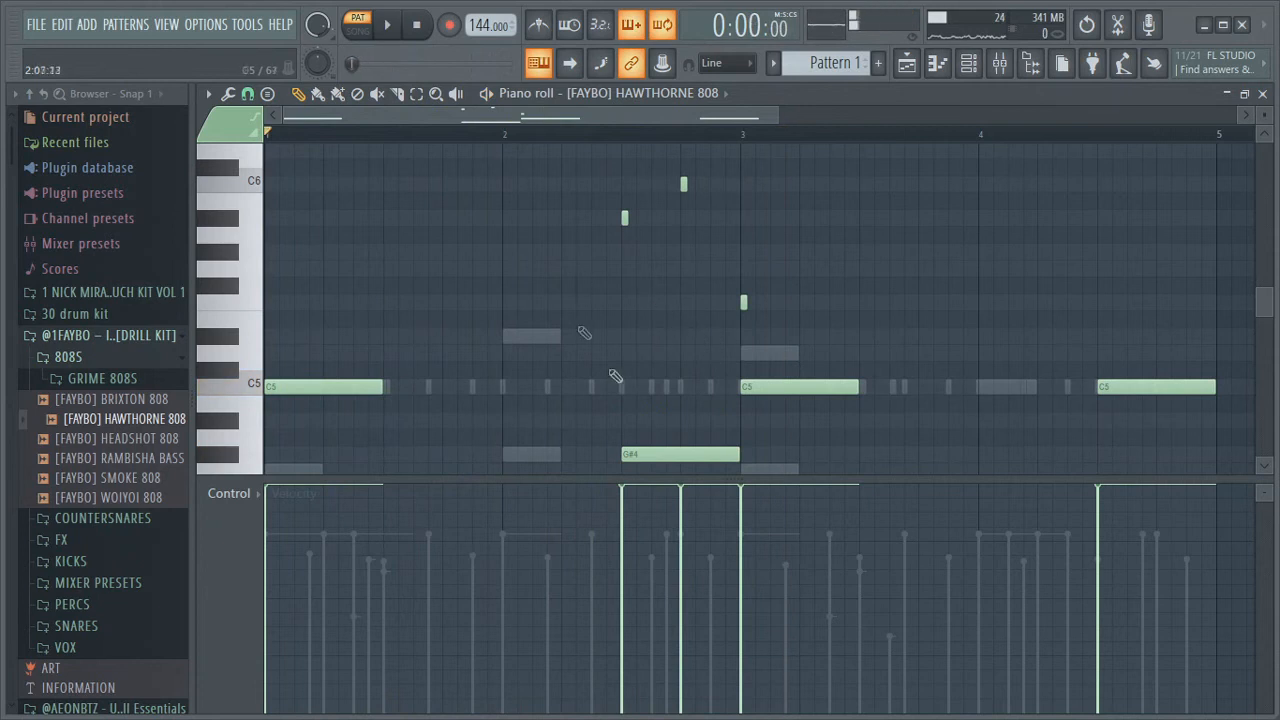
{"action": "scroll", "coordinate": [620, 370], "scroll_direction": "down", "scroll_amount": 2}
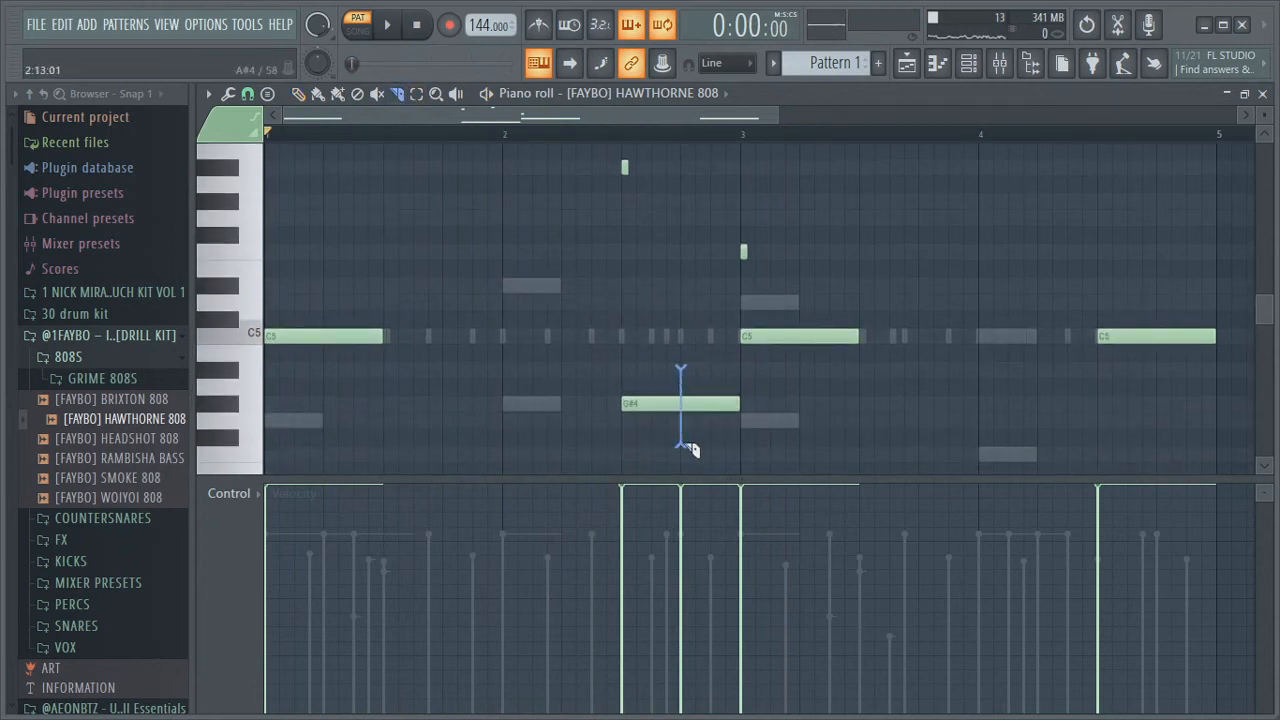
{"action": "key", "text": "space"}
{"action": "scroll", "coordinate": [737, 405], "scroll_direction": "up", "scroll_amount": 4}
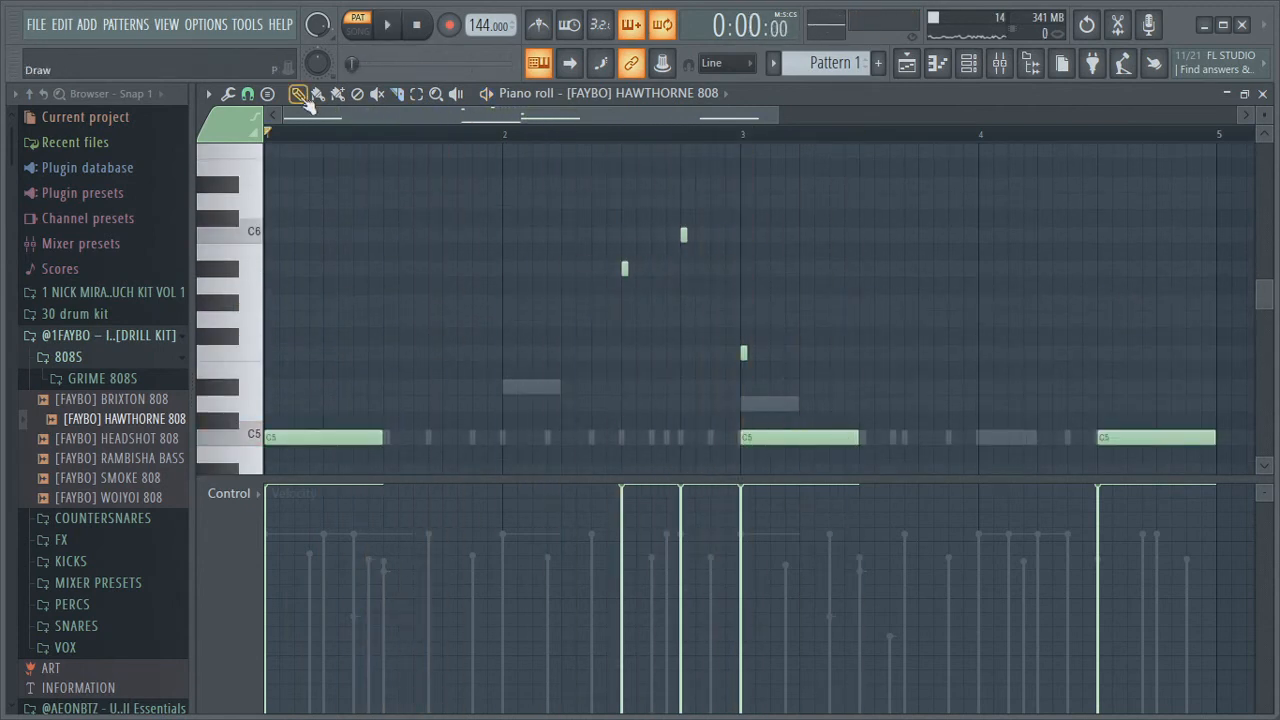
{"action": "scroll", "coordinate": [897, 401], "scroll_direction": "down", "scroll_amount": 2}
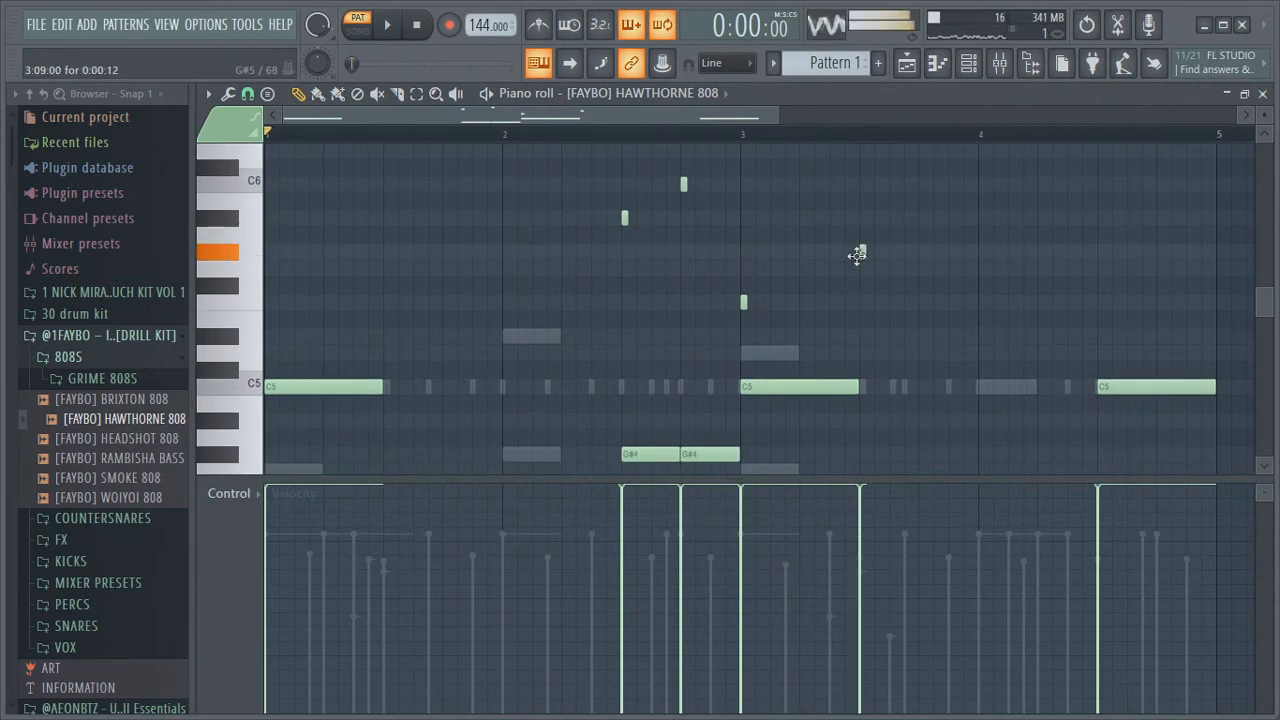
{"action": "scroll", "coordinate": [887, 376], "scroll_direction": "down", "scroll_amount": 2}
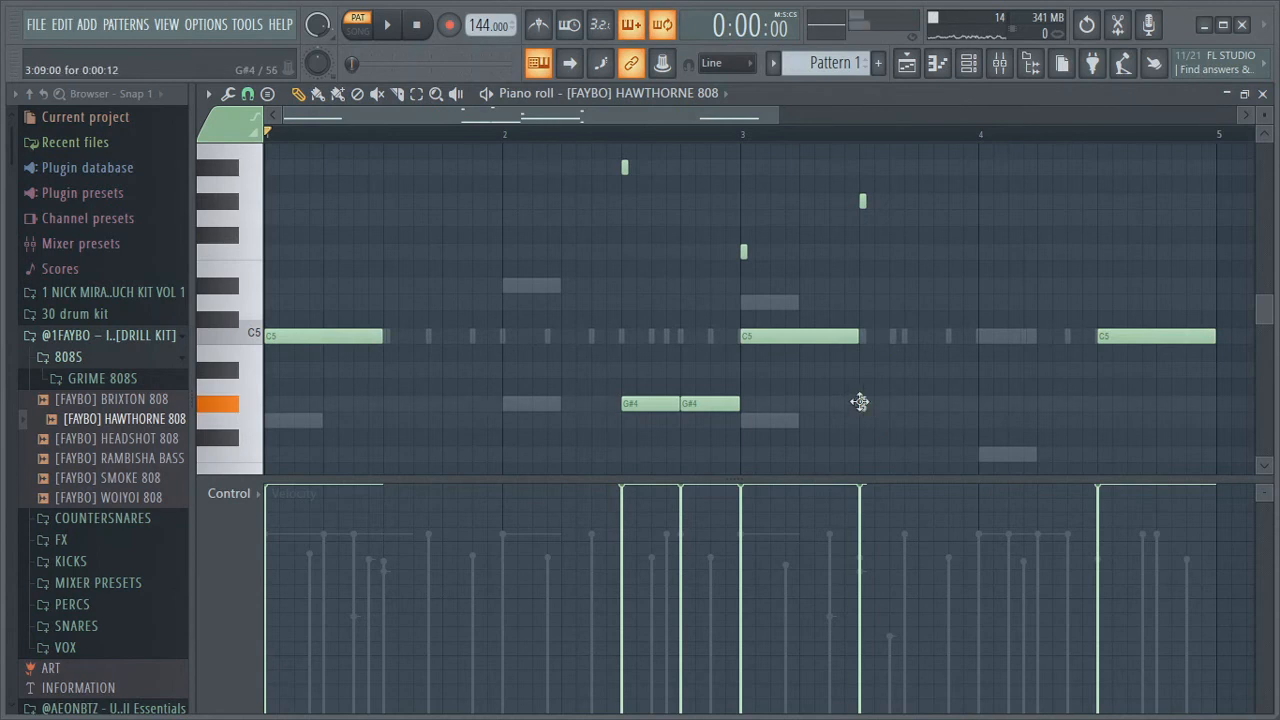
Place a G#4 808 note at 3:09 about half a bar long and check its note properties
{"action": "double_click", "coordinate": [860, 405]}
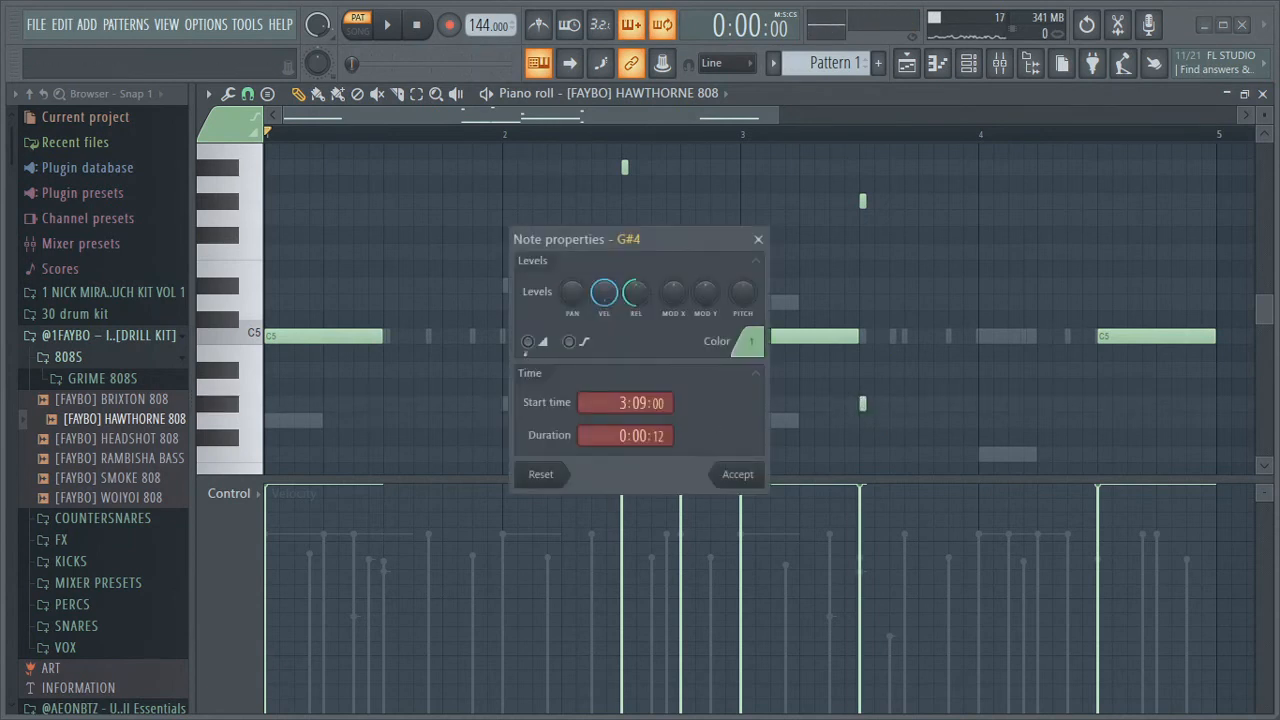
{"action": "left_click", "coordinate": [741, 477]}
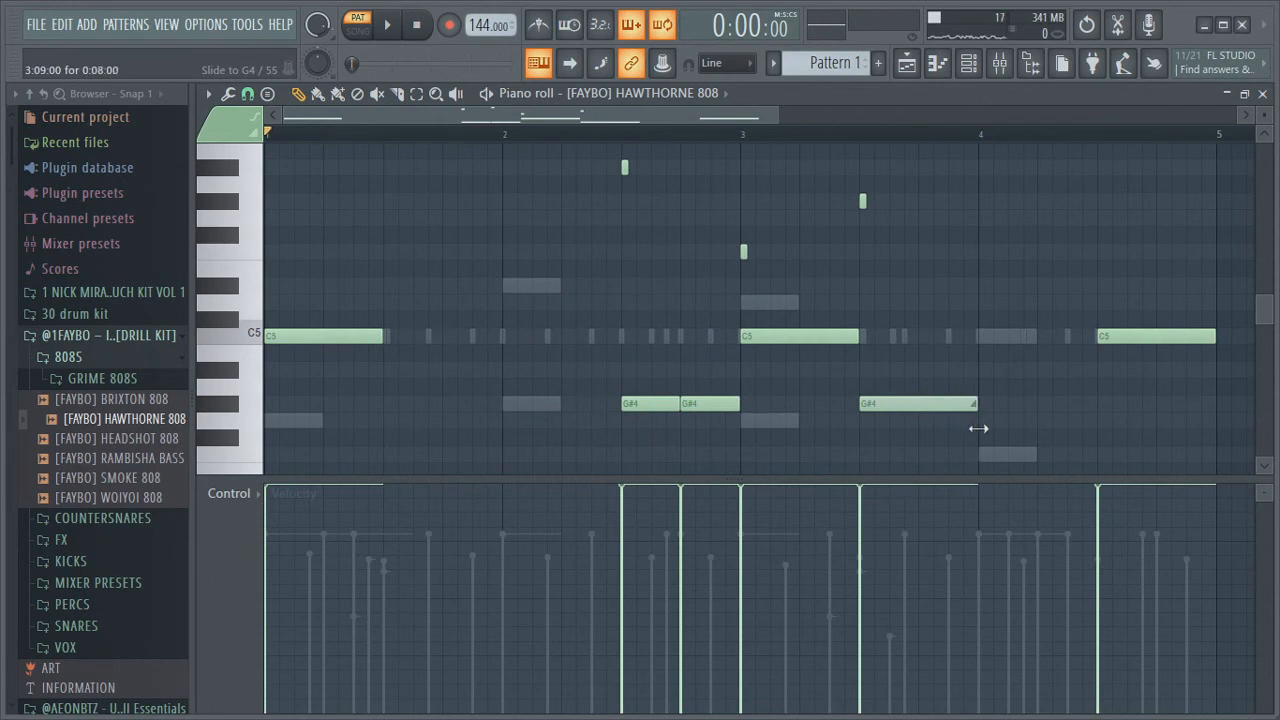
{"action": "double_click", "coordinate": [921, 410]}
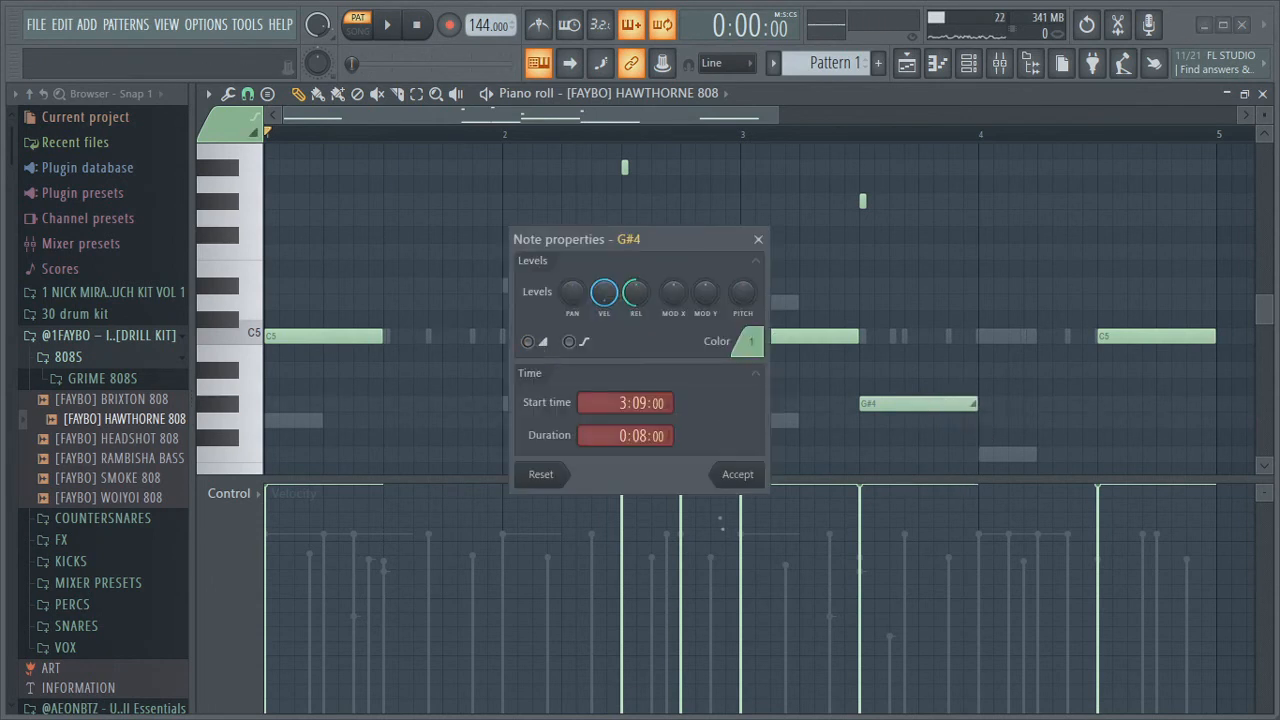
{"action": "left_click", "coordinate": [741, 475]}
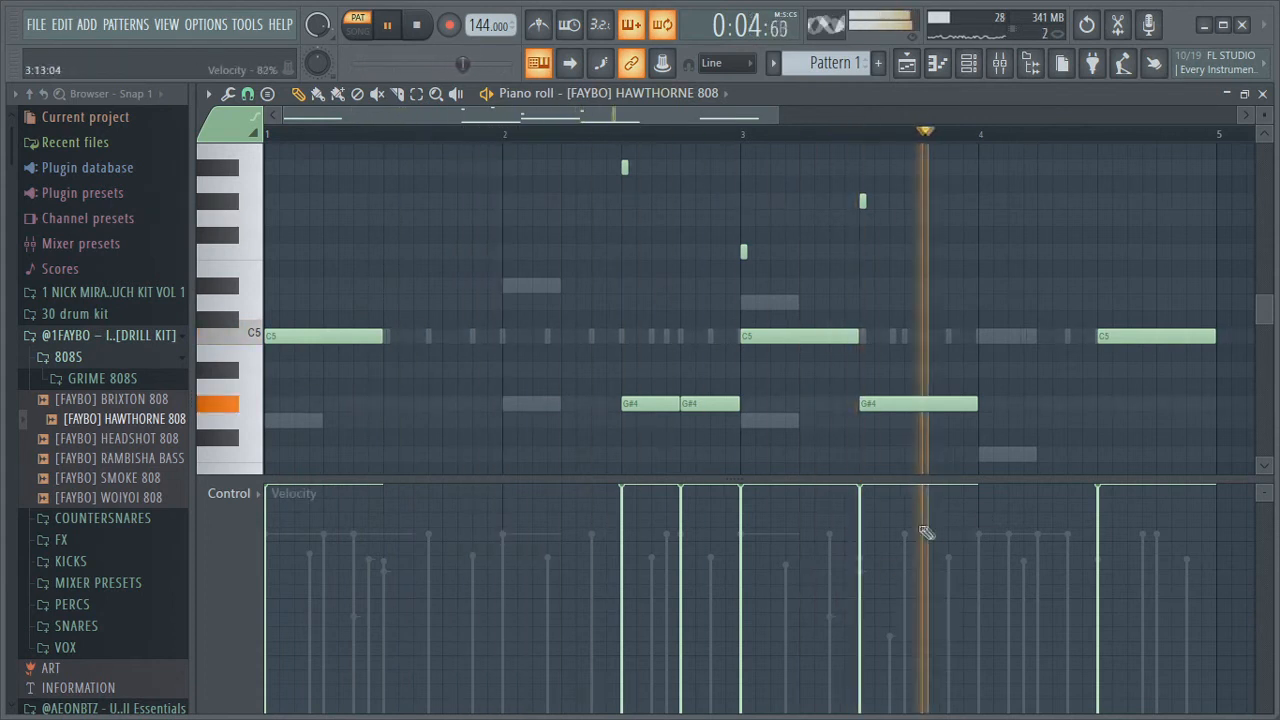
Inspect the G#5 slide note at 3:09, play the pattern, and delete that slide note
{"action": "double_click", "coordinate": [864, 205]}
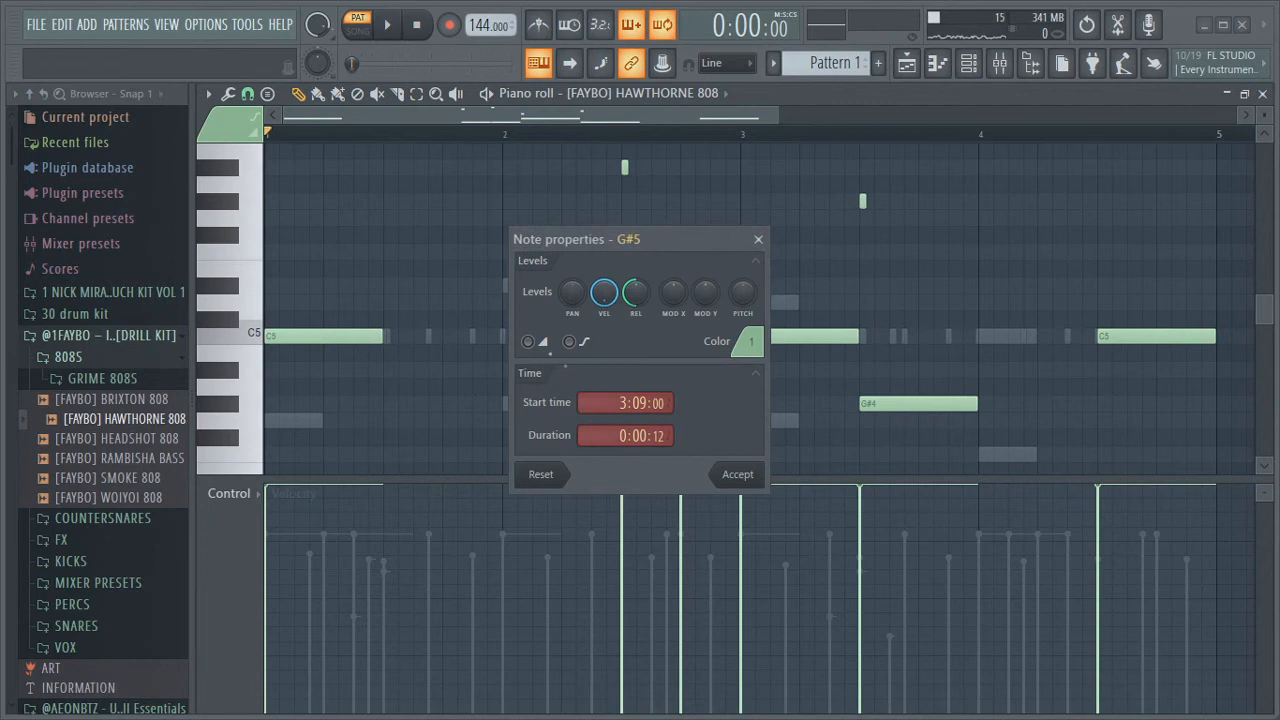
{"action": "left_click", "coordinate": [730, 476]}
{"action": "key", "text": "space"}
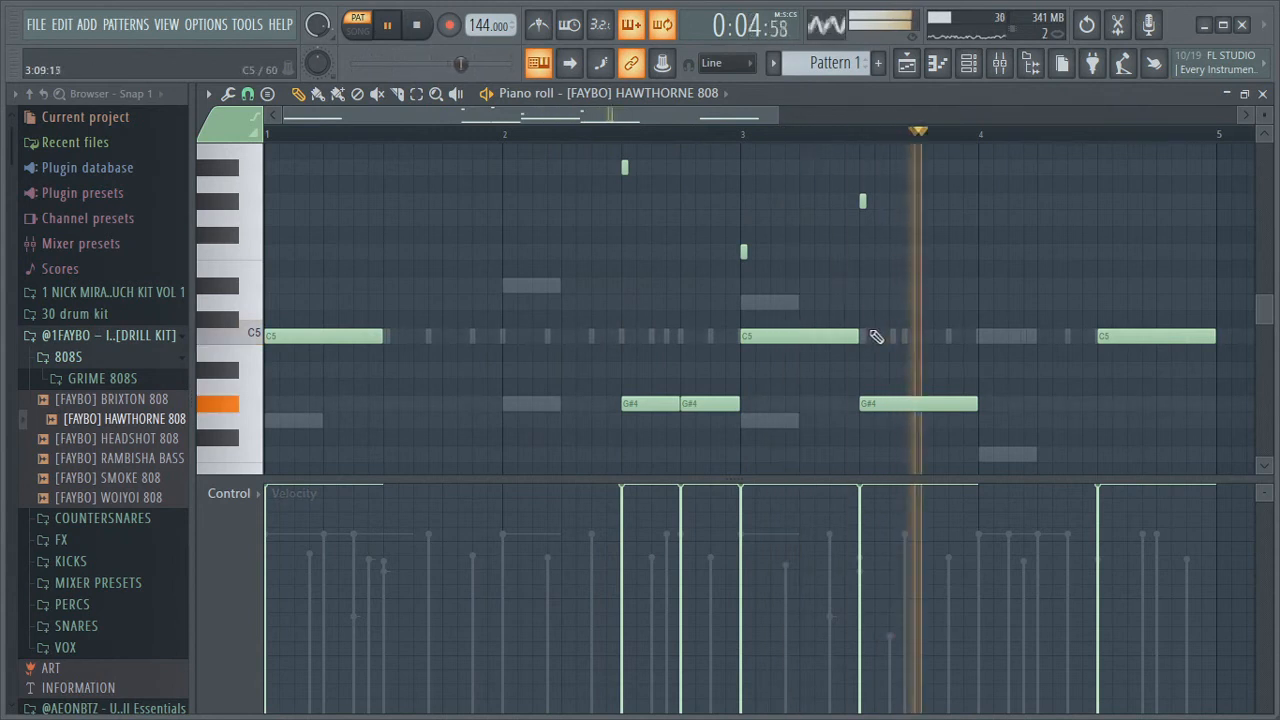
{"action": "right_click", "coordinate": [861, 201]}
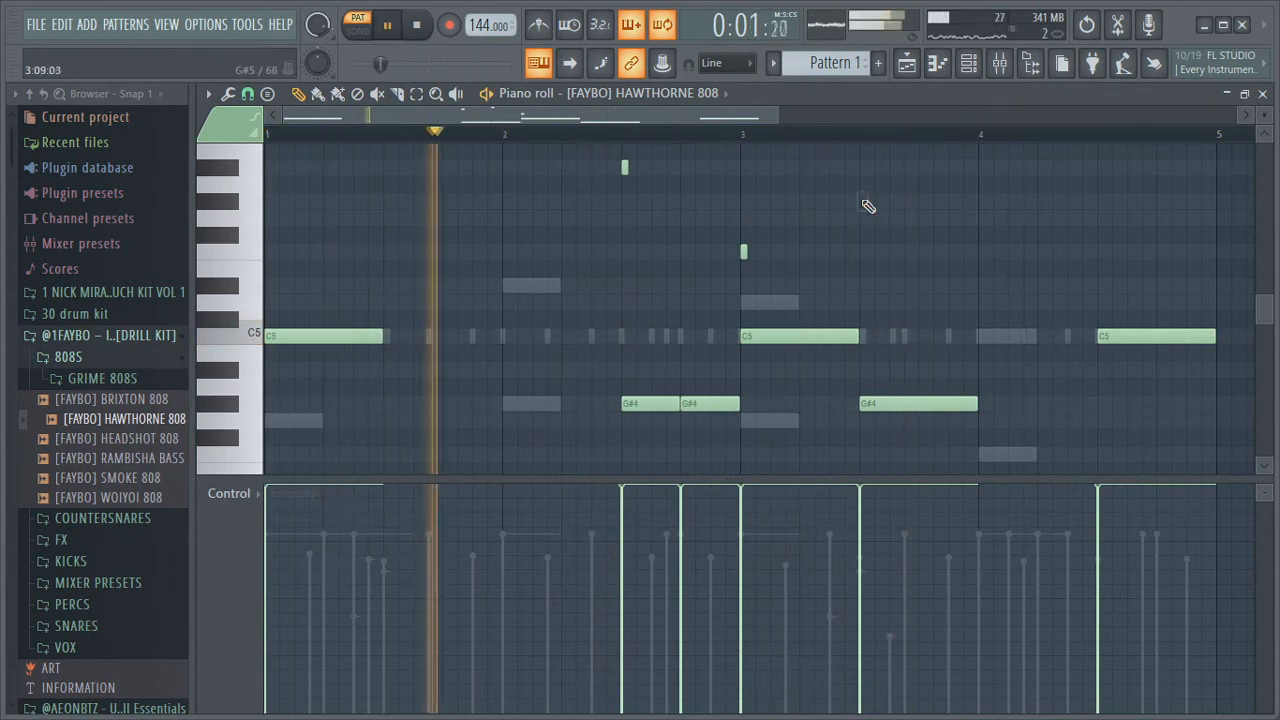
Lengthen the C5 808 note at bar 3 to end around 3:13 and play the pattern
{"action": "scroll", "coordinate": [719, 385], "scroll_direction": "up", "scroll_amount": 1}
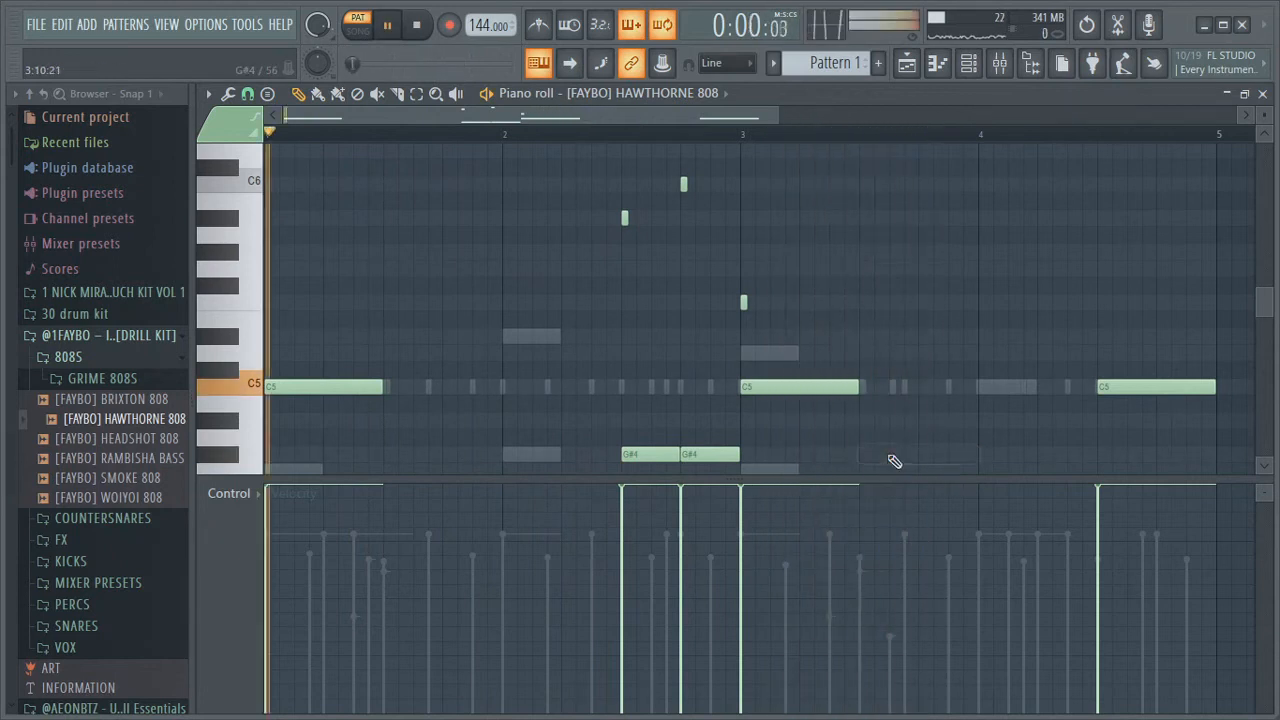
{"action": "left_click_drag", "start_coordinate": [857, 386], "coordinate": [914, 403]}
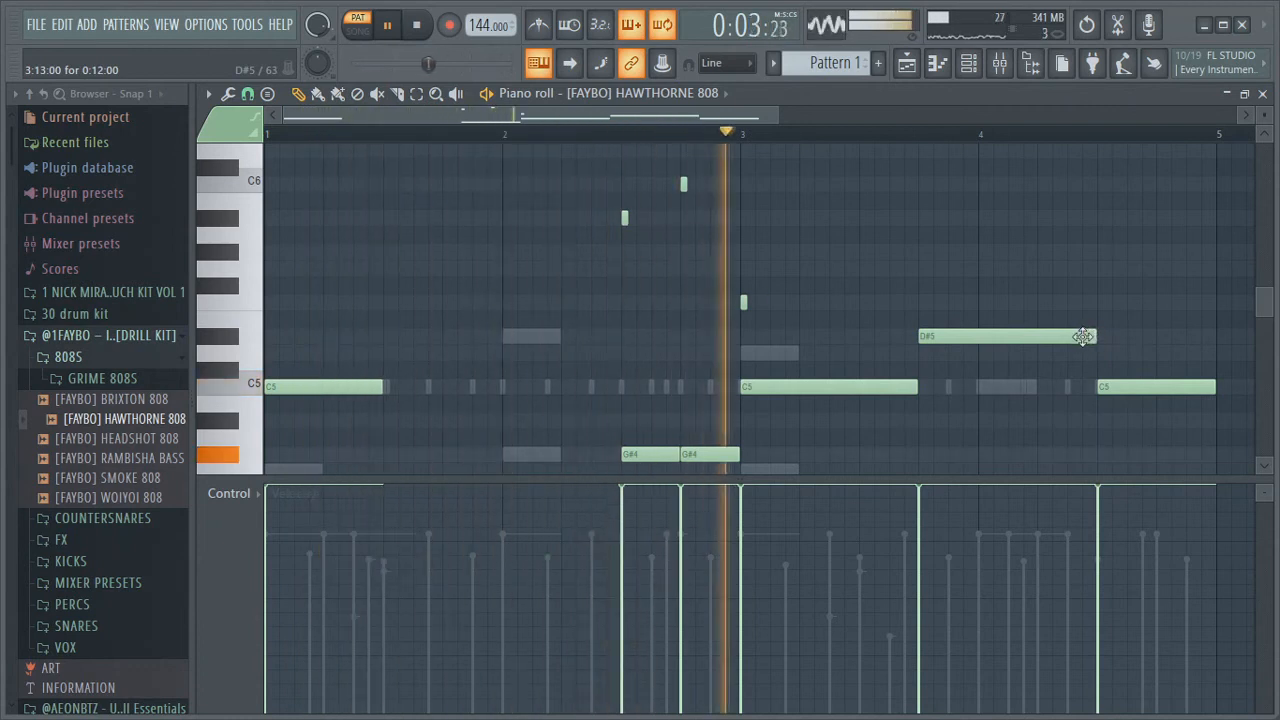
{"action": "key", "text": "space"}
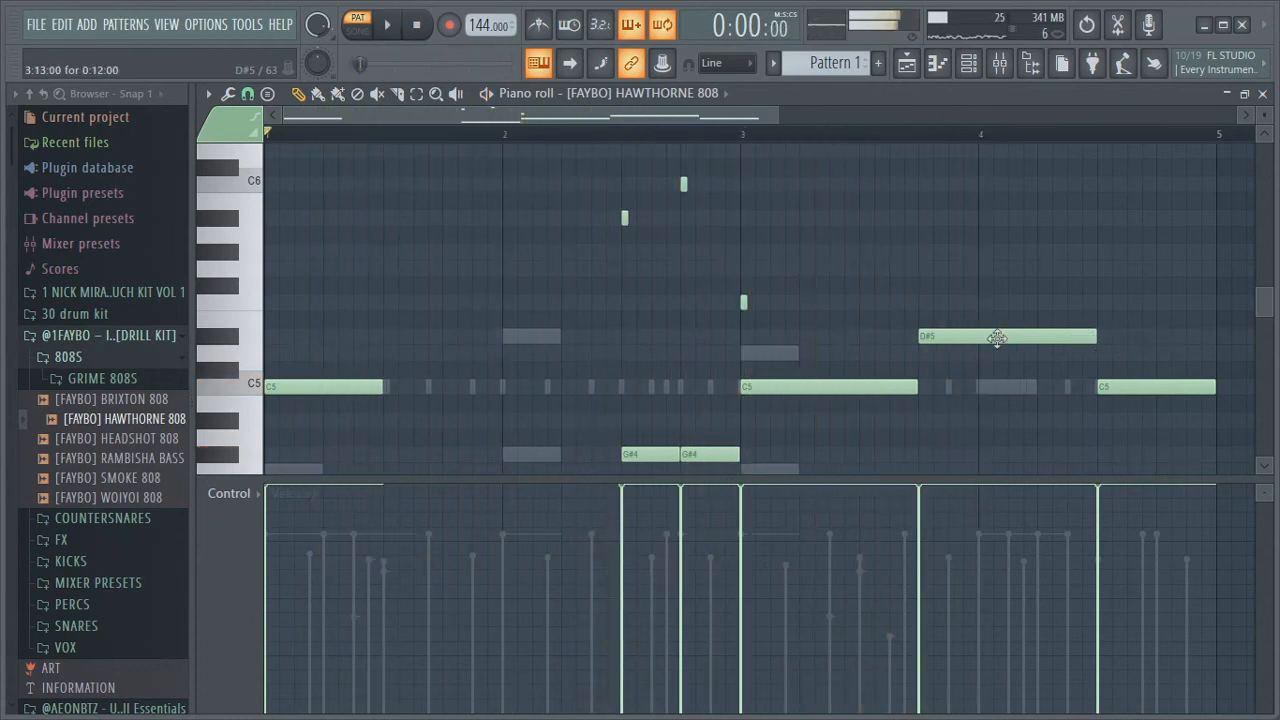
Raise the D#5 note after bar 3 to G5 and play the pattern
{"action": "left_click_drag", "start_coordinate": [960, 337], "coordinate": [963, 300]}
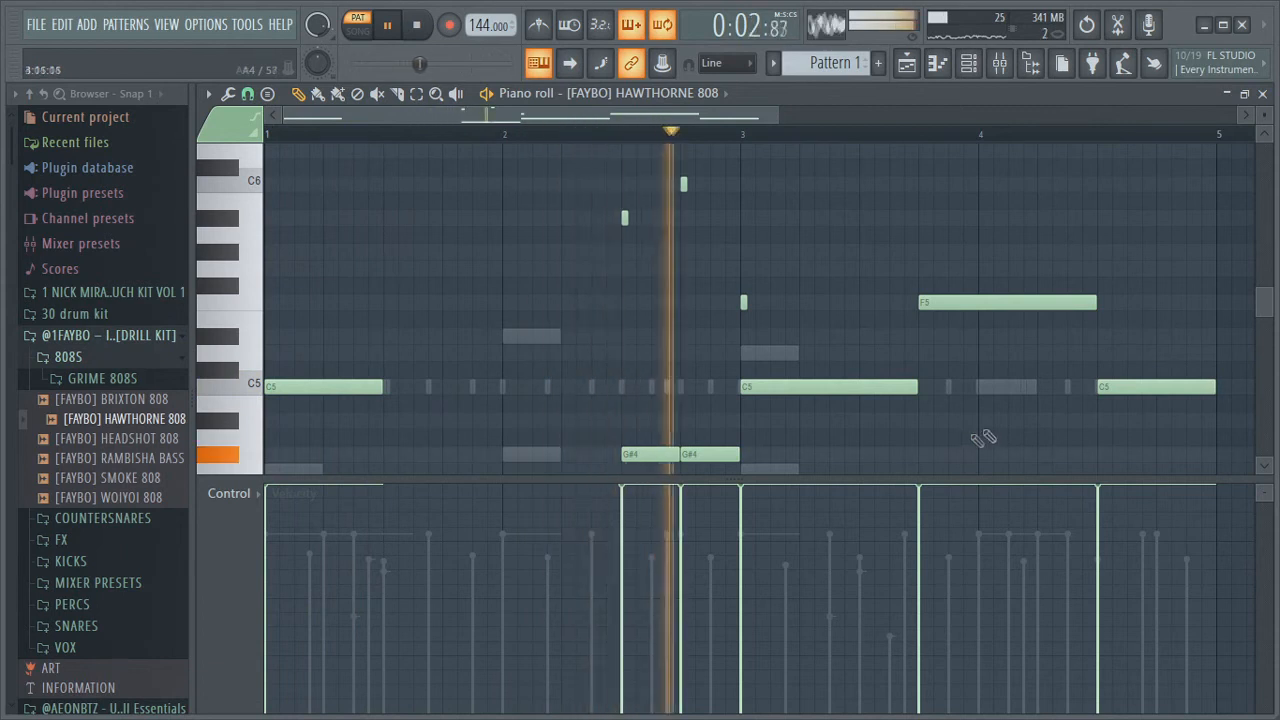
{"action": "key", "text": "space"}
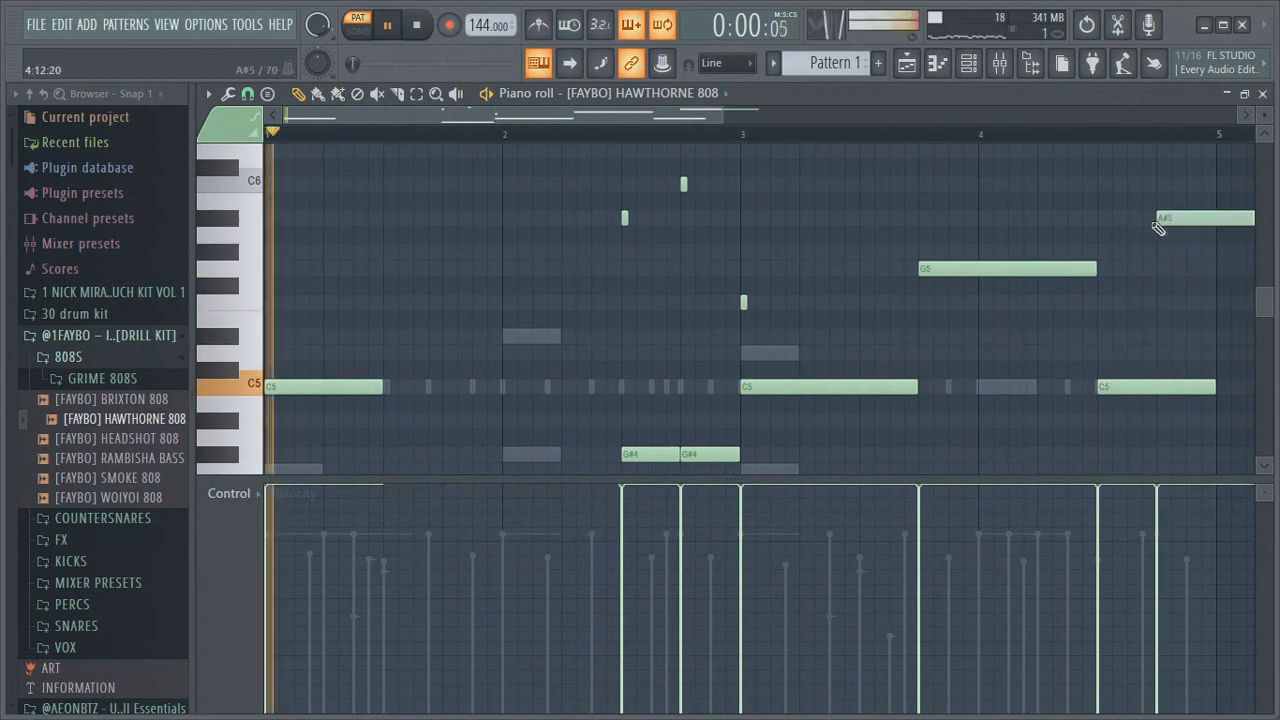
Zoom out and inspect the properties of the slide note just after bar 3
{"action": "scroll", "coordinate": [1000, 200], "scroll_direction": "down", "scroll_amount": 2}
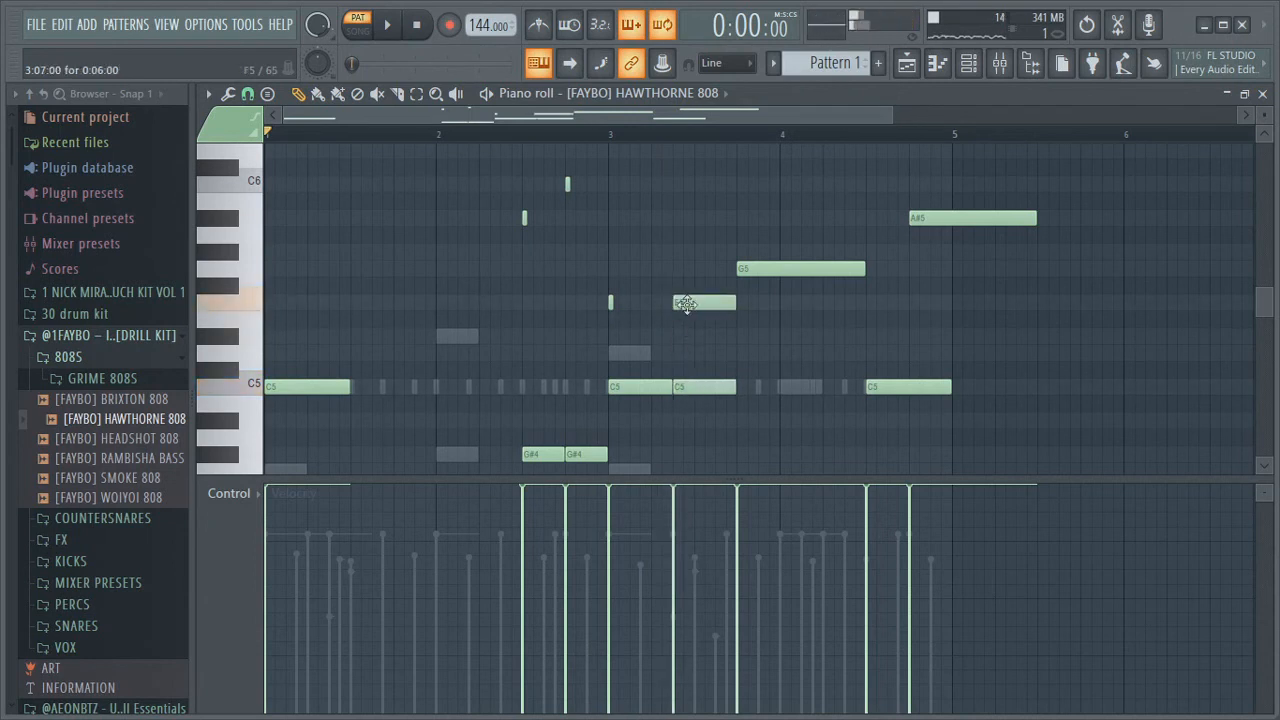
{"action": "double_click", "coordinate": [686, 304]}
{"action": "left_click", "coordinate": [738, 475]}
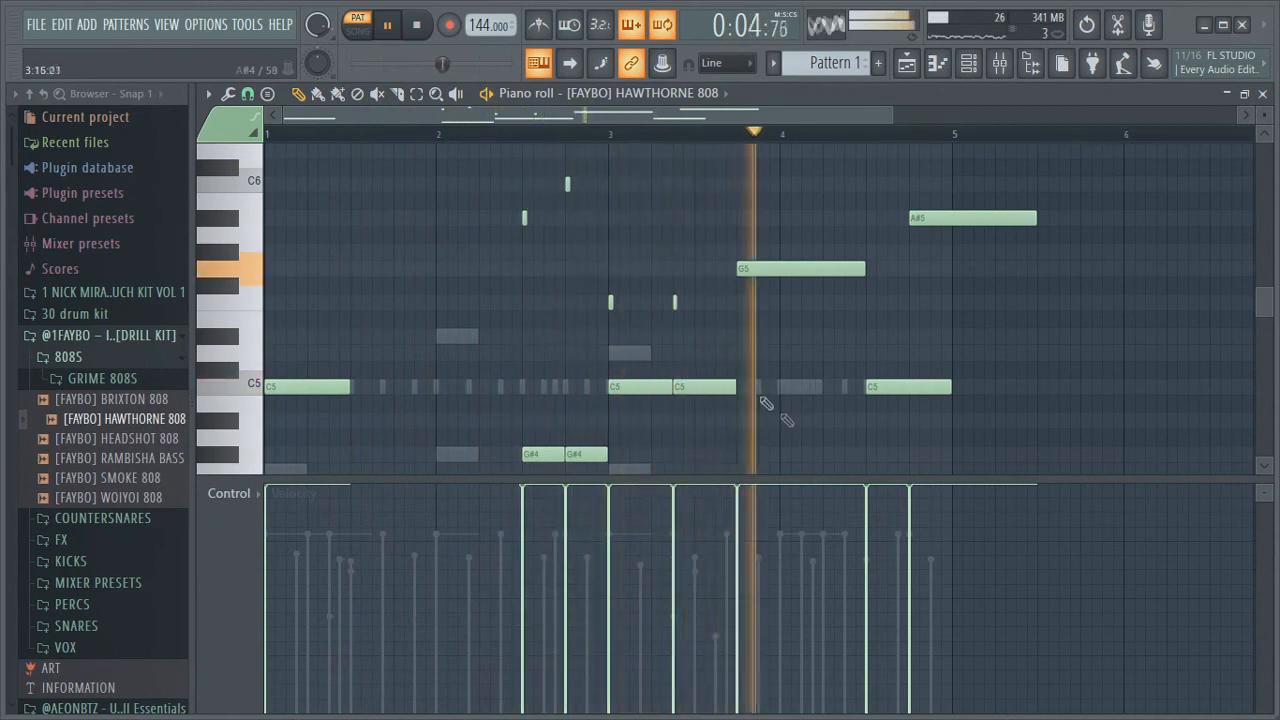
Delete the A#5 note near bar 4.75 and inspect the slide-to-D6 note at 4:09
{"action": "right_click", "coordinate": [930, 219]}
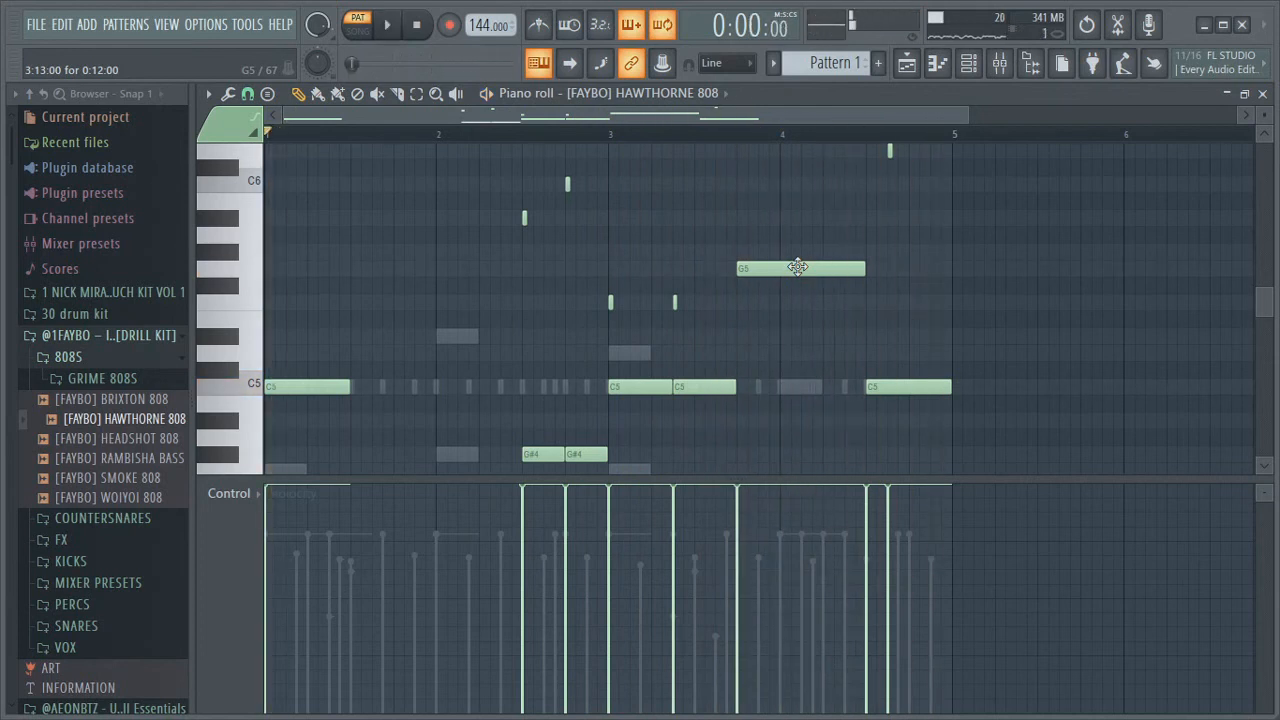
{"action": "double_click", "coordinate": [868, 151]}
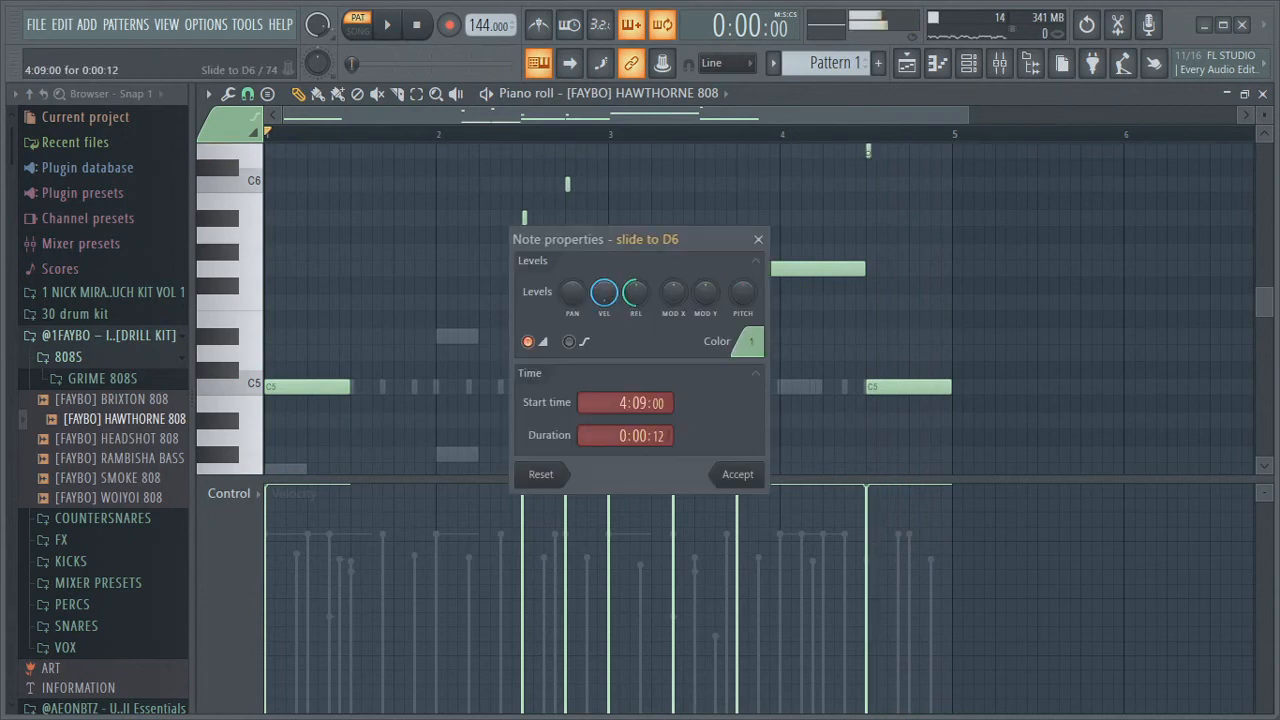
{"action": "left_click", "coordinate": [740, 476]}
Play the pattern and slice the last C5 808 note in bar 4 into two parts
{"action": "key", "text": "space"}
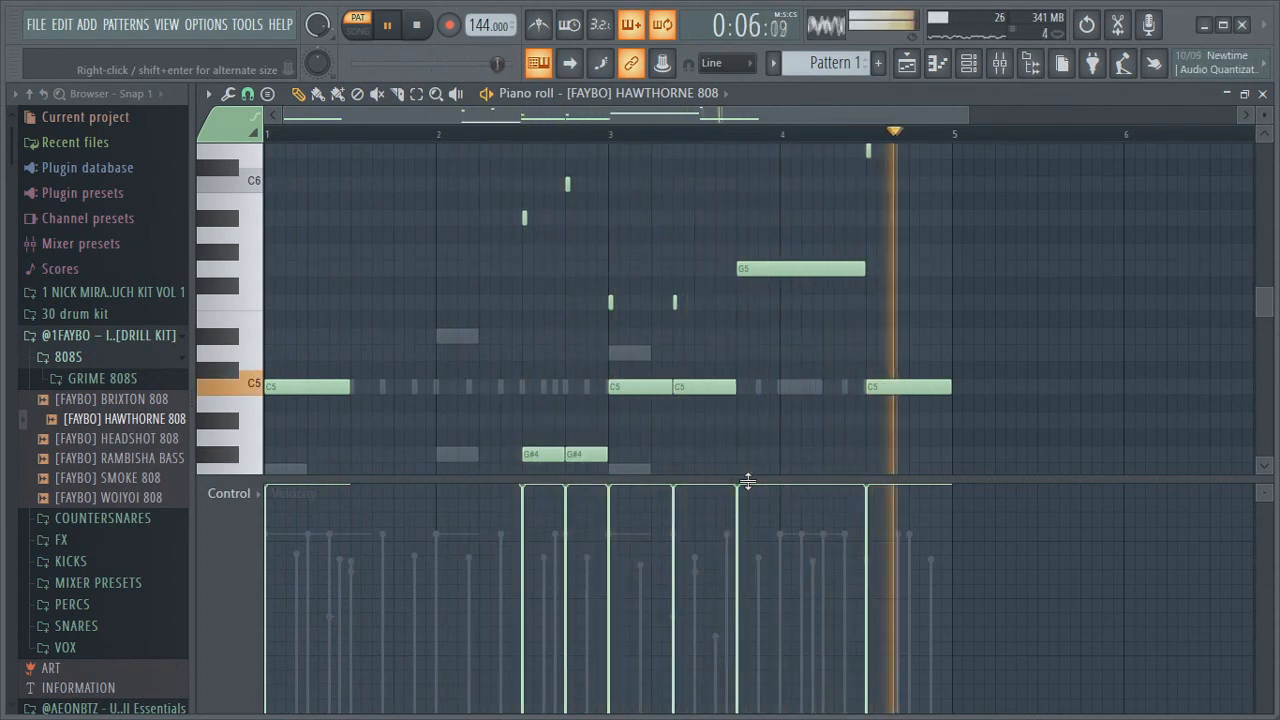
{"action": "key", "text": "space"}
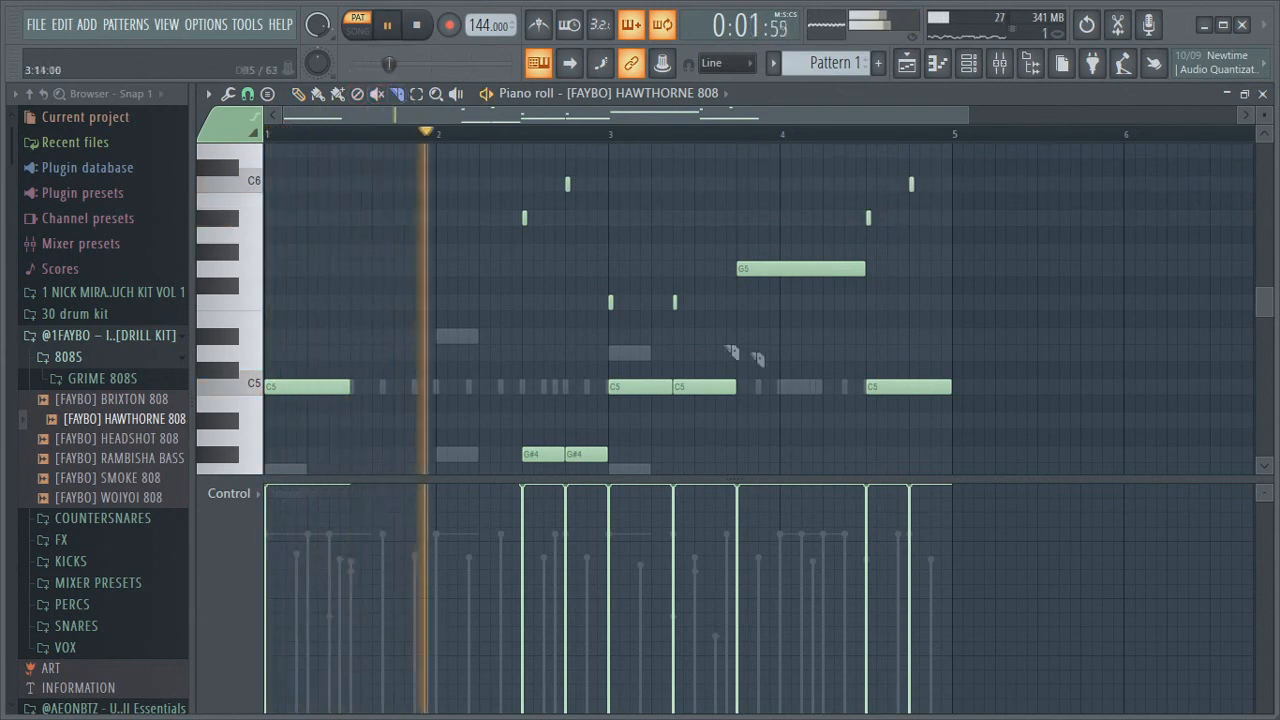
{"action": "left_click_drag", "start_coordinate": [909, 343], "coordinate": [909, 437]}
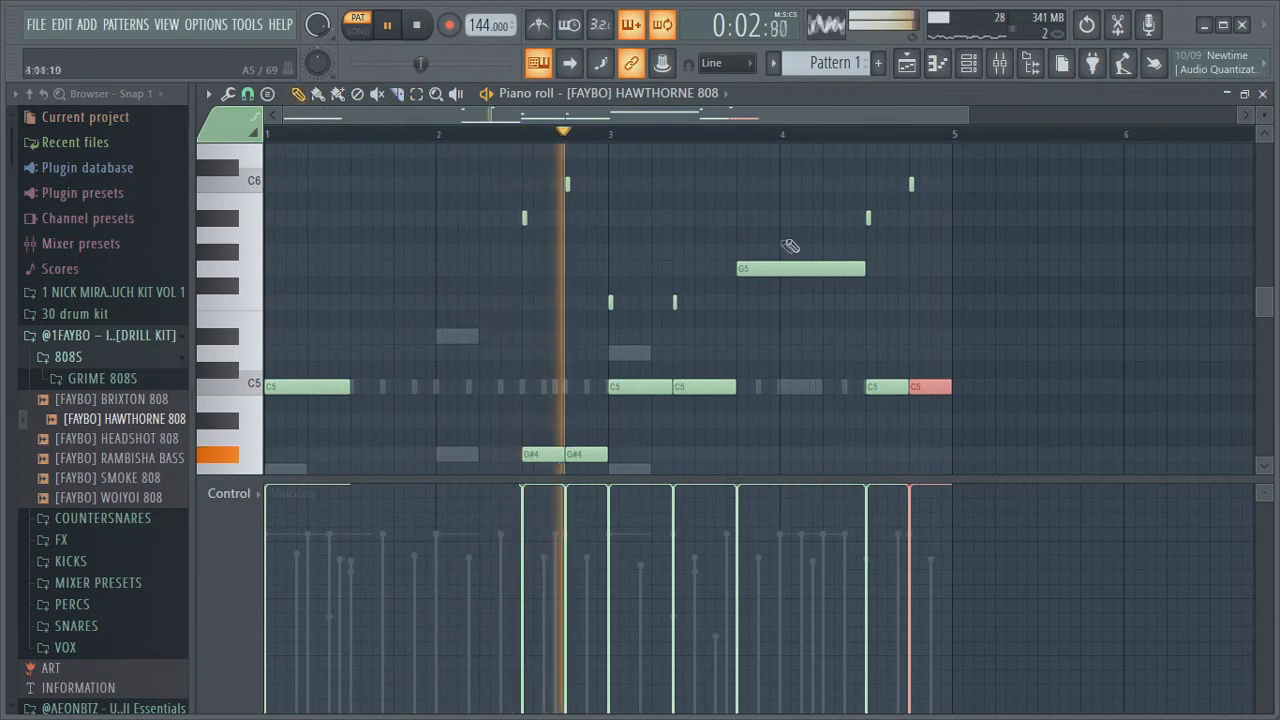
Move the new slide note to A5 at about 4:15 and play the pattern
{"action": "left_click_drag", "start_coordinate": [909, 189], "coordinate": [934, 229]}
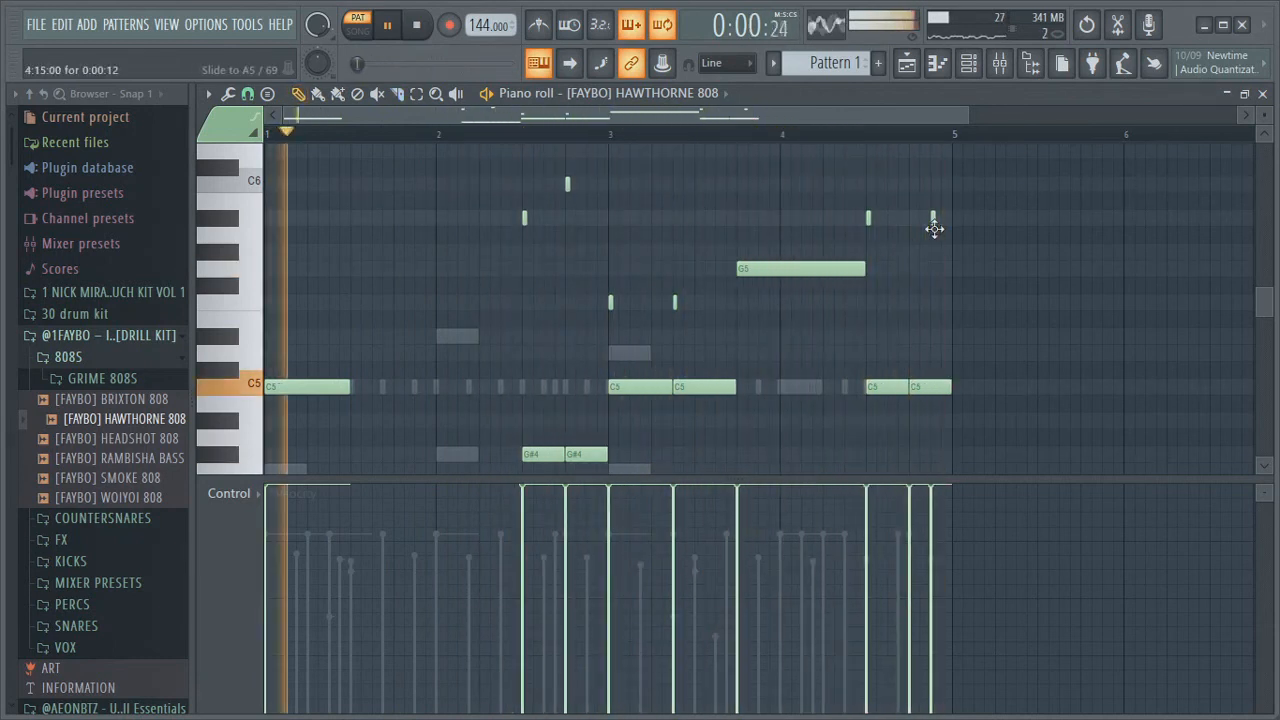
{"action": "key", "text": "space"}
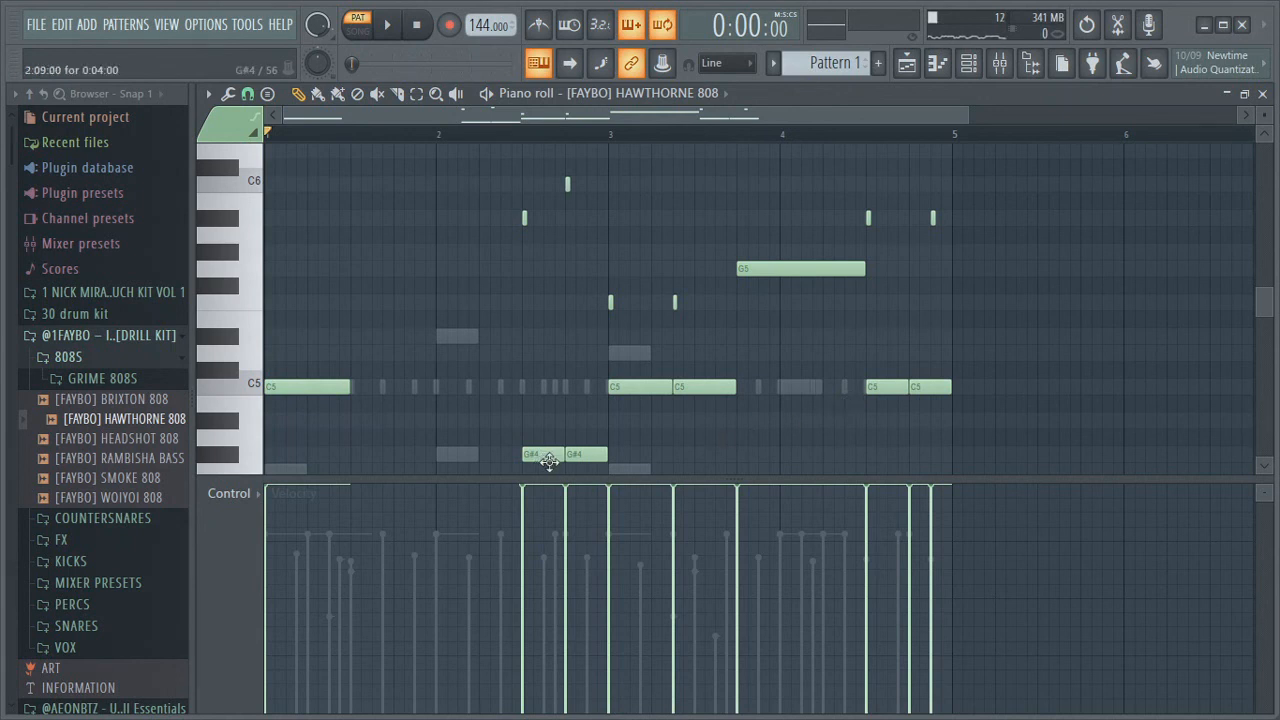
{"action": "key", "text": "space"}
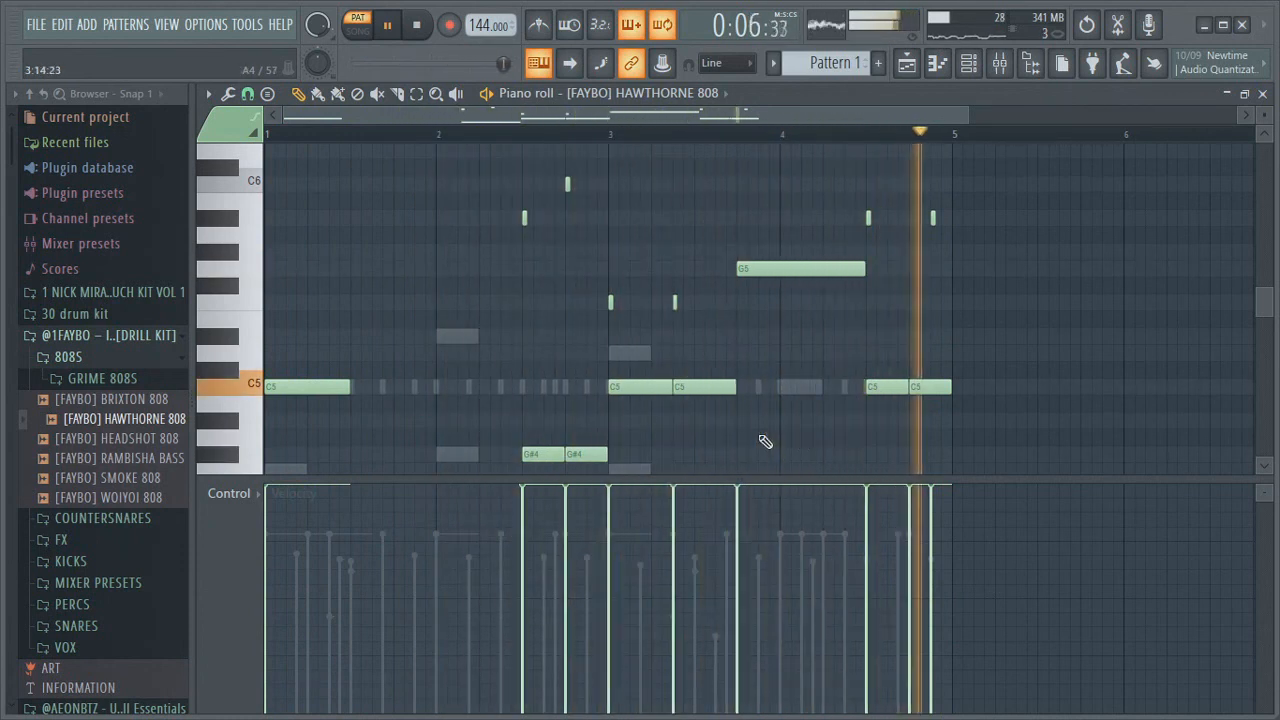
Open the channel rack and load the kick channel into the piano roll
{"action": "left_click", "coordinate": [906, 63]}
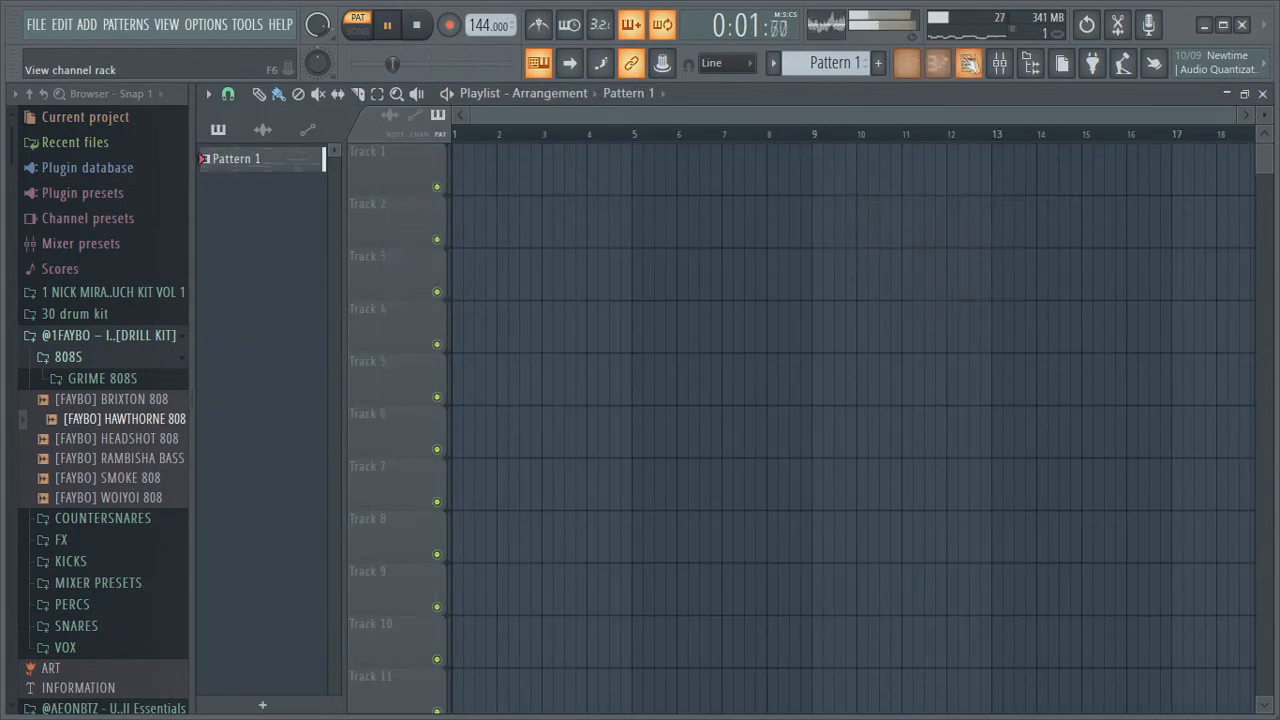
{"action": "left_click", "coordinate": [968, 63]}
{"action": "left_click_drag", "start_coordinate": [1052, 424], "coordinate": [538, 401]}
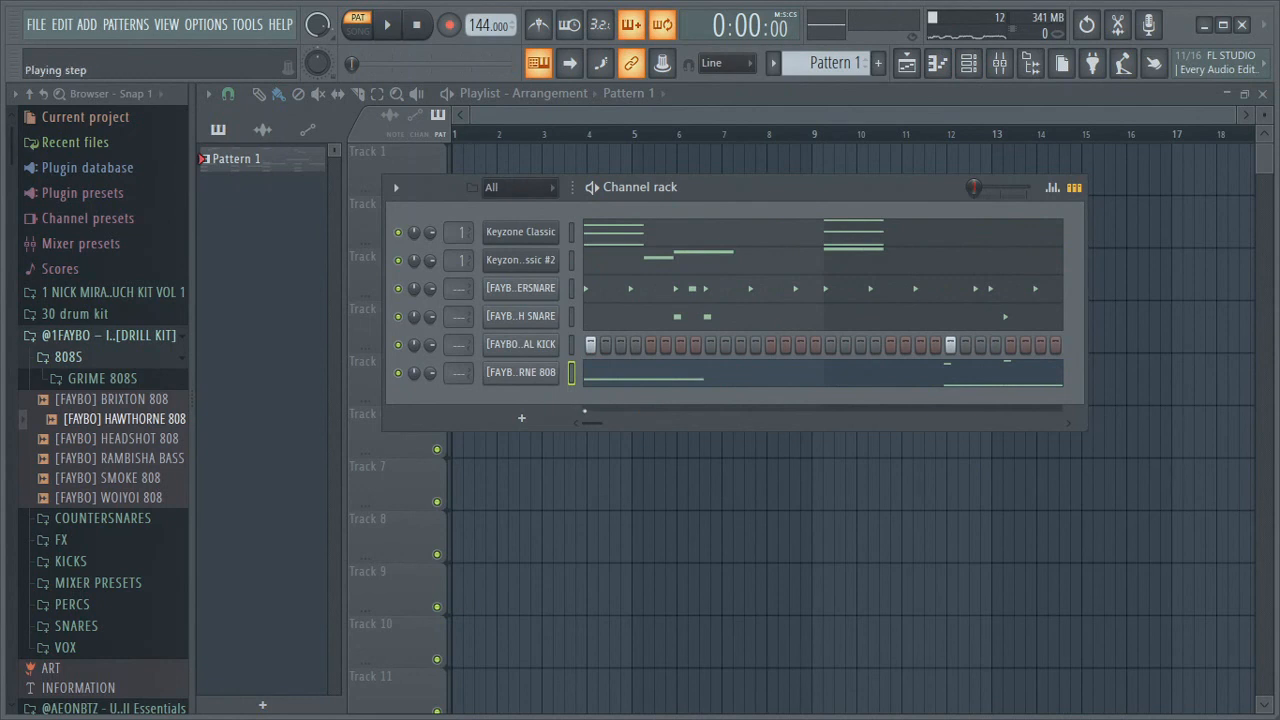
{"action": "left_click_drag", "start_coordinate": [592, 423], "coordinate": [920, 438]}
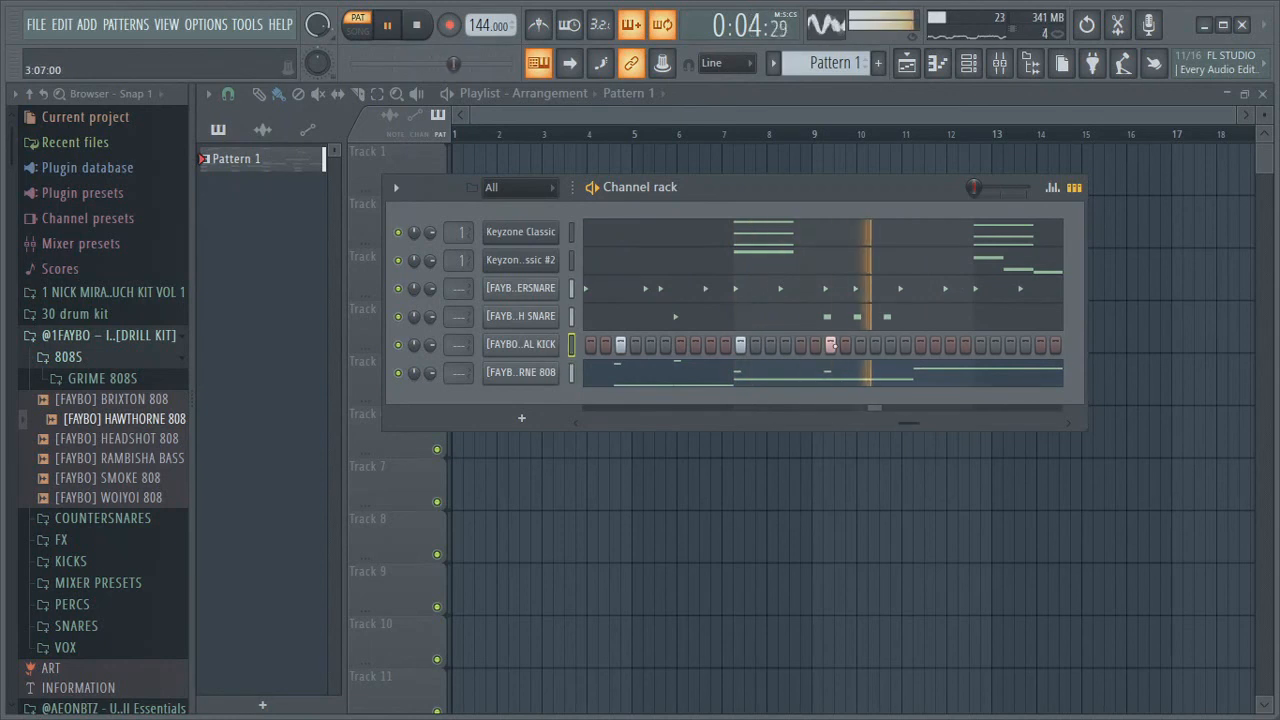
{"action": "right_click", "coordinate": [555, 343]}
{"action": "left_click", "coordinate": [588, 346]}
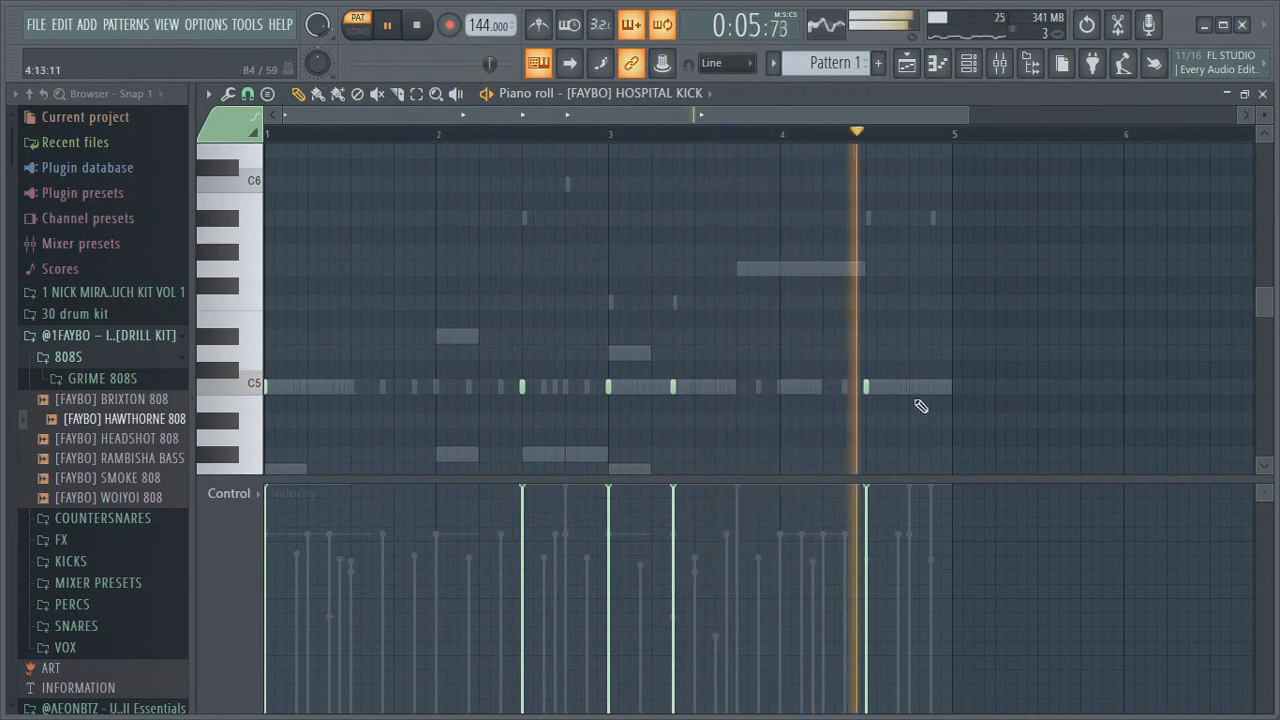
Play the kick pattern, inspect the kick note at 4:13, and return to the channel rack
{"action": "key", "text": "space"}
{"action": "key", "text": "space"}
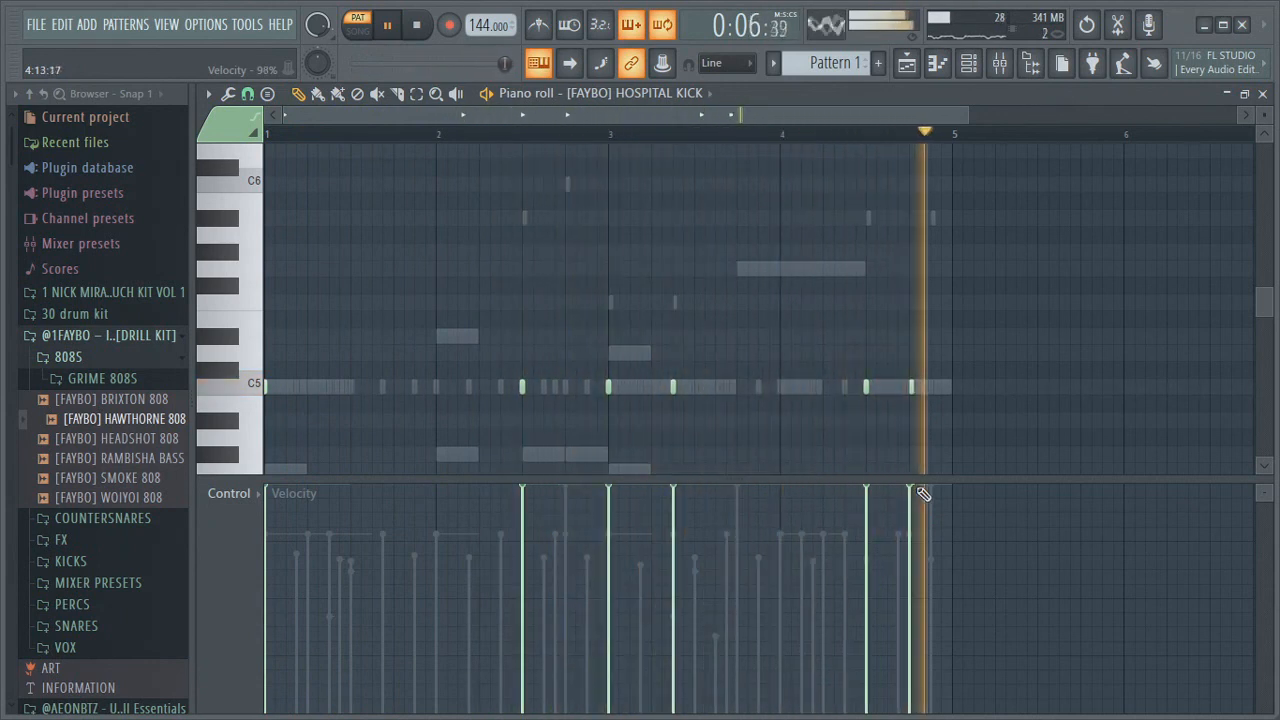
{"action": "left_click_drag", "start_coordinate": [967, 115], "coordinate": [885, 118]}
{"action": "double_click", "coordinate": [689, 388]}
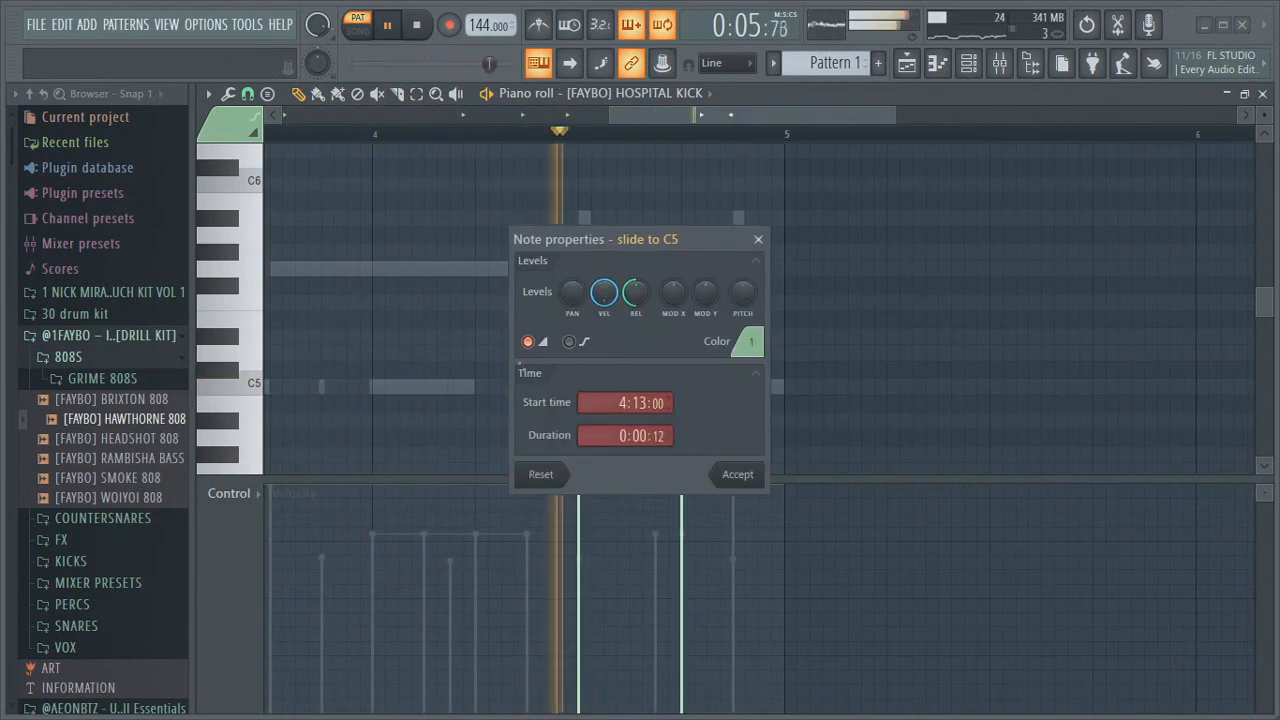
{"action": "left_click", "coordinate": [740, 477]}
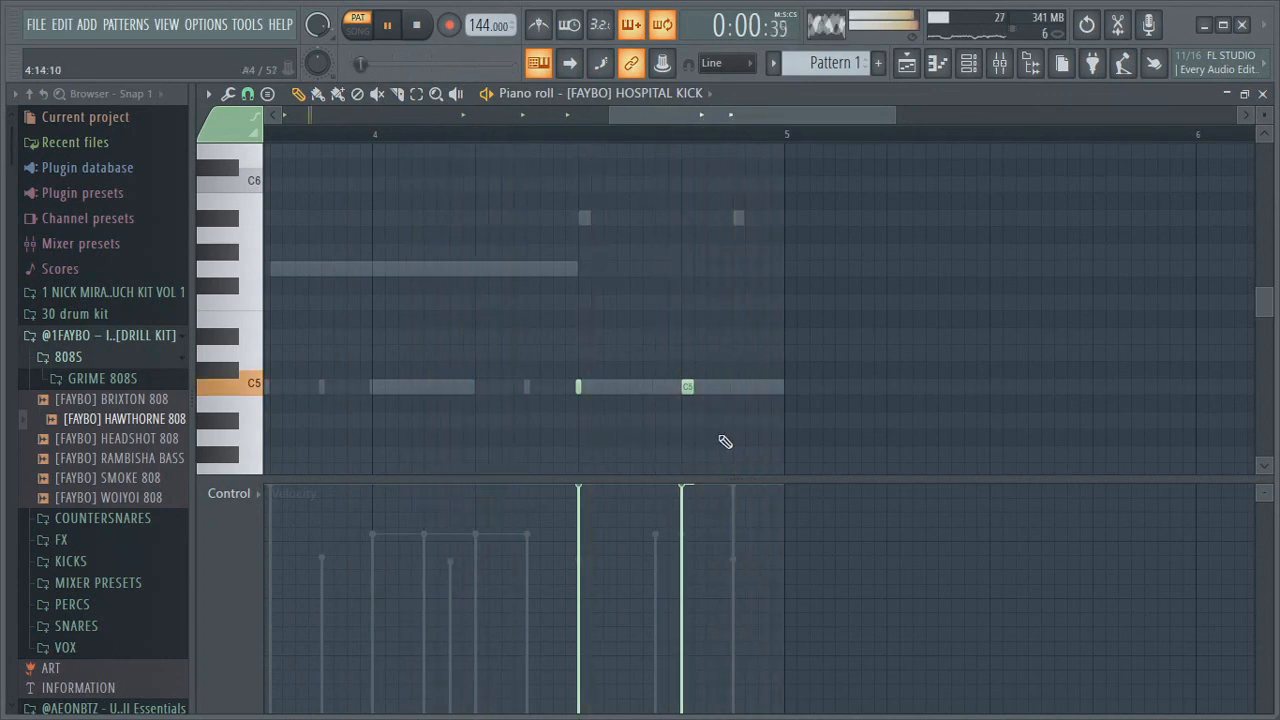
{"action": "left_click", "coordinate": [907, 66]}
{"action": "left_click", "coordinate": [968, 63]}
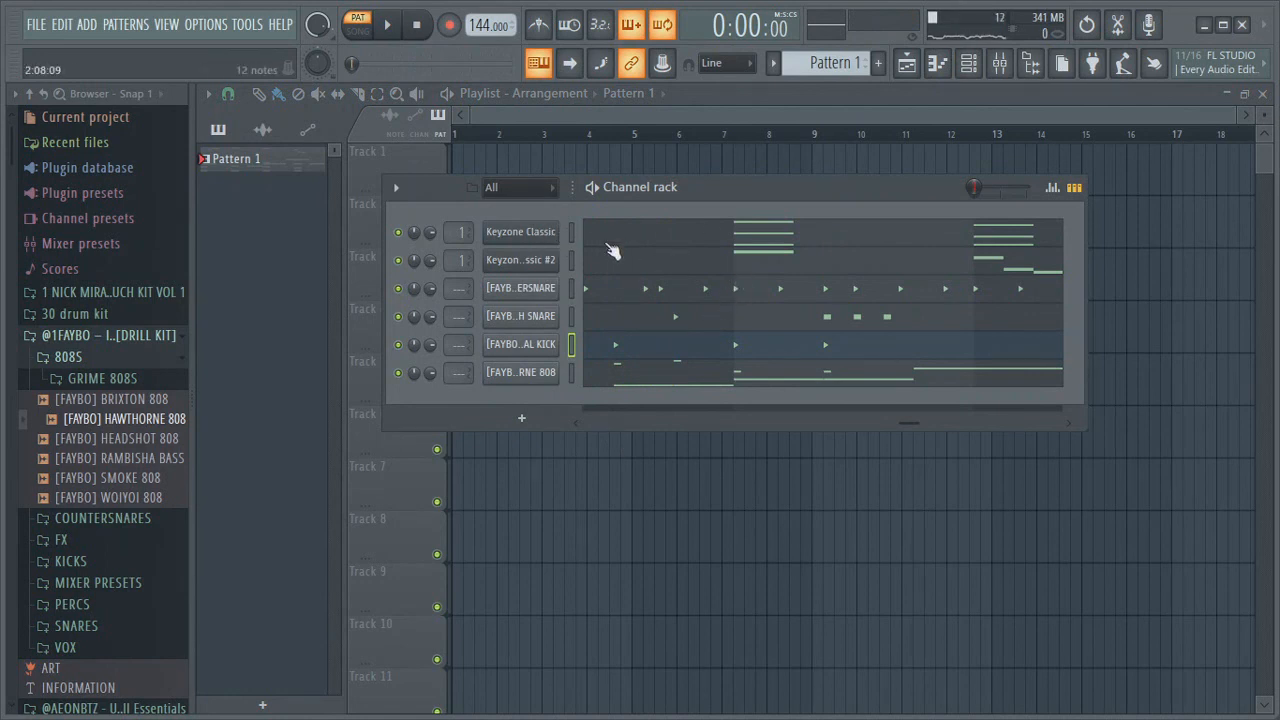
Open the mixer, select Insert 1 and add Fruity Parametric EQ 2 to its second effect slot
{"action": "left_click", "coordinate": [969, 65]}
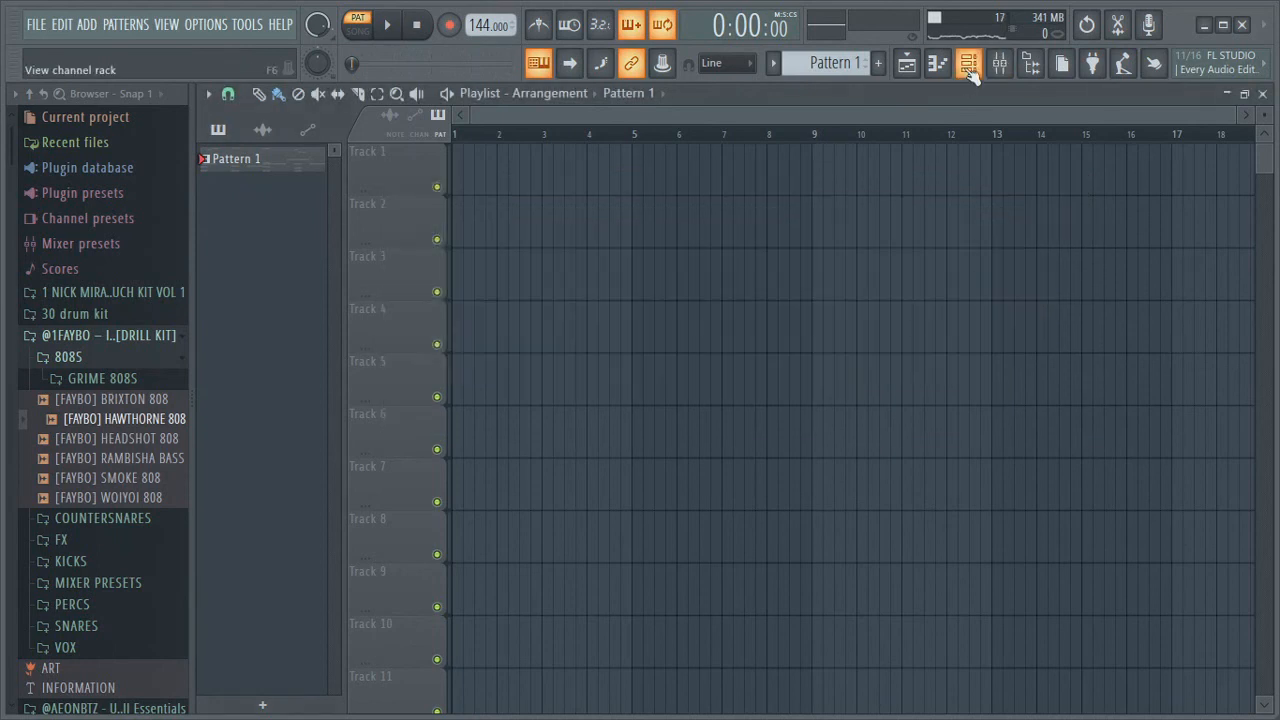
{"action": "left_click", "coordinate": [969, 65]}
{"action": "left_click", "coordinate": [1001, 64]}
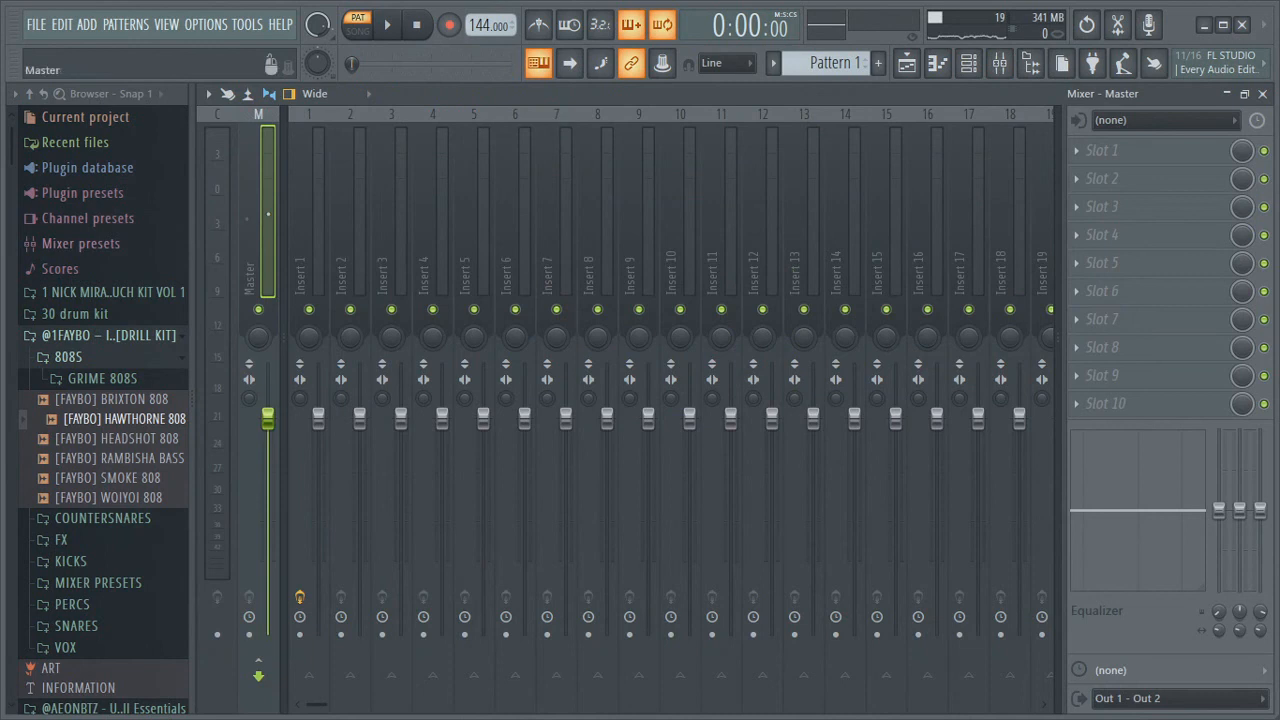
{"action": "left_click", "coordinate": [327, 192]}
{"action": "key", "text": "space"}
{"action": "key", "text": "space"}
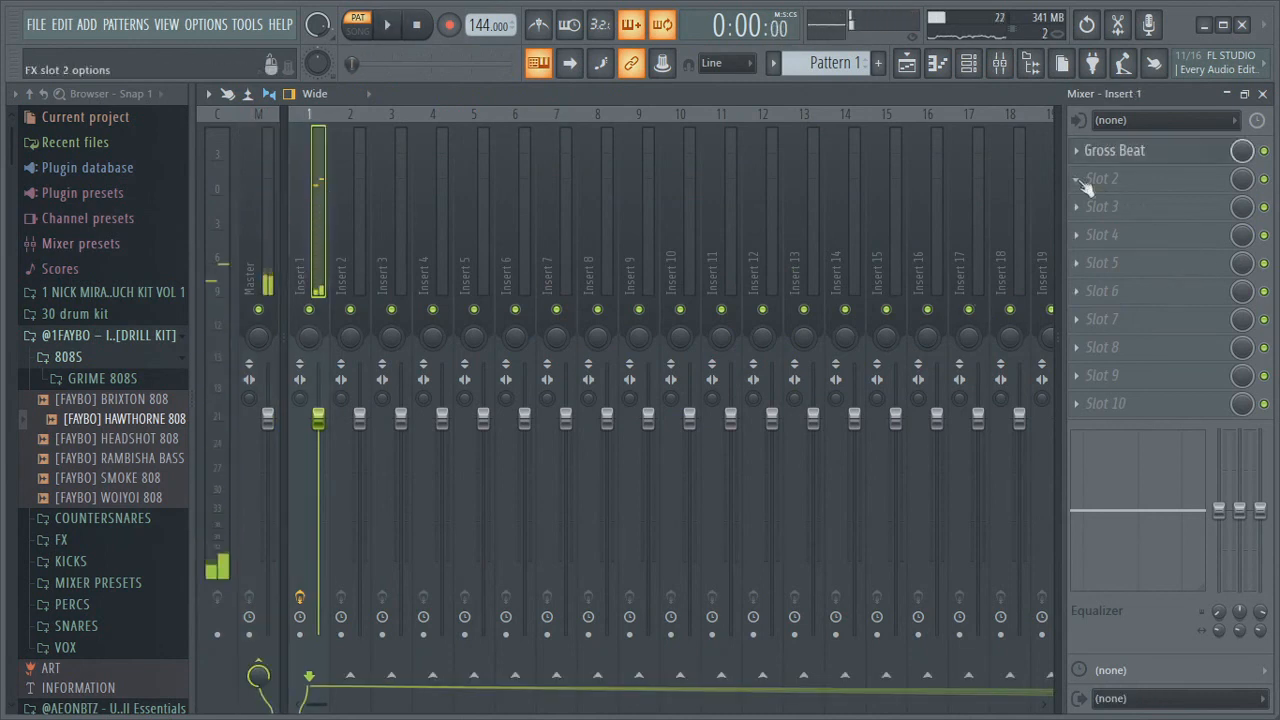
{"action": "left_click", "coordinate": [1090, 180]}
{"action": "left_click", "coordinate": [700, 677]}
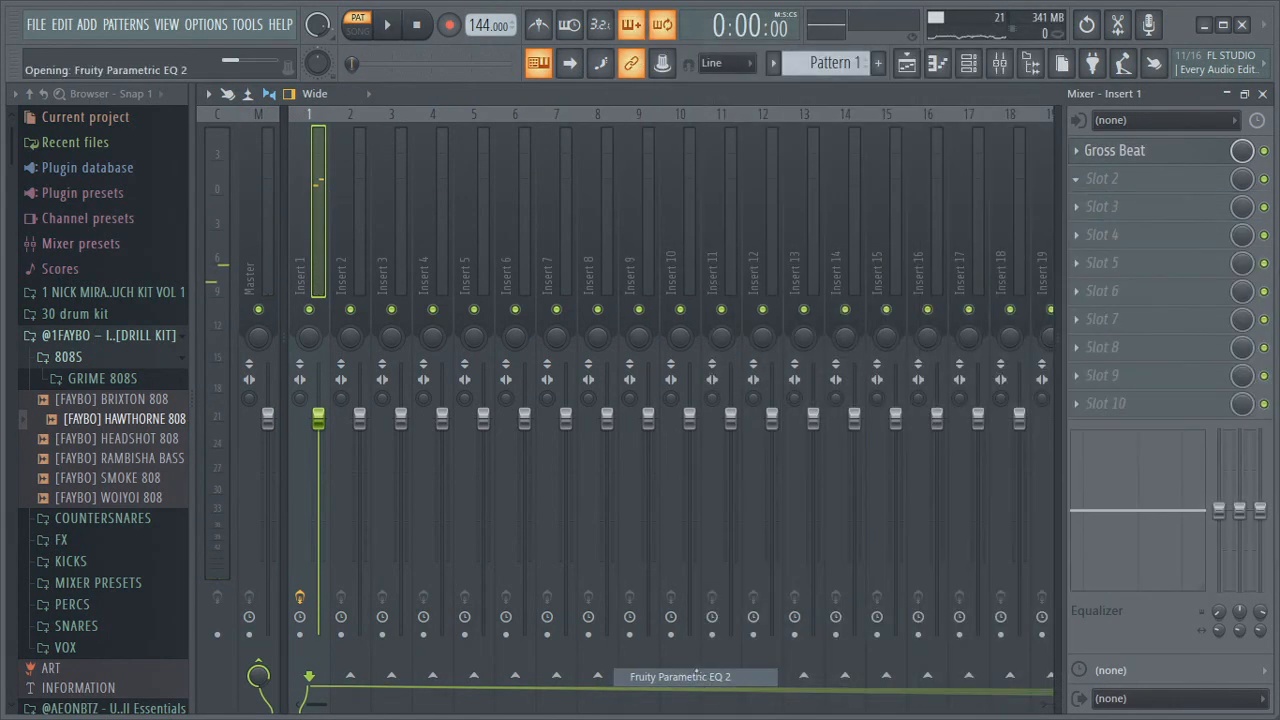
Play the track and drag the EQ's first band to cut the low frequencies, then close the EQ window
{"action": "key", "text": "space"}
{"action": "left_click_drag", "start_coordinate": [415, 455], "coordinate": [515, 533]}
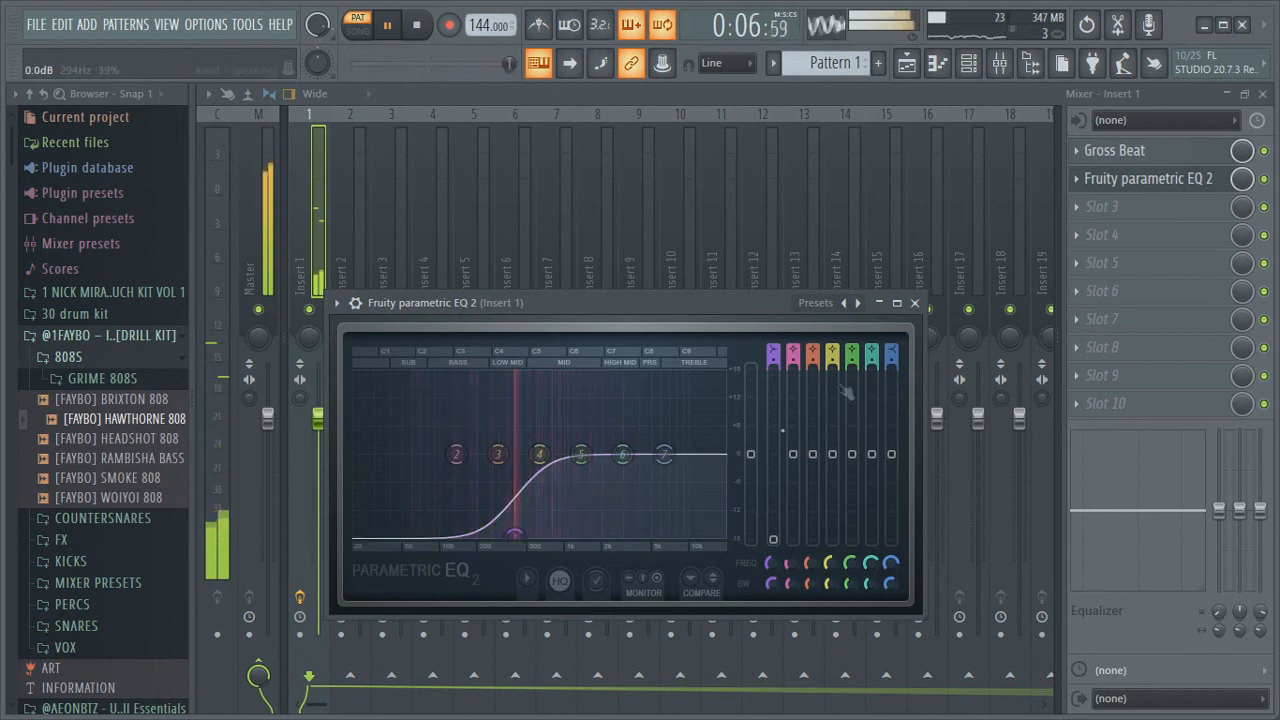
{"action": "left_click", "coordinate": [914, 302]}
Switch back to the playlist, stop playback, and reopen the kick piano roll and the channel rack
{"action": "left_click", "coordinate": [906, 62]}
{"action": "key", "text": "space"}
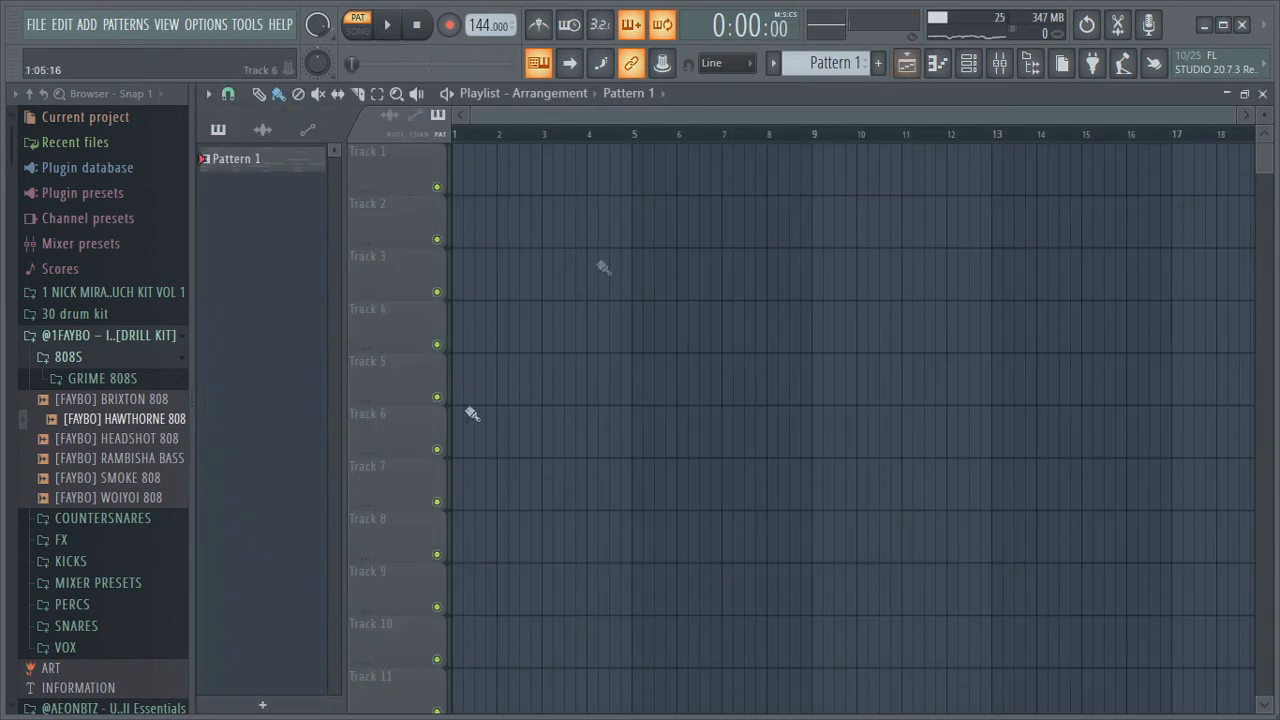
{"action": "left_click", "coordinate": [941, 66]}
{"action": "left_click", "coordinate": [970, 64]}
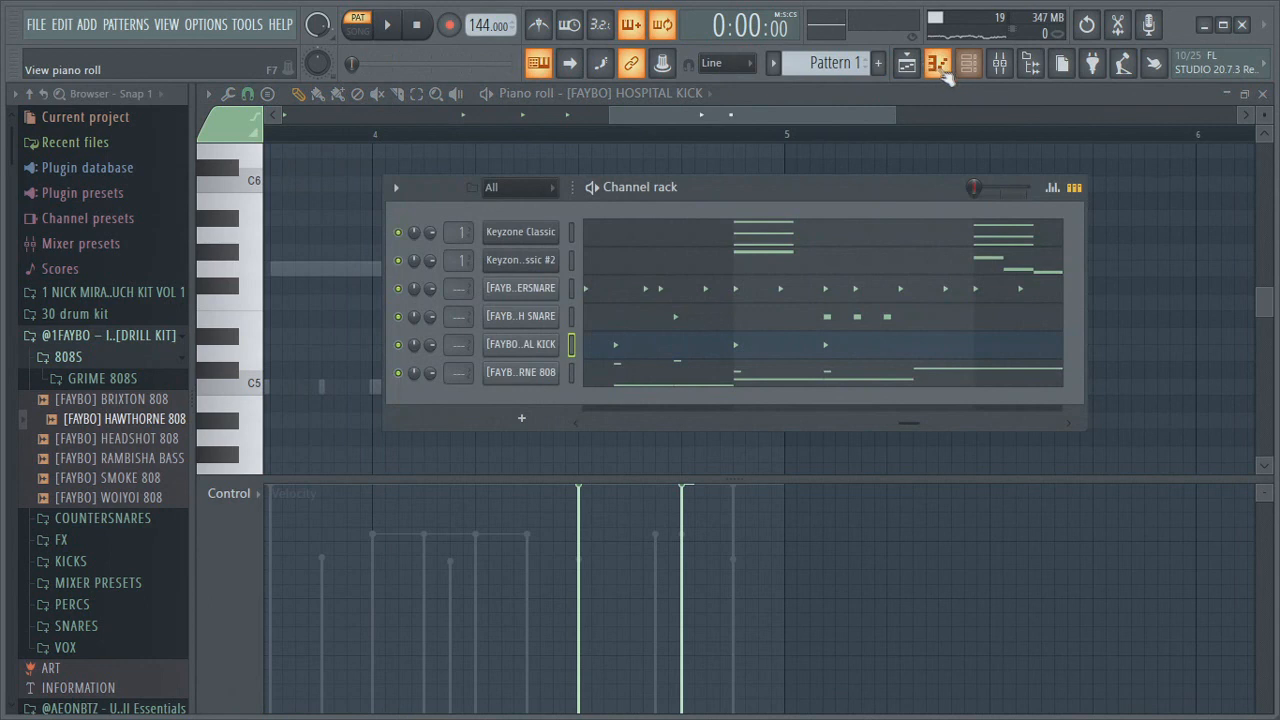